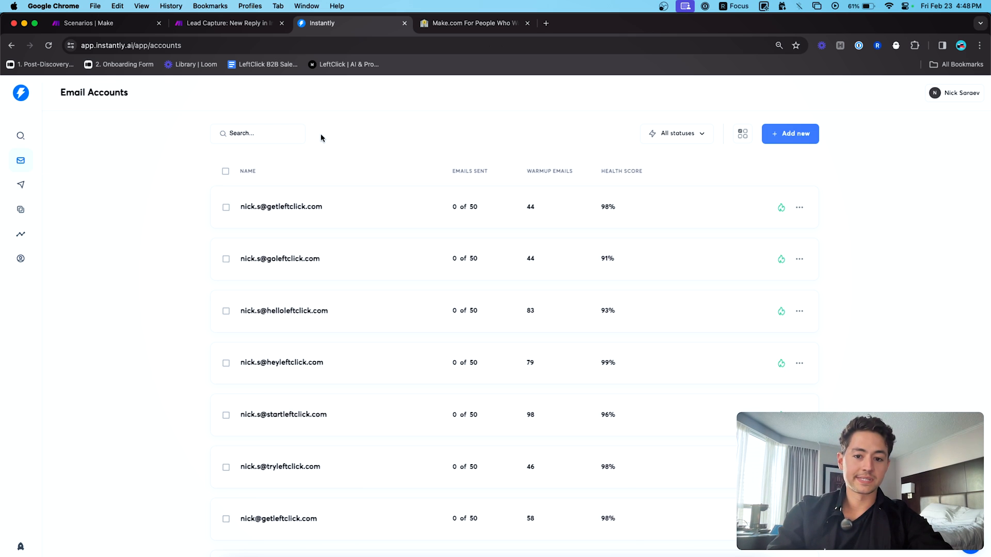
# - In Instantly, review the Agencies campaign's first email, then return to the email accounts list
pyautogui.click(21, 185)
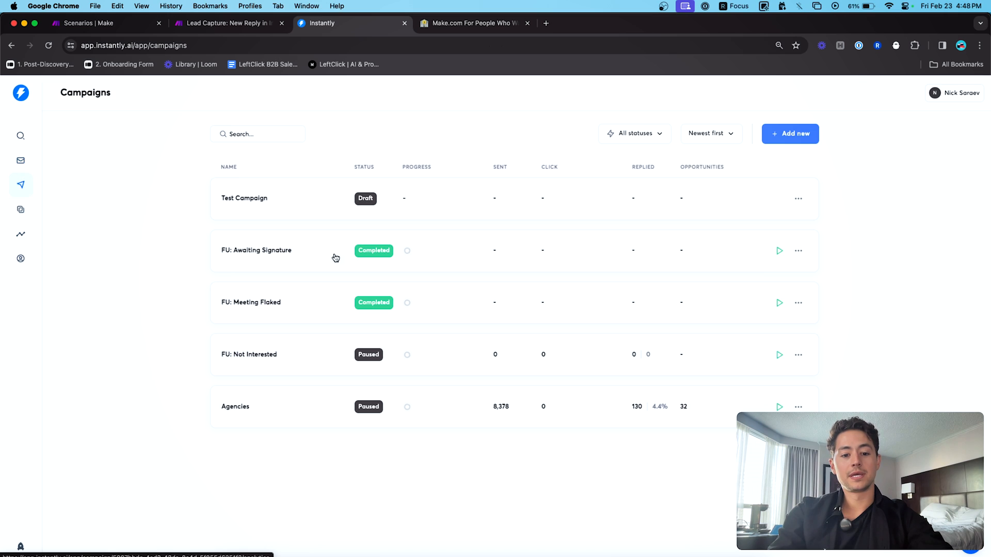
pyautogui.click(319, 402)
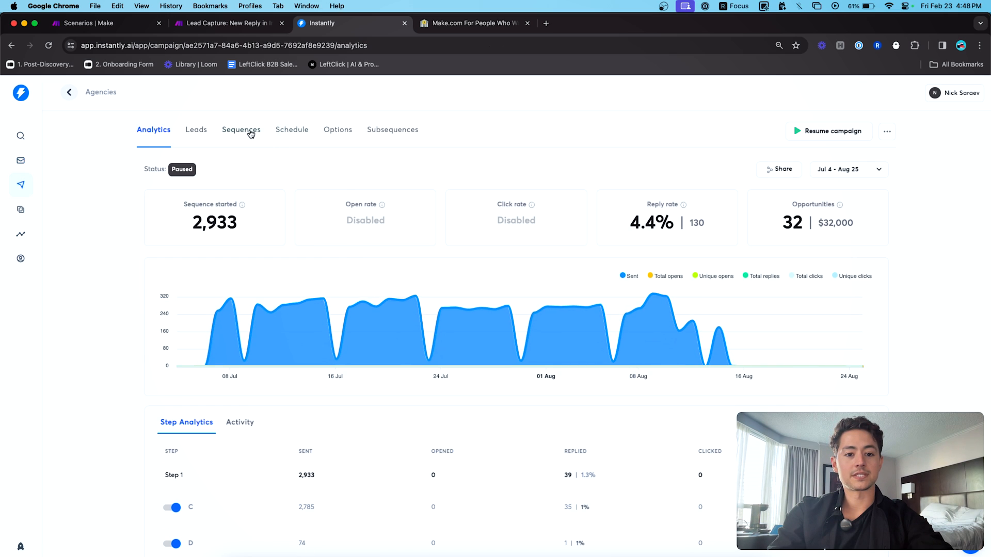
pyautogui.click(249, 133)
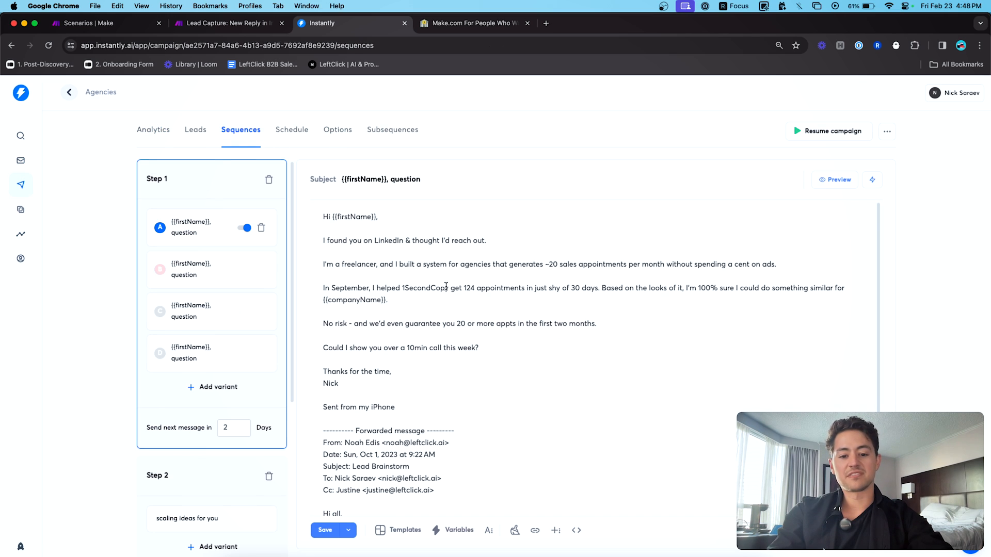
pyautogui.moveTo(433, 407); pyautogui.dragTo(290, 212)
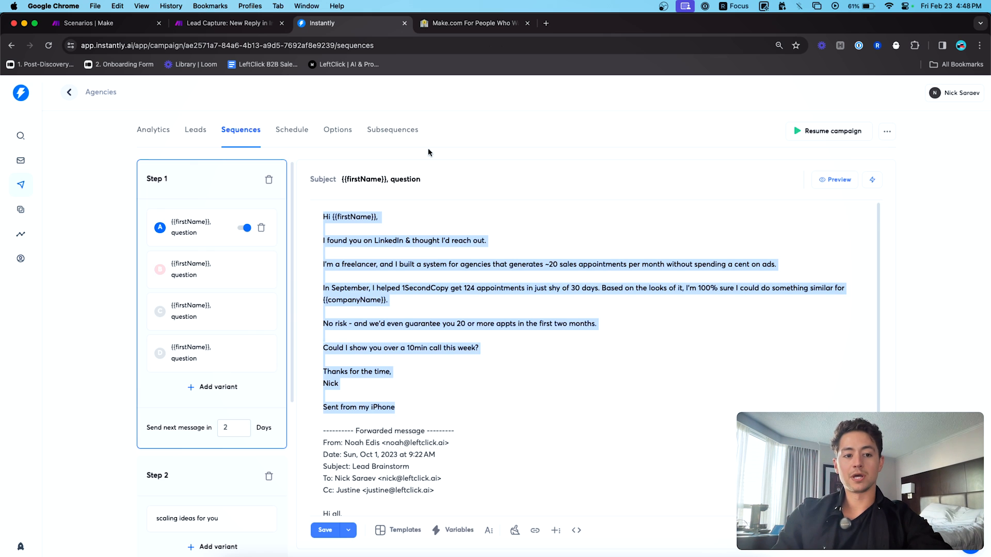
pyautogui.click(20, 160)
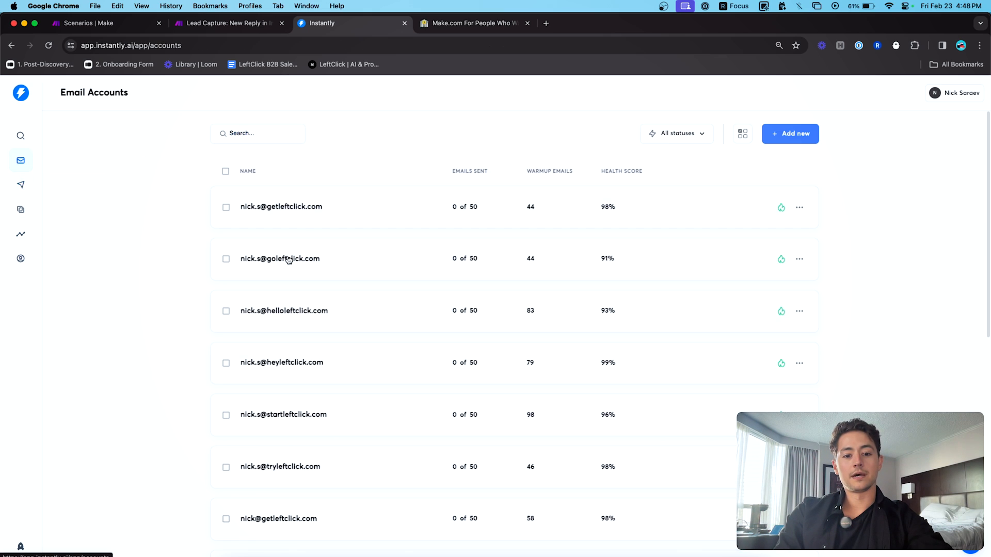
pyautogui.scroll(-10, 302, 220)
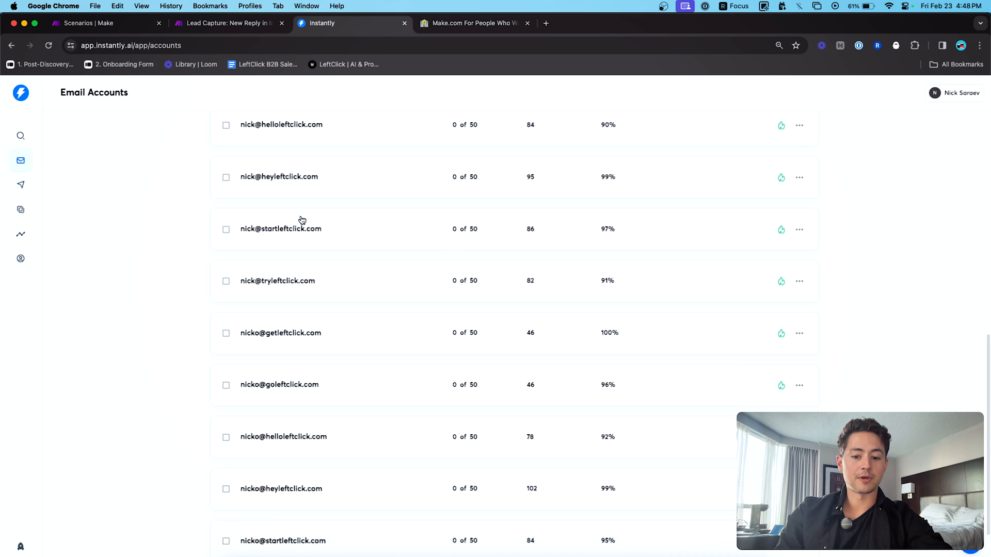
pyautogui.scroll(10, 301, 221)
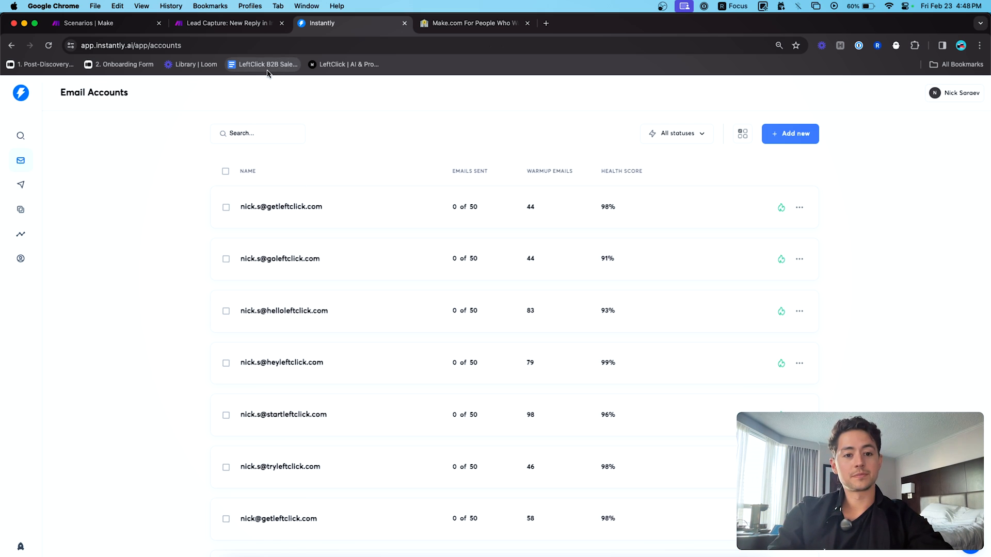
# - Return to the Lead Capture scenario in Make with the Slack module settings closed
pyautogui.click(226, 24)
pyautogui.click(466, 180)
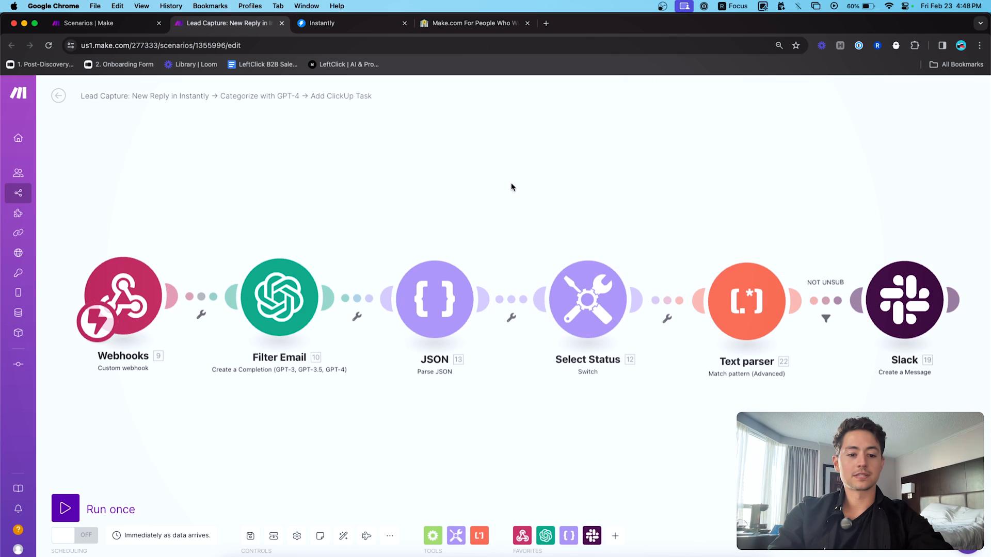
pyautogui.moveTo(511, 184); pyautogui.dragTo(520, 177)
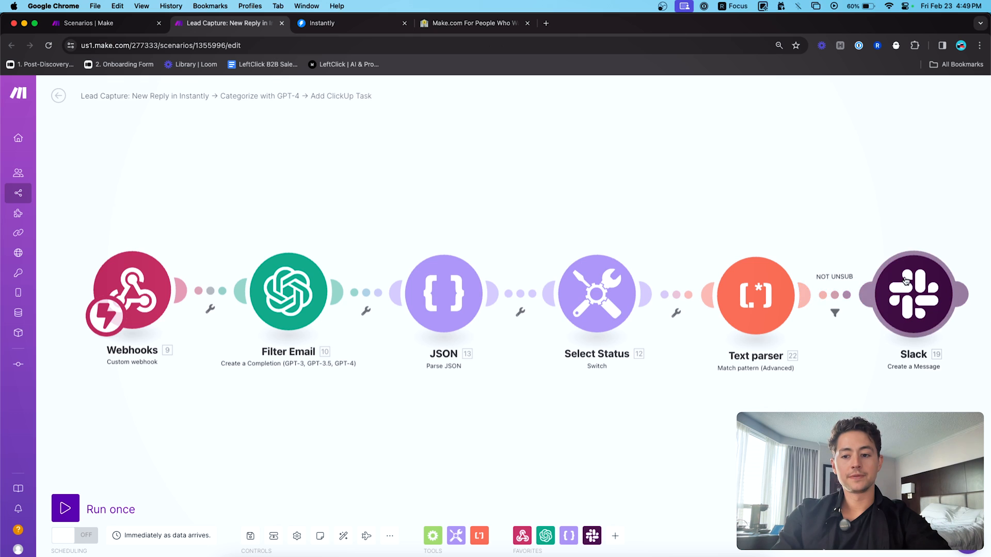
pyautogui.click(910, 297)
pyautogui.scroll(-2, 782, 321)
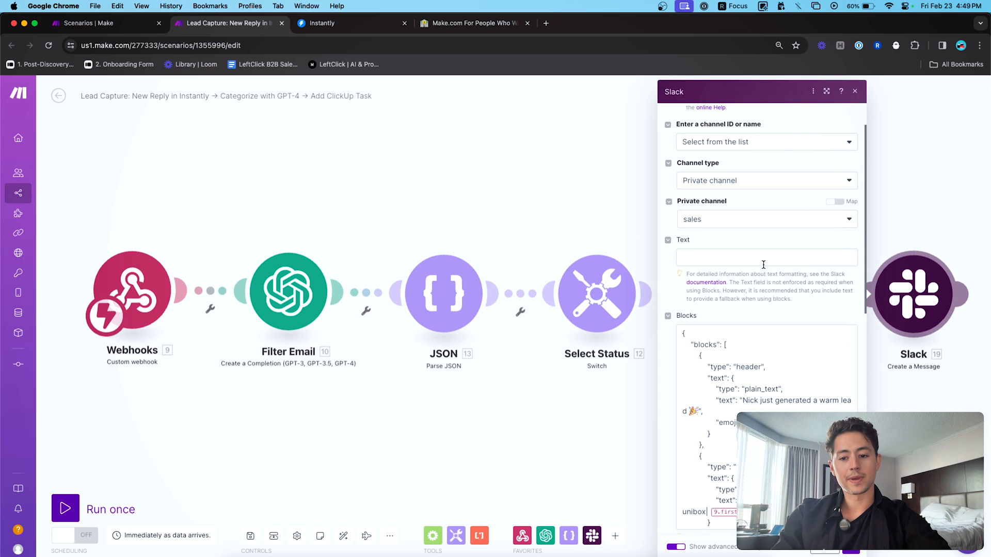
pyautogui.scroll(-2, 763, 264)
pyautogui.click(740, 298)
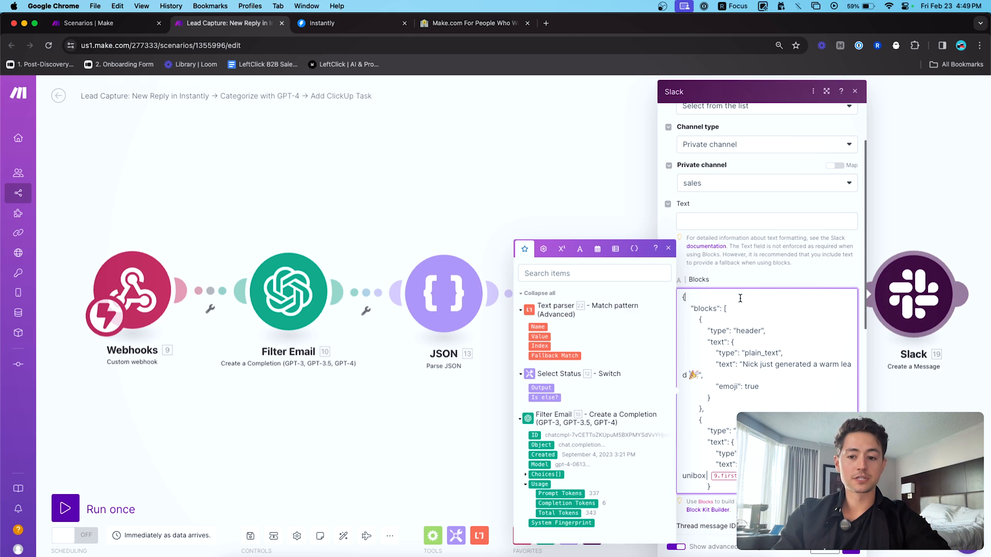
pyautogui.scroll(-2, 733, 268)
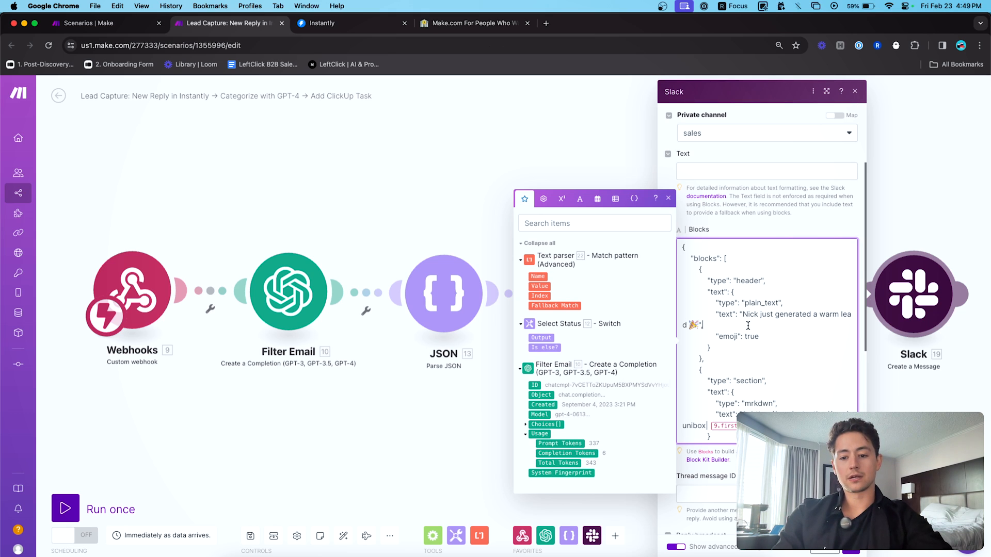
pyautogui.scroll(-5, 767, 325)
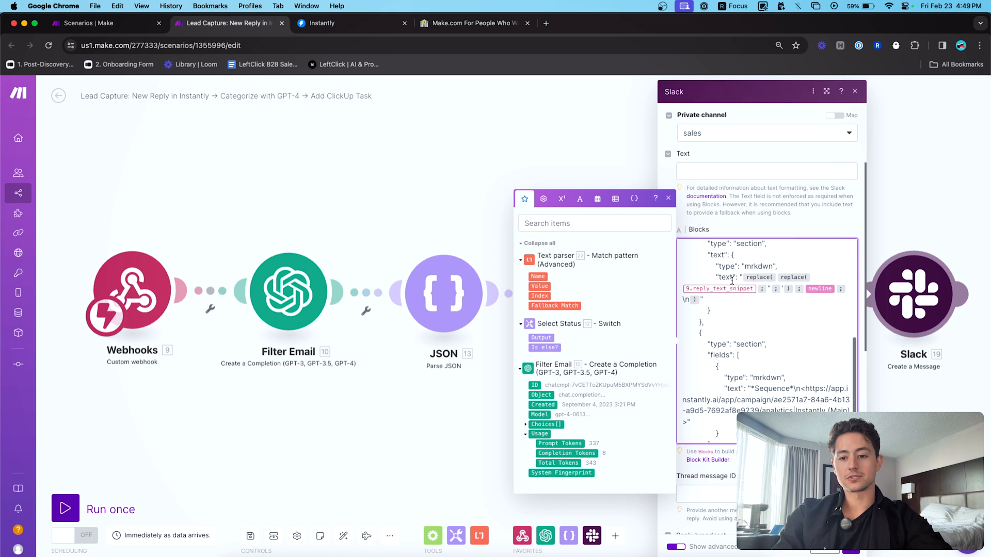
pyautogui.click(624, 172)
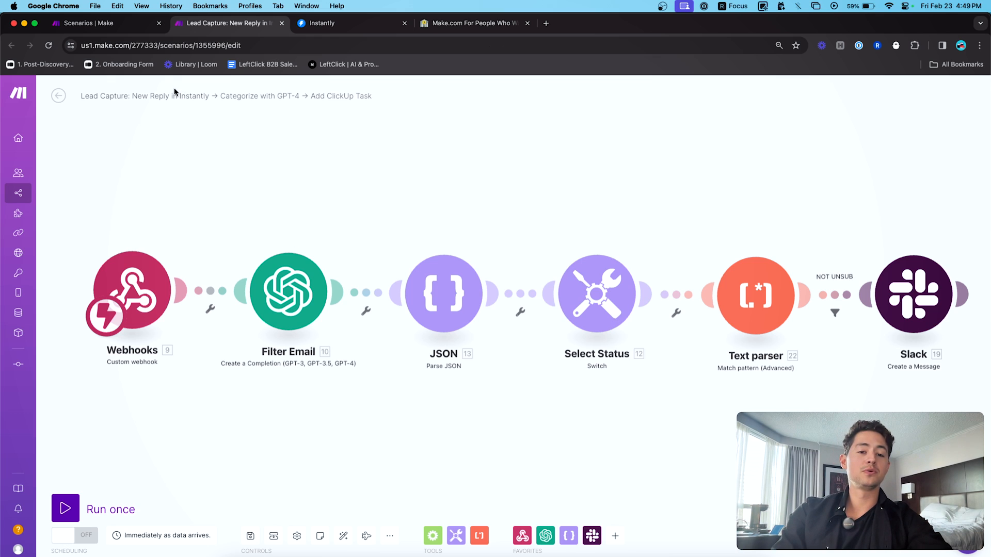
# - Create a new scenario inside the Example Builds folder
pyautogui.click(126, 24)
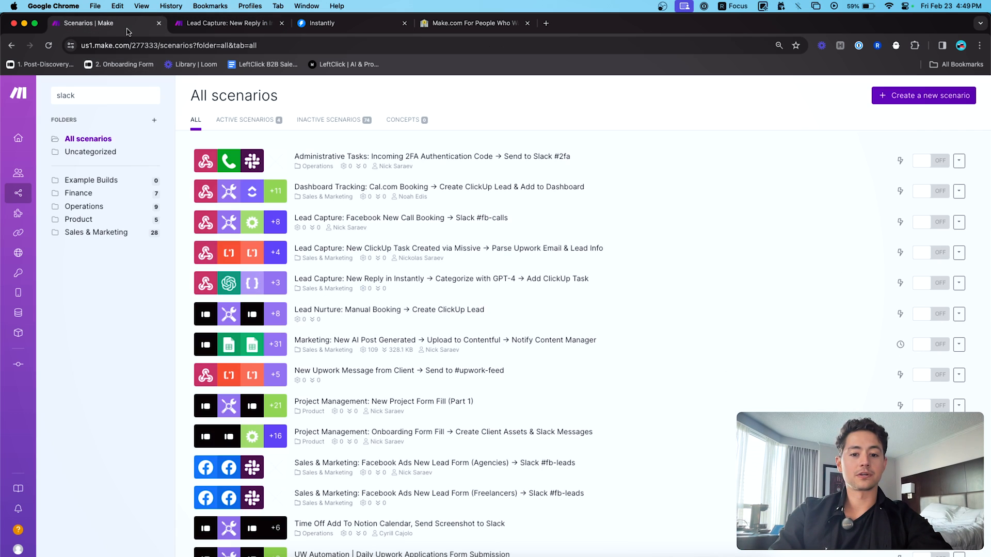
pyautogui.click(100, 181)
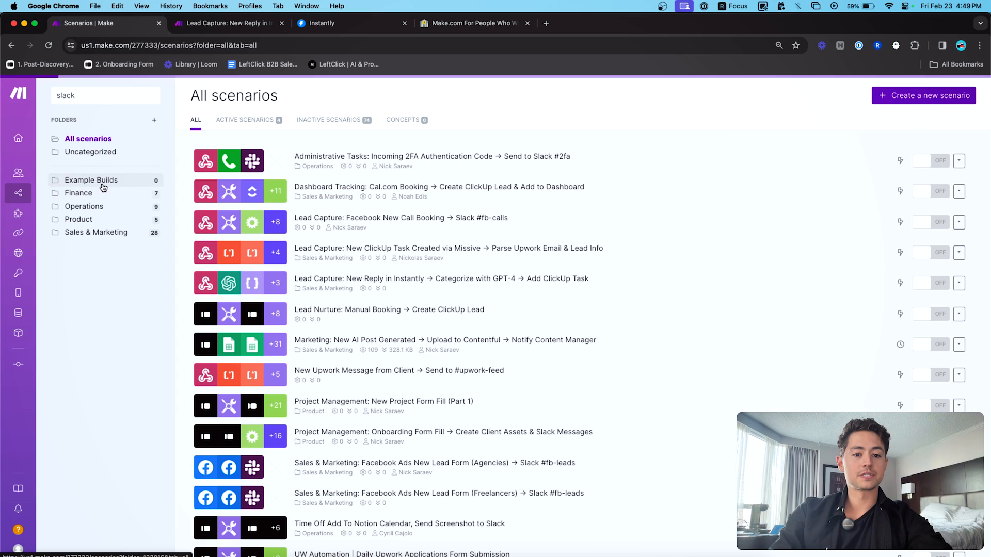
pyautogui.click(851, 101)
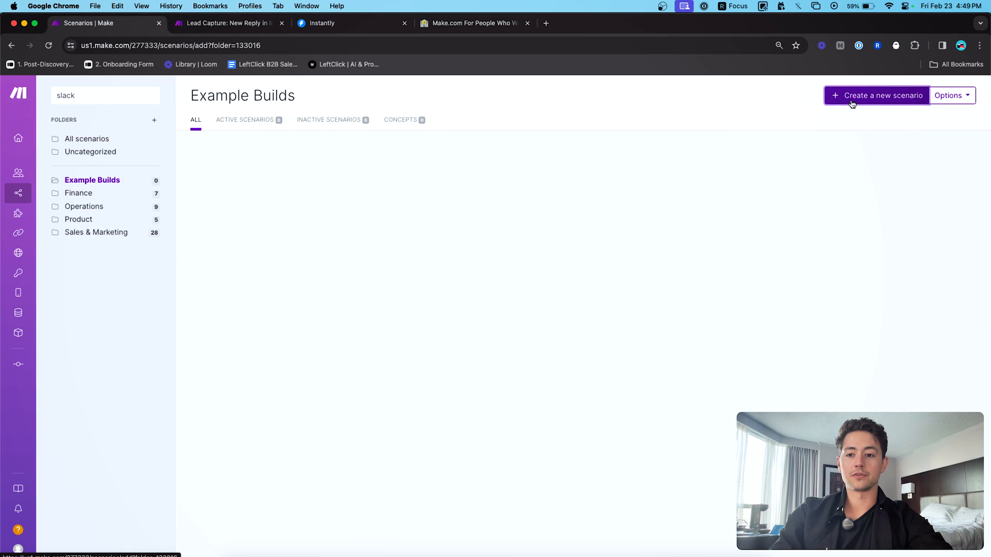
pyautogui.click(113, 96)
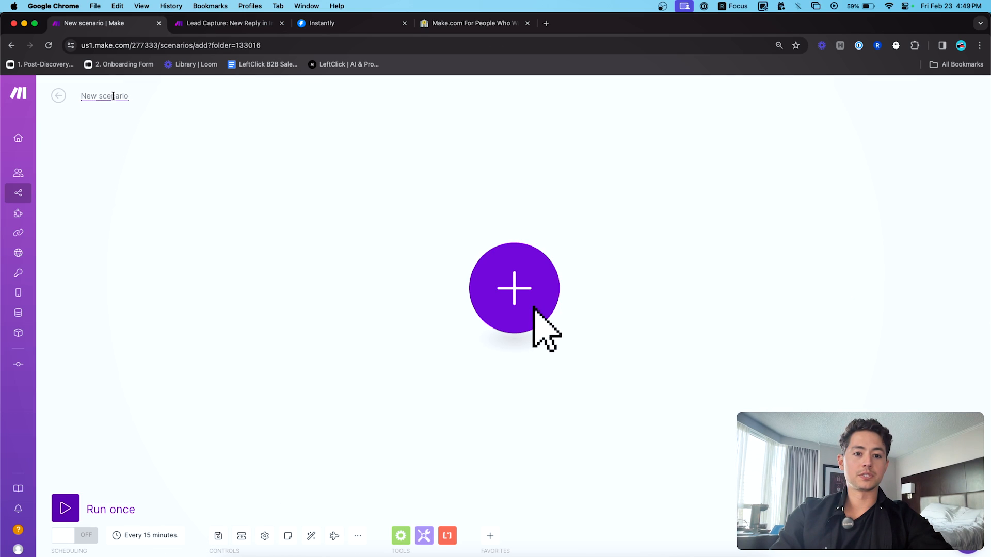
# - Name it with the copied Lead Capture title, prefixed with 'Example'
pyautogui.click(184, 23)
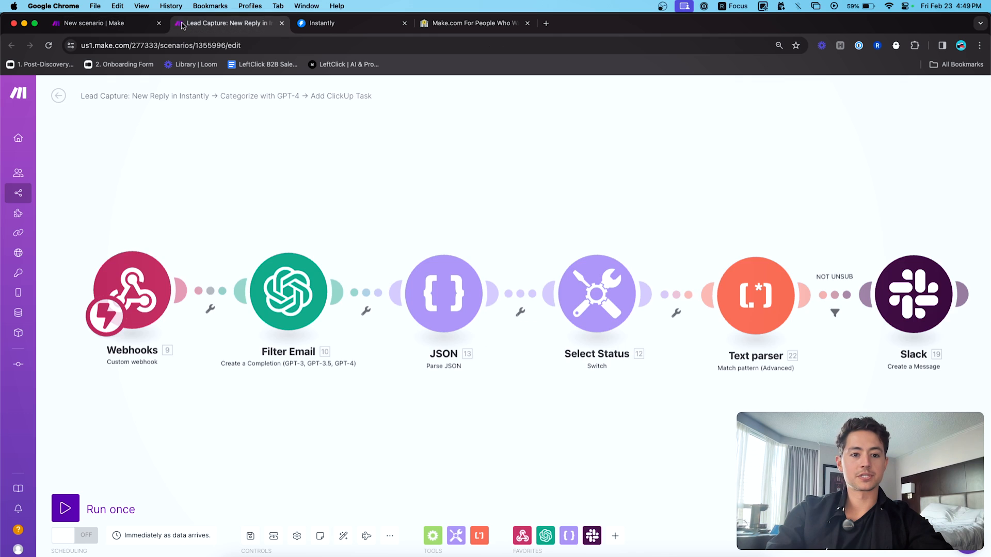
pyautogui.click(148, 96)
pyautogui.press('super+c')
pyautogui.click(109, 23)
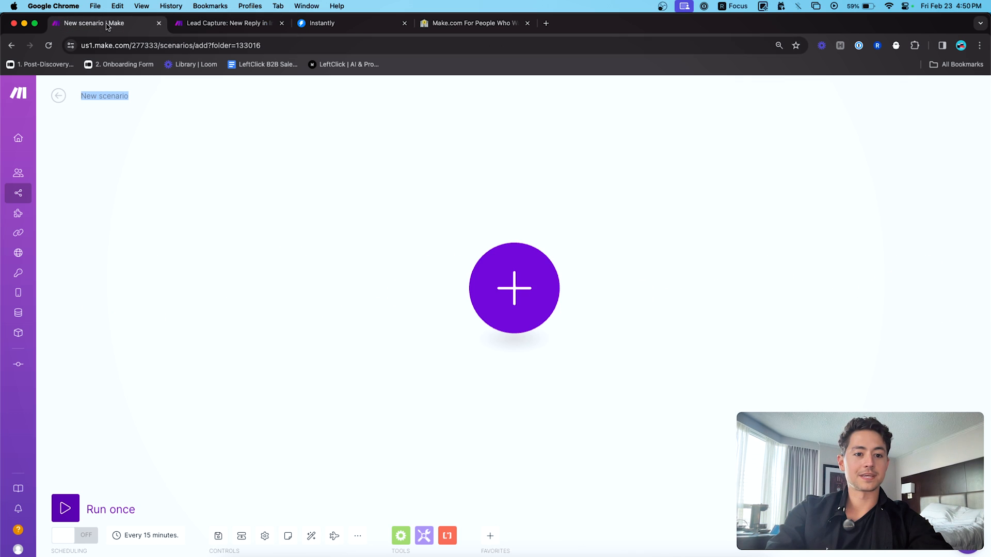
pyautogui.press('super+v')
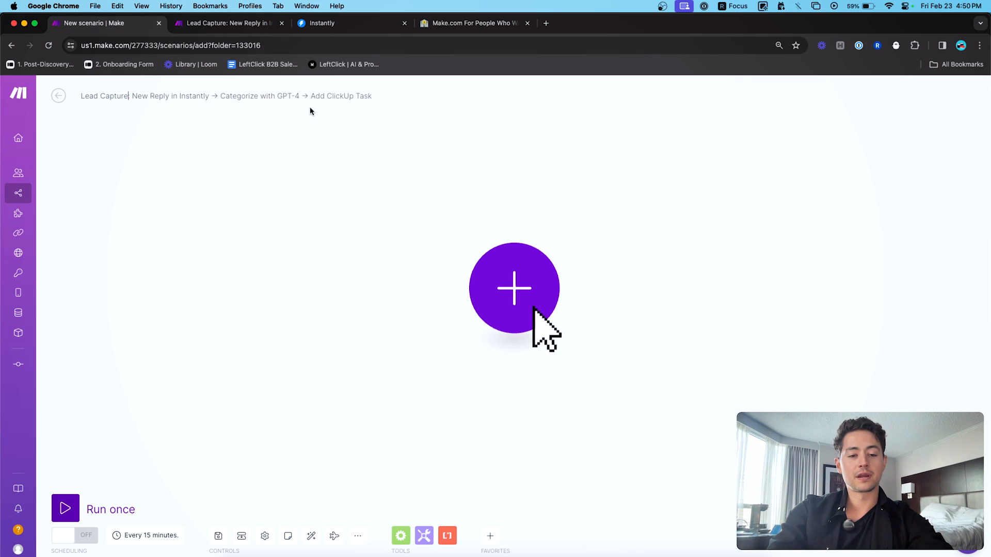
pyautogui.press('super+a')
pyautogui.press('Left')
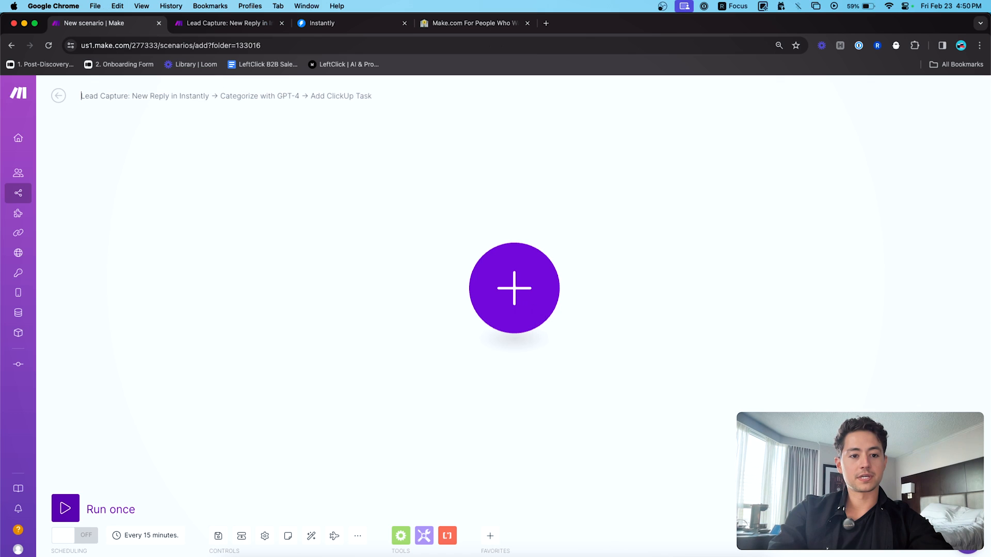
pyautogui.write('Example')
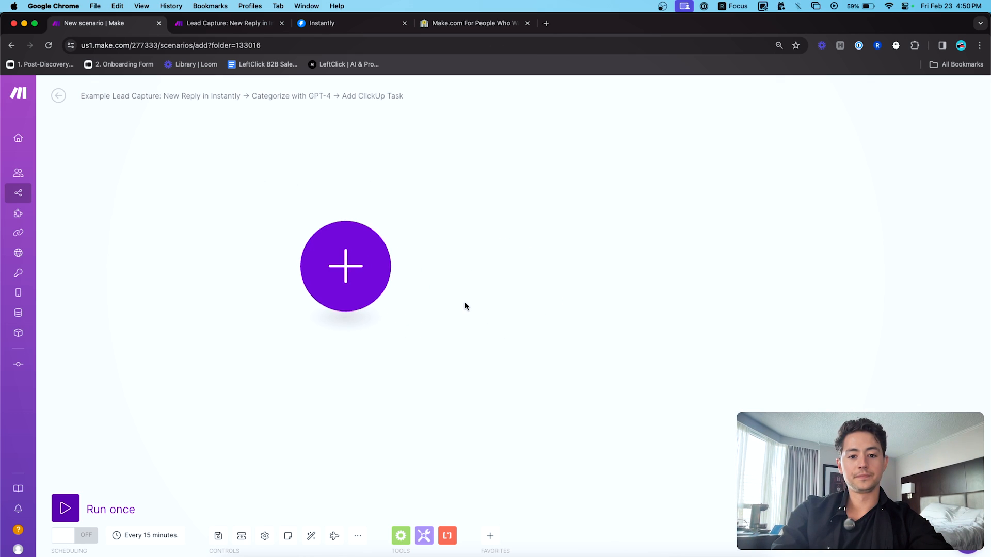
# - Add a Webhooks Custom webhook module as the scenario's trigger
pyautogui.click(366, 270)
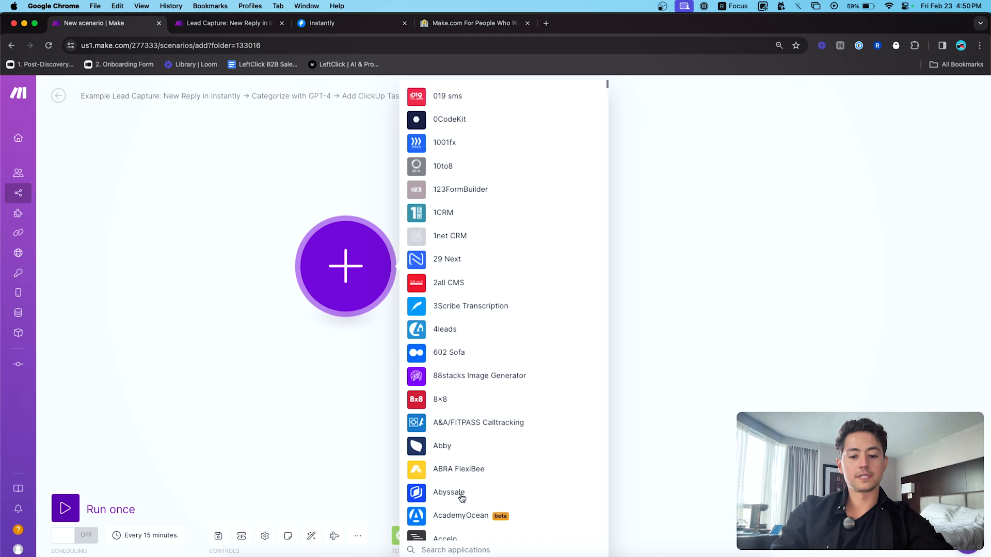
pyautogui.click(492, 548)
pyautogui.write('webhook')
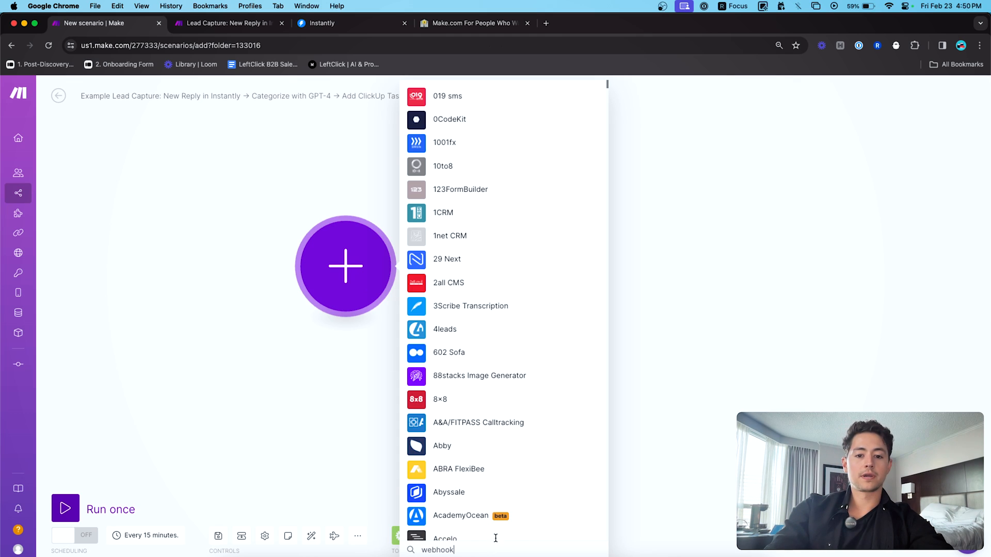
pyautogui.click(459, 98)
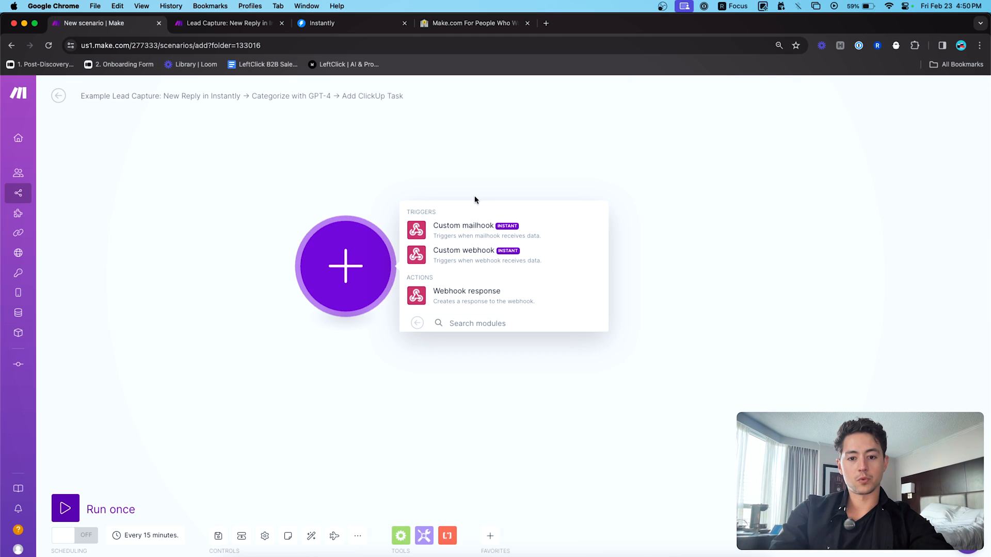
pyautogui.click(466, 258)
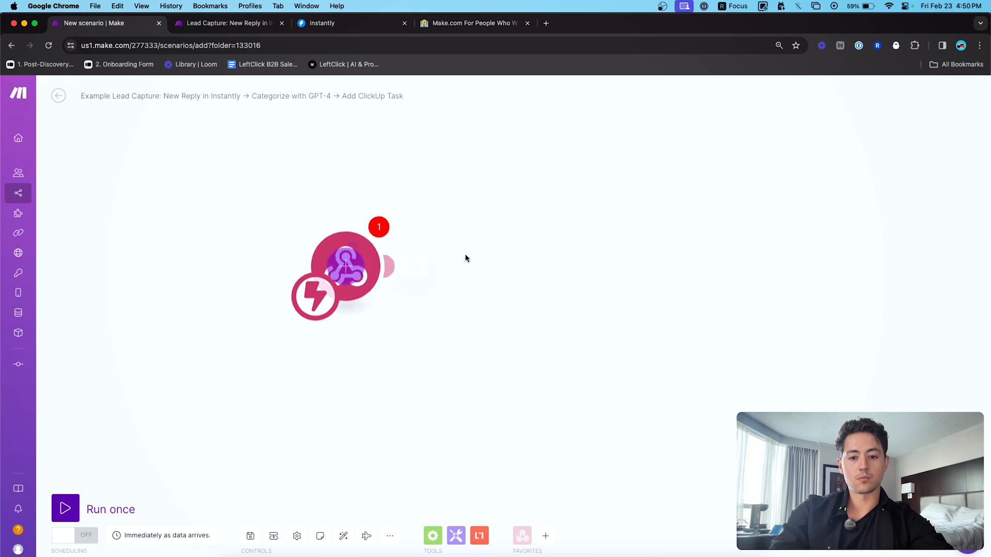
# - Create the webhook 'New Instantly Reply (Example Build) (Feb 23 2024)' and copy its address
pyautogui.click(434, 259)
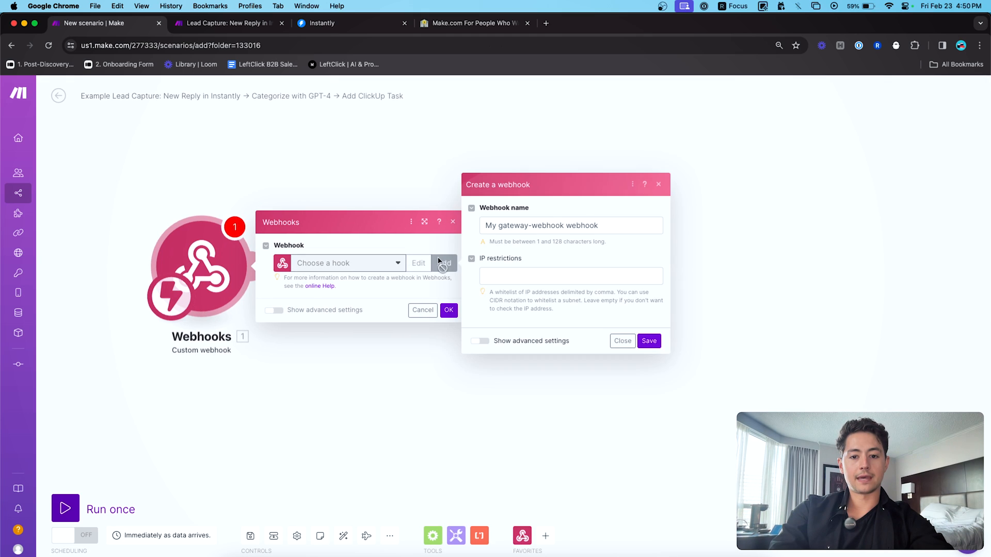
pyautogui.tripleClick(538, 226)
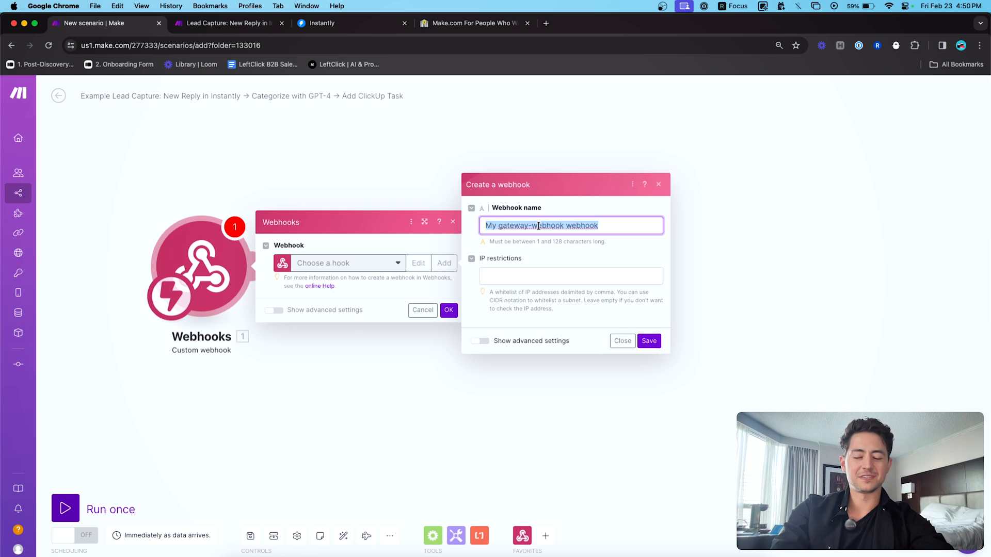
pyautogui.write('New Instantly R')
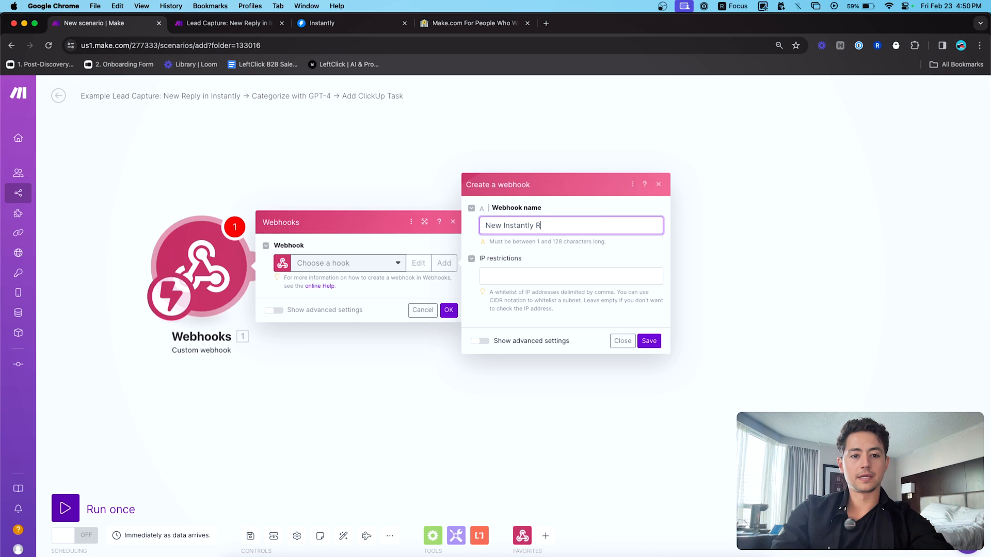
pyautogui.write('eply (Example B')
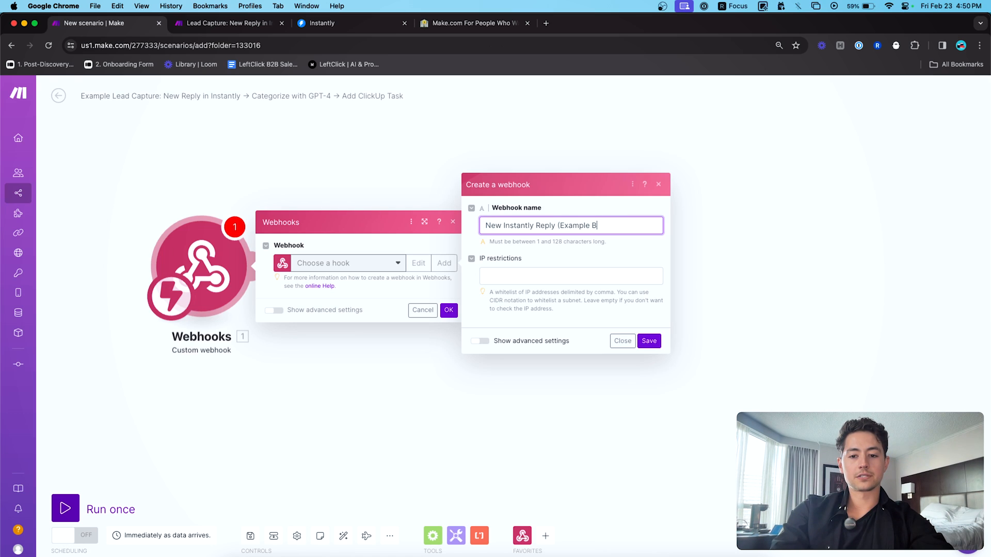
pyautogui.write('uild) (')
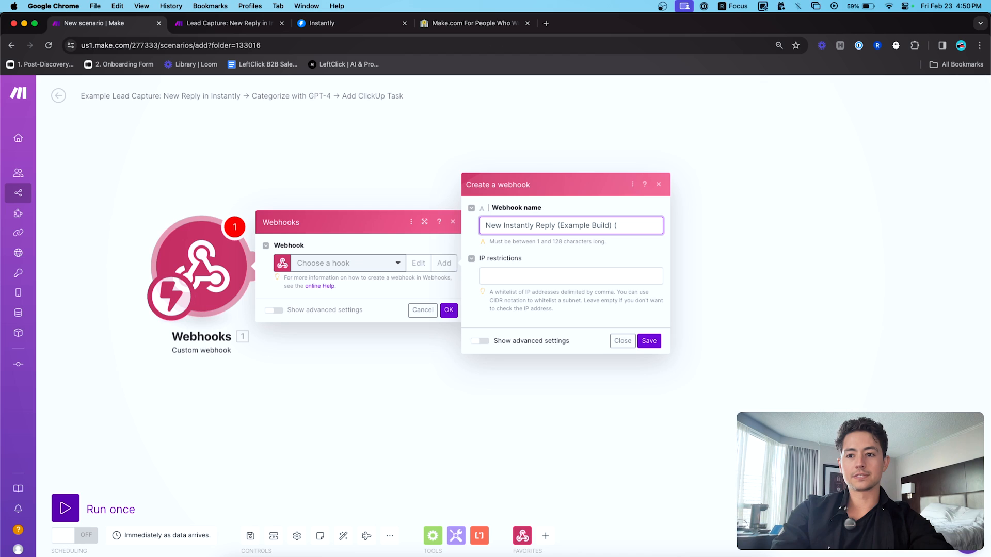
pyautogui.write('Feb 23 2024)')
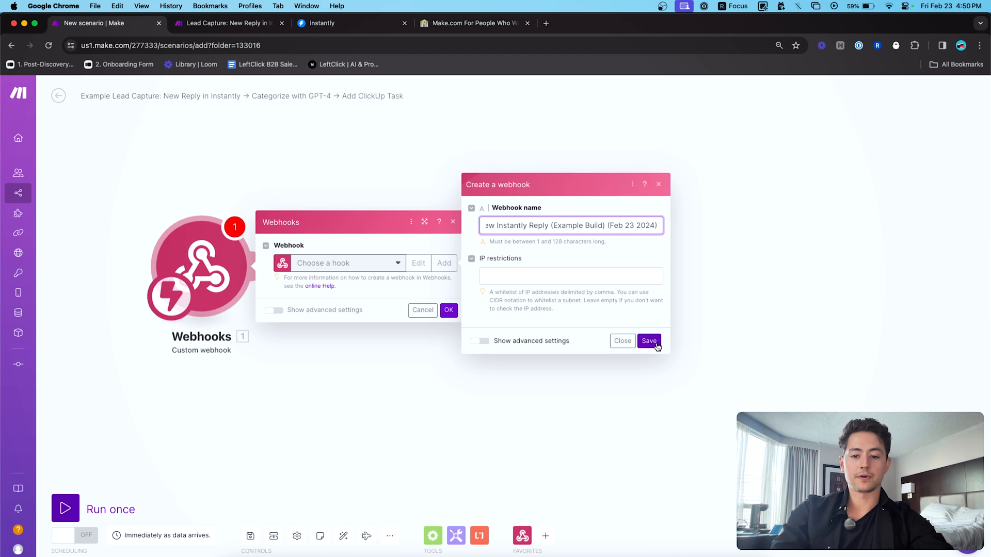
pyautogui.click(649, 341)
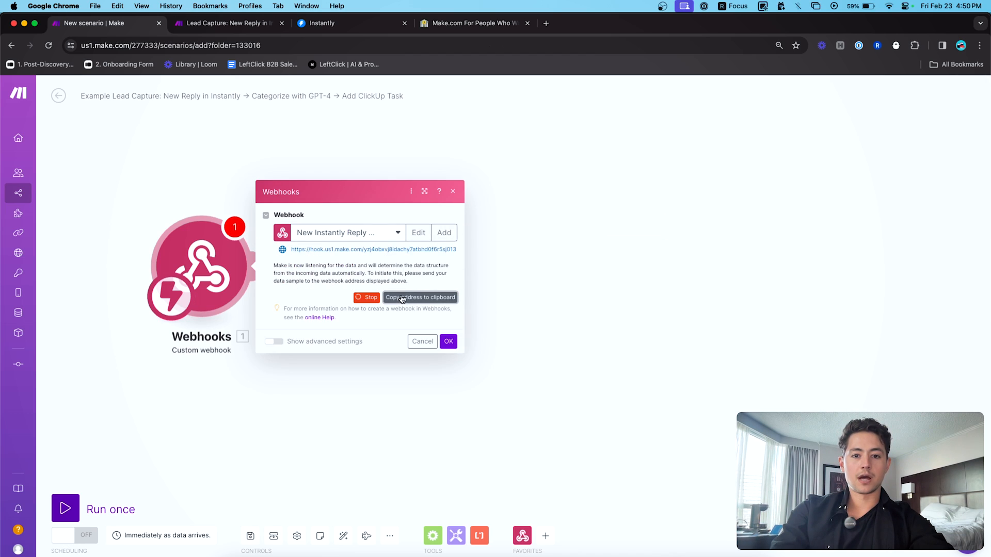
pyautogui.click(321, 23)
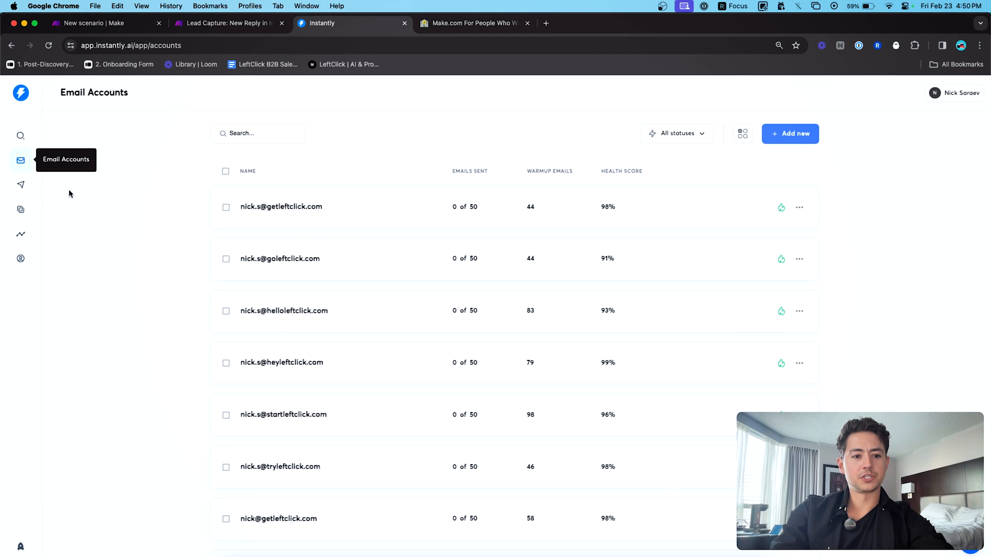
# - Open Instantly's Settings > Integrations > Webhooks, showing the existing Reply received webhook
pyautogui.click(21, 184)
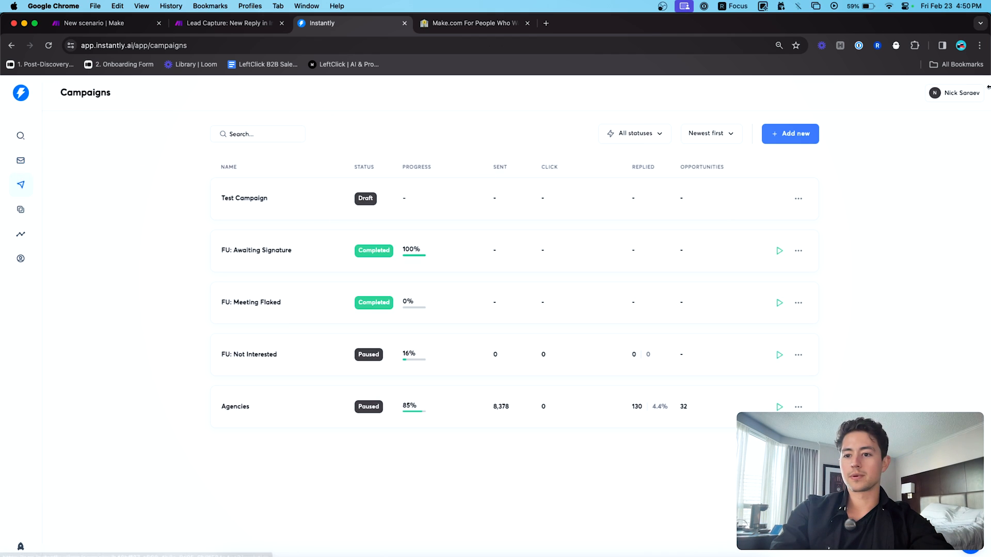
pyautogui.click(966, 94)
pyautogui.click(931, 166)
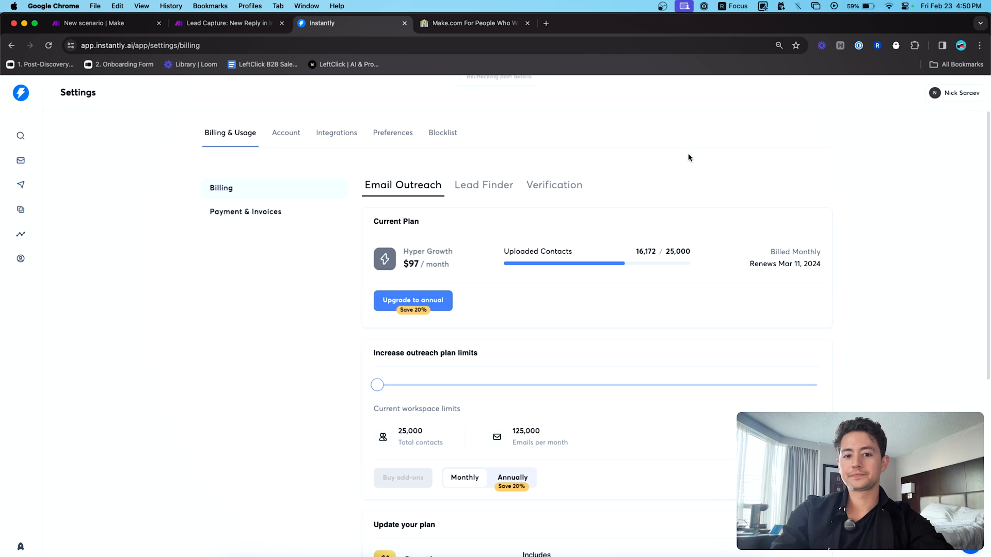
pyautogui.click(335, 134)
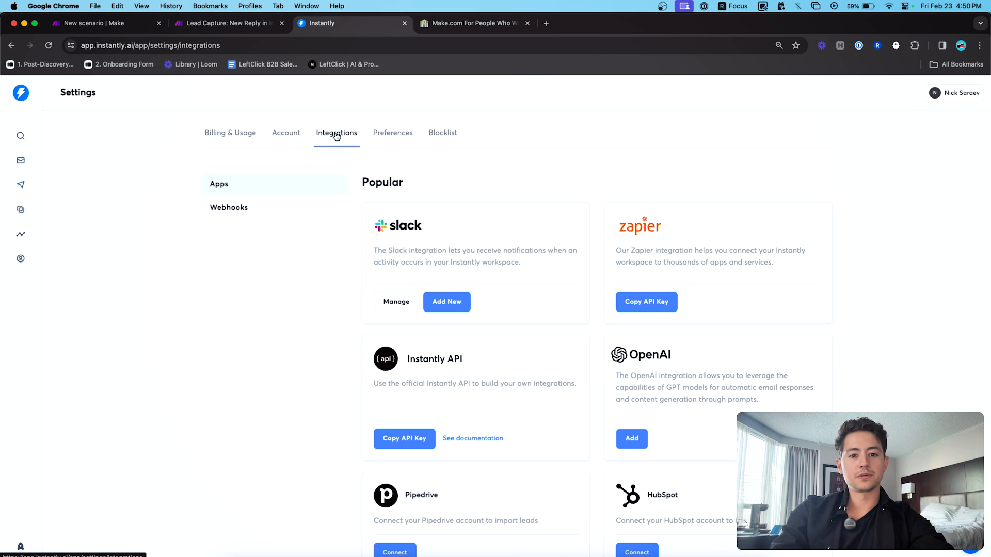
pyautogui.scroll(-1, 550, 209)
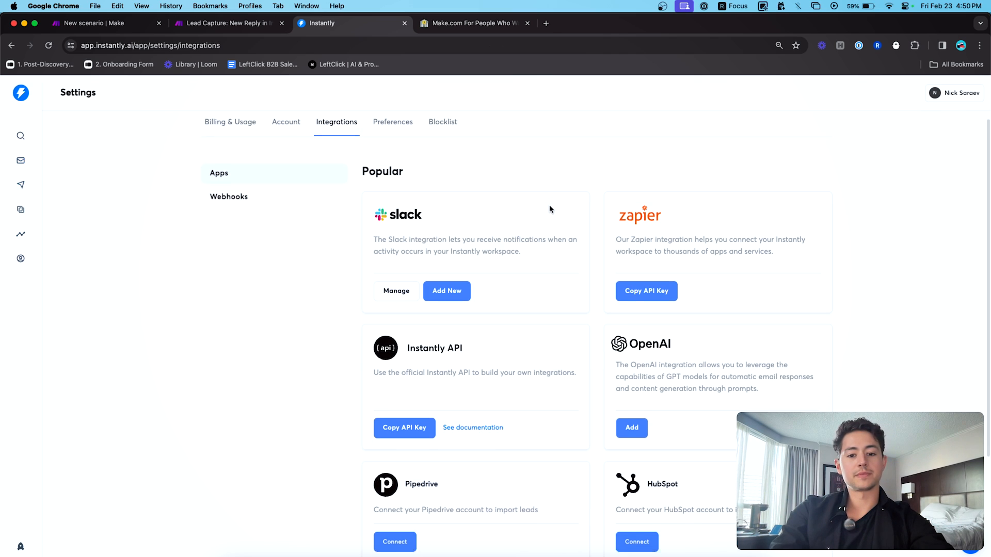
pyautogui.scroll(-2, 550, 209)
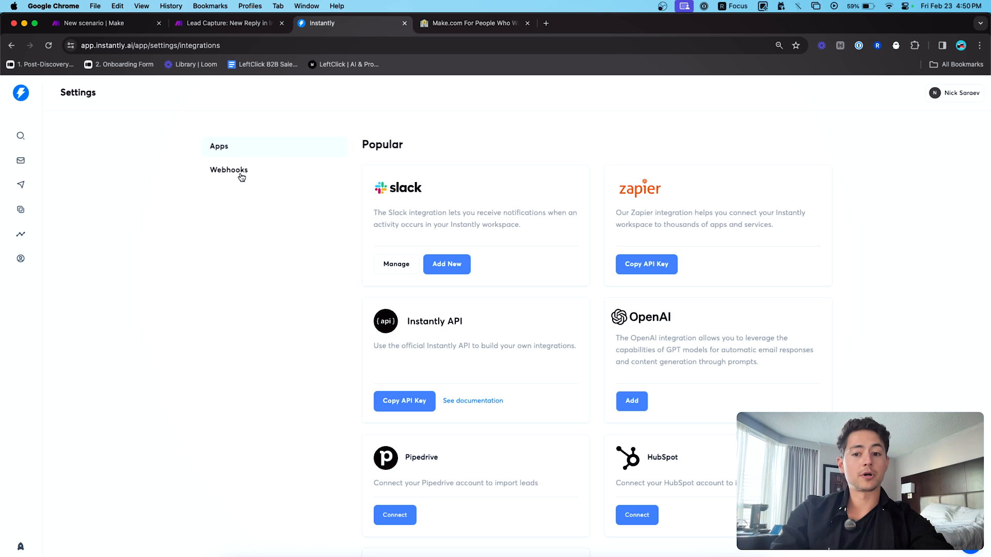
pyautogui.scroll(-1, 533, 208)
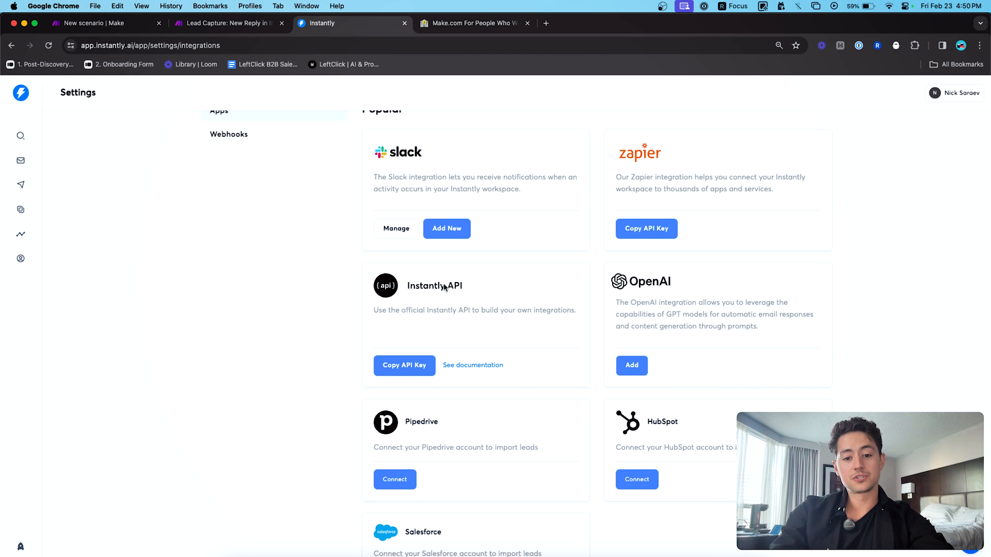
pyautogui.scroll(-1, 509, 294)
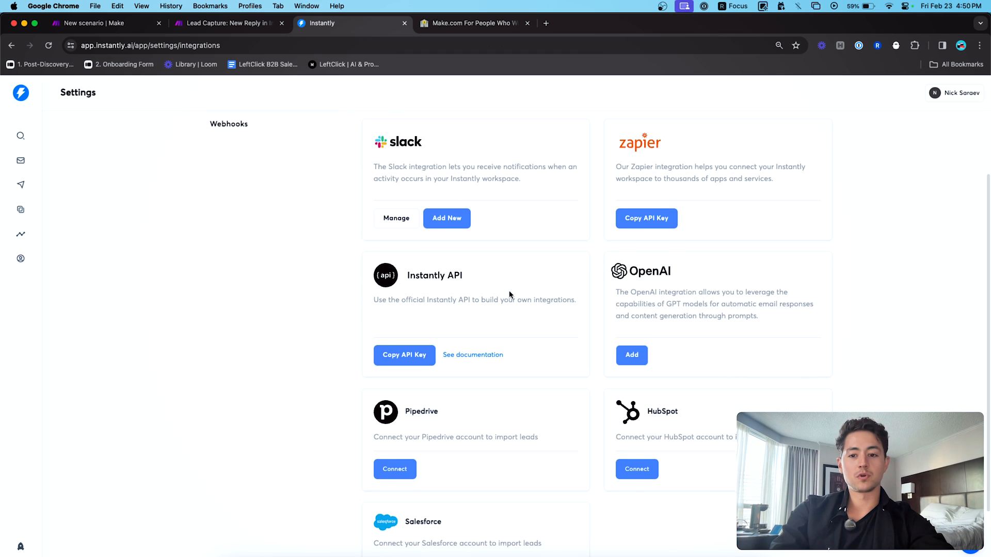
pyautogui.scroll(-1, 813, 157)
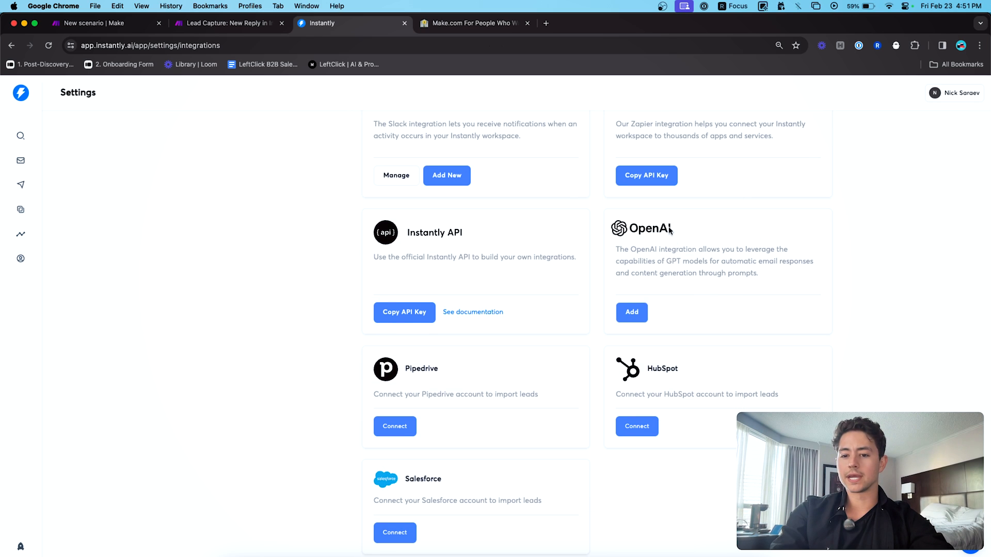
pyautogui.scroll(-1, 281, 257)
pyautogui.scroll(4, 282, 257)
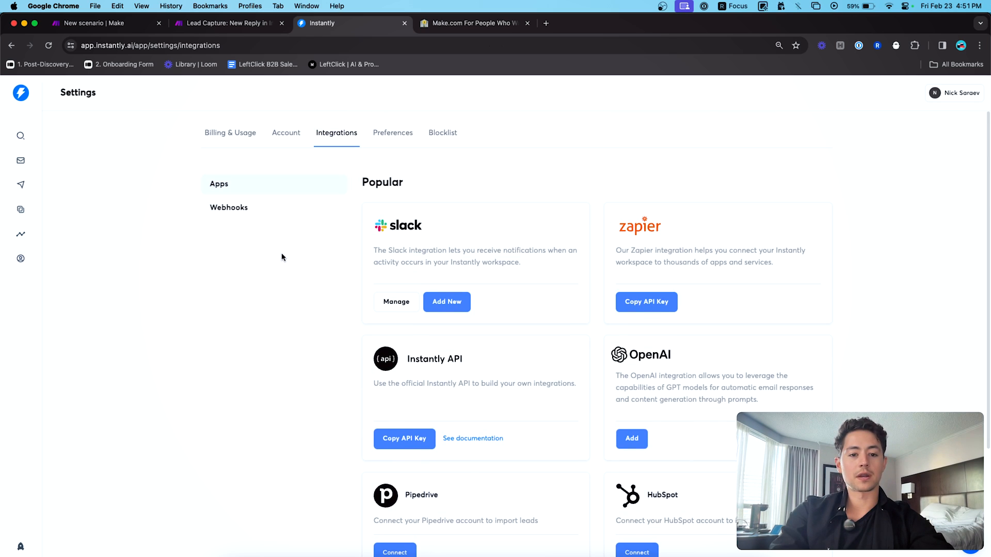
pyautogui.click(236, 212)
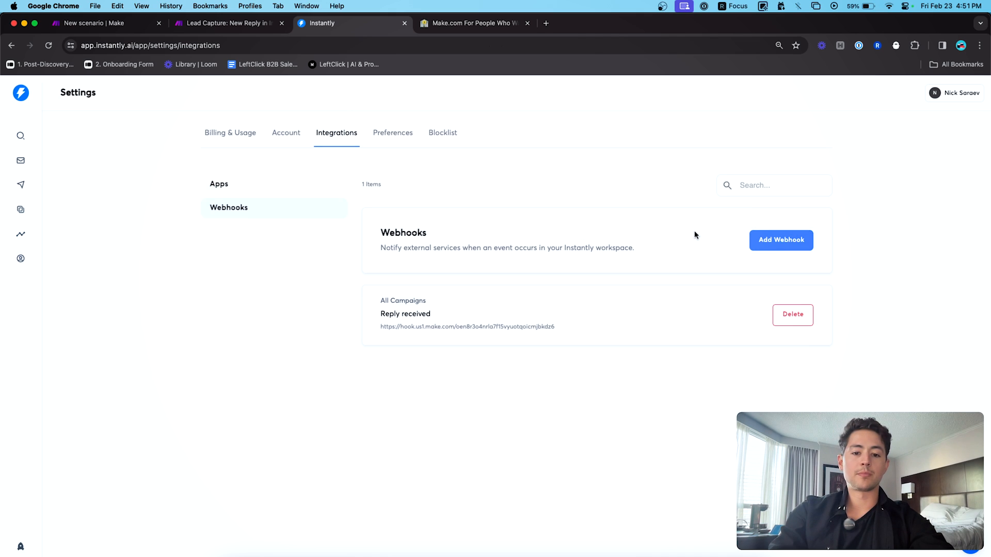
# - Start a new Instantly webhook using the copied Make hook address
pyautogui.click(781, 240)
pyautogui.click(512, 236)
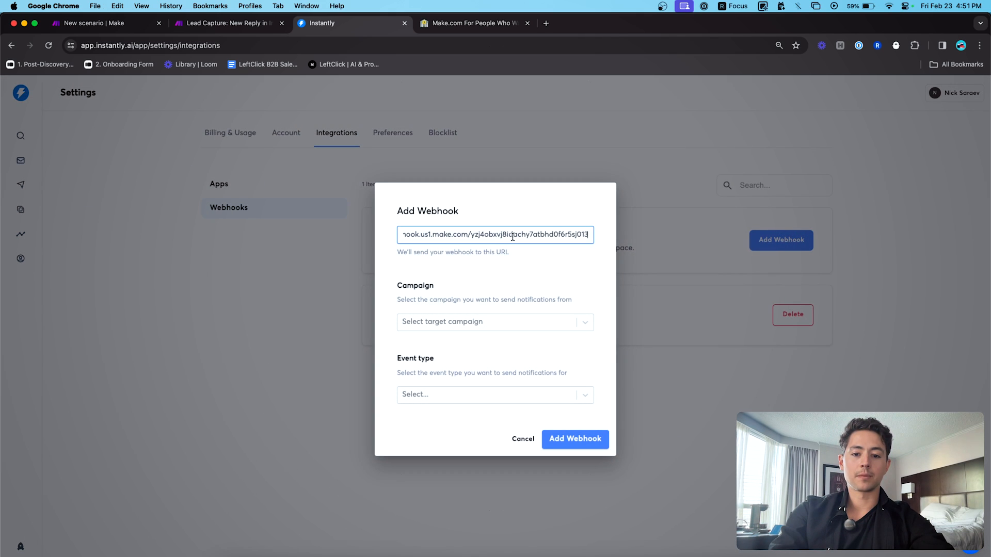
pyautogui.click(533, 268)
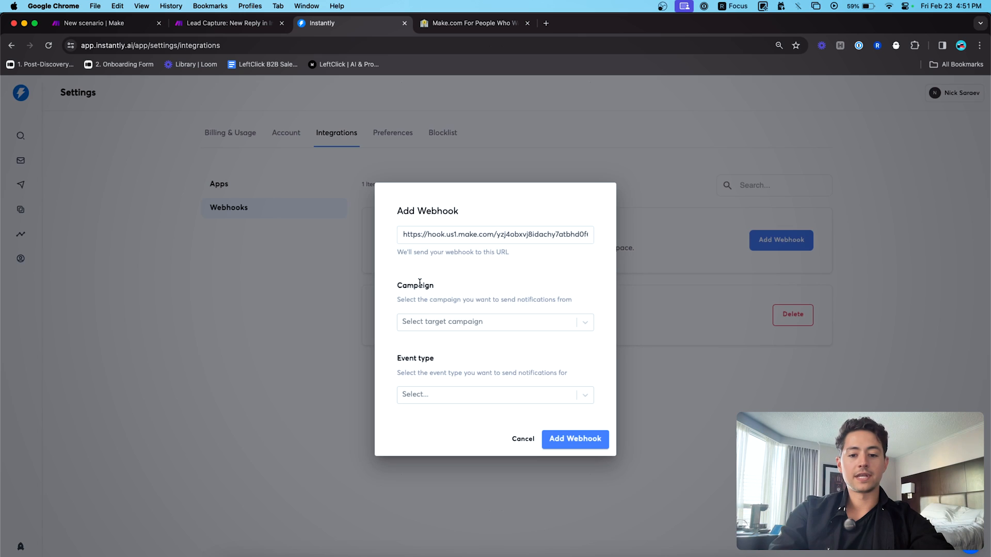
# - Set the webhook's campaign to Test Campaign and its event type to Reply Received
pyautogui.click(445, 321)
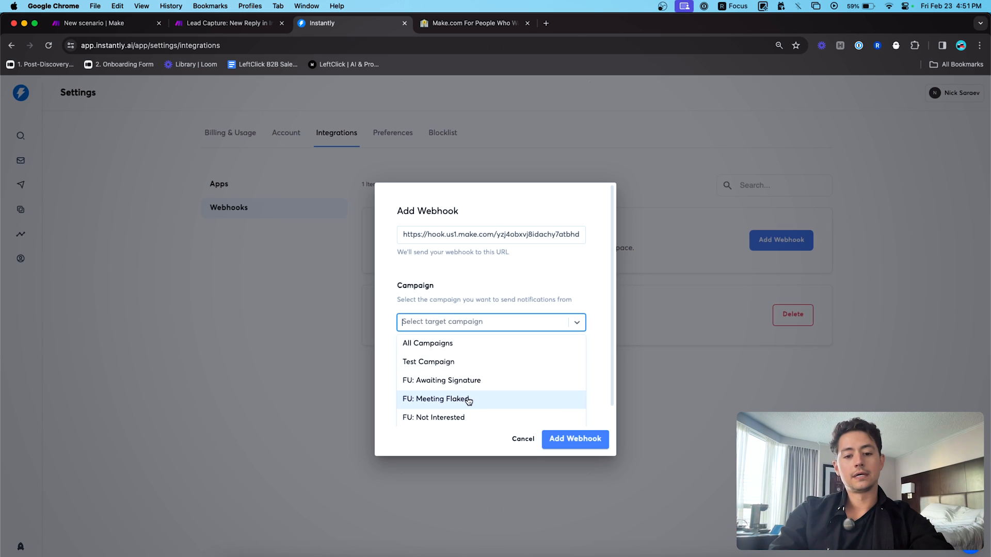
pyautogui.click(460, 362)
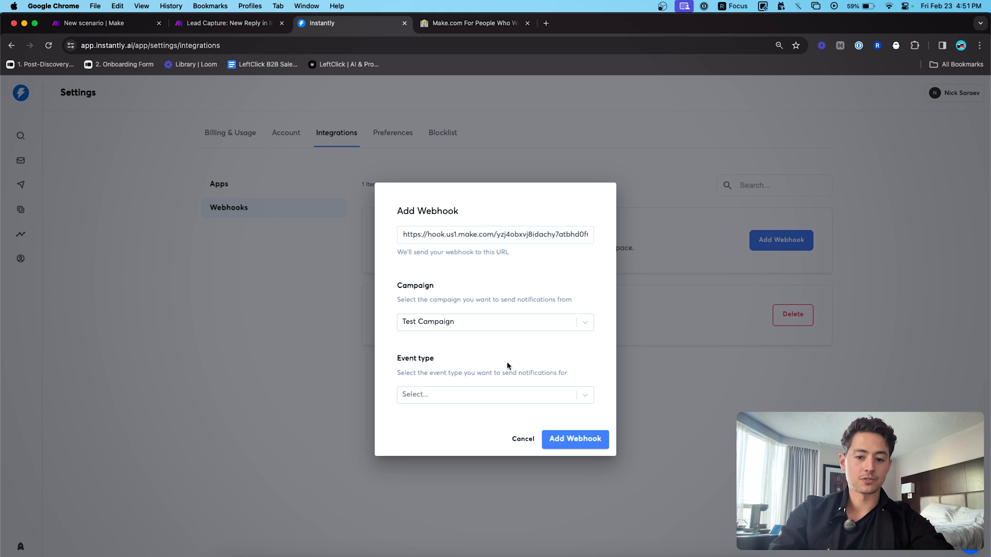
pyautogui.click(514, 395)
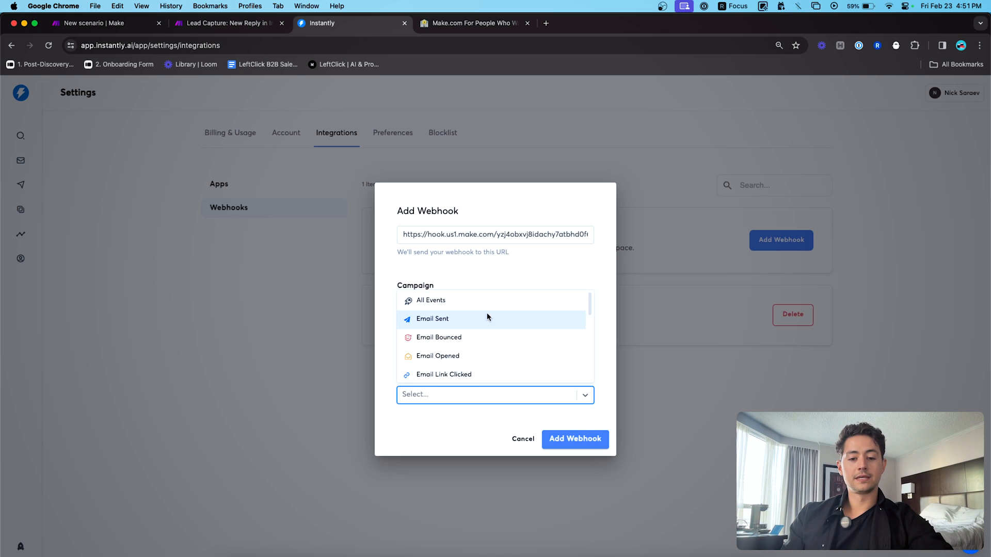
pyautogui.scroll(-1, 487, 317)
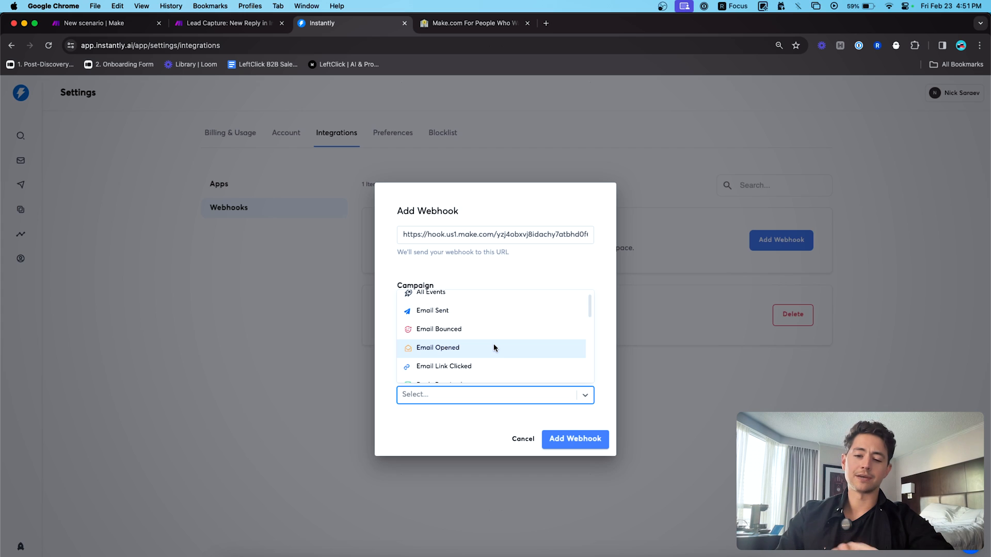
pyautogui.scroll(-2, 498, 349)
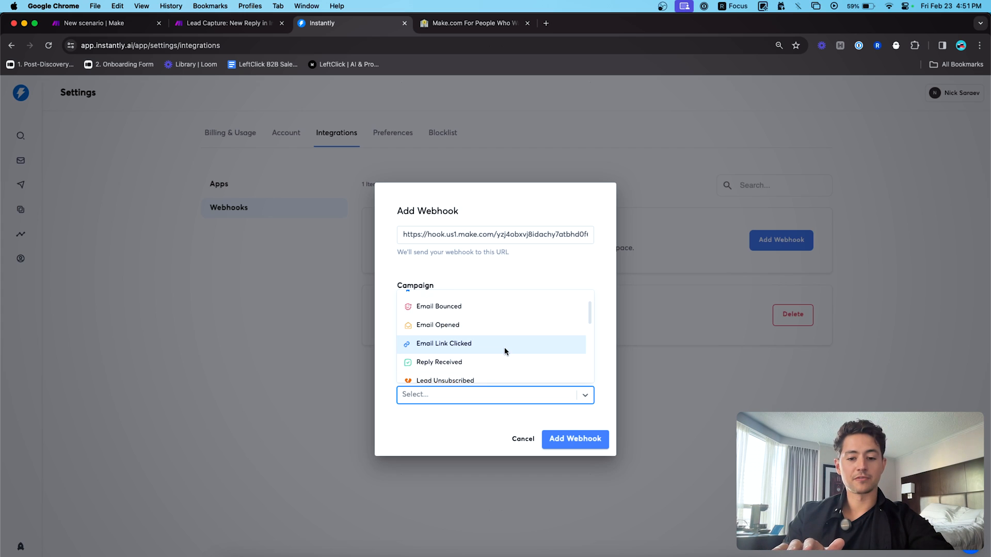
pyautogui.scroll(-1, 507, 345)
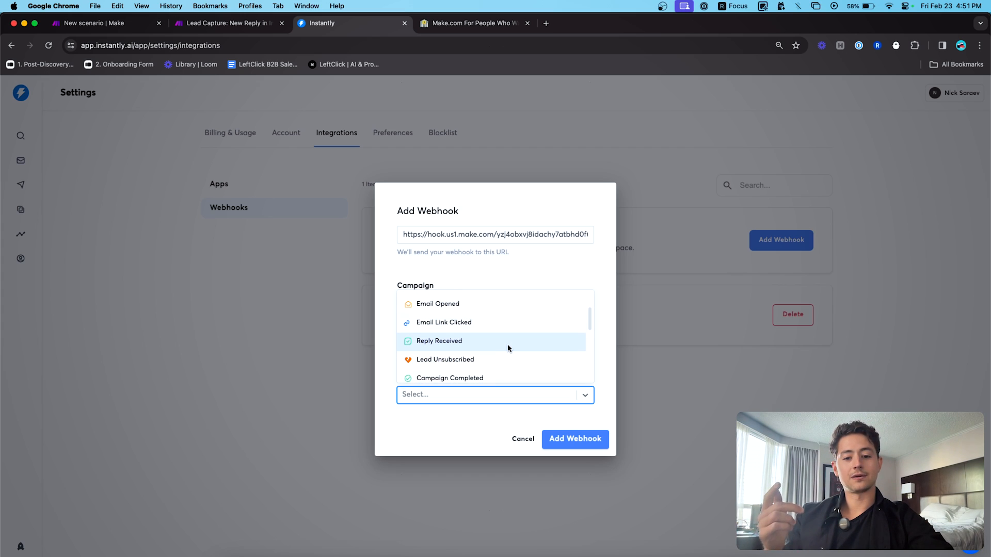
pyautogui.scroll(-4, 515, 340)
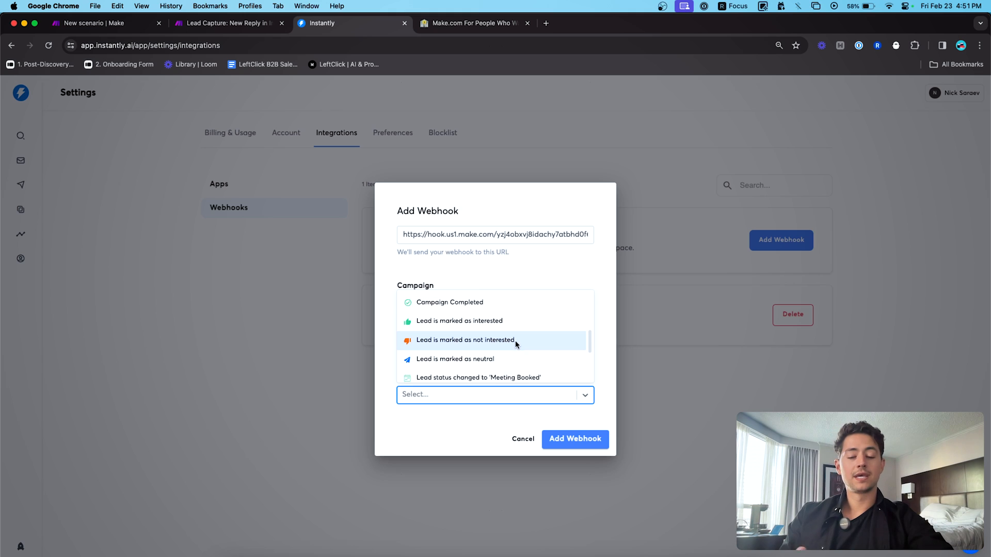
pyautogui.scroll(-1, 515, 340)
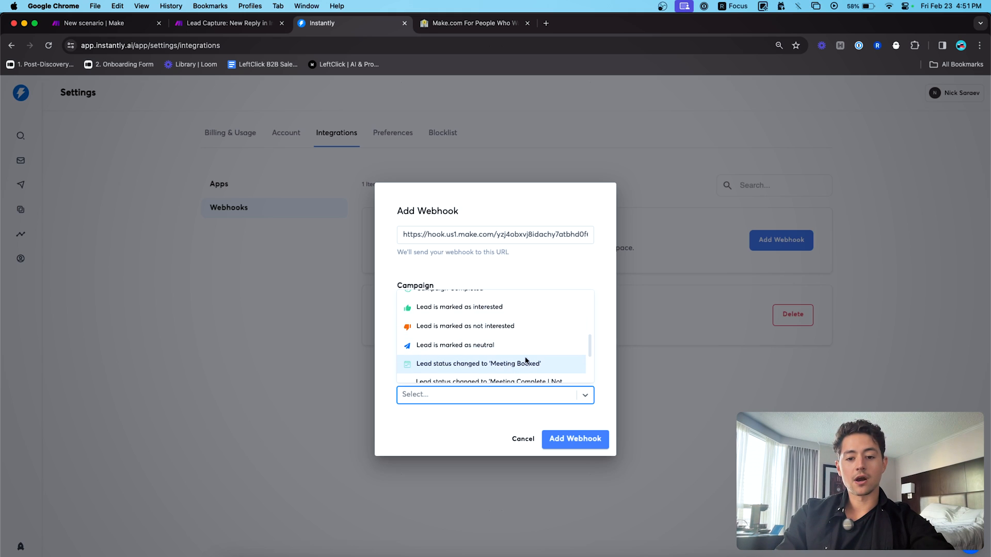
pyautogui.scroll(-3, 518, 359)
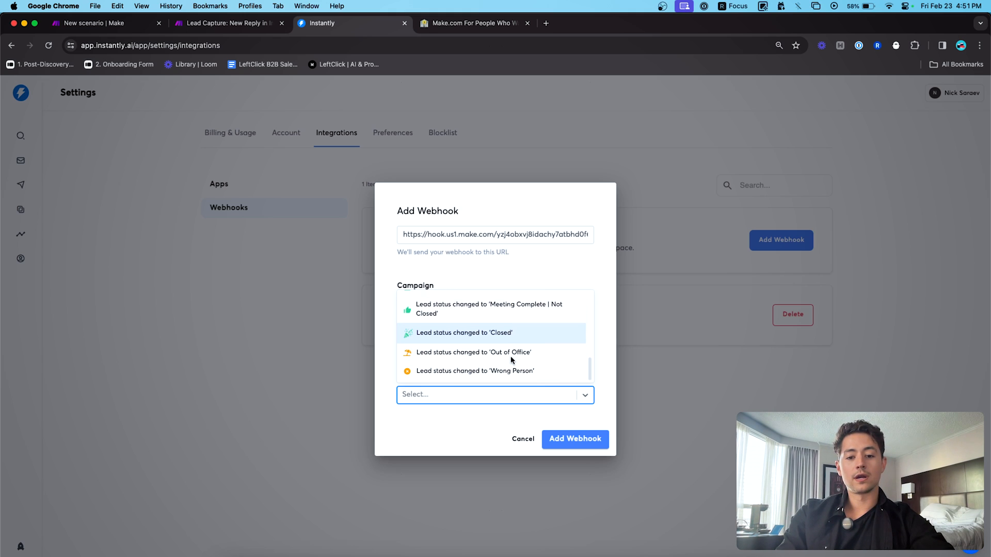
pyautogui.scroll(4, 511, 360)
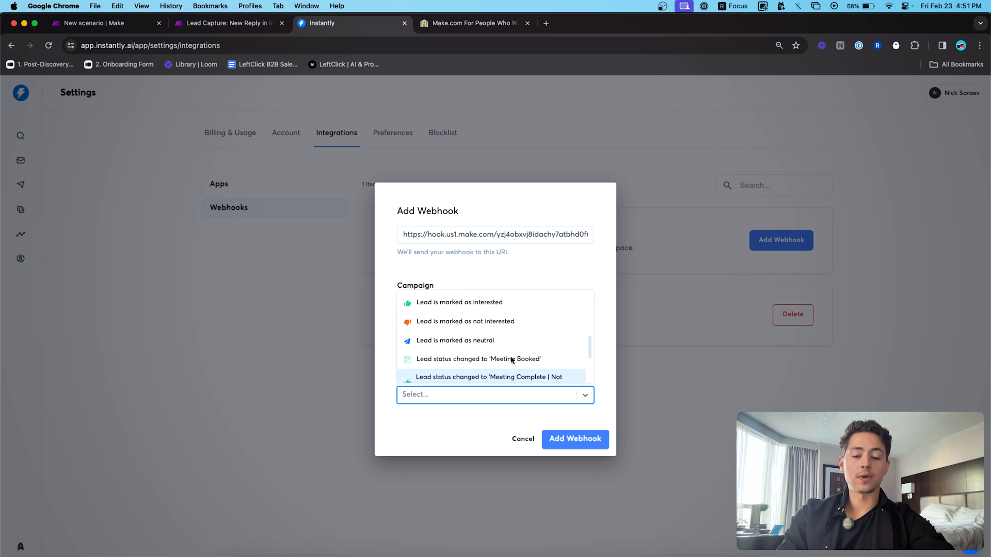
pyautogui.scroll(1, 504, 326)
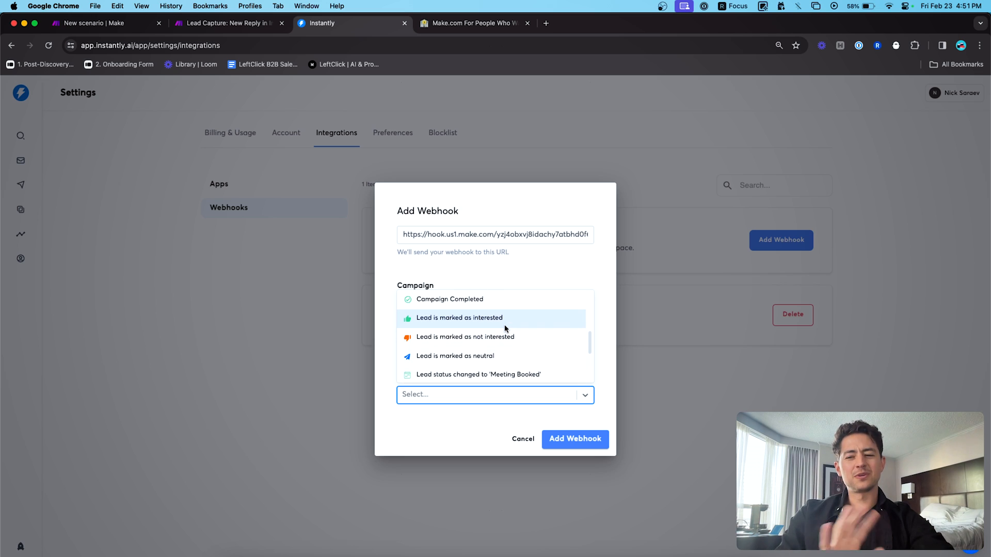
pyautogui.scroll(1, 500, 328)
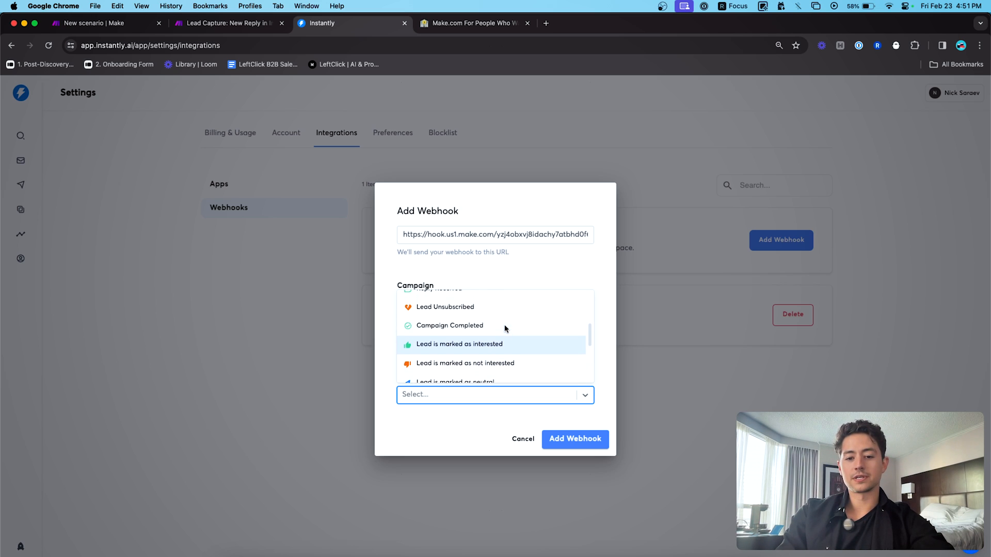
pyautogui.scroll(2, 493, 330)
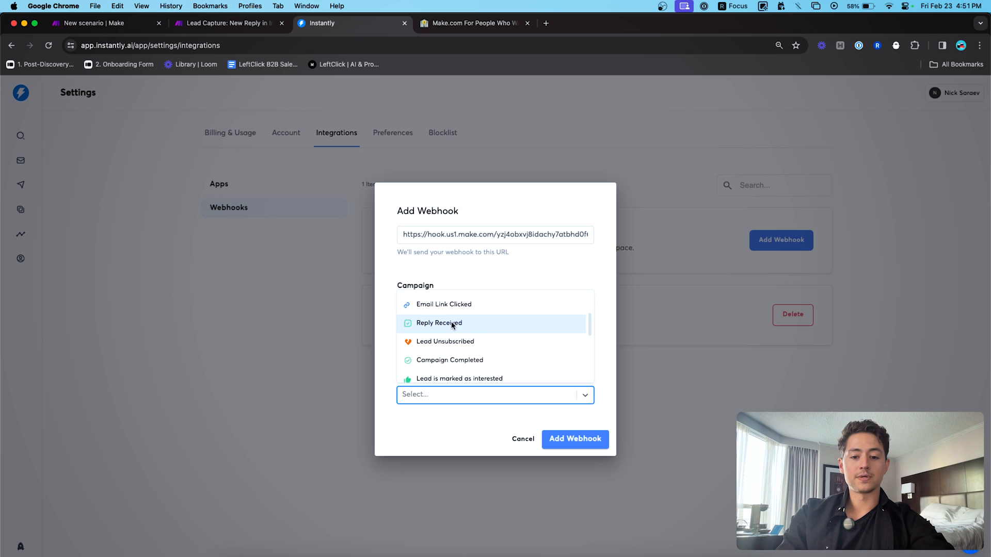
pyautogui.click(433, 325)
# - Save the Test Campaign Reply Received webhook, then bring up Slack's sales channel
pyautogui.click(591, 438)
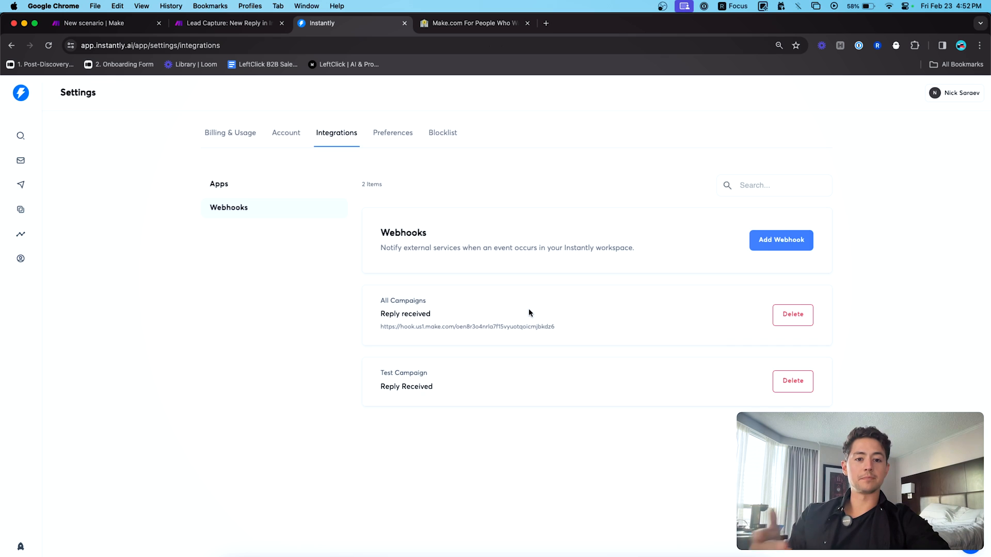
pyautogui.click(426, 552)
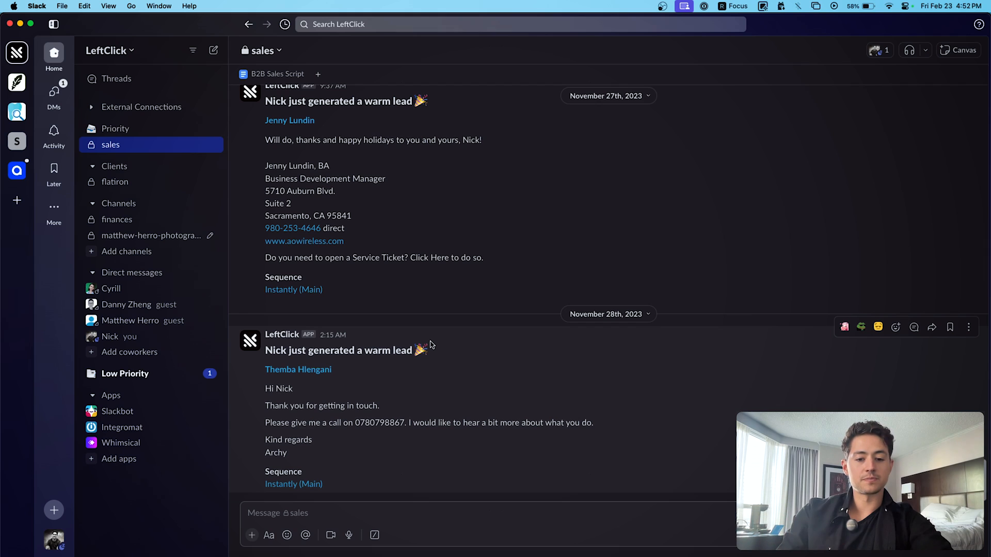
pyautogui.click(277, 335)
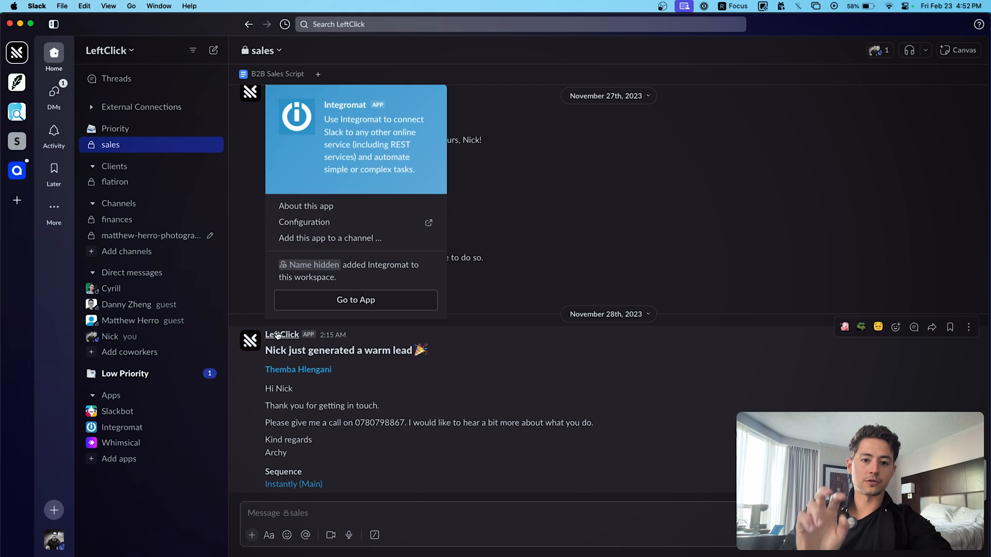
pyautogui.click(321, 351)
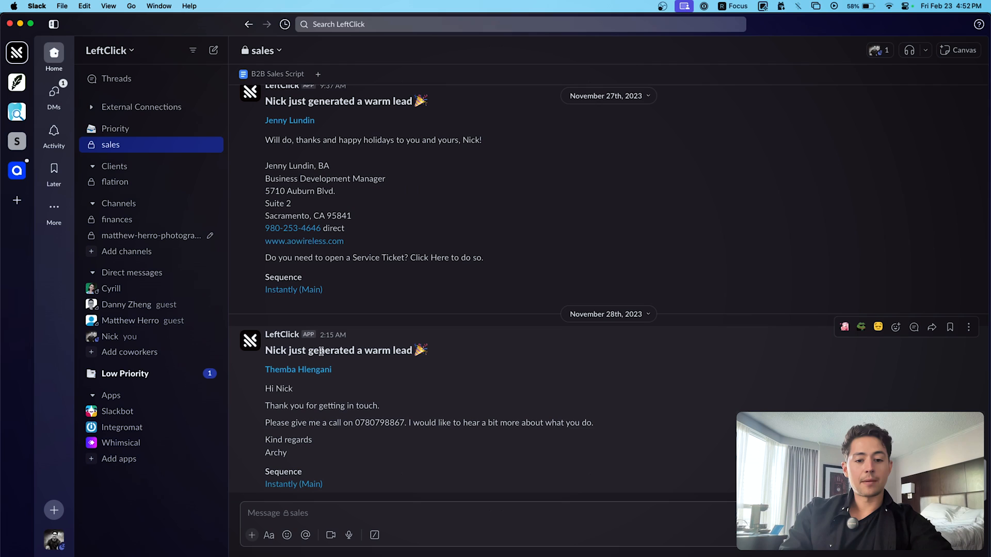
pyautogui.tripleClick(285, 352)
pyautogui.doubleClick(280, 351)
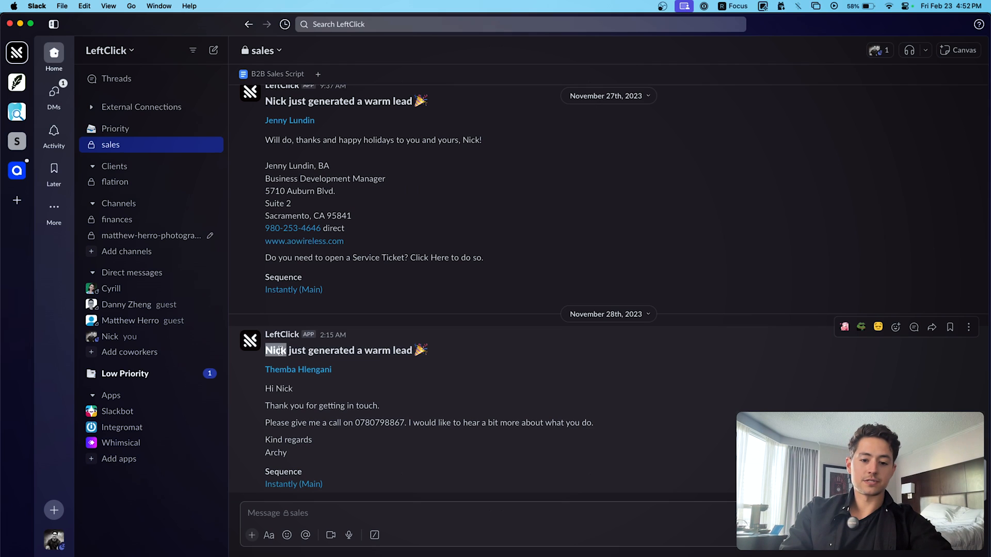
pyautogui.click(407, 352)
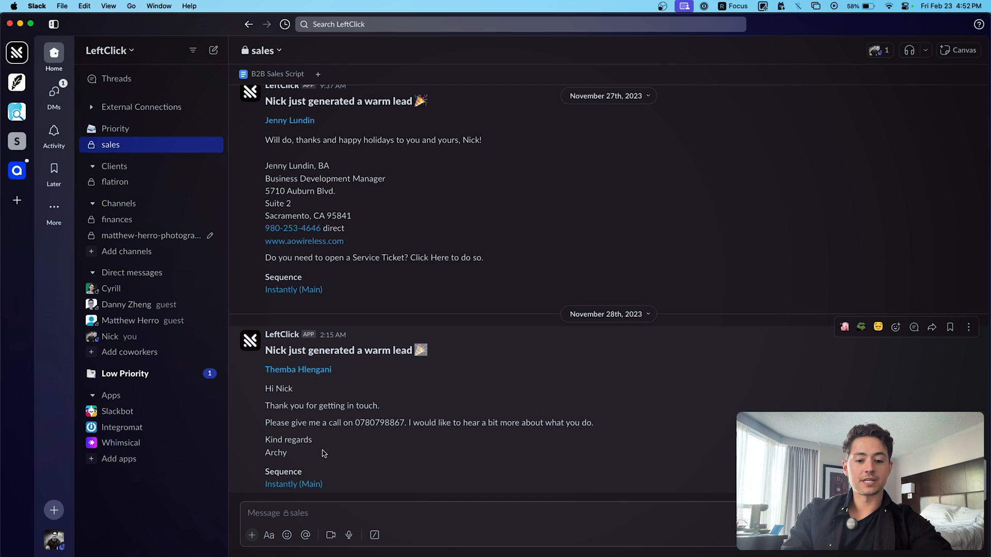
pyautogui.moveTo(324, 454); pyautogui.dragTo(263, 396)
pyautogui.click(372, 401)
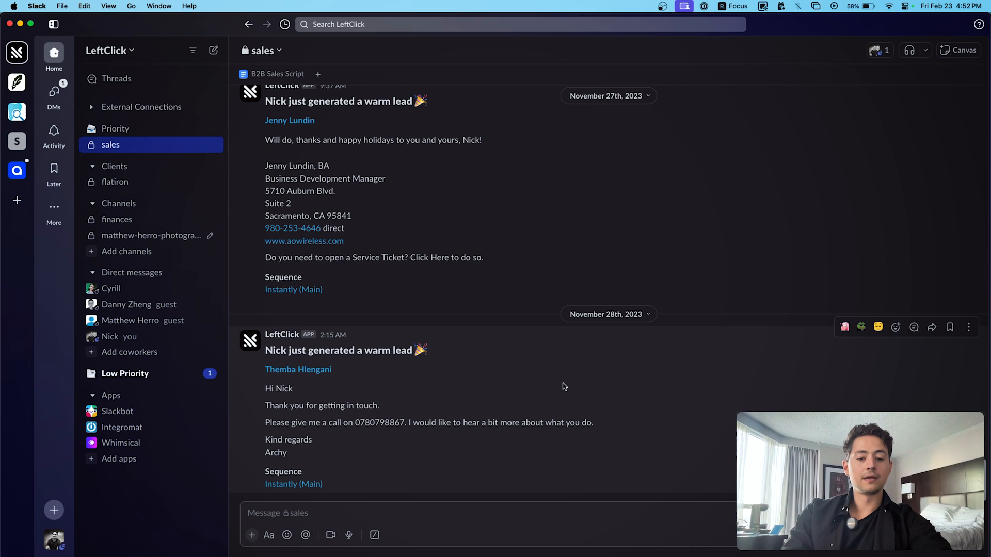
pyautogui.moveTo(345, 492); pyautogui.dragTo(265, 356)
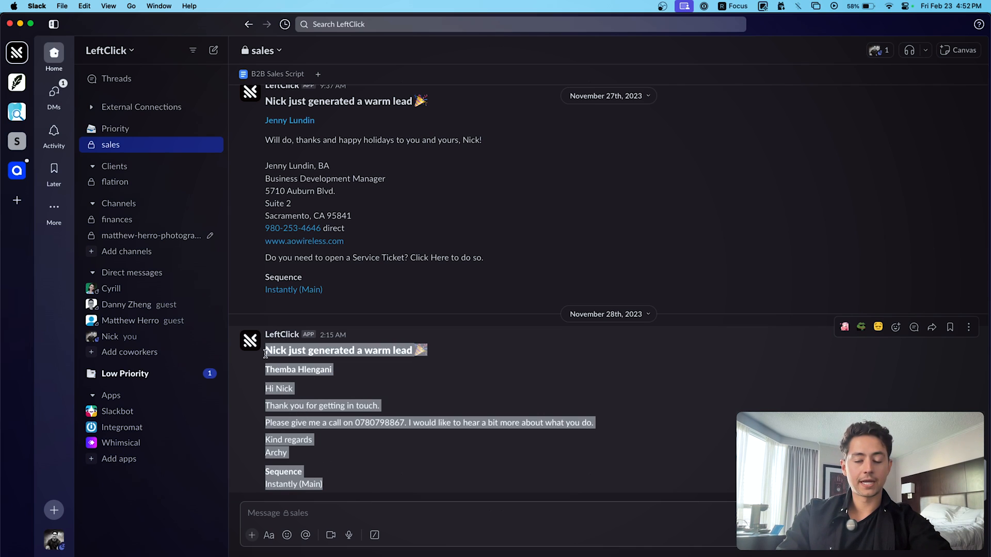
pyautogui.click(354, 457)
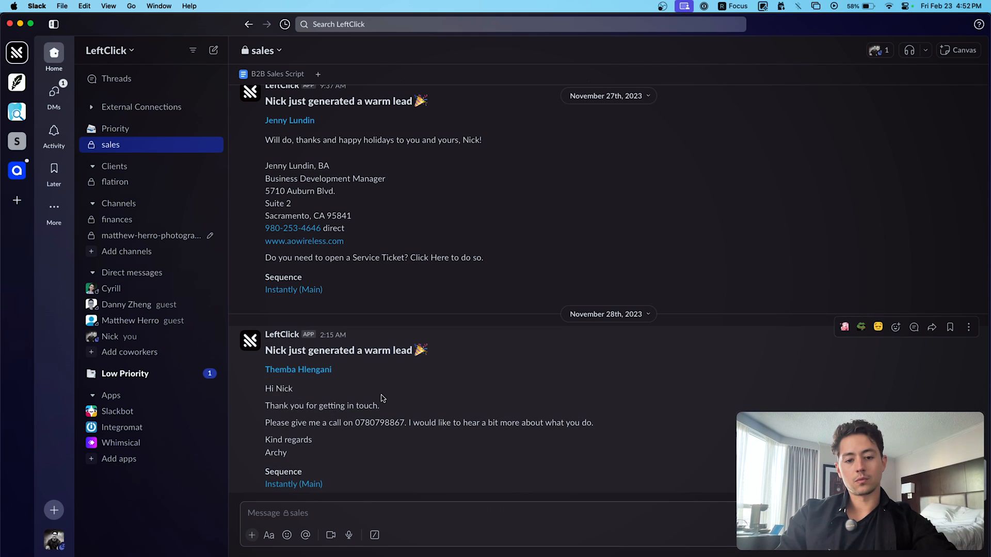
# - Confirm the Webhooks dialog in the new scenario, comparing against the Lead Capture scenario
pyautogui.press('super+Tab')
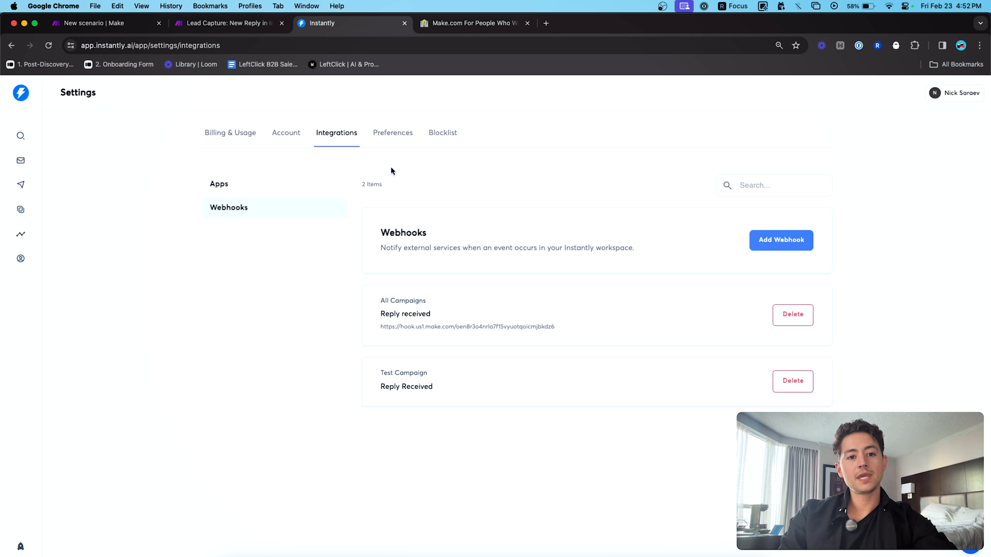
pyautogui.press('super+1')
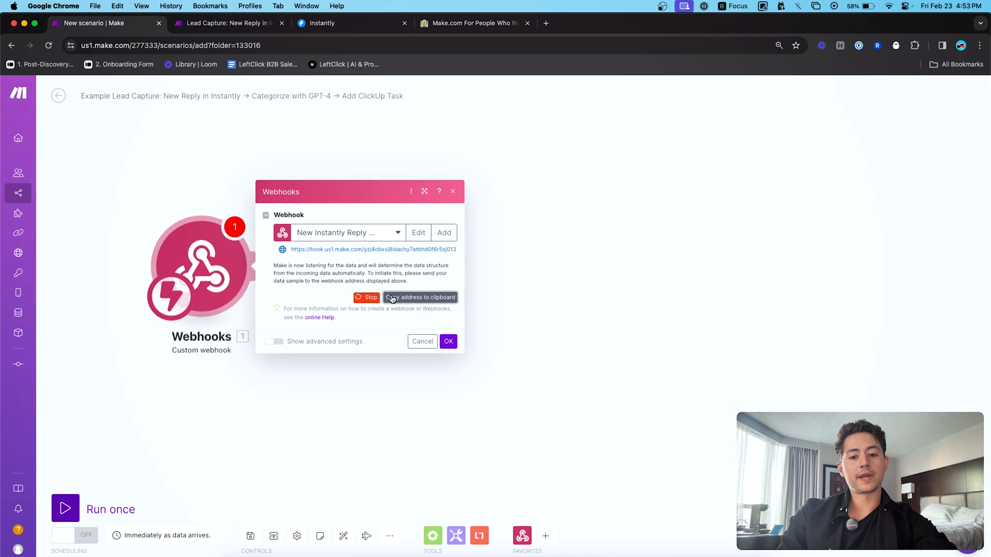
pyautogui.click(447, 340)
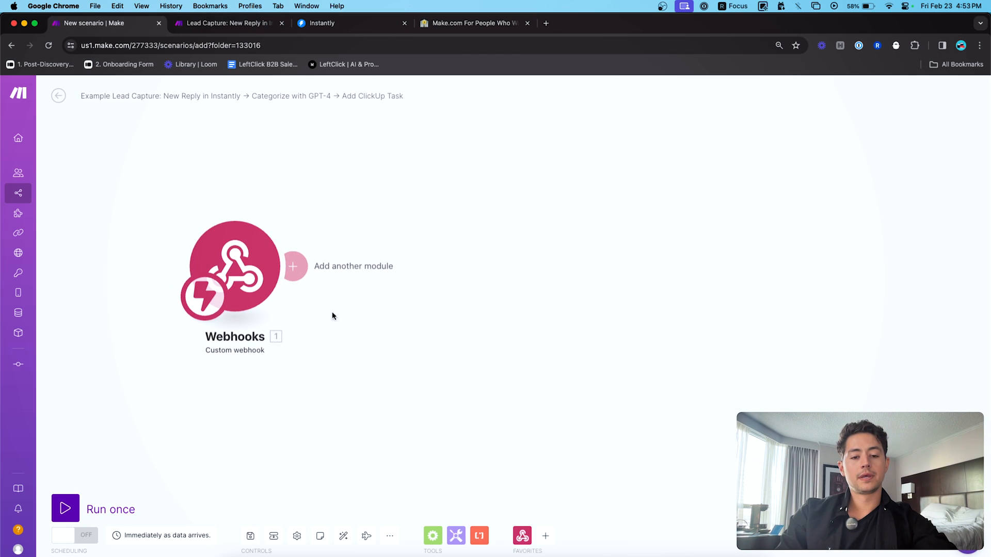
pyautogui.press('super+3')
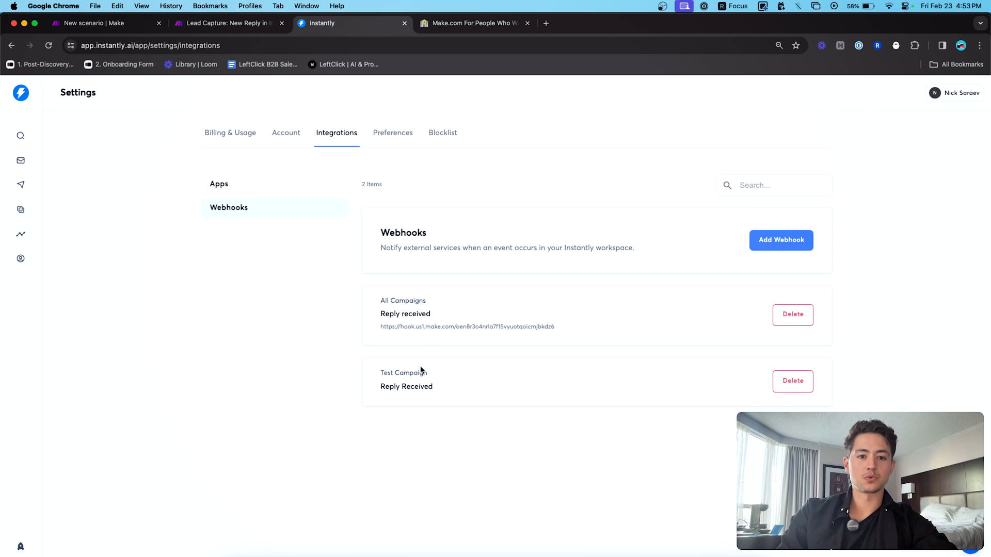
pyautogui.press('super+2')
pyautogui.press('super+1')
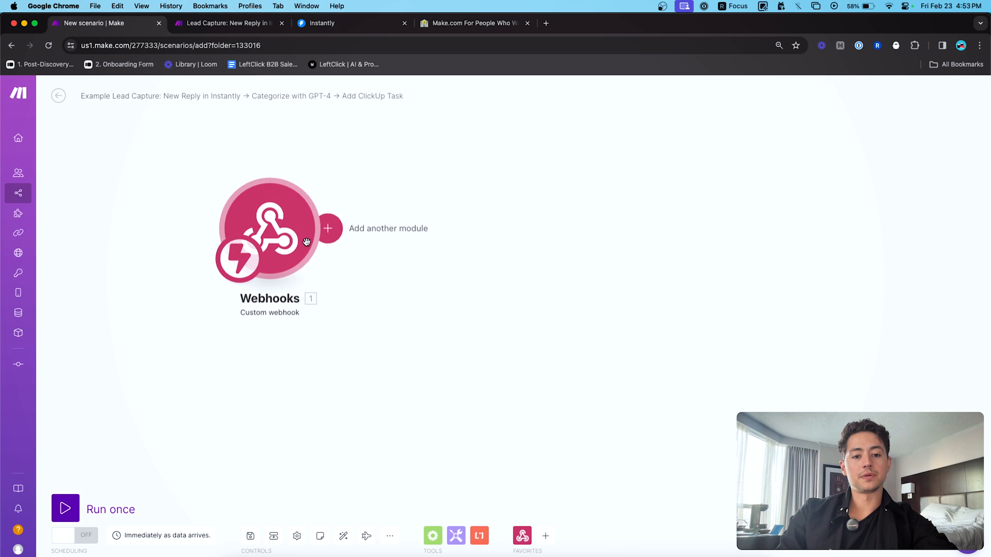
pyautogui.press('super+2')
pyautogui.press('super+1')
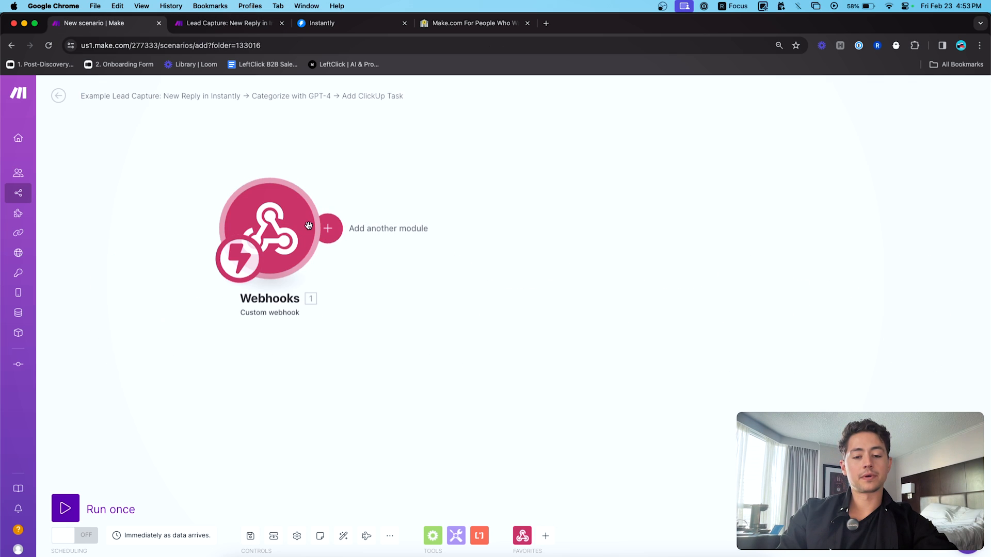
# - Add an OpenAI Create a Completion module after the webhook trigger
pyautogui.click(334, 226)
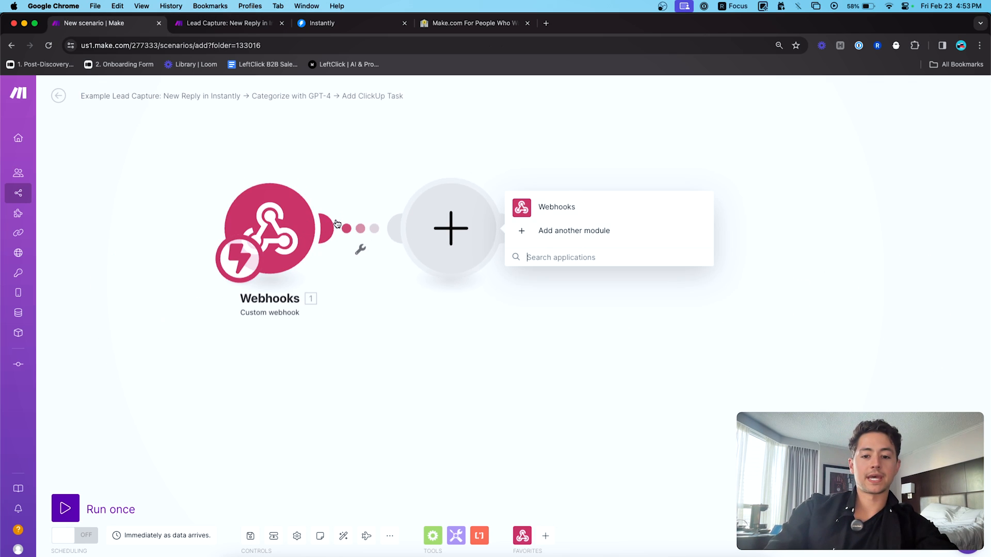
pyautogui.click(564, 257)
pyautogui.write('open')
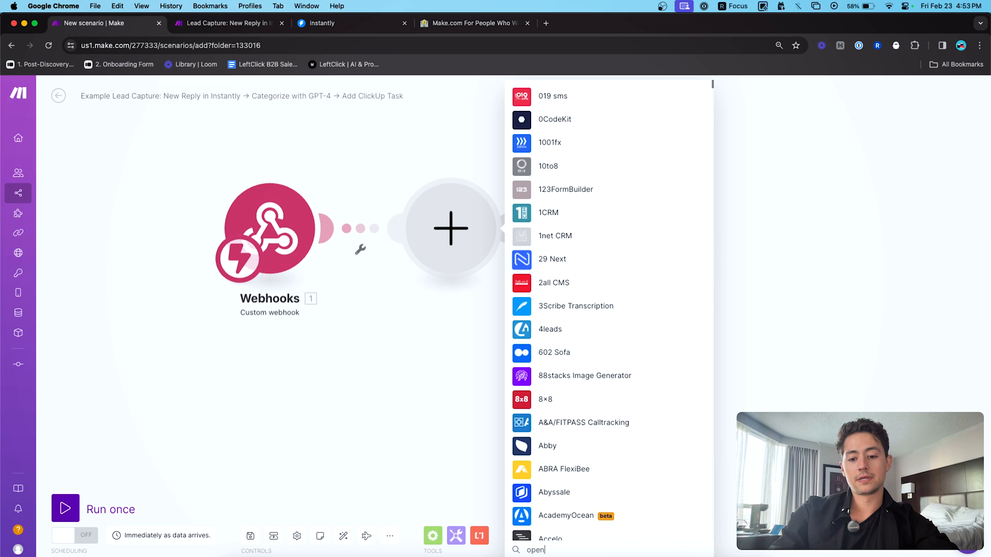
pyautogui.click(602, 93)
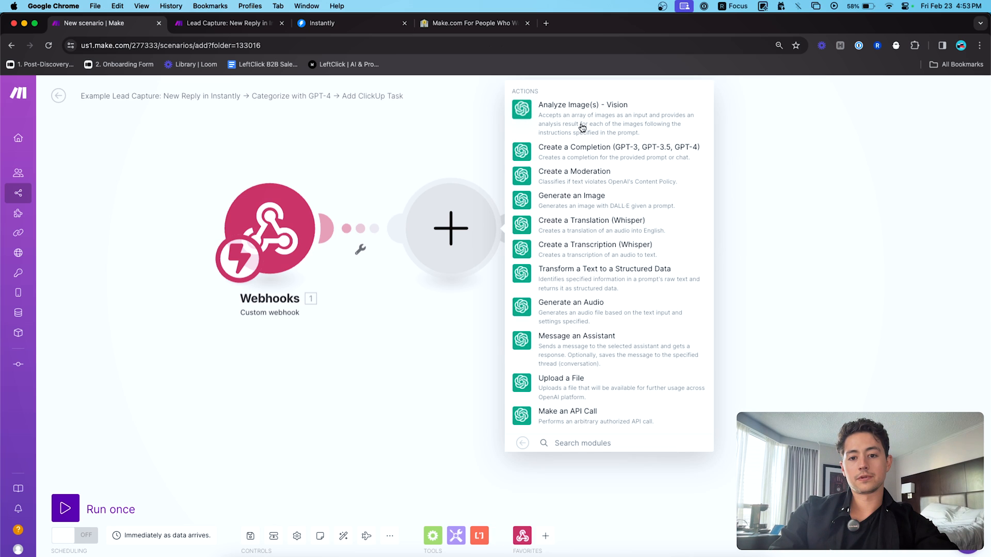
pyautogui.click(586, 147)
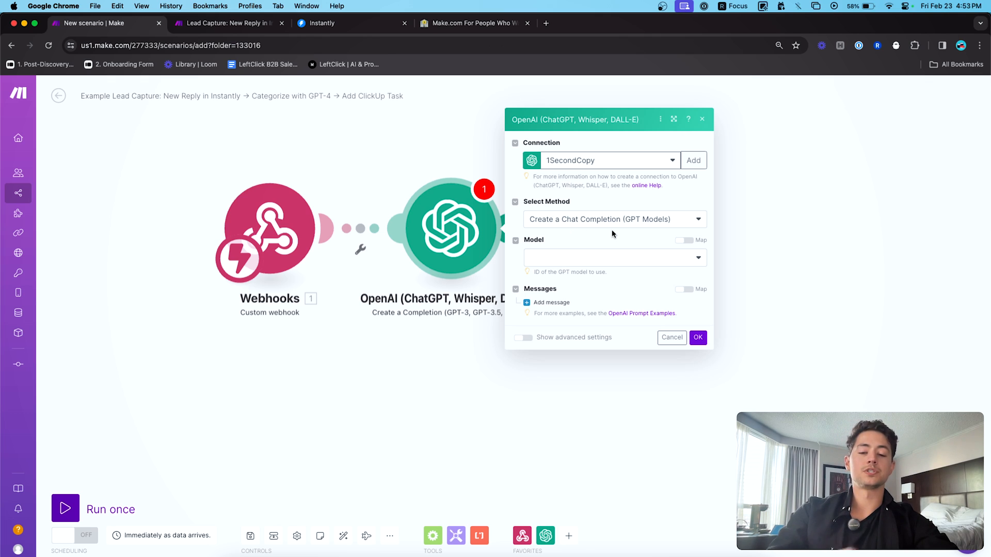
pyautogui.click(612, 256)
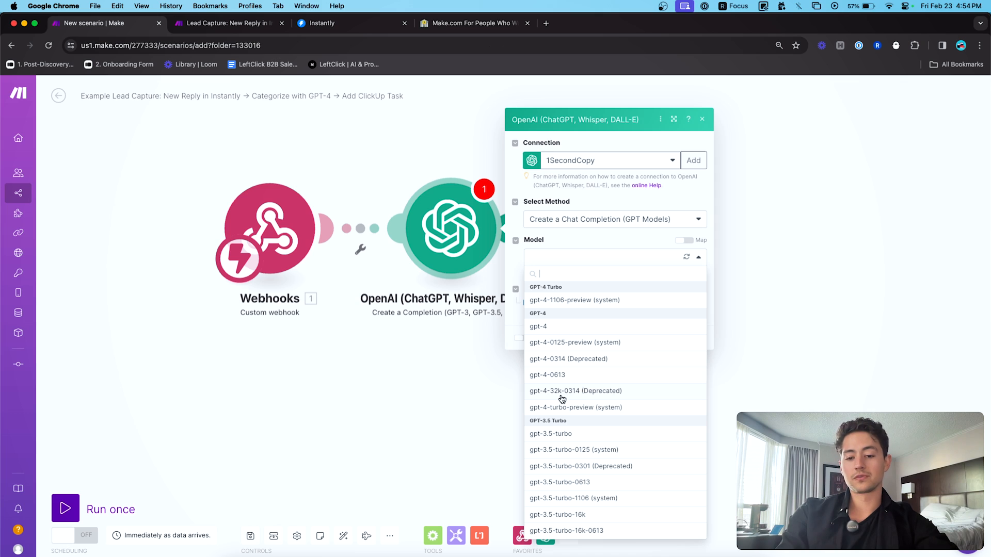
pyautogui.press('super+4')
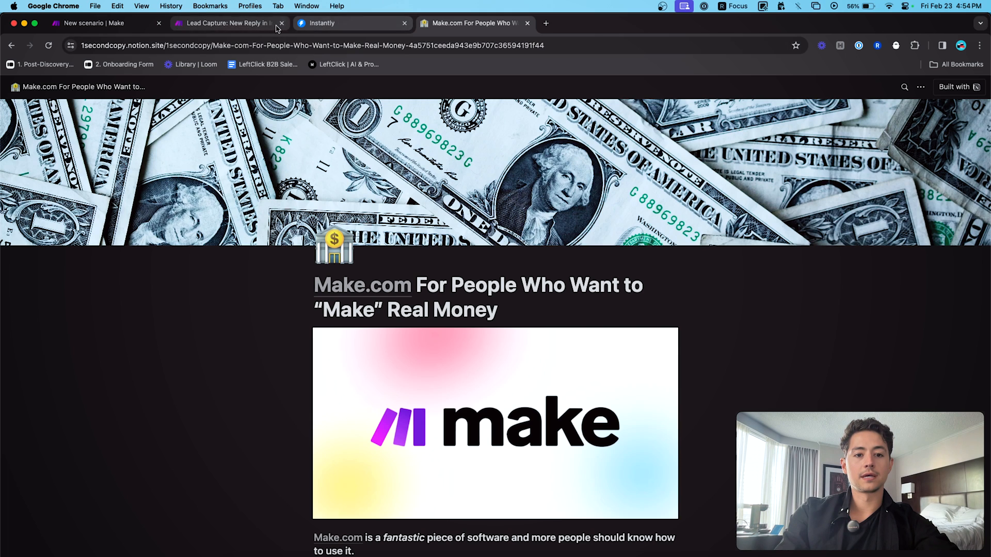
pyautogui.click(227, 23)
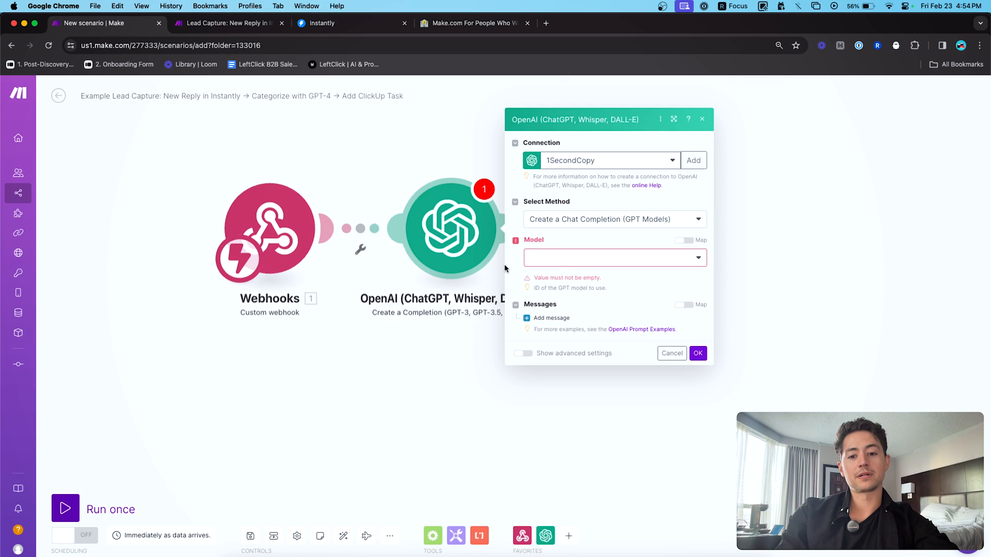
# - Set the OpenAI model to gpt-4 and add a System message with the helpful-assistant prompt
pyautogui.click(609, 257)
pyautogui.click(561, 324)
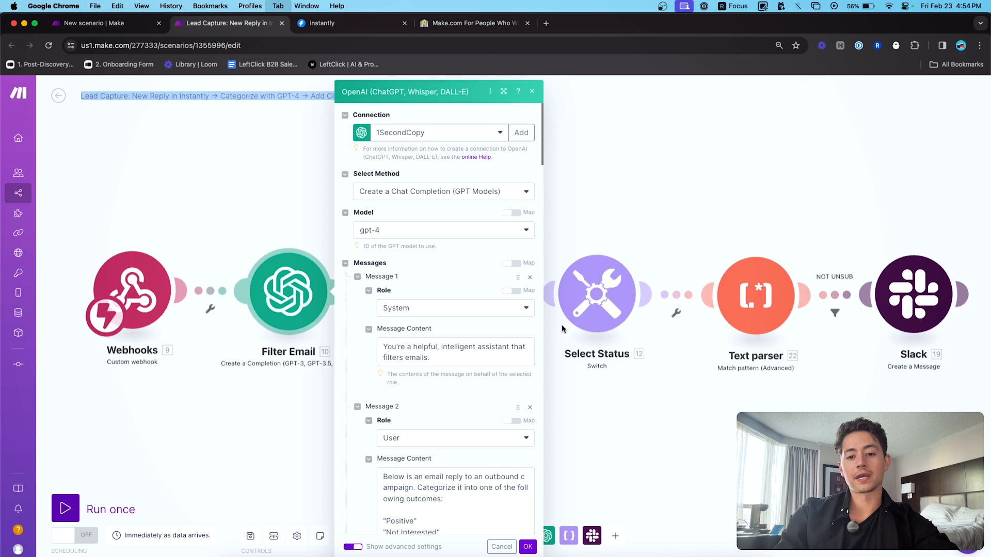
pyautogui.scroll(-3, 483, 288)
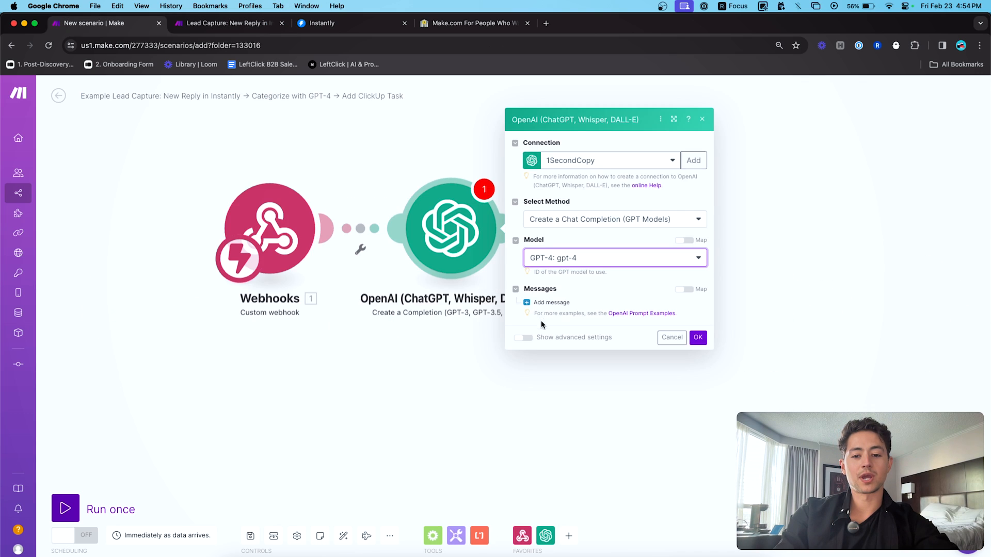
pyautogui.click(548, 303)
pyautogui.click(570, 309)
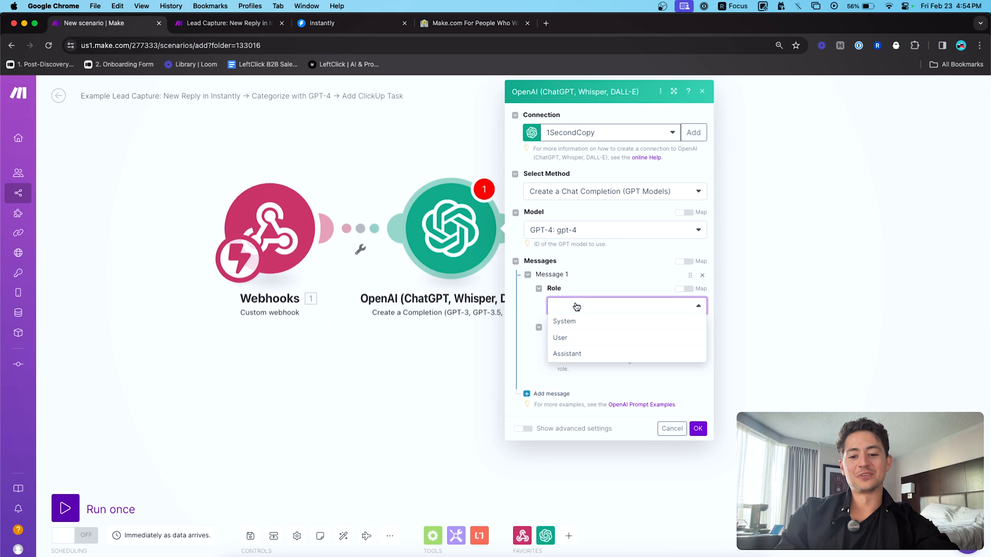
pyautogui.click(579, 323)
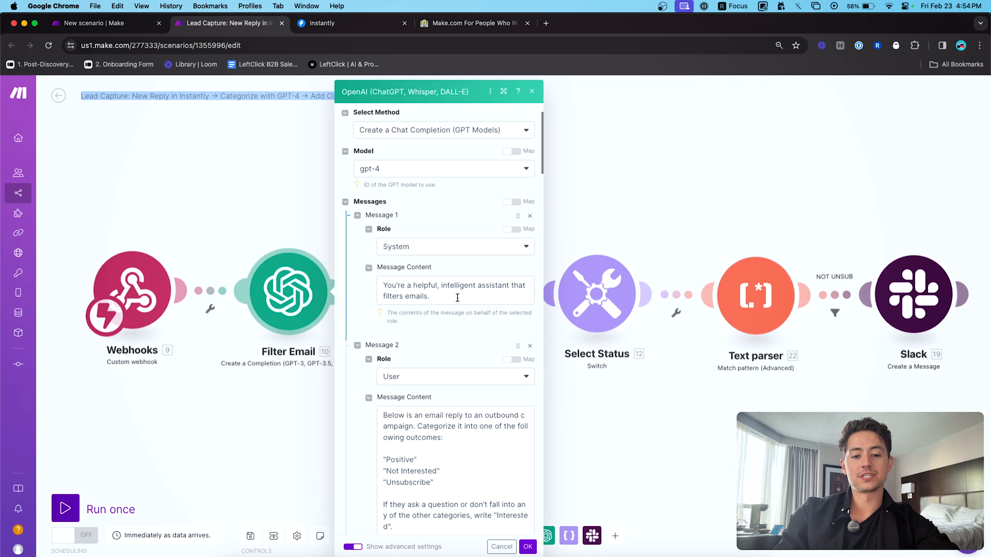
pyautogui.tripleClick(457, 298)
pyautogui.press('cmd+c')
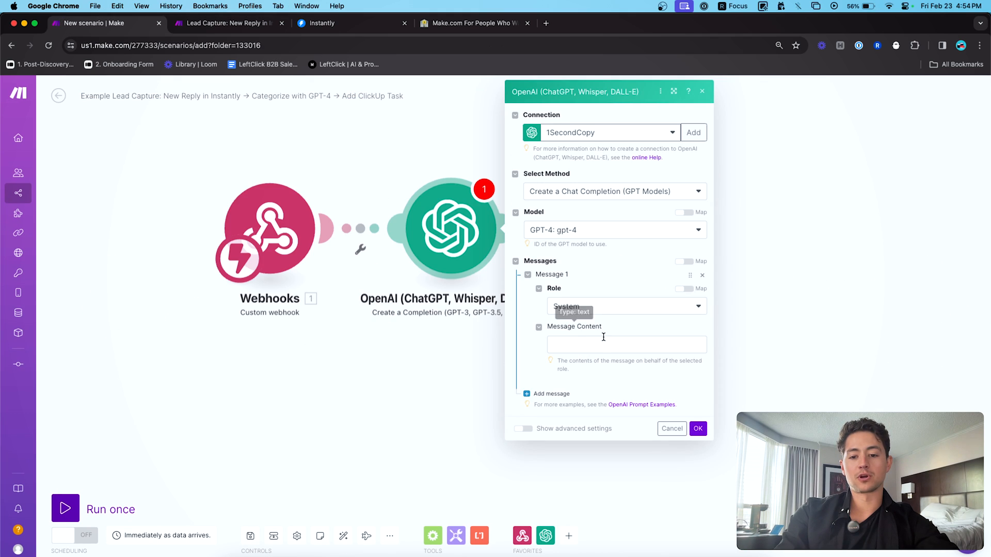
pyautogui.click(603, 340)
pyautogui.press('cmd+v')
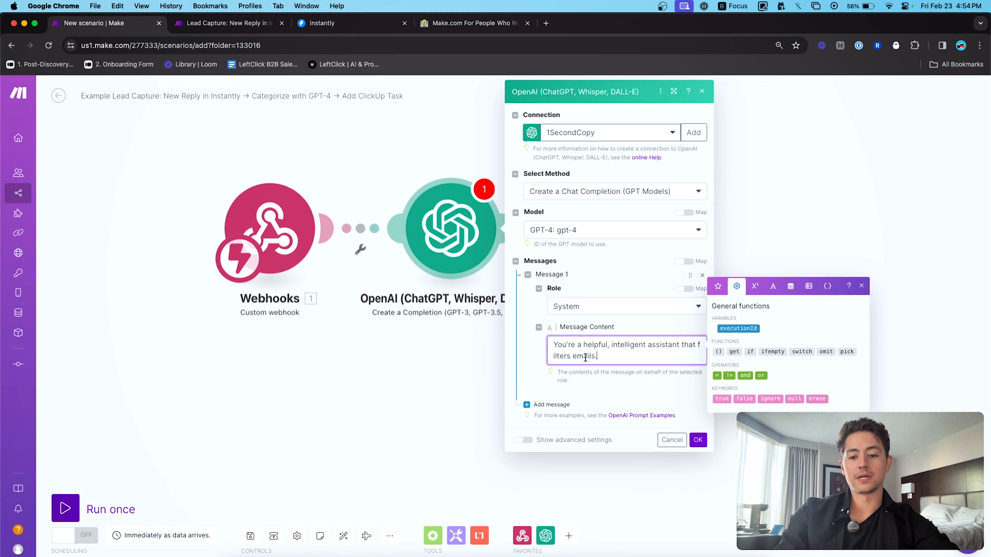
# - Add a User Message 2 containing the copied email-categorization prompt
pyautogui.click(551, 404)
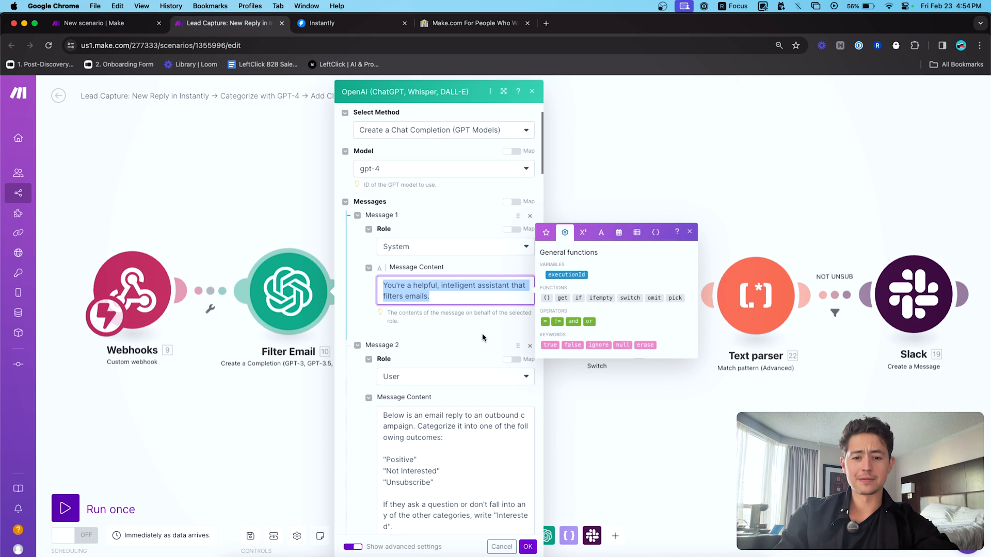
pyautogui.scroll(-5, 483, 338)
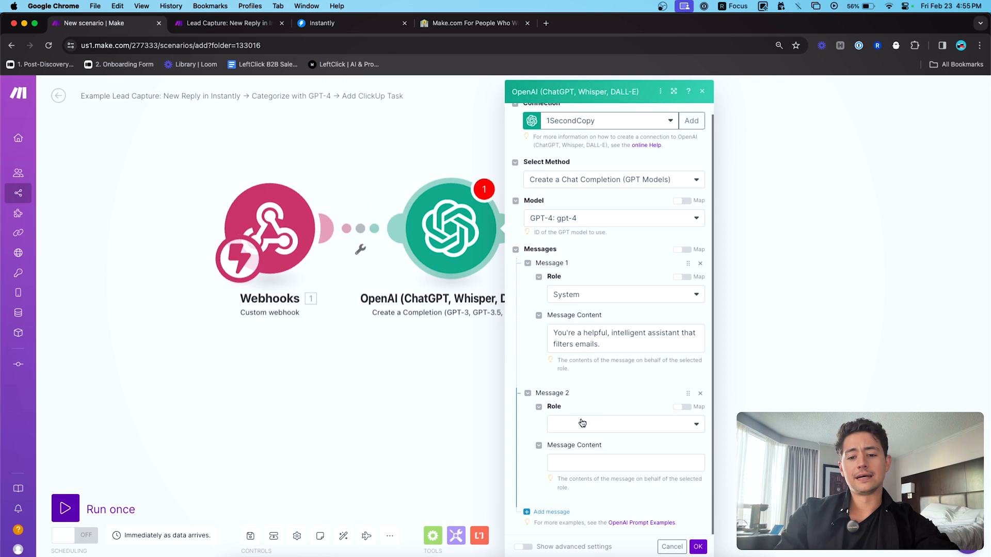
pyautogui.click(582, 423)
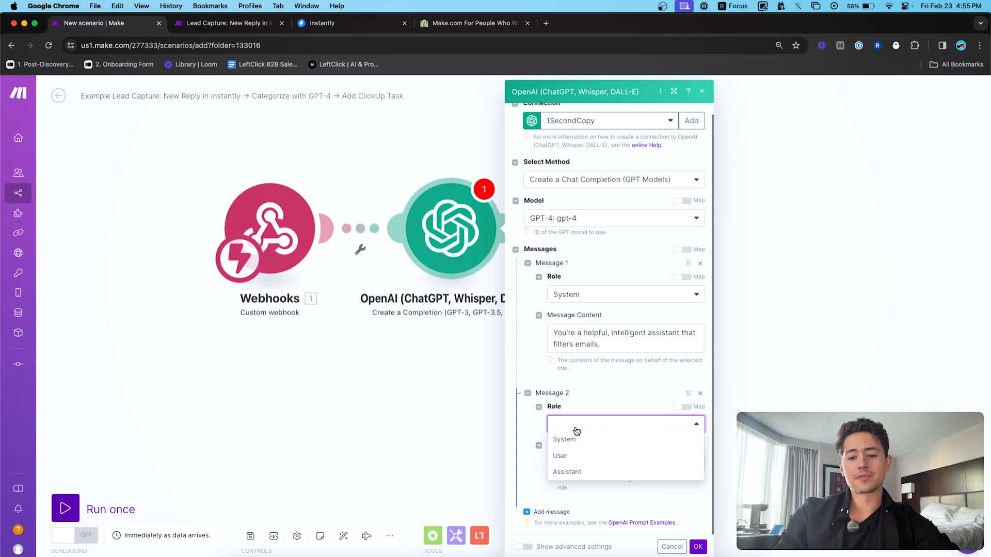
pyautogui.click(581, 456)
pyautogui.click(582, 463)
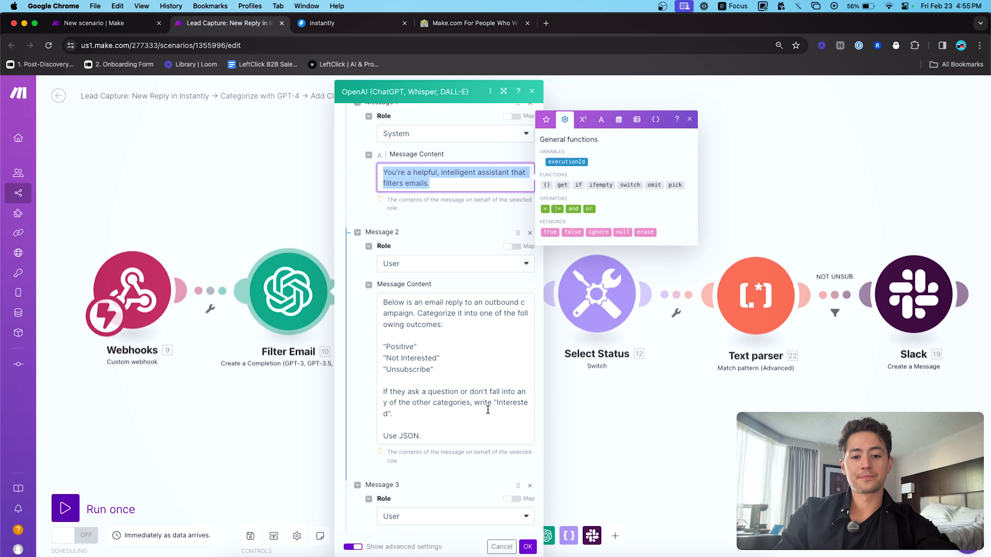
pyautogui.click(488, 409)
pyautogui.hotkey('ctrl', 'a')
pyautogui.hotkey('ctrl', 'c')
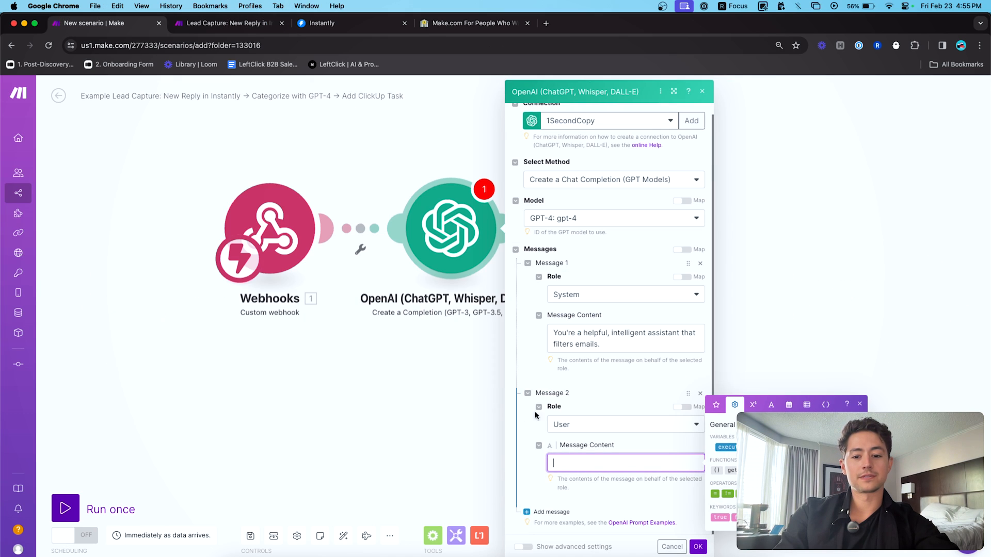
pyautogui.hotkey('ctrl', 'v')
pyautogui.click(526, 412)
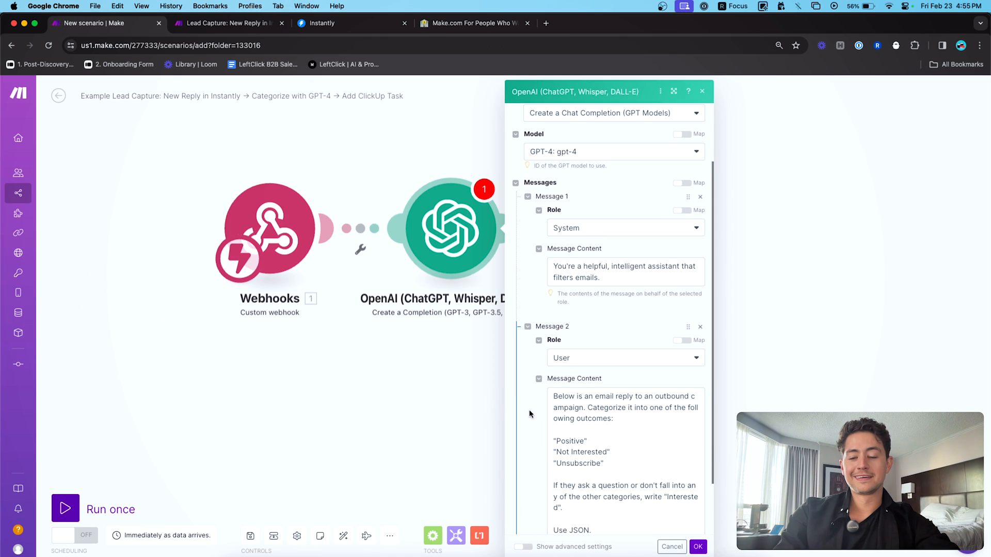
pyautogui.scroll(-2, 527, 412)
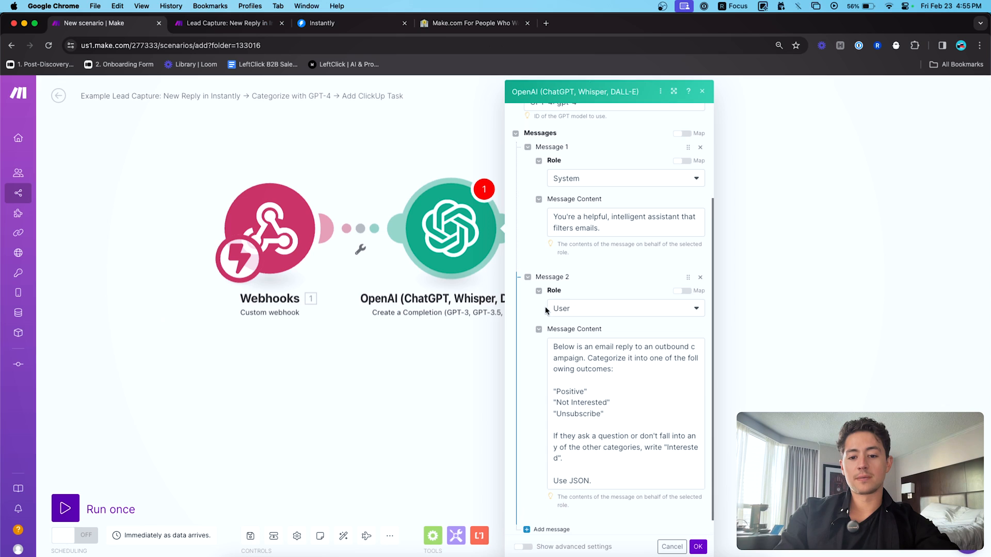
pyautogui.scroll(-1, 547, 318)
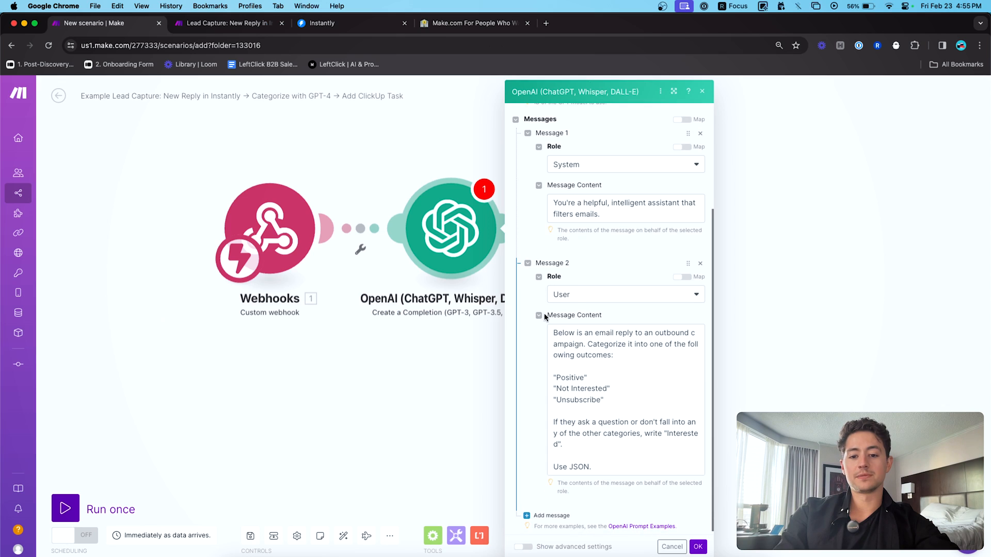
# - Review Message 2's prompt, highlighting its Positive and Not Interested category lines
pyautogui.tripleClick(587, 341)
pyautogui.click(626, 354)
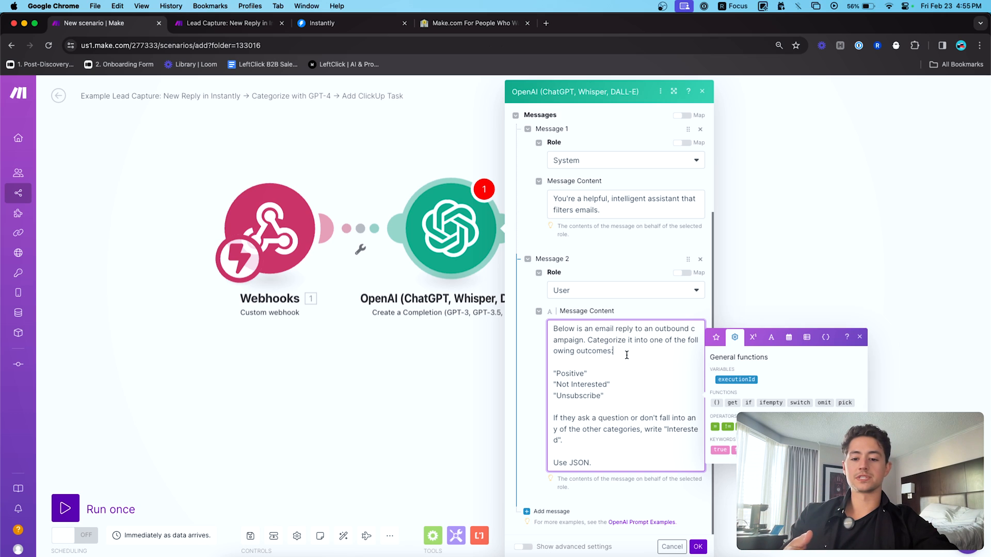
pyautogui.click(609, 376)
pyautogui.tripleClick(610, 379)
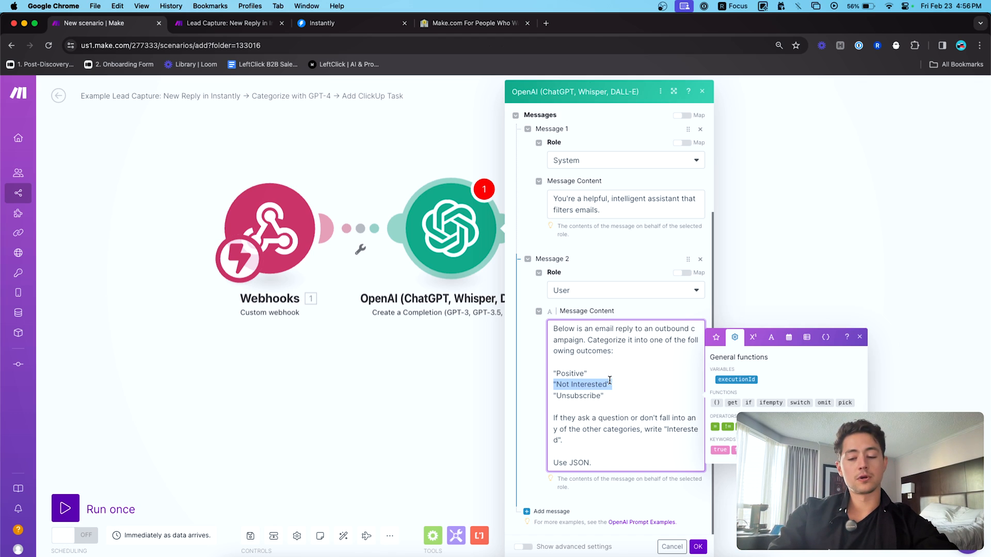
pyautogui.click(601, 374)
pyautogui.doubleClick(601, 374)
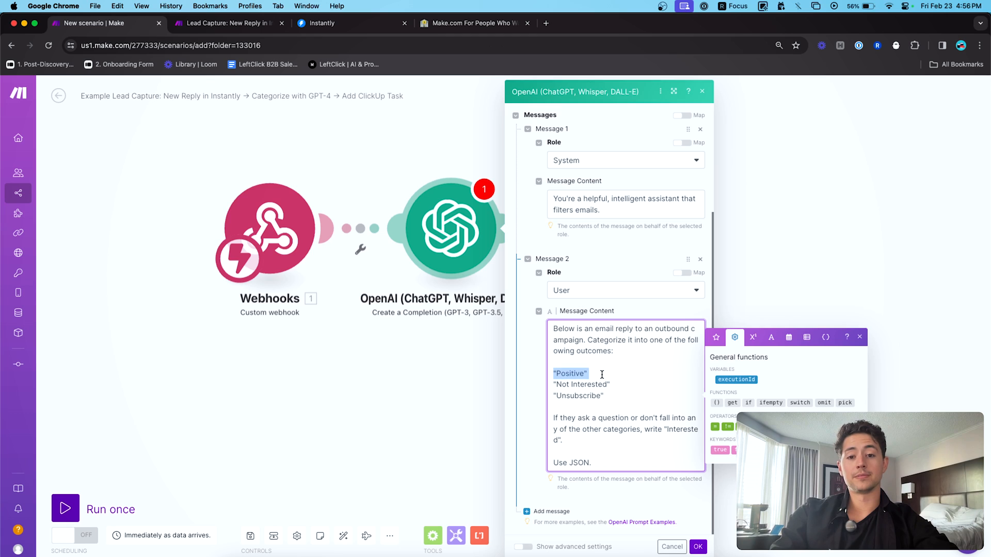
pyautogui.click(601, 374)
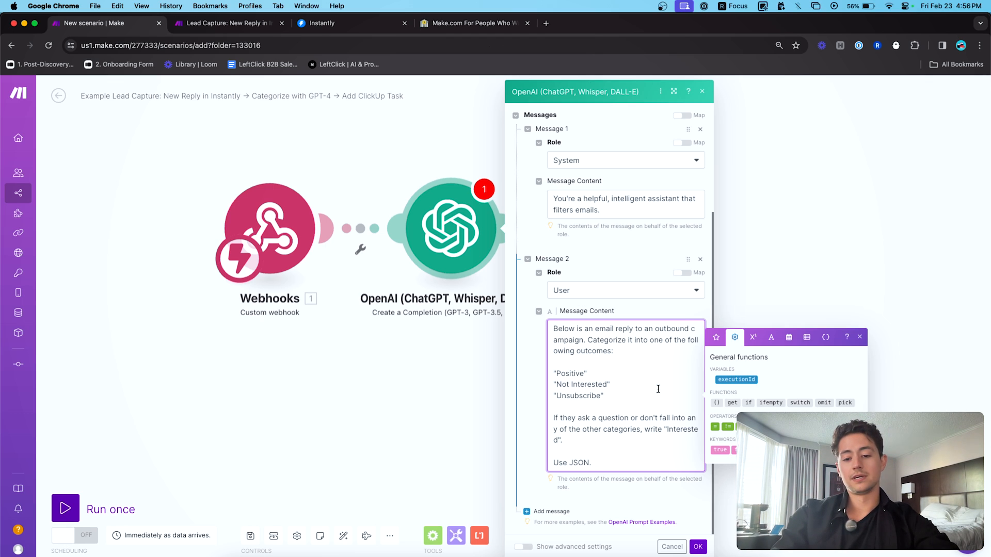
pyautogui.tripleClick(582, 372)
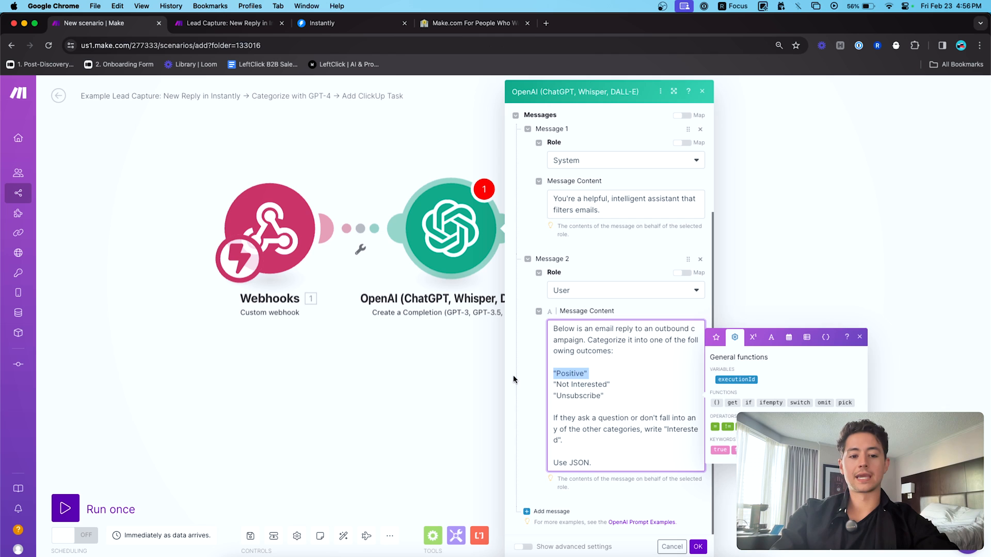
pyautogui.click(541, 370)
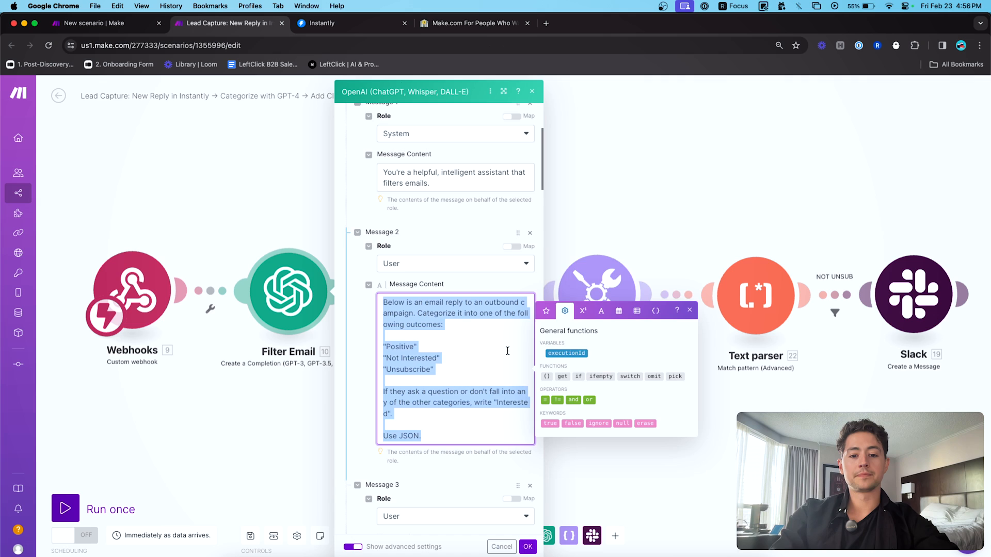
# - Add a User Message 3 holding the sample positive email reply, then an empty Message 4
pyautogui.scroll(-5, 393, 395)
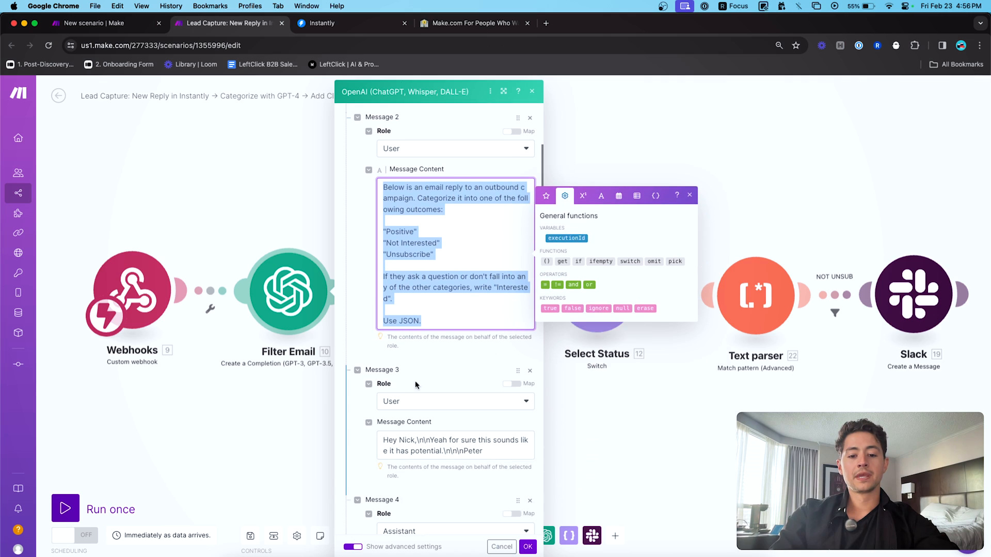
pyautogui.scroll(-2, 392, 395)
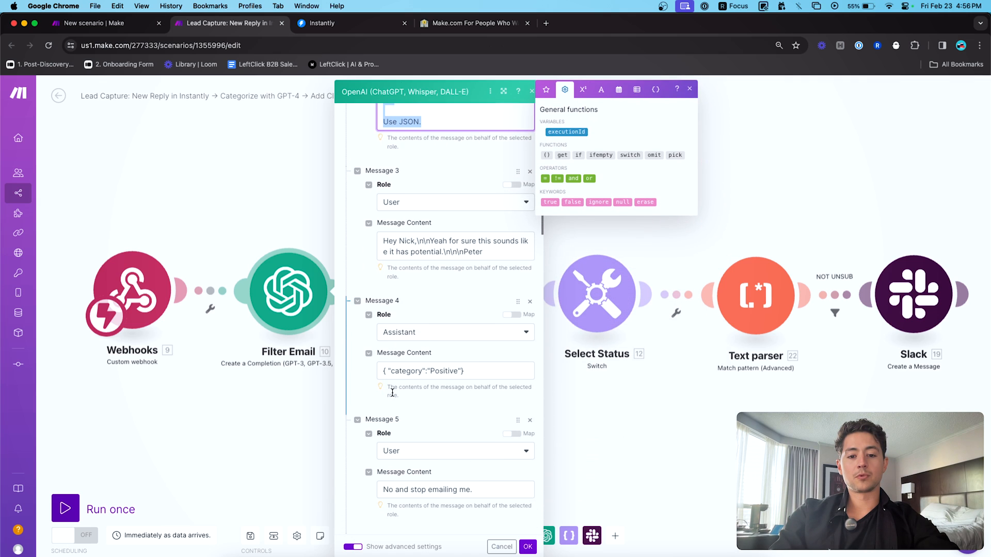
pyautogui.tripleClick(429, 239)
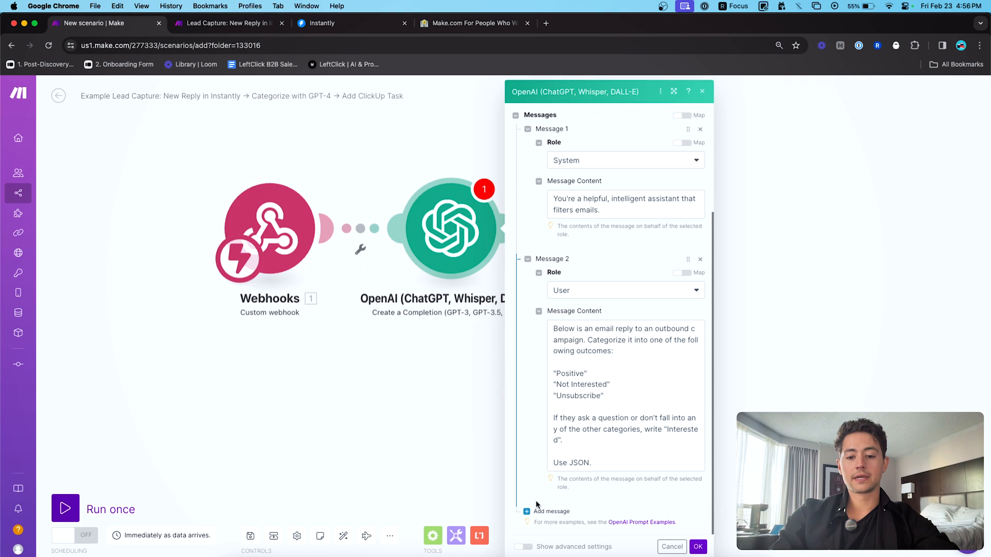
pyautogui.scroll(-1, 536, 511)
pyautogui.scroll(-2, 537, 512)
pyautogui.click(567, 427)
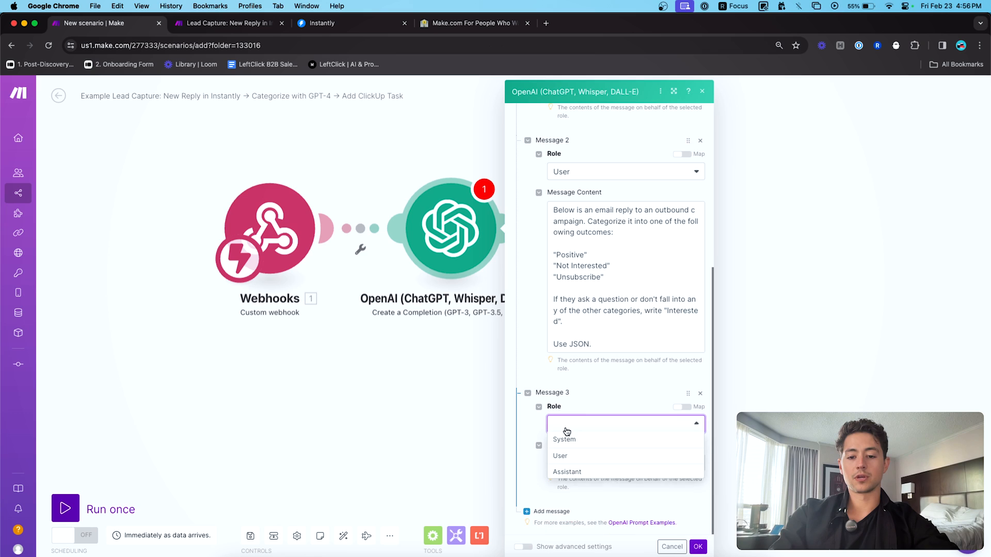
pyautogui.click(568, 457)
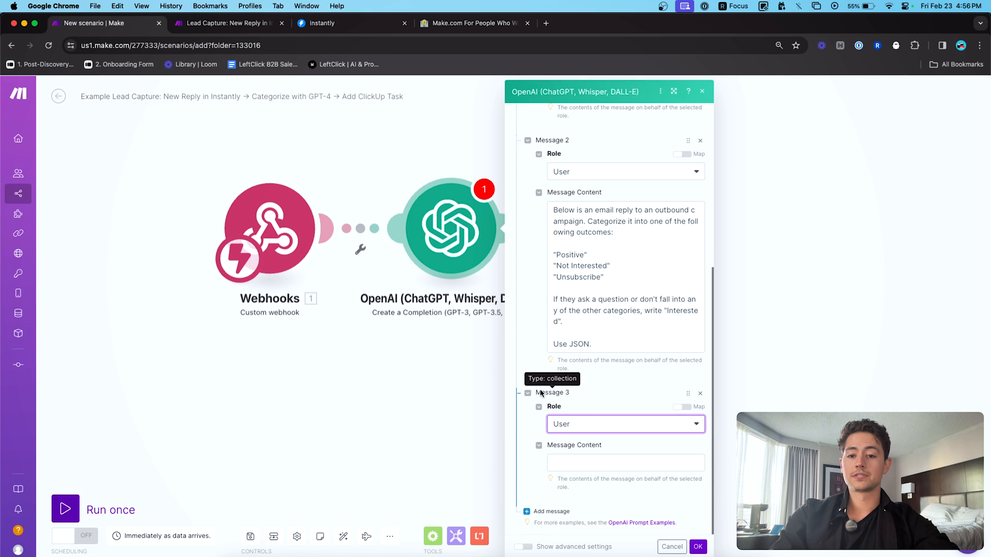
pyautogui.click(528, 280)
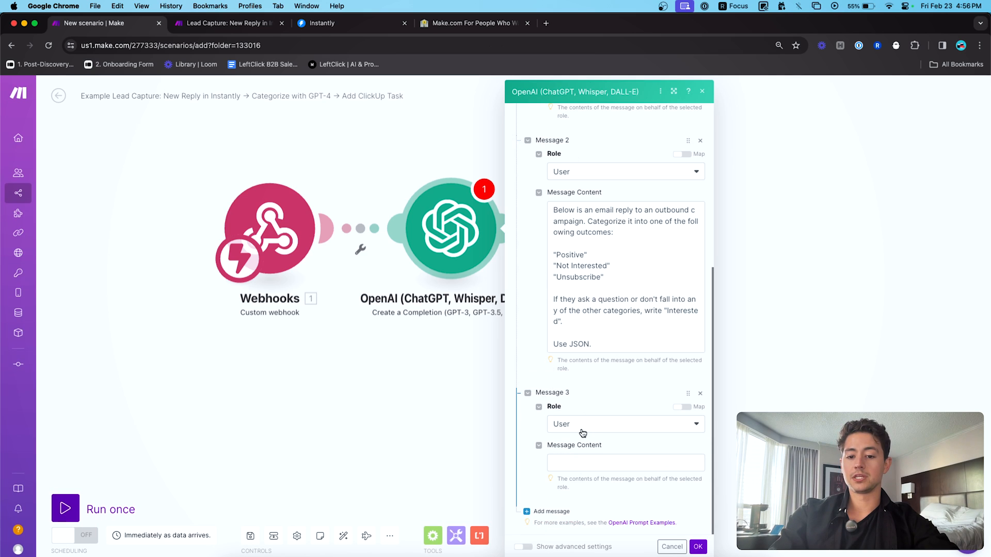
pyautogui.click(579, 460)
pyautogui.press('super+v')
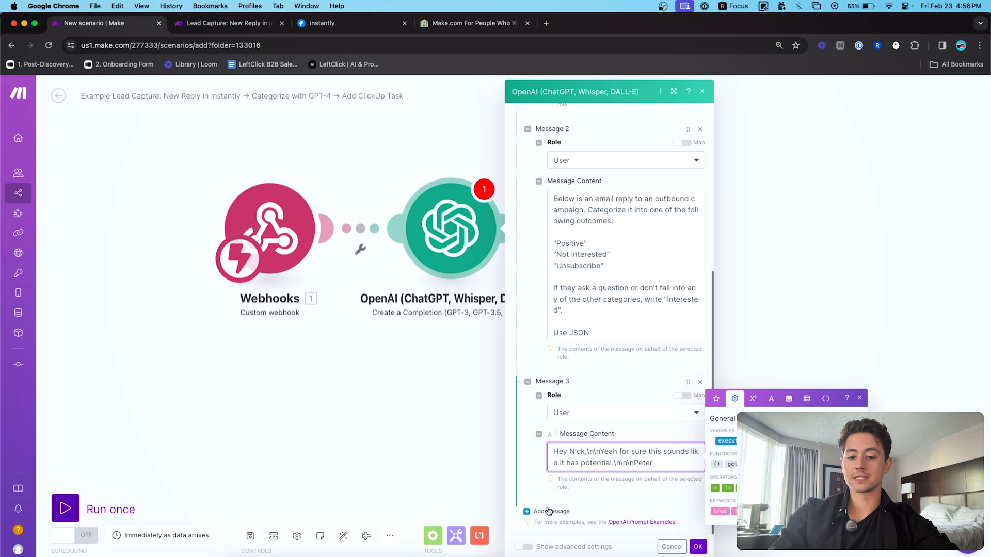
pyautogui.click(547, 513)
pyautogui.scroll(-3, 540, 470)
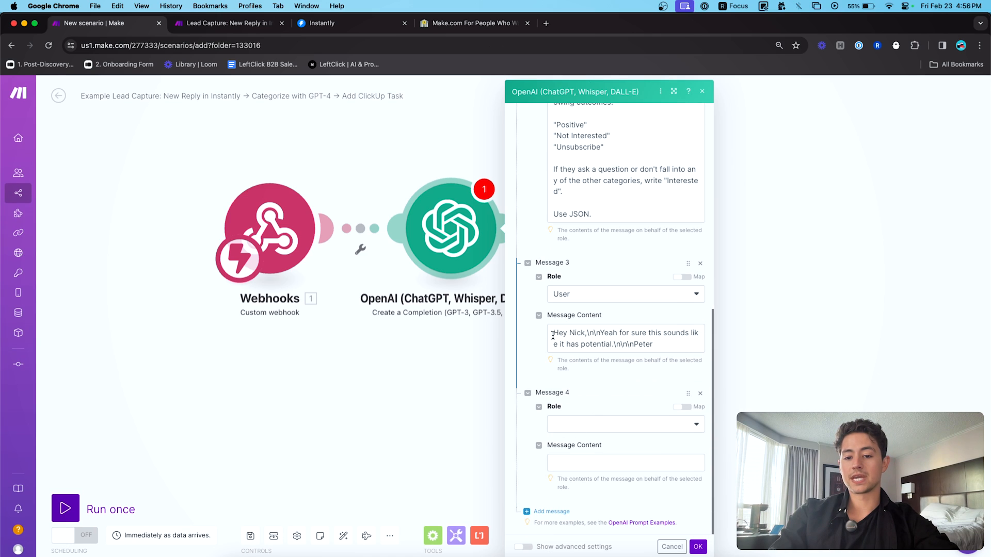
# - Replace Message 3's line break with a literal \n\n escape, then check the reference Filter Email module
pyautogui.moveTo(661, 348); pyautogui.dragTo(521, 332)
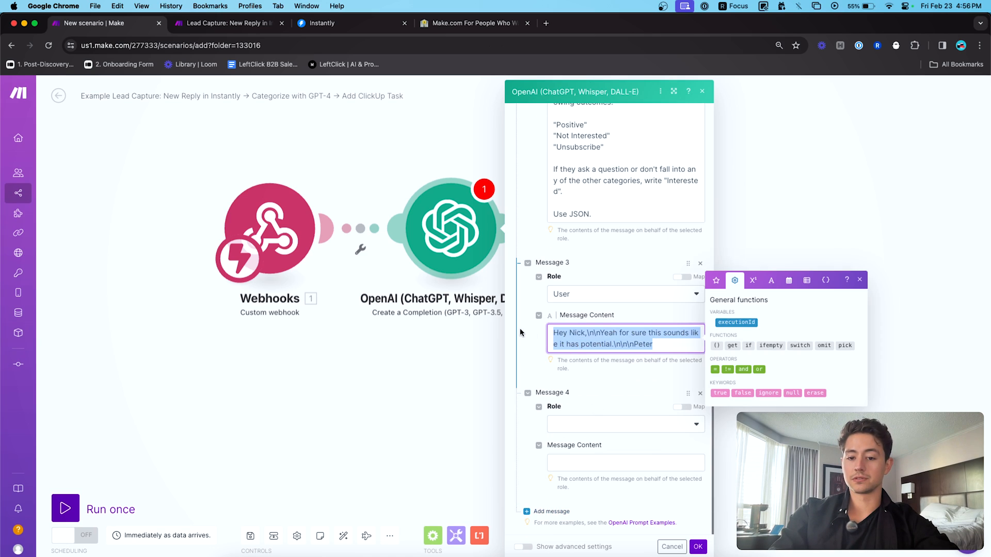
pyautogui.click(598, 333)
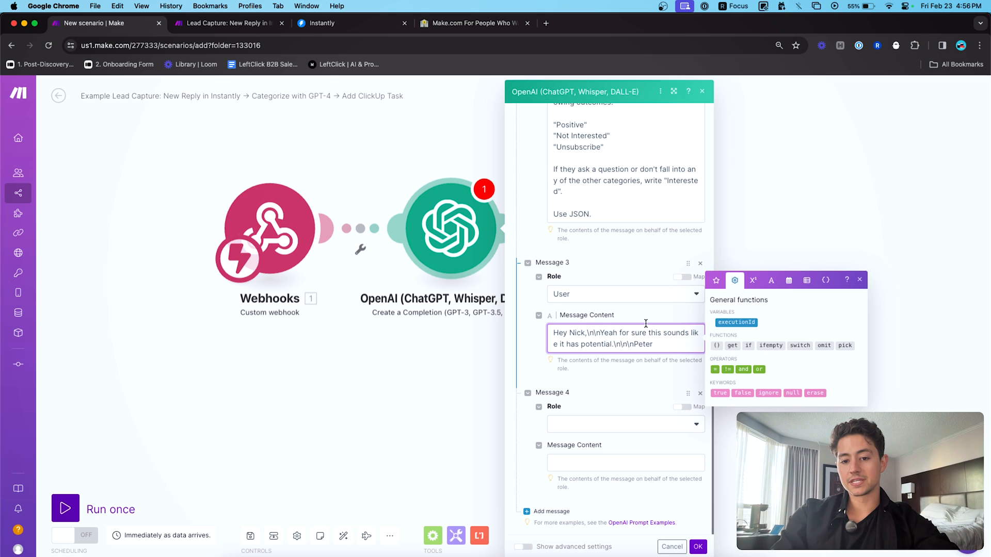
pyautogui.hotkey('shift', 'Left')
pyautogui.hotkey('shift', 'Left')
pyautogui.hotkey('shift', 'Left')
pyautogui.hotkey('shift', 'Left')
pyautogui.press('Left')
pyautogui.press('Right')
pyautogui.hotkey('shift', 'Right')
pyautogui.hotkey('shift', 'Right')
pyautogui.hotkey('shift', 'Right')
pyautogui.hotkey('shift', 'Right')
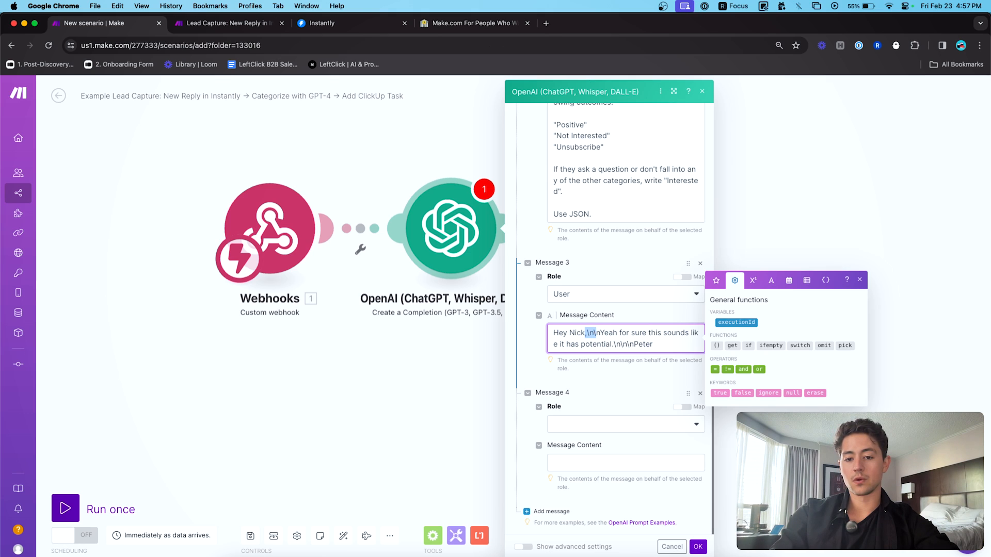
pyautogui.press('Right')
pyautogui.hotkey('shift', 'Left')
pyautogui.hotkey('shift', 'Left')
pyautogui.hotkey('shift', 'Left')
pyautogui.hotkey('shift', 'Left')
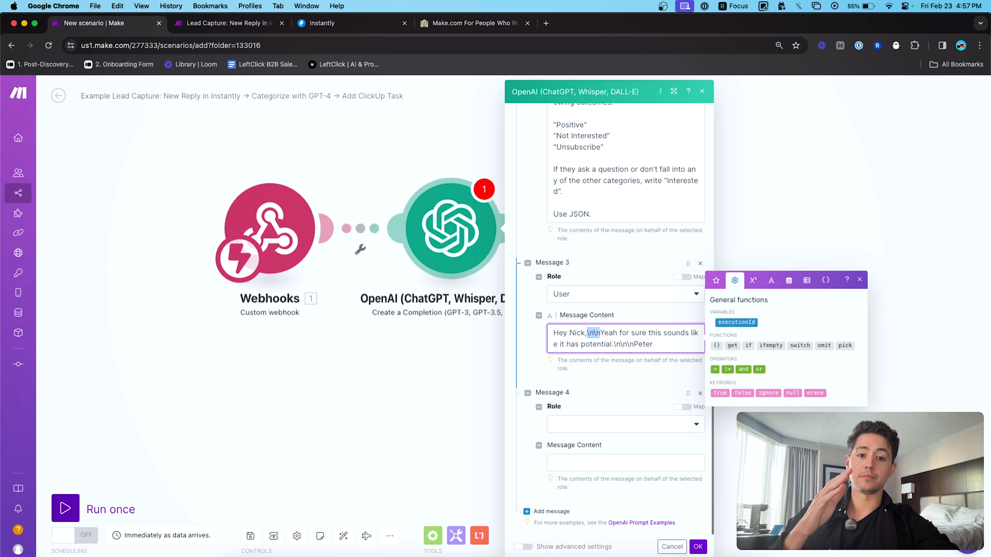
pyautogui.press('Left')
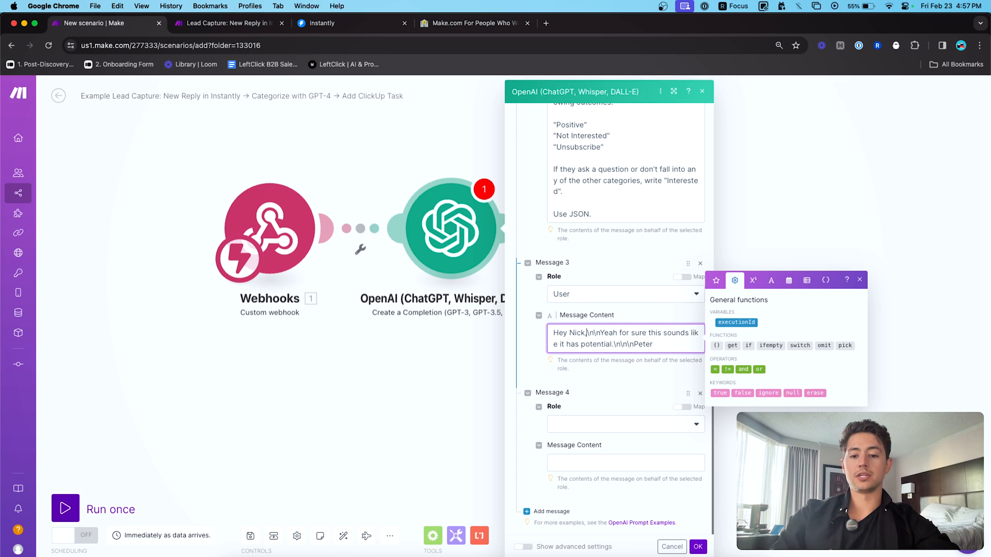
pyautogui.press('Return')
pyautogui.press('Return')
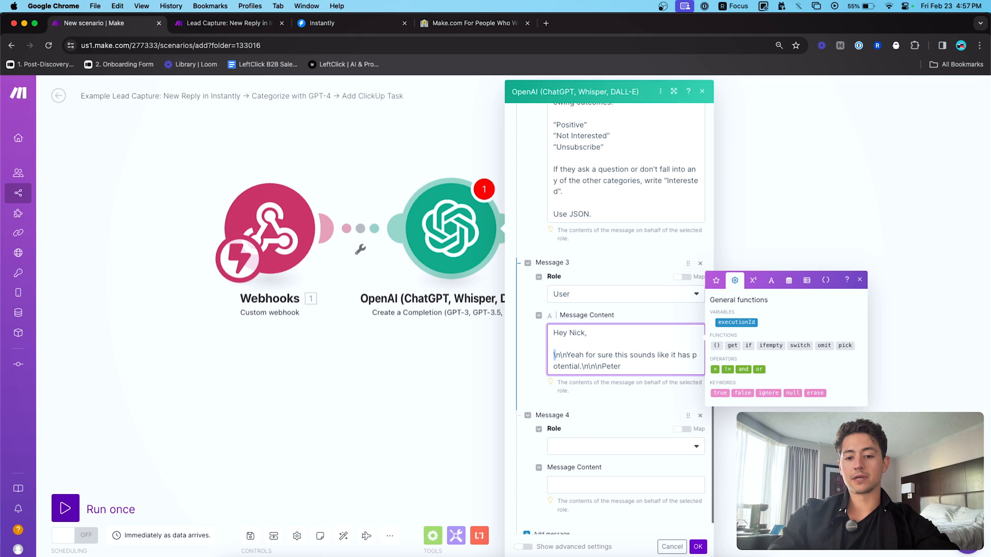
pyautogui.hotkey('shift', 'Right')
pyautogui.hotkey('shift', 'Right')
pyautogui.hotkey('shift', 'Right')
pyautogui.hotkey('shift', 'Right')
pyautogui.press('BackSpace')
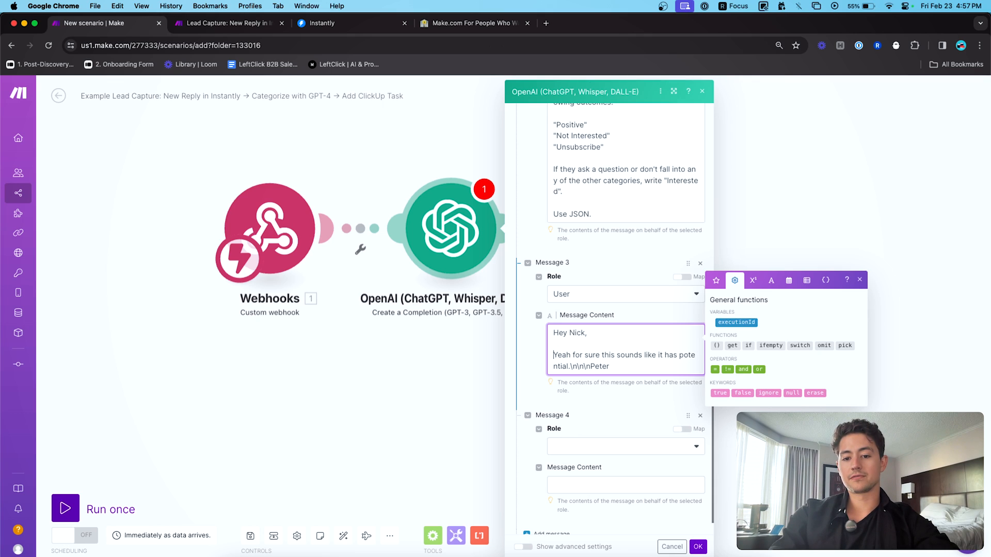
pyautogui.press('BackSpace')
pyautogui.press('BackSpace')
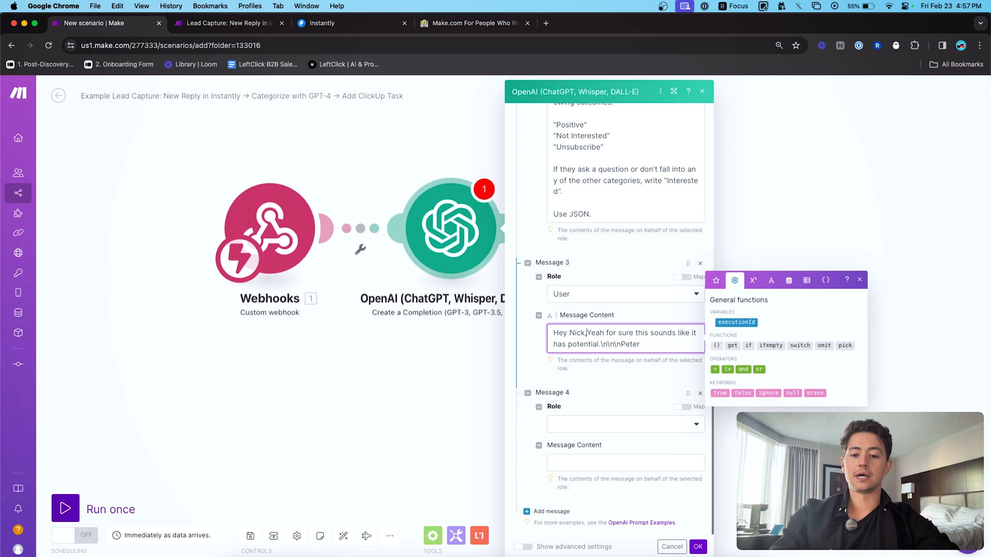
pyautogui.write('\\n\\n')
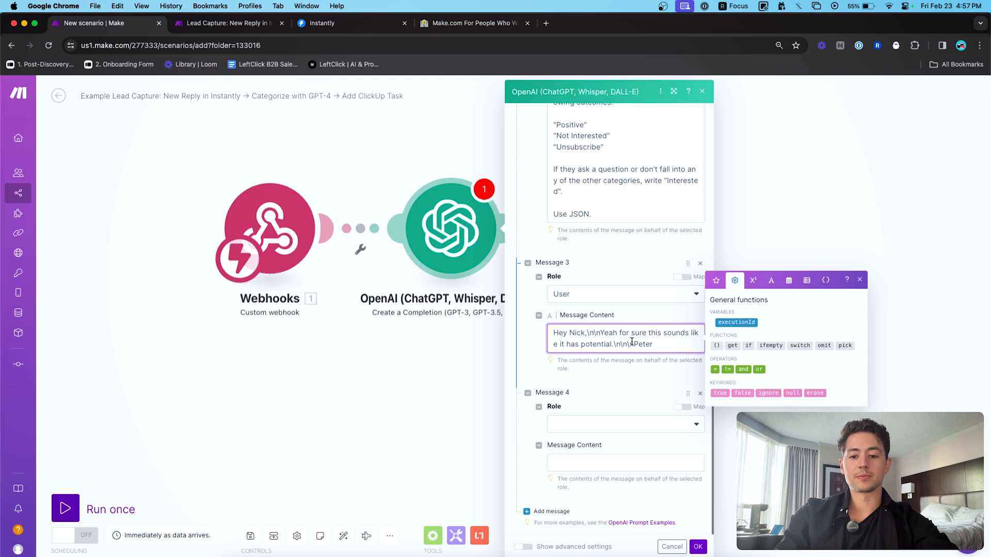
pyautogui.hotkey('ctrl', 'Tab')
pyautogui.scroll(-3, 393, 283)
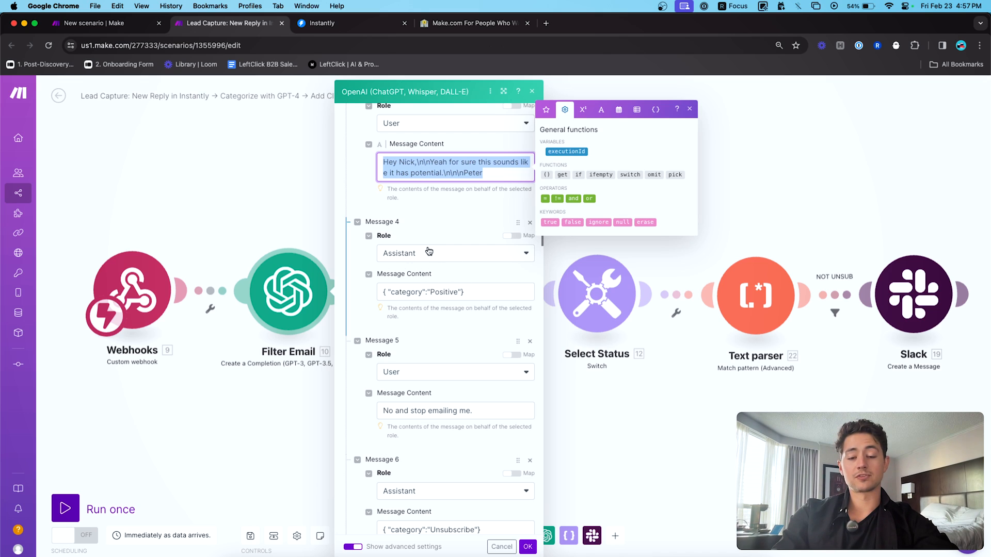
# - Make Message 4 an Assistant message holding the Positive category JSON
pyautogui.tripleClick(402, 292)
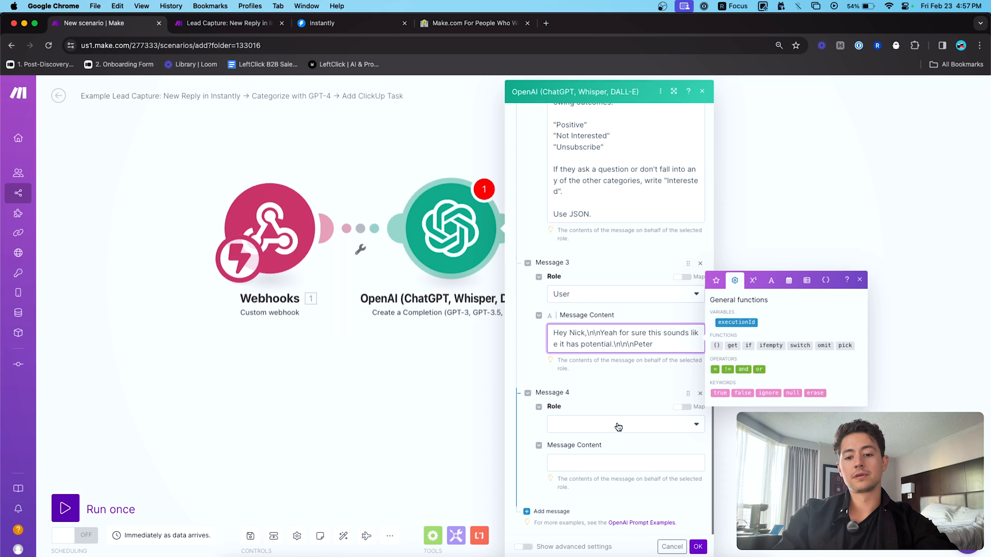
pyautogui.click(614, 424)
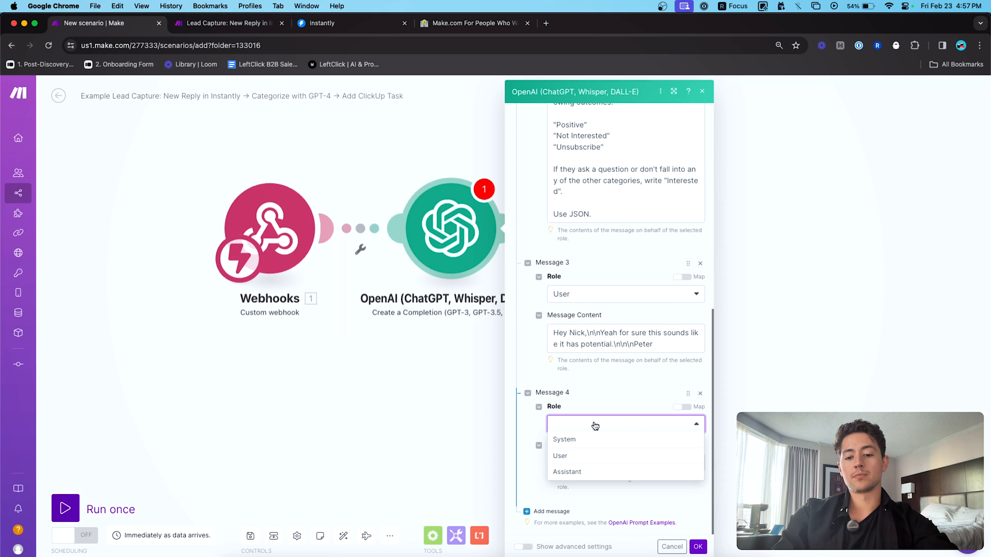
pyautogui.click(579, 476)
pyautogui.click(591, 467)
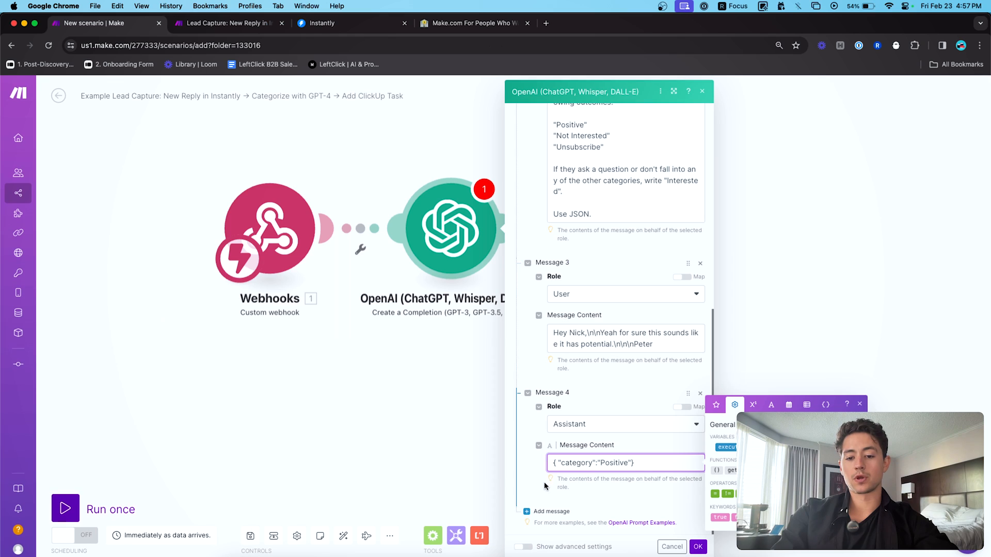
# - Add Message 5 as a User message containing the copied unsubscribe example reply
pyautogui.click(527, 511)
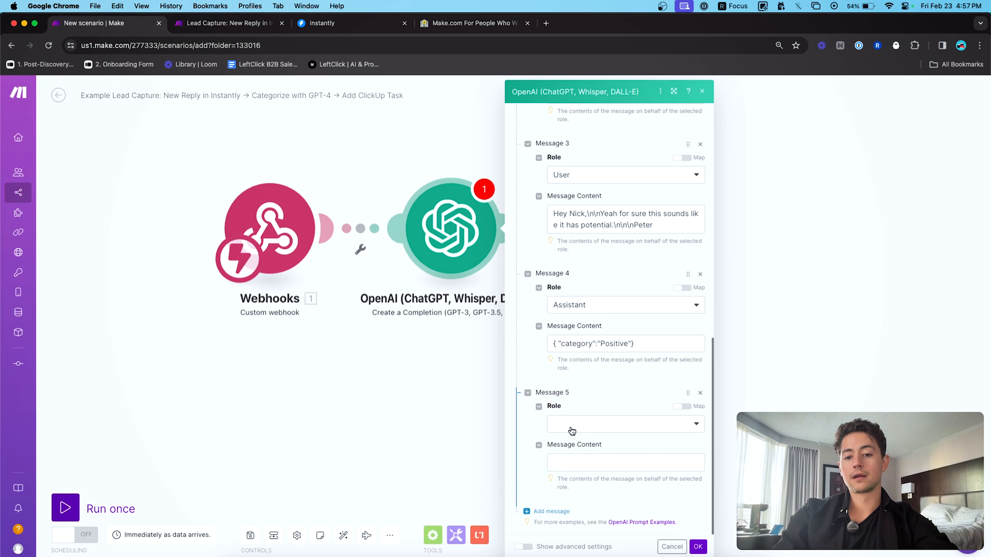
pyautogui.click(572, 431)
pyautogui.click(576, 454)
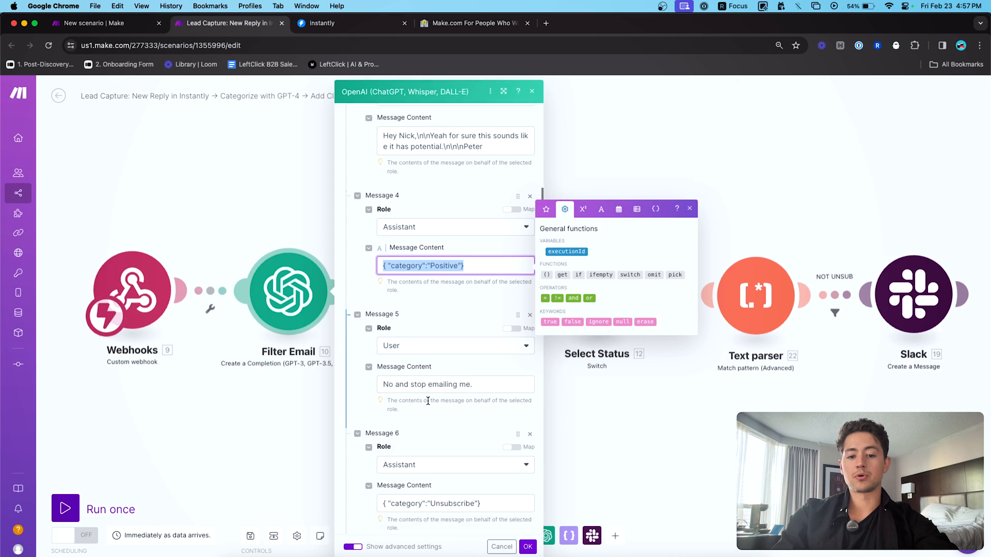
pyautogui.scroll(-3, 454, 361)
pyautogui.scroll(3, 454, 361)
pyautogui.press('super+a')
pyautogui.press('super+c')
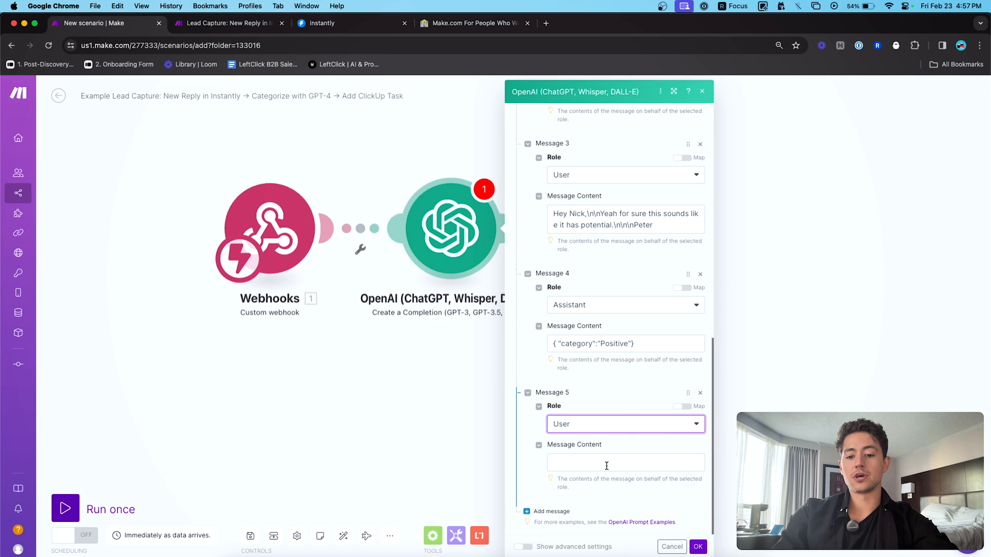
pyautogui.click(605, 464)
pyautogui.press('super+v')
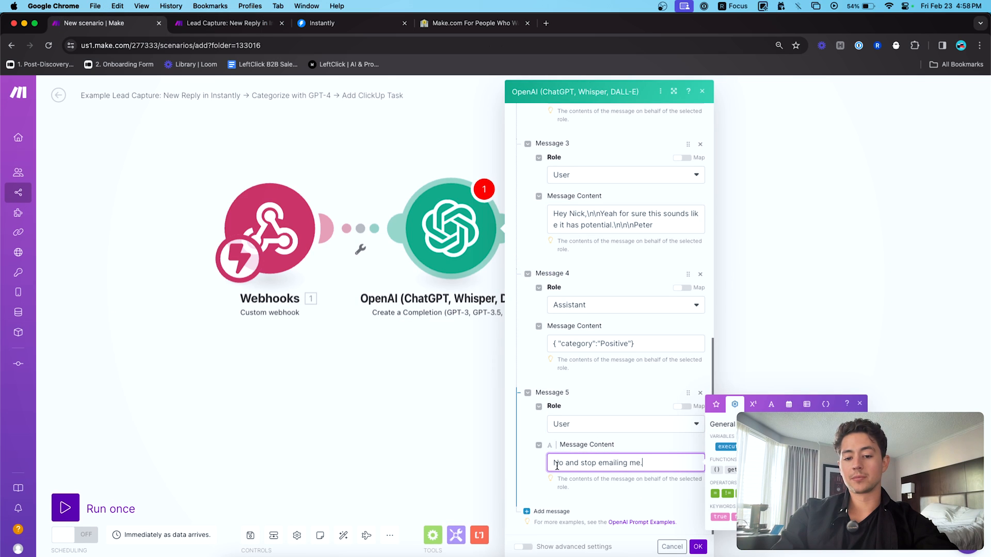
# - Add Message 6 as an Assistant message with the pasted JSON changed from Positive to Unsubscribe
pyautogui.click(550, 511)
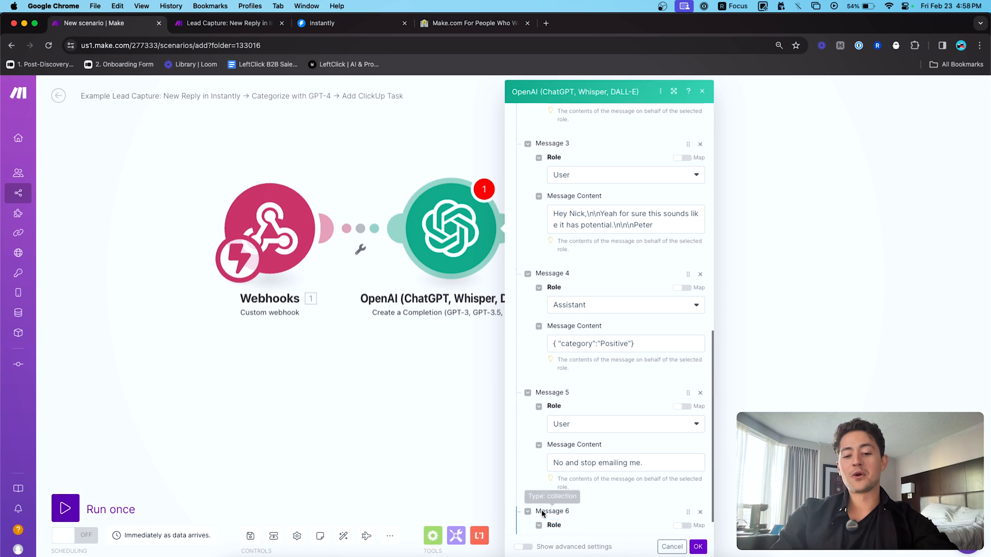
pyautogui.click(650, 224)
pyautogui.press('super+a')
pyautogui.press('super+c')
pyautogui.click(613, 424)
pyautogui.click(572, 471)
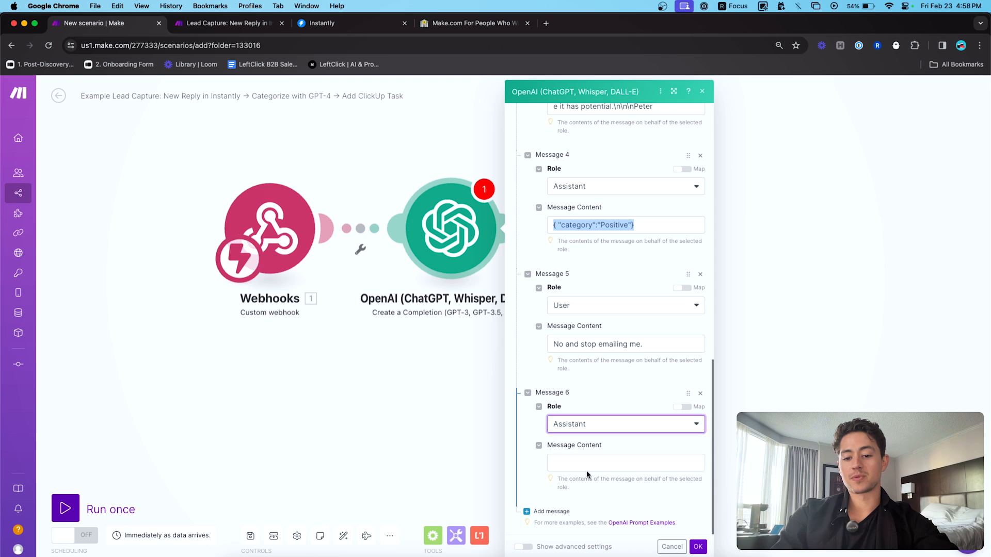
pyautogui.click(588, 463)
pyautogui.press('super+v')
pyautogui.doubleClick(614, 463)
pyautogui.write('U')
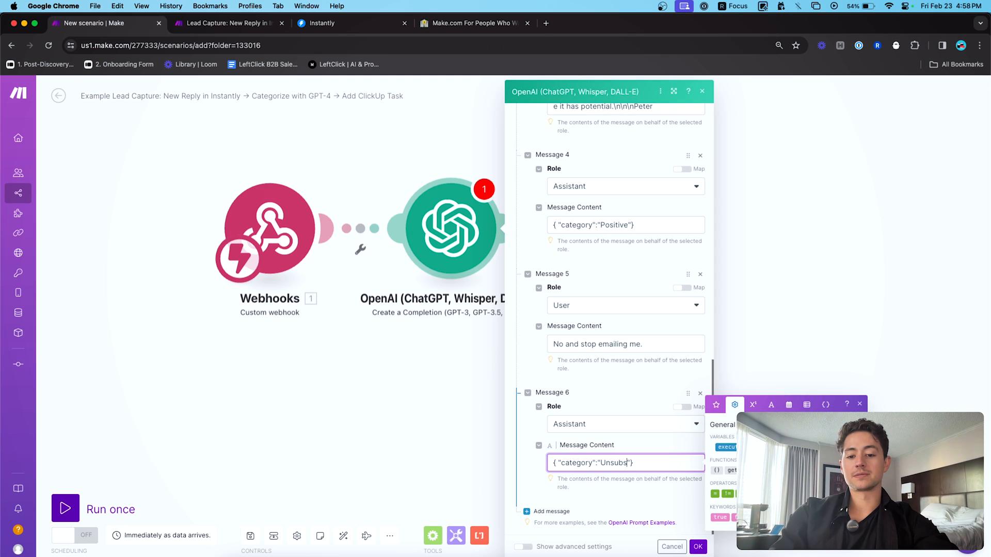
# - Switch to the Lead Capture scenario and scroll to its next example messages
pyautogui.hotkey('ctrl', 'Tab')
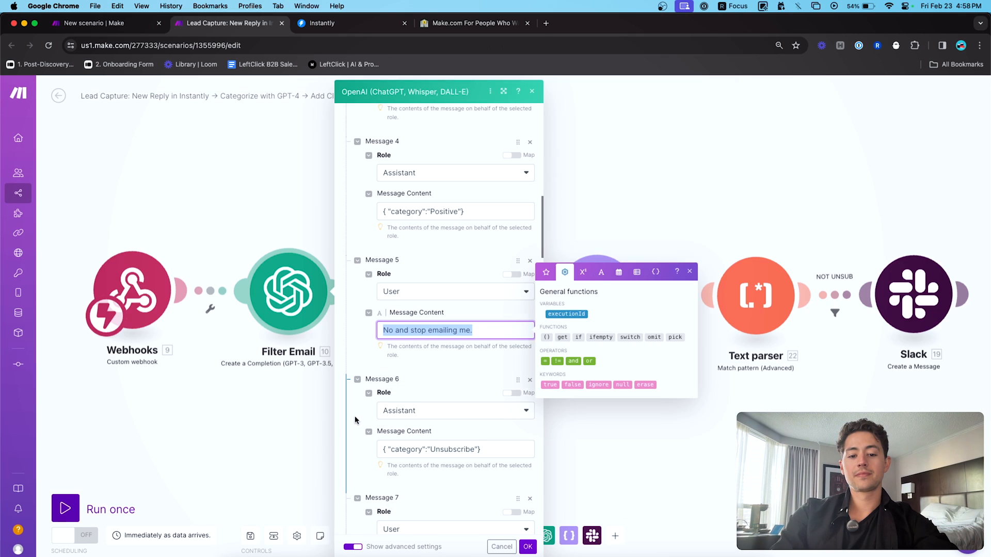
pyautogui.scroll(-2, 354, 420)
pyautogui.scroll(-5, 354, 420)
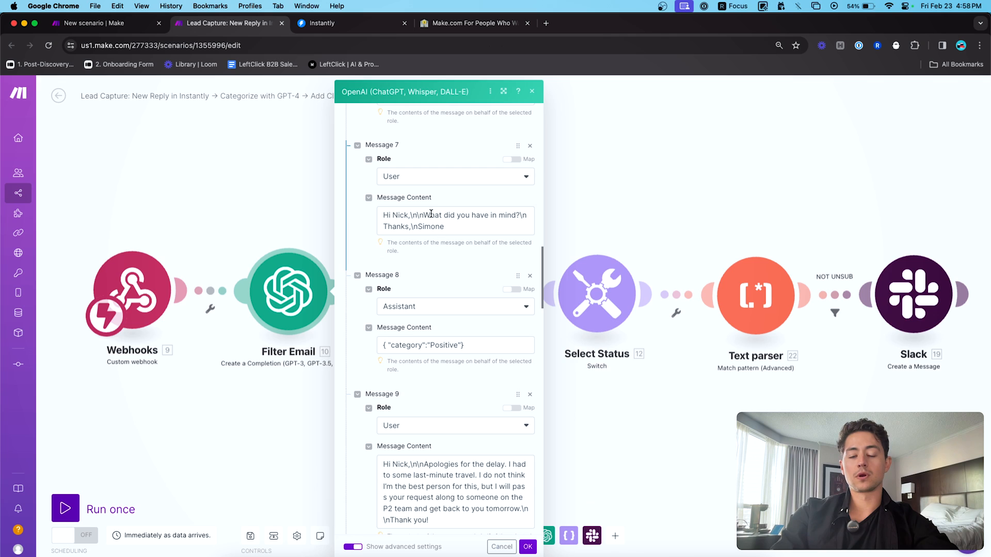
# - Add Message 7 as a User message with the reference's copied email reply
pyautogui.click(431, 221)
pyautogui.press('super+a')
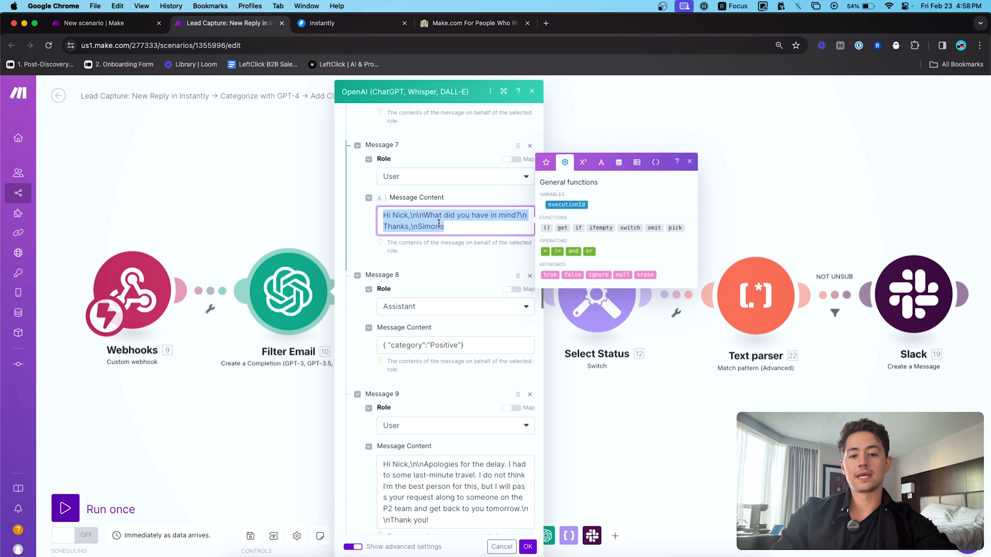
pyautogui.hotkey('ctrl', 'shift', 'Tab')
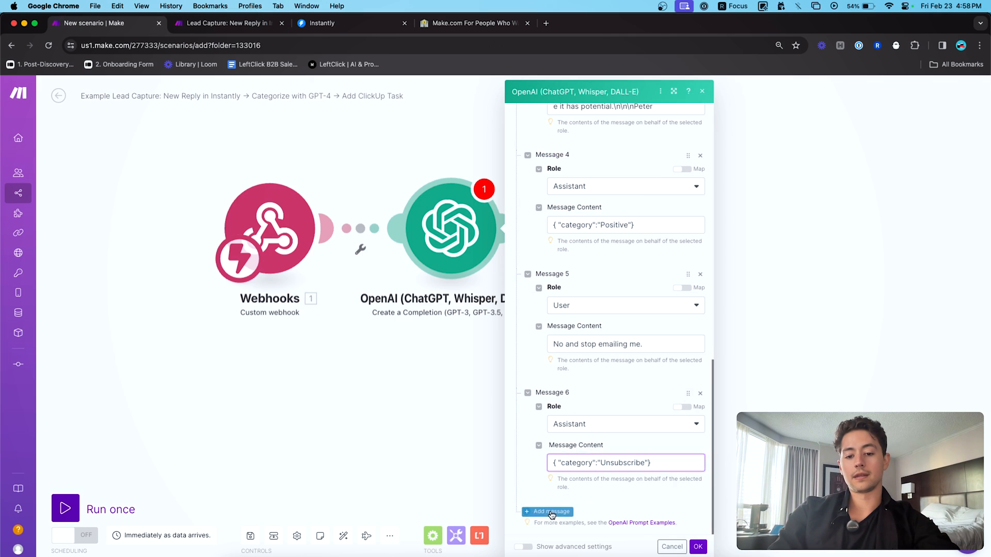
pyautogui.click(551, 512)
pyautogui.click(579, 422)
pyautogui.click(571, 454)
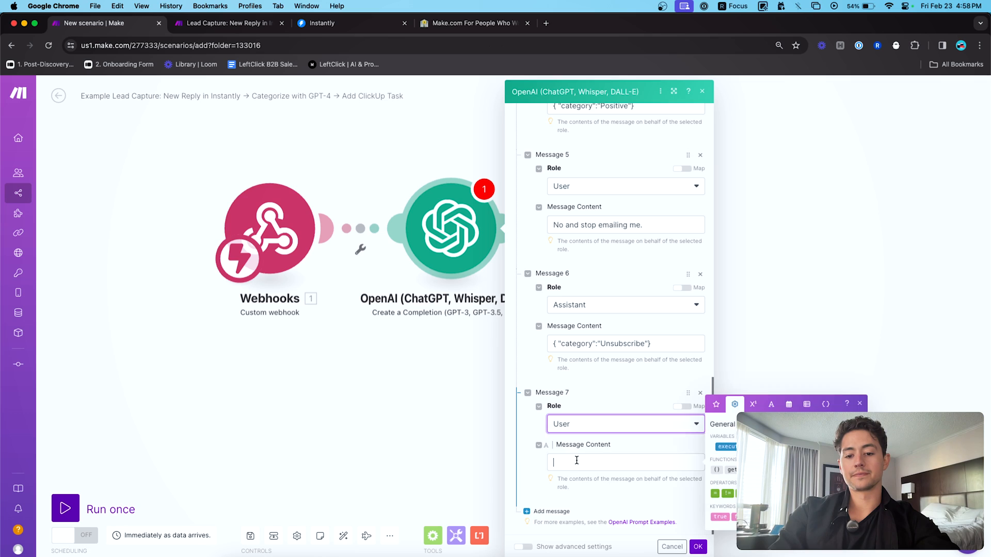
pyautogui.press('super+v')
# - Add Message 8 as an Assistant message with the reference's Positive category JSON
pyautogui.click(548, 511)
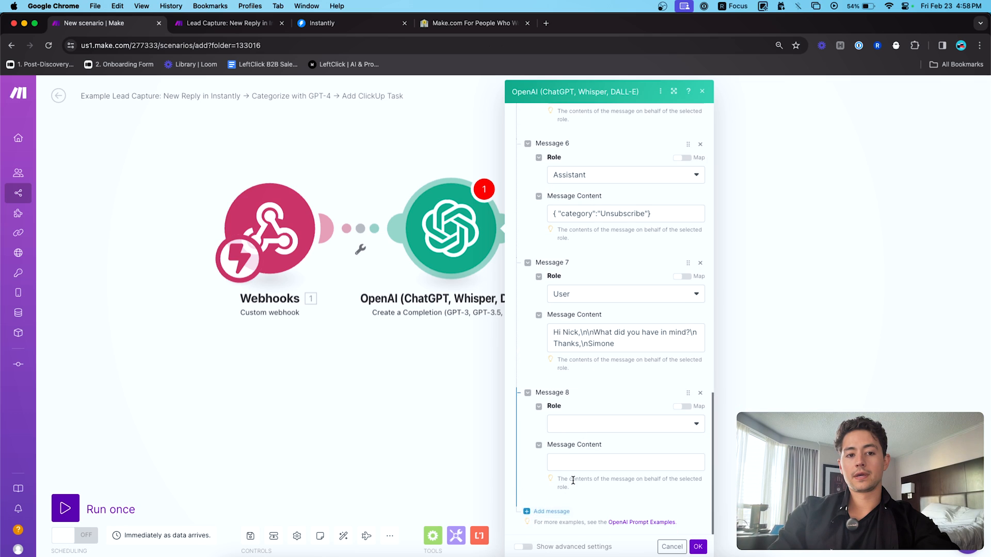
pyautogui.hotkey('ctrl', 'Tab')
pyautogui.scroll(-5, 478, 233)
pyautogui.click(480, 190)
pyautogui.press('super+a')
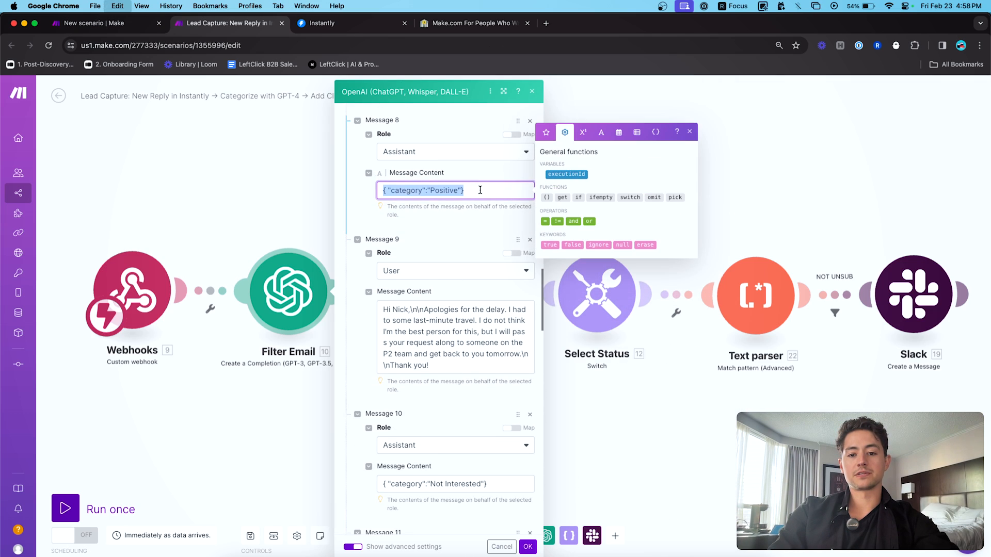
pyautogui.press('super+c')
pyautogui.hotkey('ctrl', 'shift', 'Tab')
pyautogui.click(593, 427)
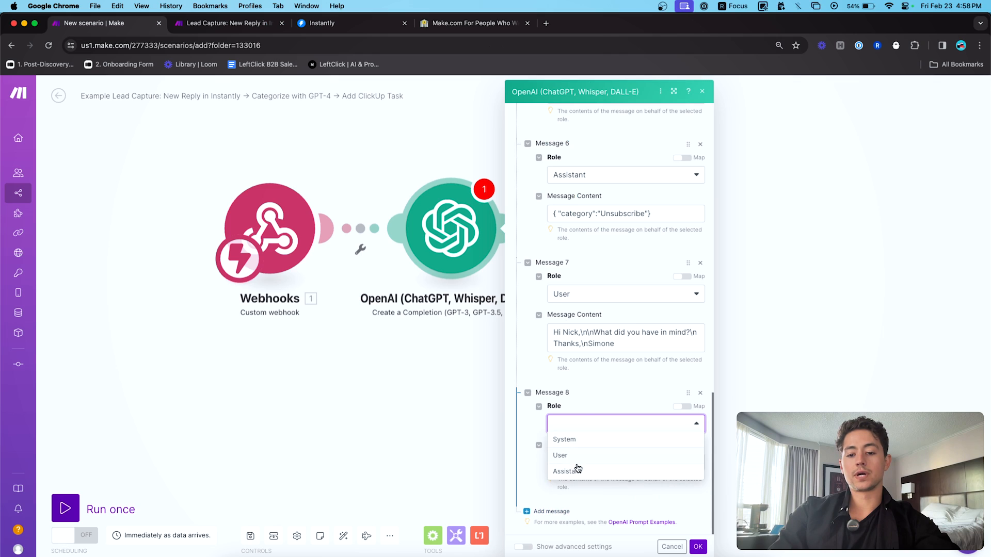
pyautogui.click(577, 468)
pyautogui.click(572, 463)
pyautogui.press('super+v')
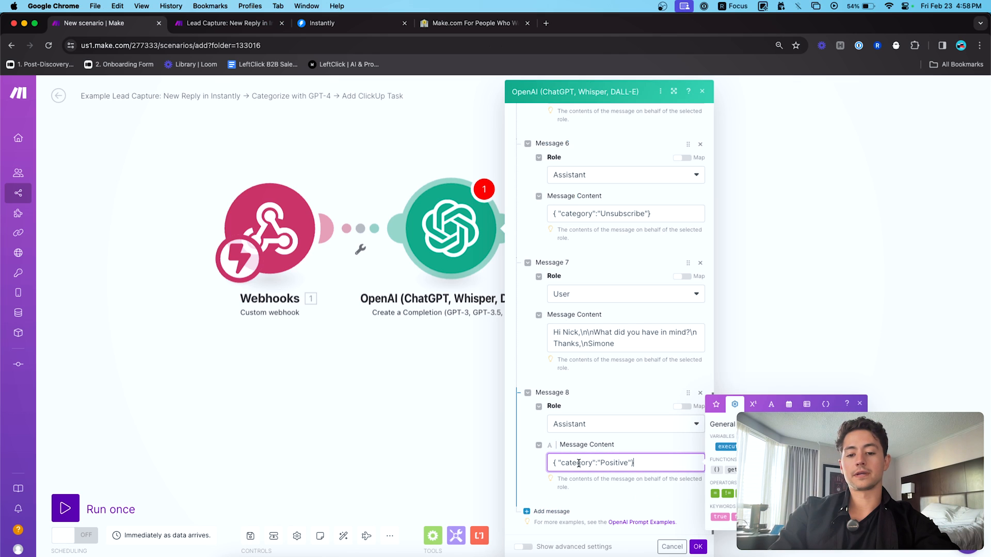
# - Add Message 9 as a User message with the reference's sample delay reply
pyautogui.click(533, 511)
pyautogui.scroll(-3, 529, 511)
pyautogui.hotkey('ctrl', 'Tab')
pyautogui.scroll(-1, 520, 405)
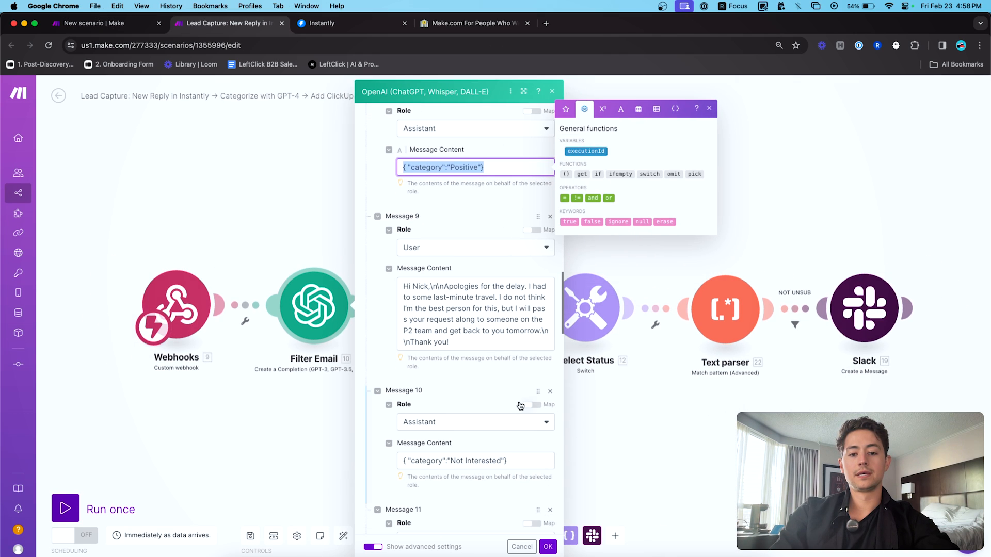
pyautogui.click(449, 296)
pyautogui.press('super+a')
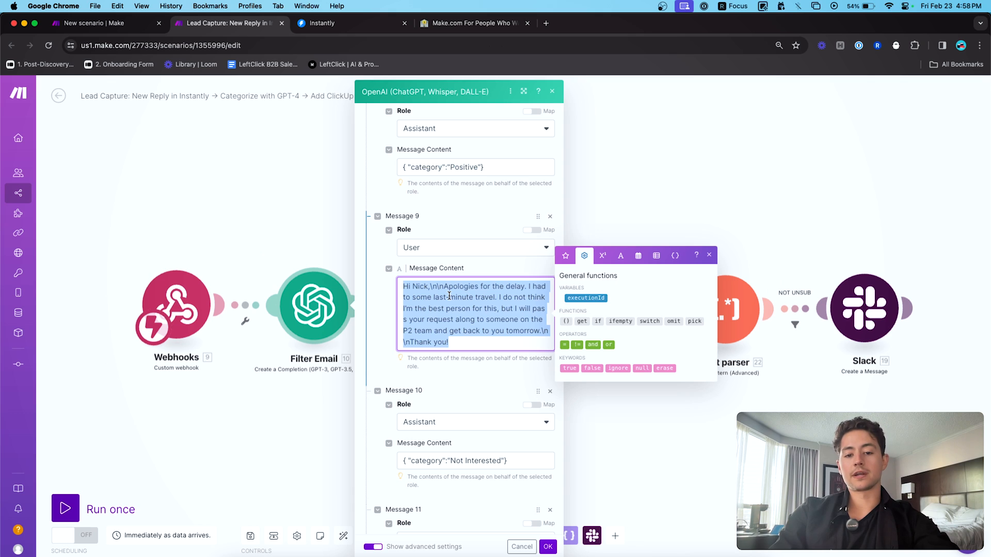
pyautogui.hotkey('ctrl', 'shift', 'Tab')
pyautogui.click(584, 425)
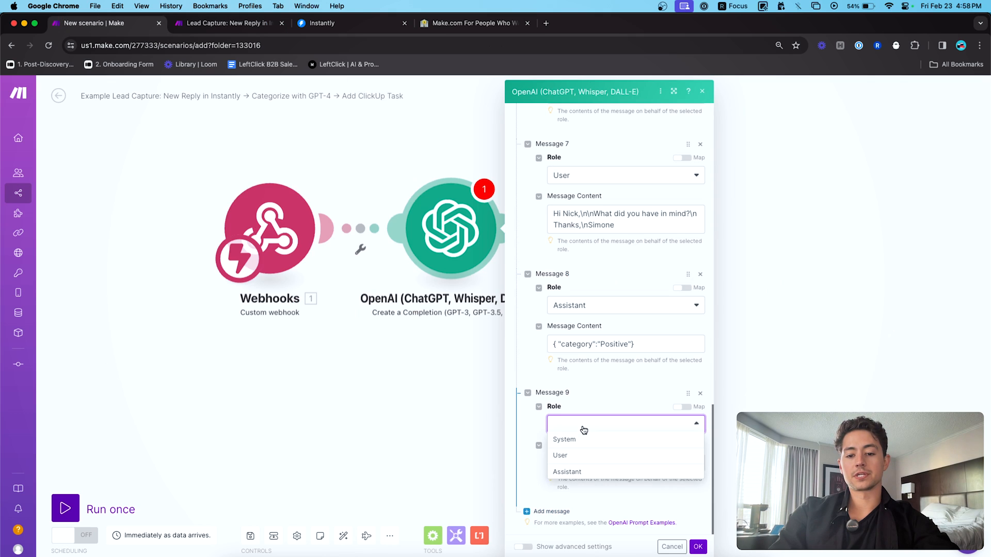
pyautogui.click(570, 455)
pyautogui.click(578, 463)
pyautogui.press('super+v')
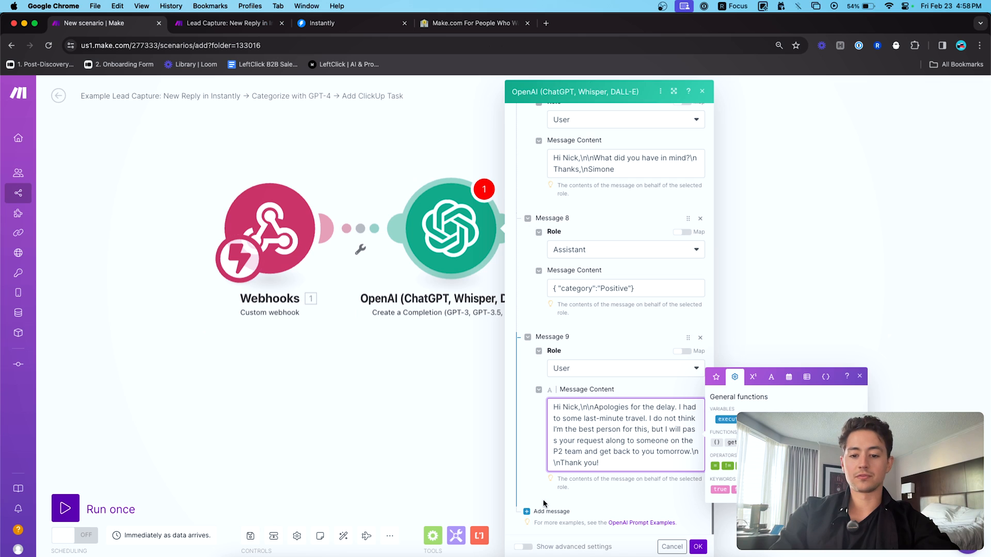
# - Add Message 10 as an Assistant message with the Not Interested category JSON
pyautogui.click(548, 510)
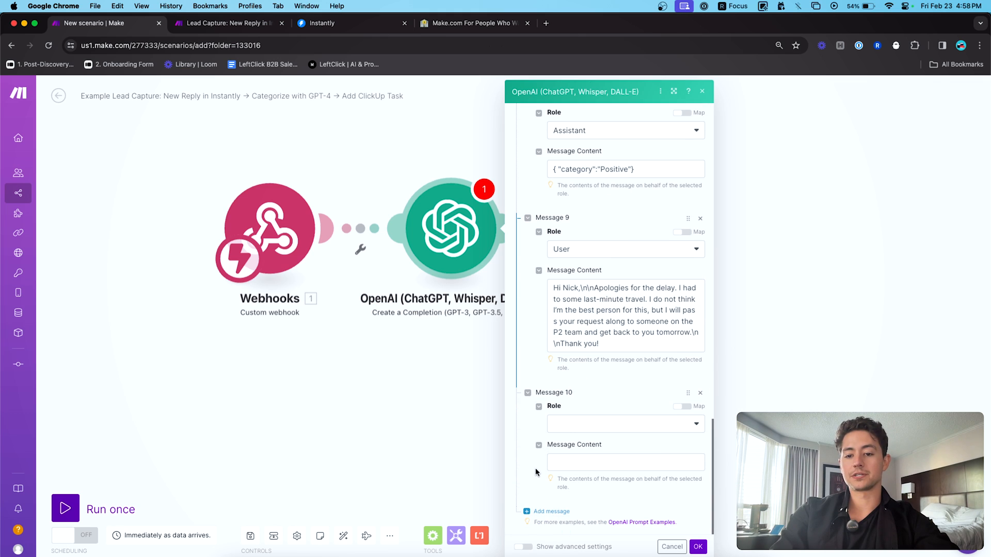
pyautogui.hotkey('ctrl', 'Tab')
pyautogui.scroll(-4, 464, 335)
pyautogui.tripleClick(482, 362)
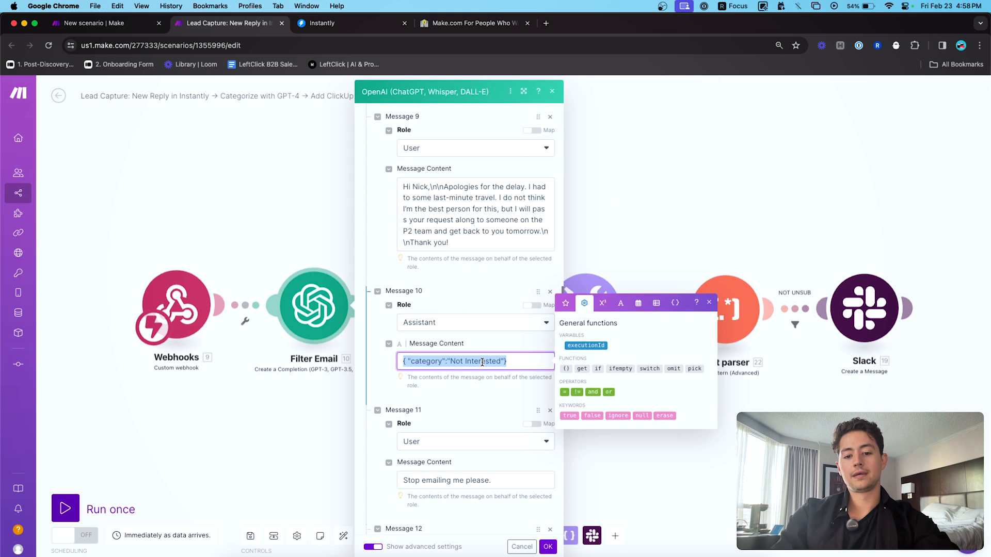
pyautogui.press('super+c')
pyautogui.hotkey('ctrl', 'shift', 'Tab')
pyautogui.click(570, 459)
pyautogui.press('super+v')
pyautogui.click(565, 423)
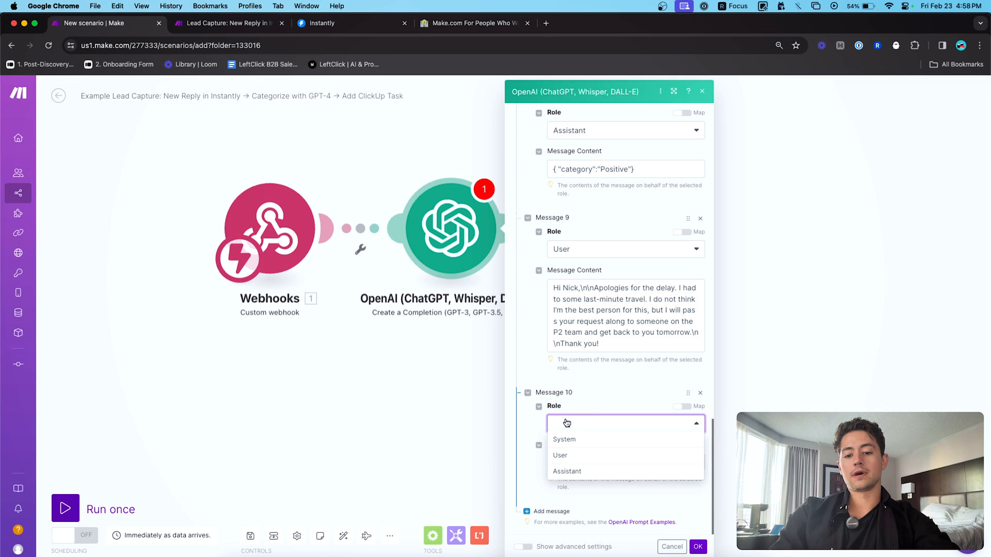
pyautogui.click(570, 471)
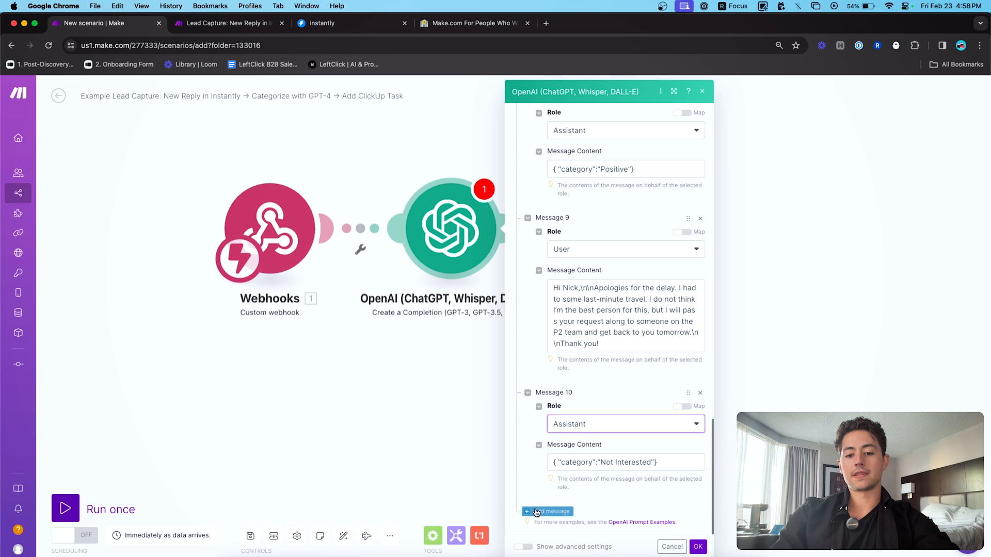
# - Add an empty User Message 11 and select the reference's 9.reply_text mapping in Message 15
pyautogui.click(541, 511)
pyautogui.click(557, 439)
pyautogui.click(571, 465)
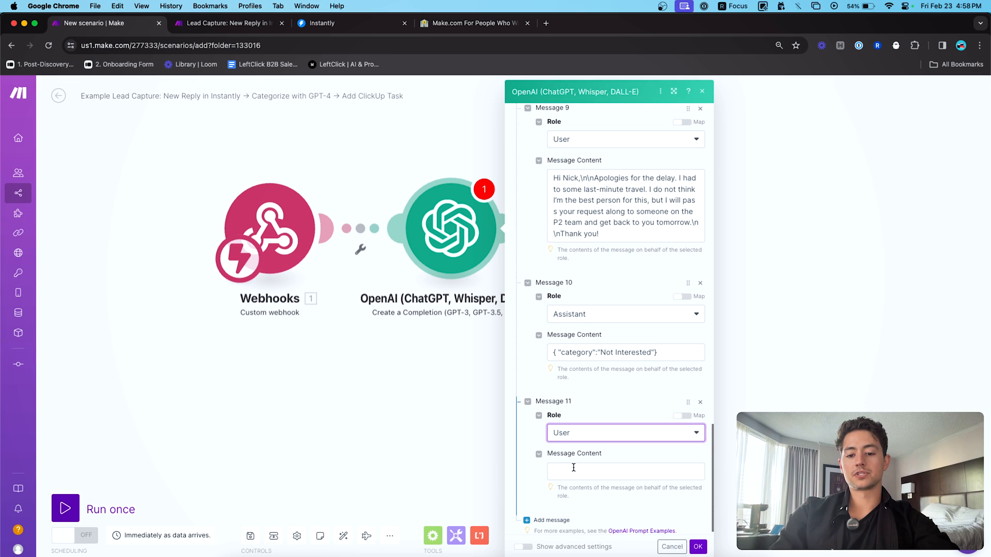
pyautogui.hotkey('ctrl', 'Tab')
pyautogui.scroll(-10, 465, 391)
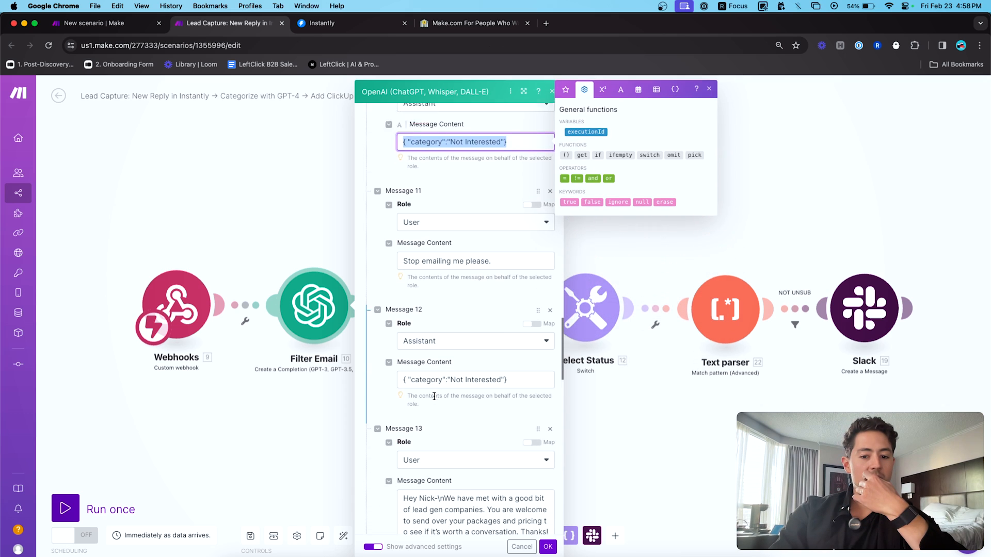
pyautogui.scroll(-5, 397, 364)
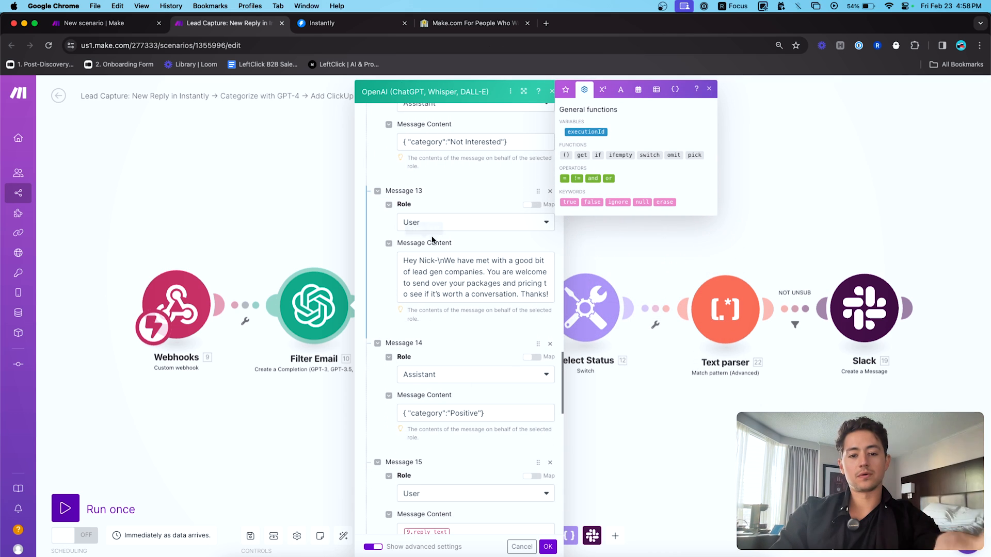
pyautogui.scroll(-9, 378, 230)
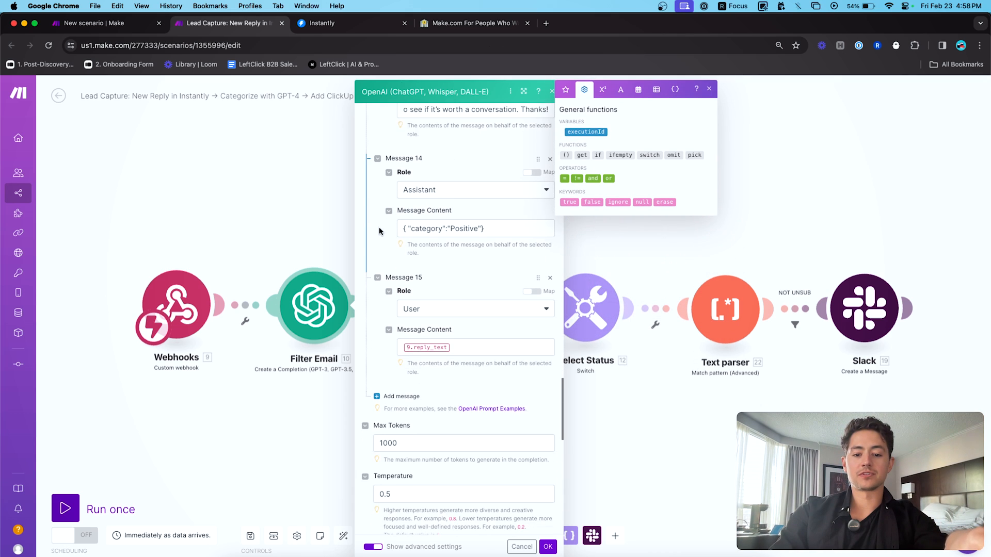
pyautogui.click(478, 322)
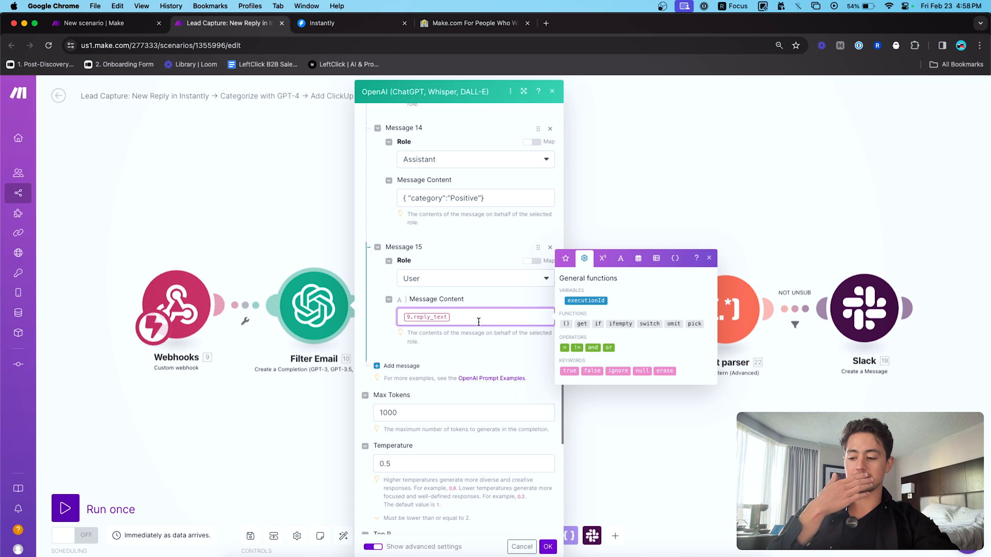
pyautogui.press('super+a')
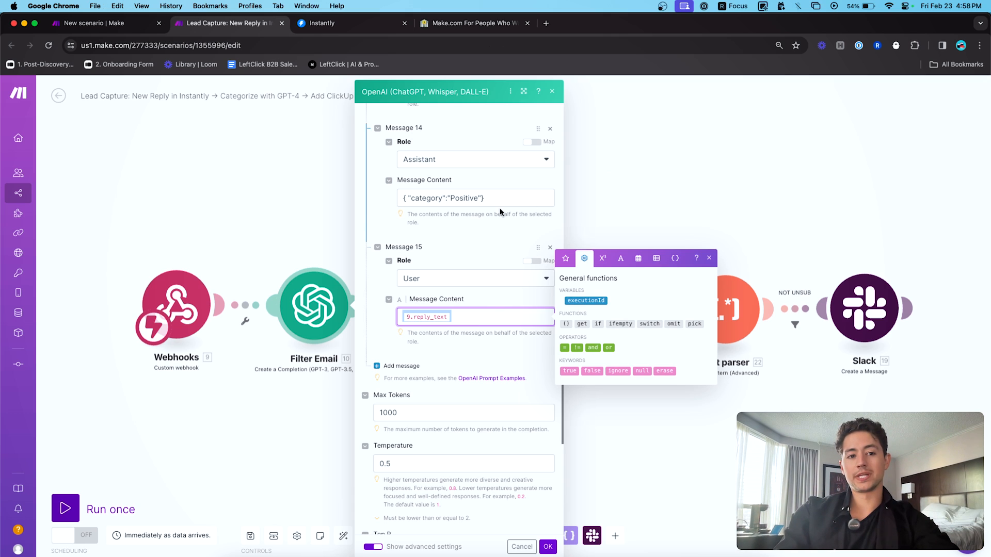
pyautogui.hotkey('ctrl', 'shift', 'Tab')
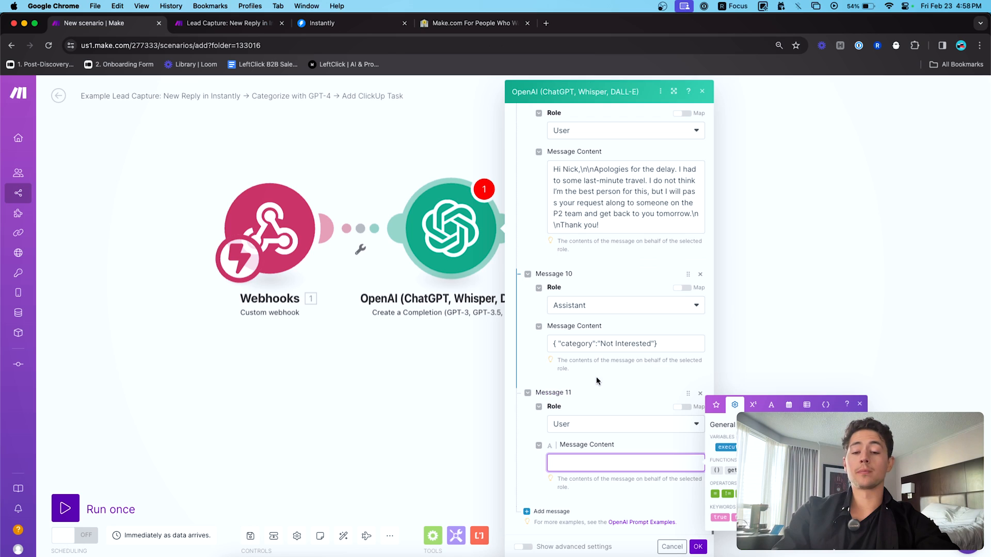
# - Paste the 9.reply_text mapping into Message 11, delete it again, and return to Lead Capture
pyautogui.press('super+v')
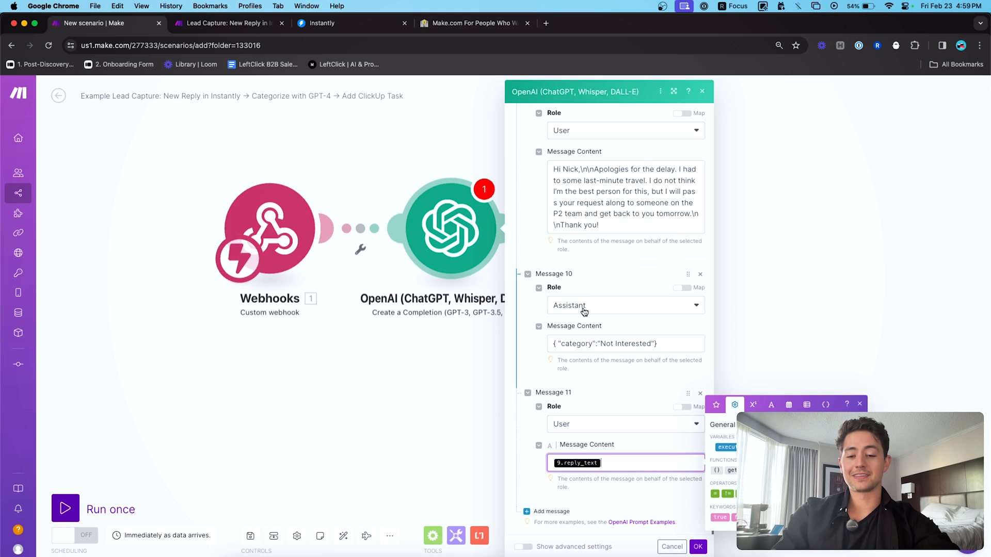
pyautogui.press('super+a')
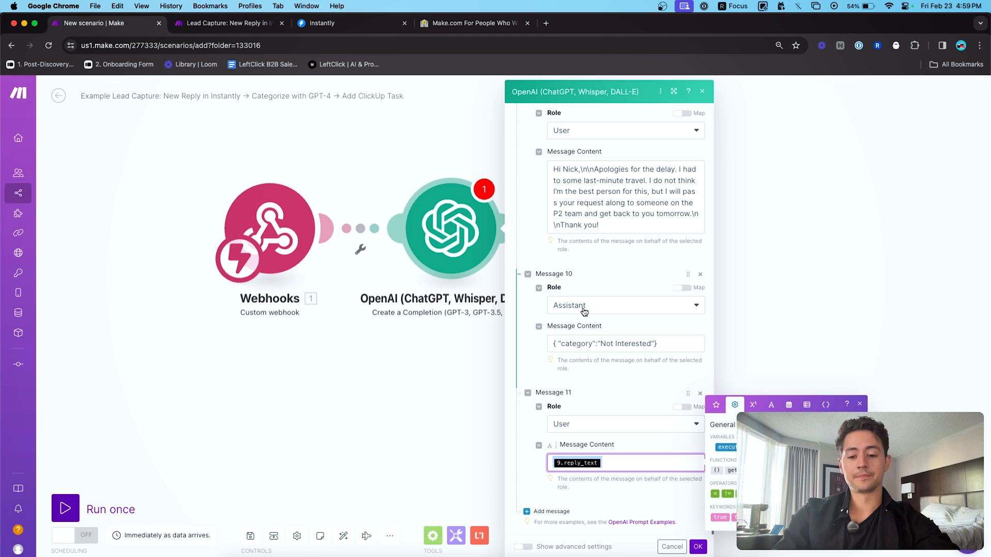
pyautogui.click(859, 404)
pyautogui.click(639, 461)
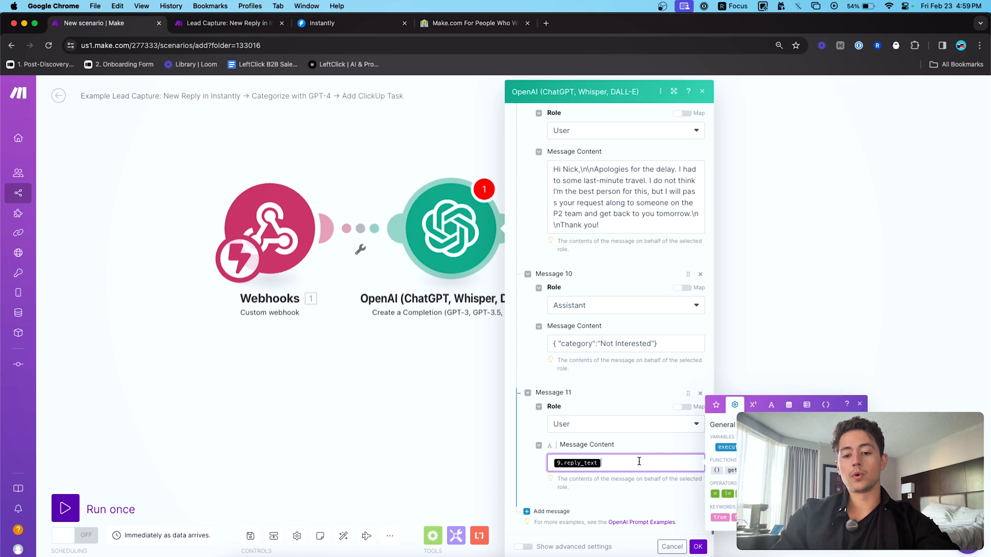
pyautogui.press('BackSpace')
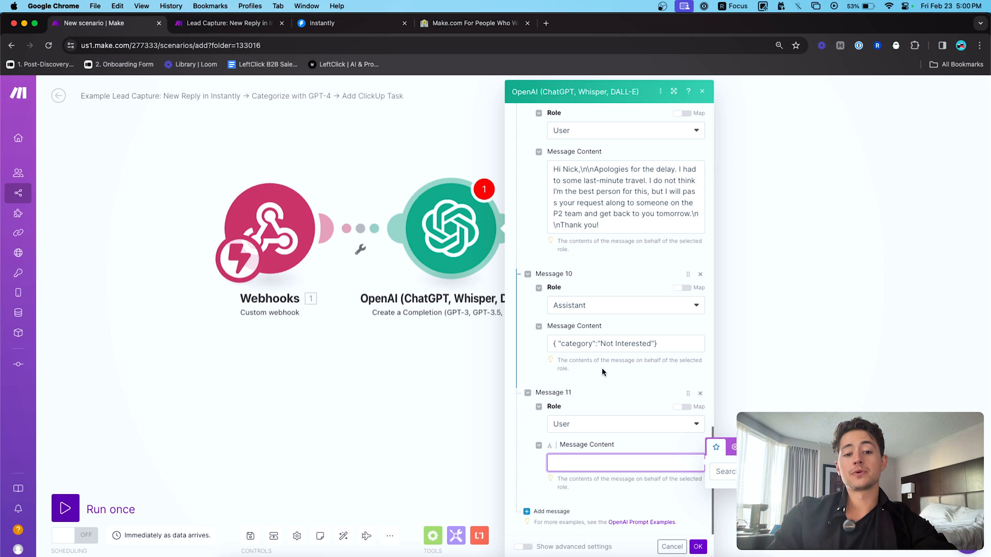
pyautogui.click(221, 23)
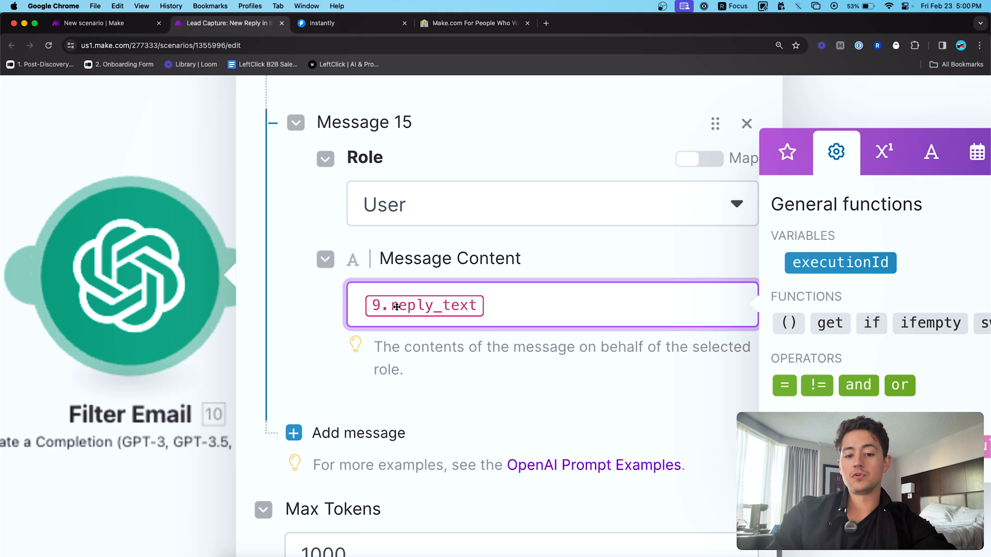
# - Inspect the 9.reply_text mapping in the final message and the available data items
pyautogui.hscroll(-5, 427, 308)
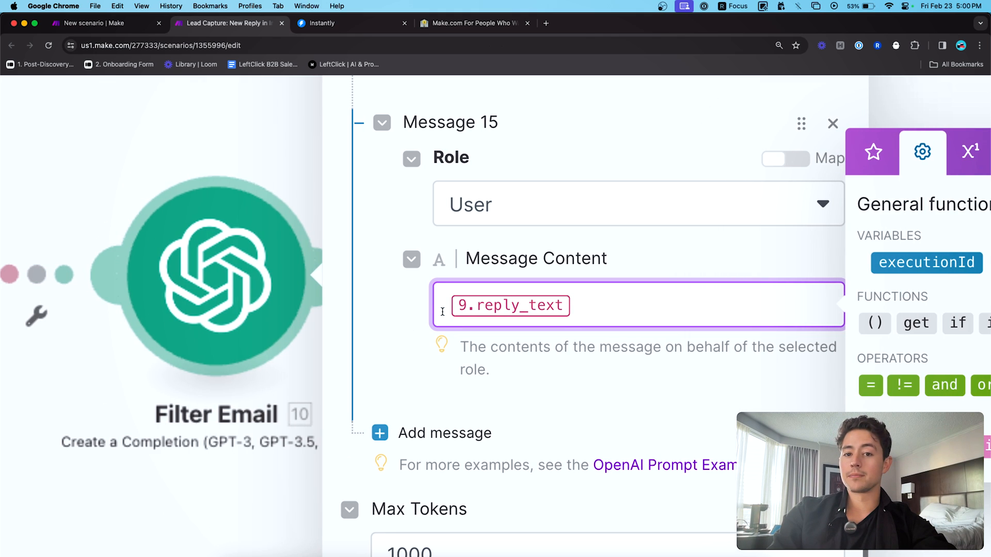
pyautogui.hscroll(-4, 501, 311)
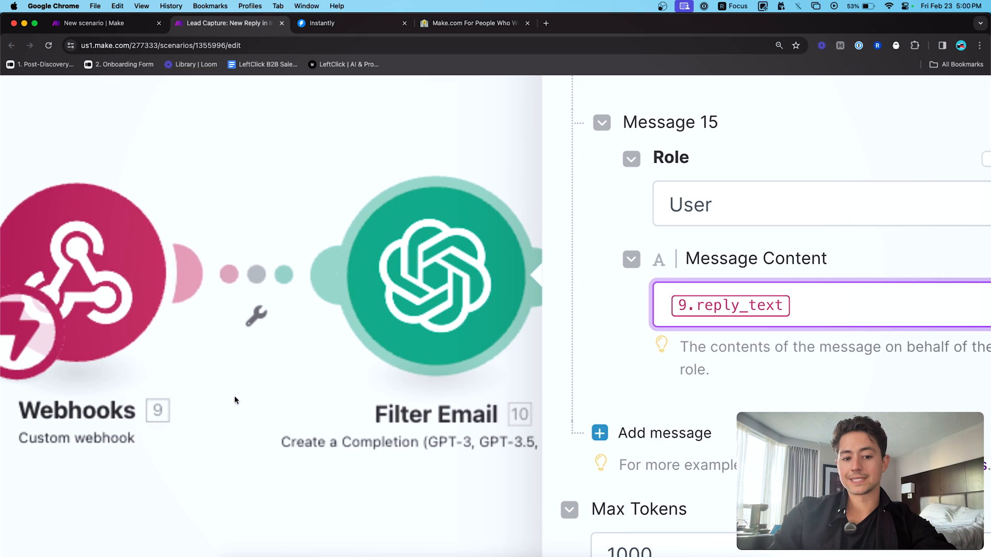
pyautogui.hscroll(10, 640, 350)
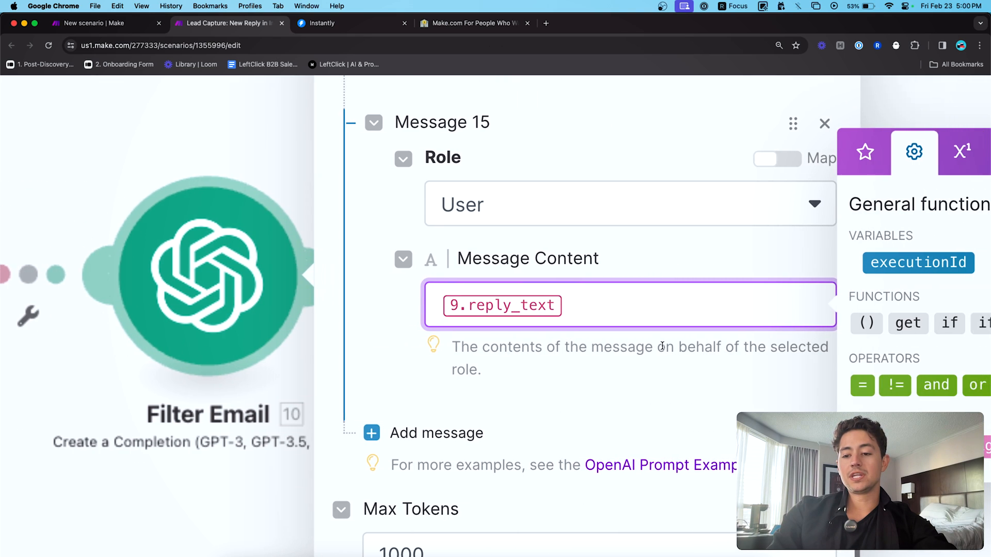
pyautogui.click(760, 152)
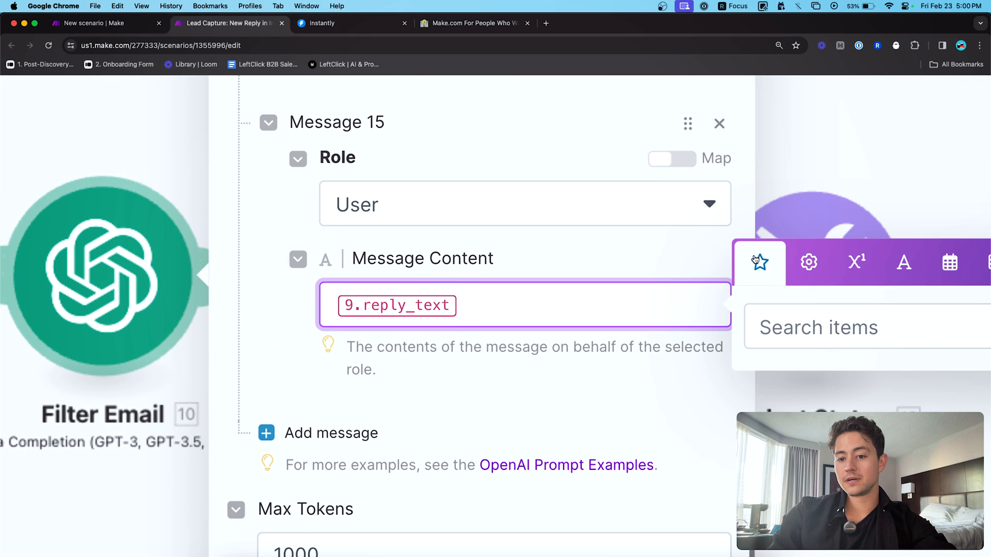
pyautogui.click(460, 307)
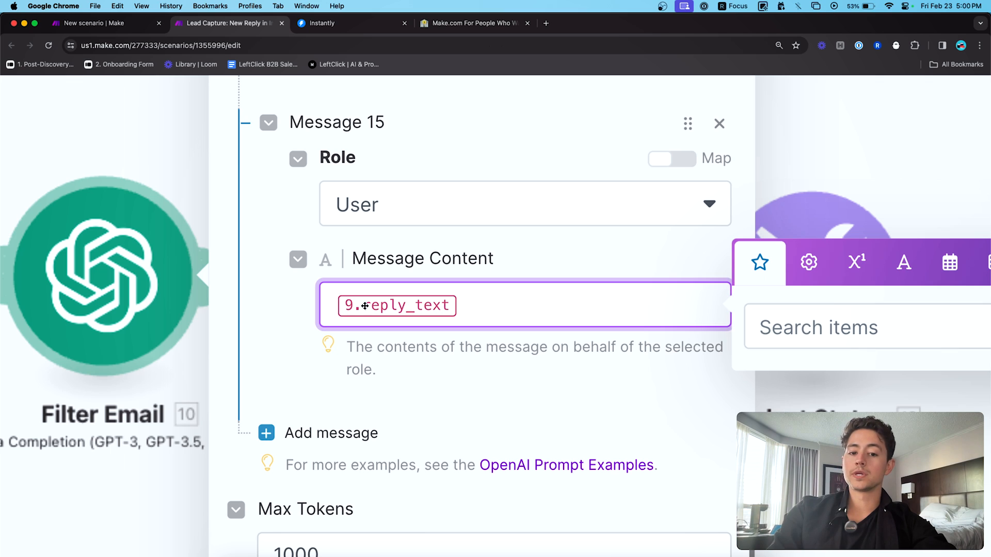
pyautogui.click(368, 304)
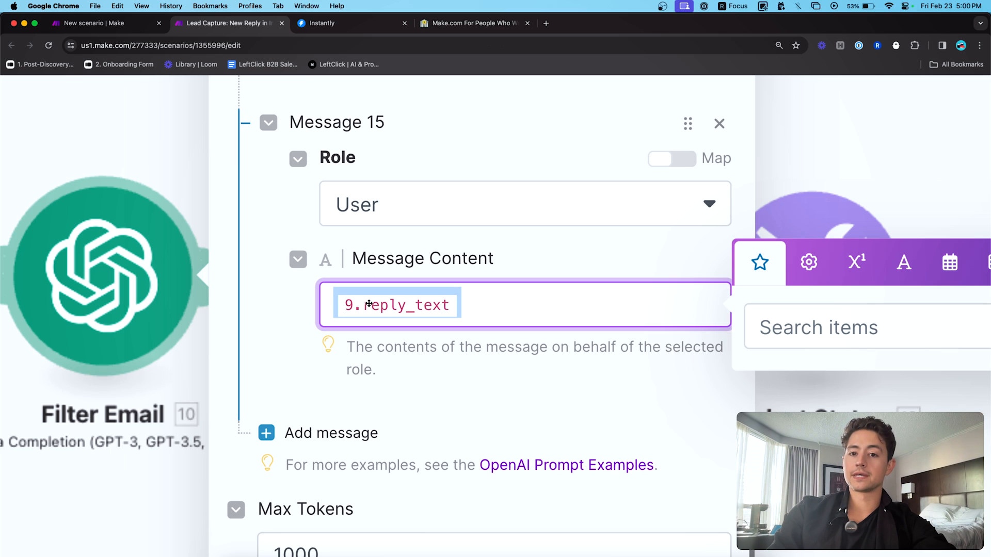
pyautogui.click(484, 307)
pyautogui.scroll(-2, 484, 308)
pyautogui.scroll(-4, 478, 315)
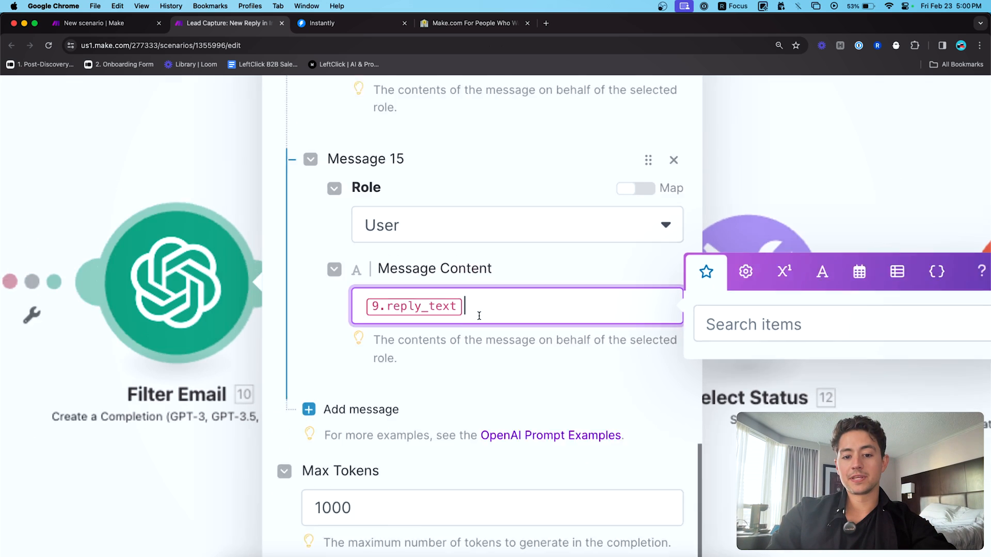
pyautogui.doubleClick(495, 314)
pyautogui.scroll(-4, 495, 315)
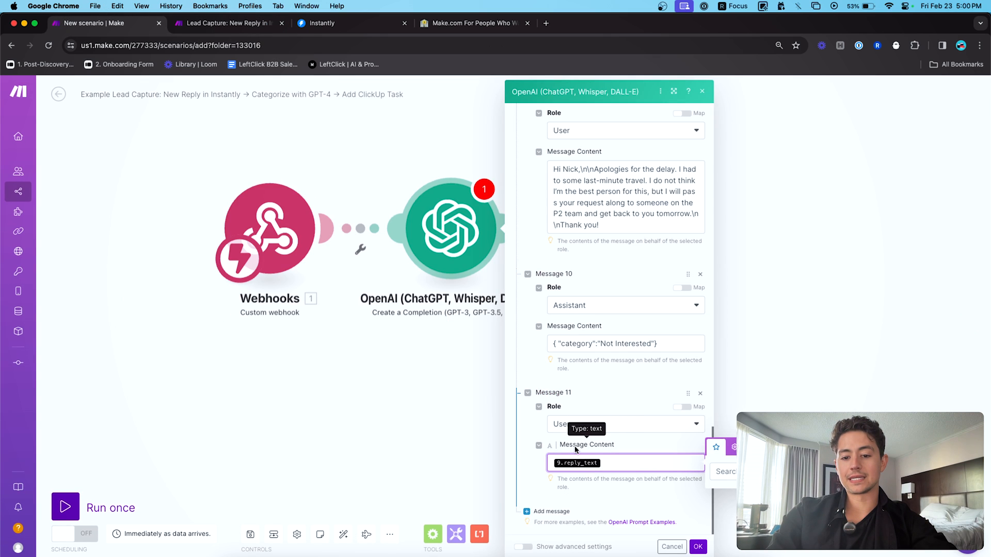
pyautogui.scroll(4, 593, 443)
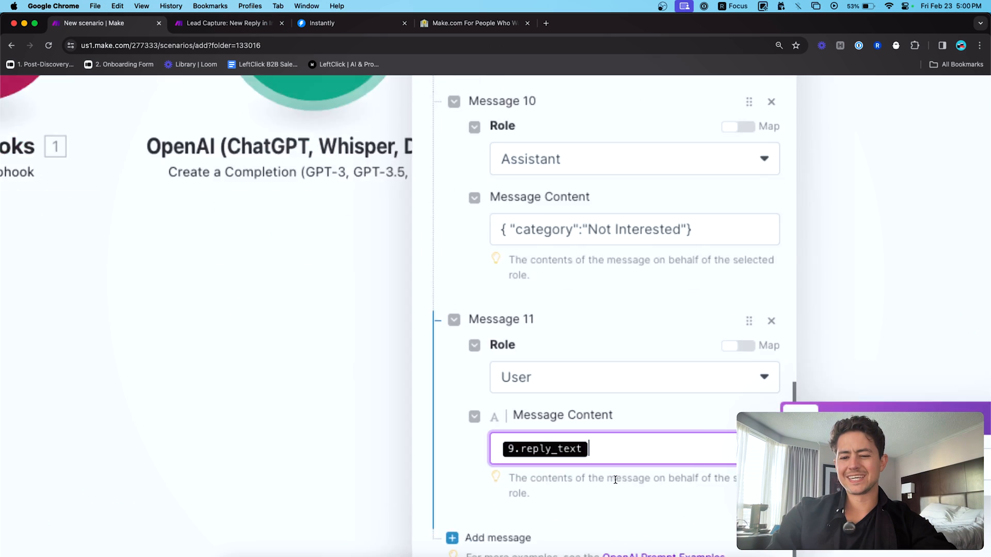
pyautogui.scroll(3, 615, 479)
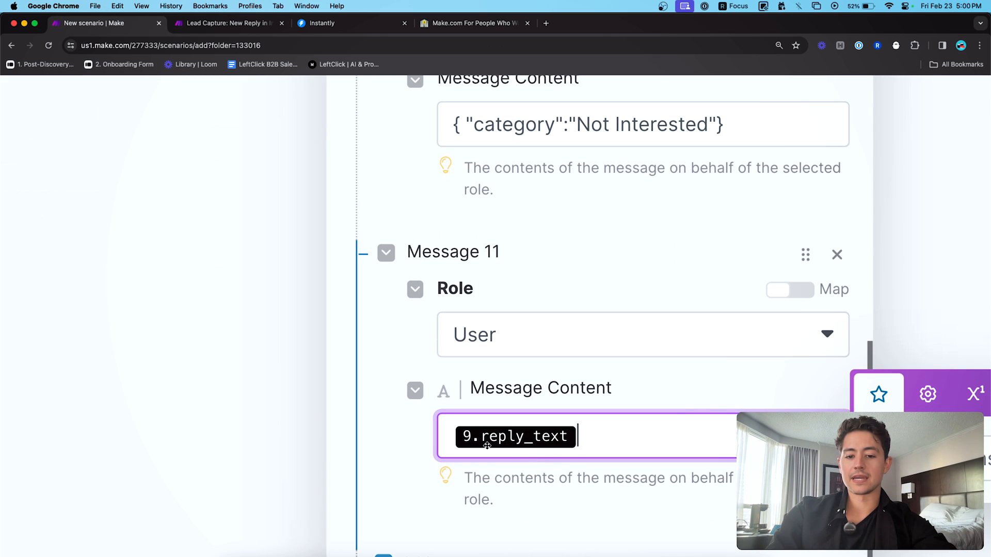
pyautogui.scroll(-3, 487, 446)
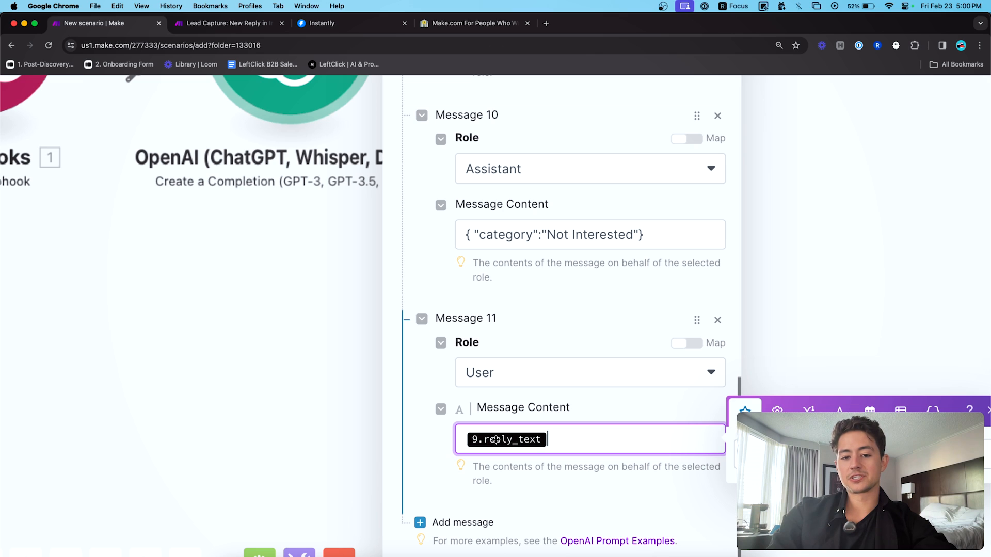
pyautogui.scroll(-4, 494, 424)
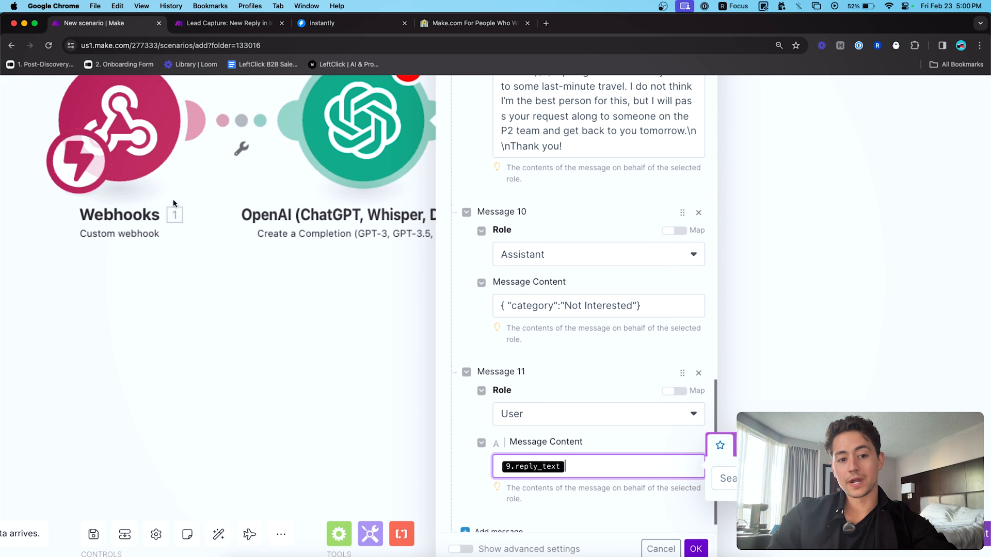
# - Compare against the Lead Capture scenario, then return to the New scenario's OpenAI settings
pyautogui.click(221, 23)
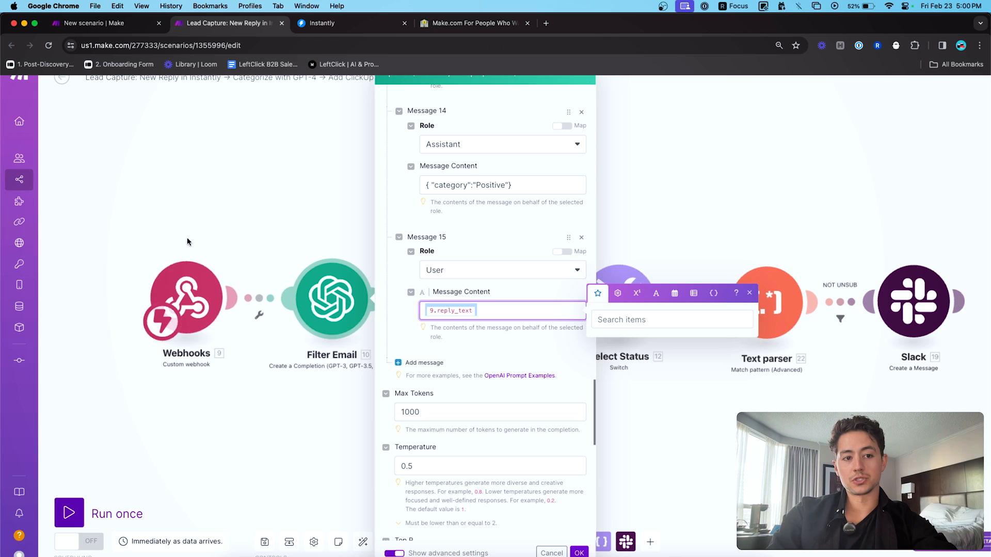
pyautogui.hotkey('ctrl', 'shift', 'Tab')
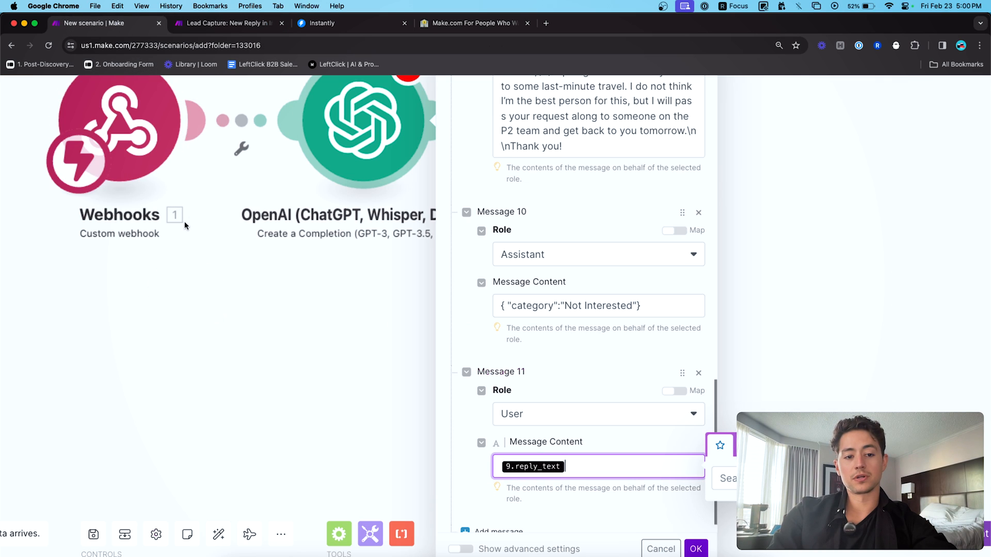
pyautogui.scroll(-1, 567, 356)
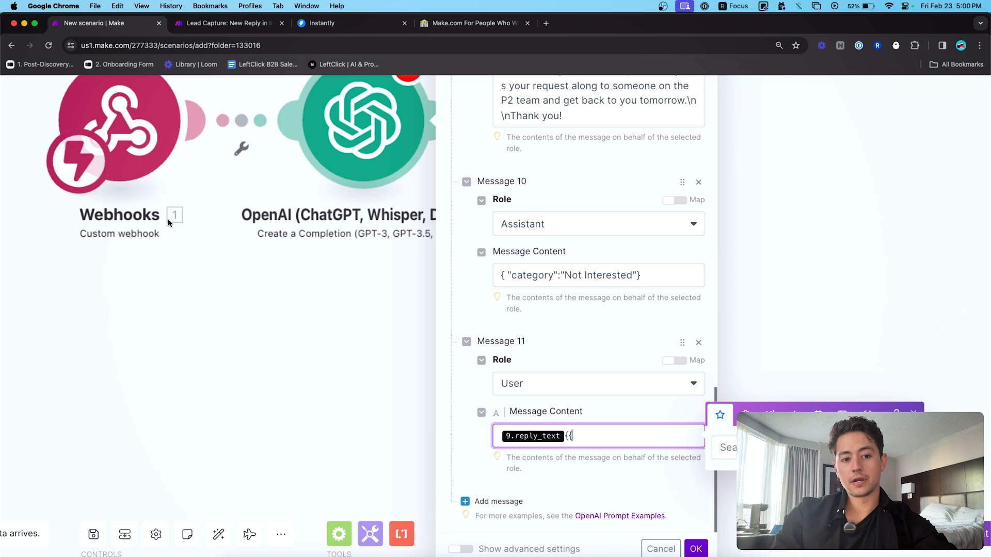
# - Map Message 11 to {{1.reply_text}} instead of 9.reply_text, reset zoom, and save the module
pyautogui.write('.reply_text')
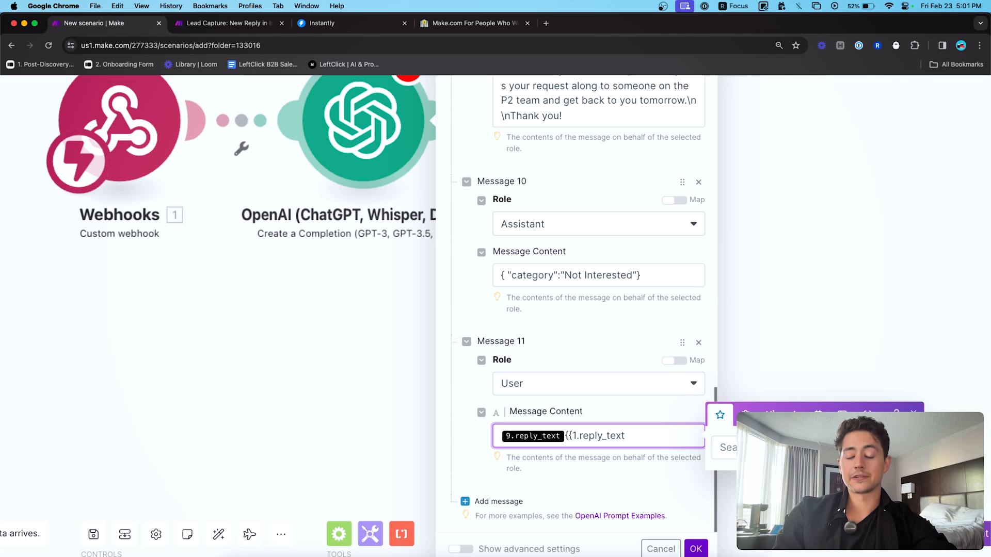
pyautogui.write('}}')
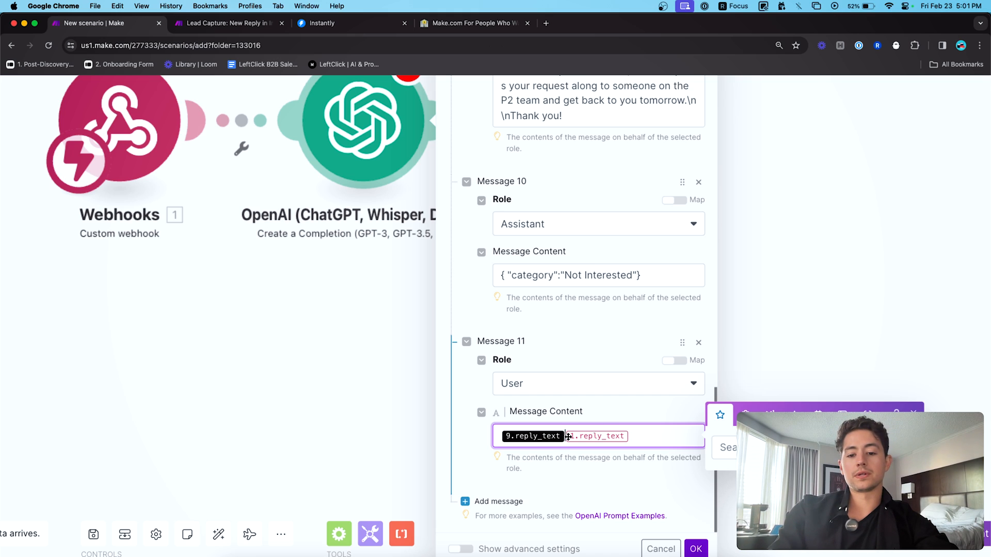
pyautogui.press('BackSpace')
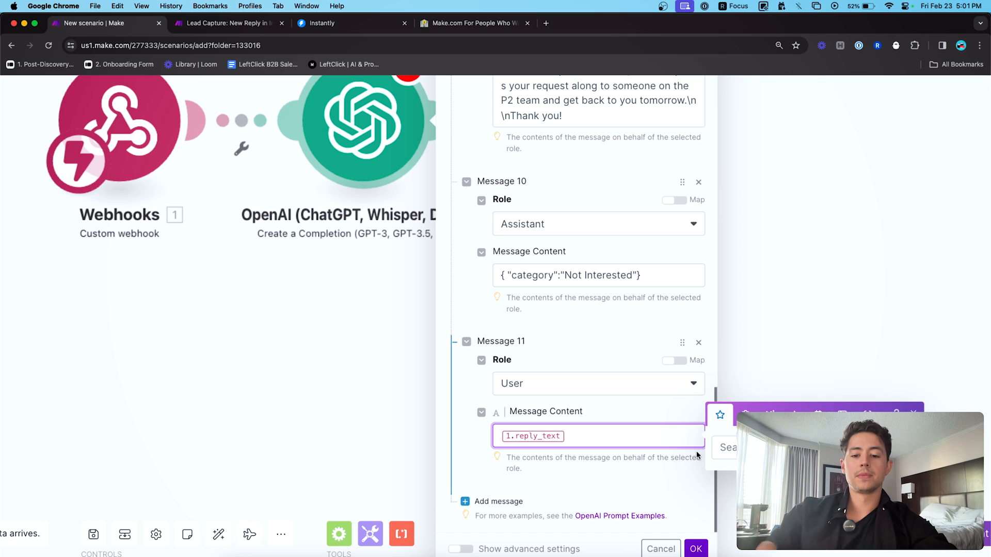
pyautogui.click(650, 435)
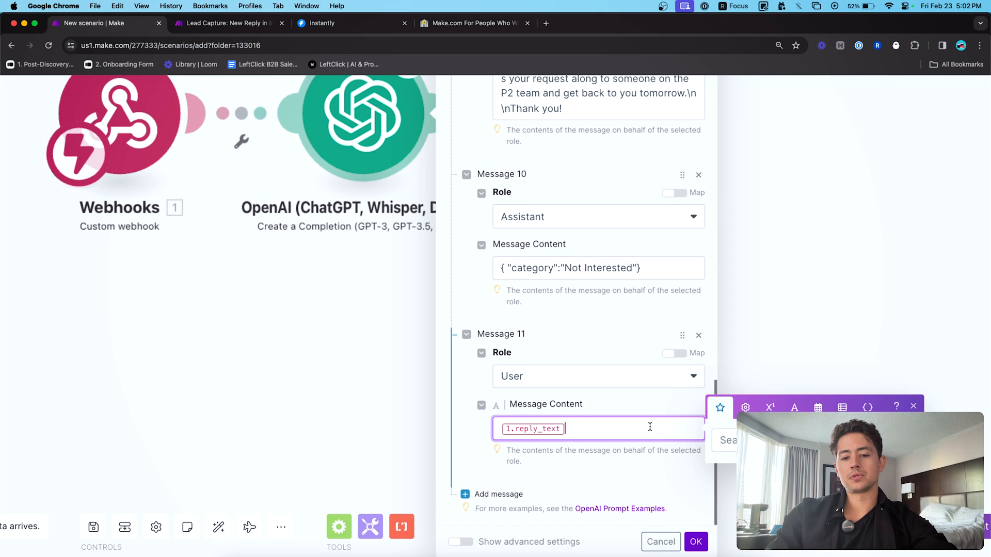
pyautogui.press('super+minus')
pyautogui.press('super+minus')
pyautogui.press('super+minus')
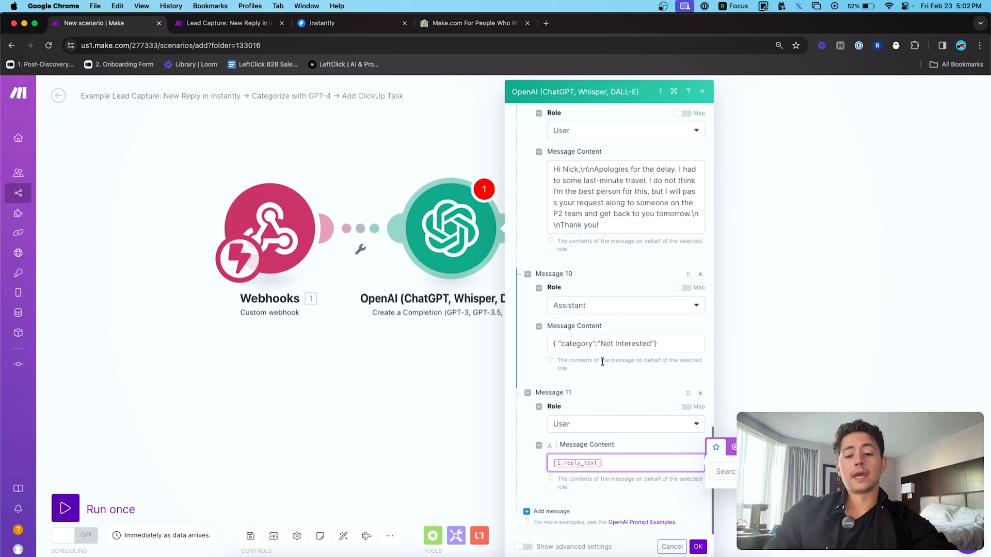
pyautogui.click(700, 547)
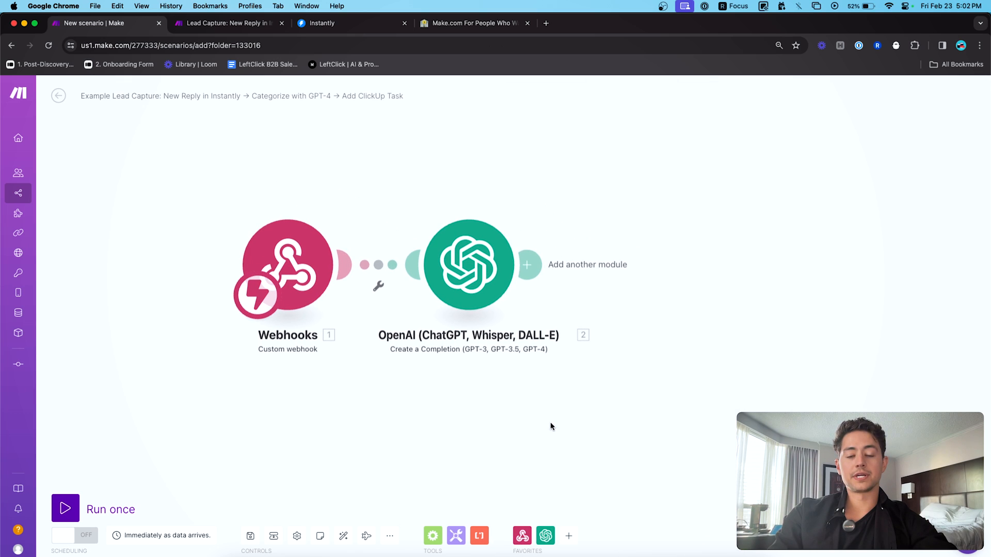
# - Test-run only the OpenAI module on reply 'Fuck off.', confirming it returns Unsubscribe, then rerun it
pyautogui.click(72, 503)
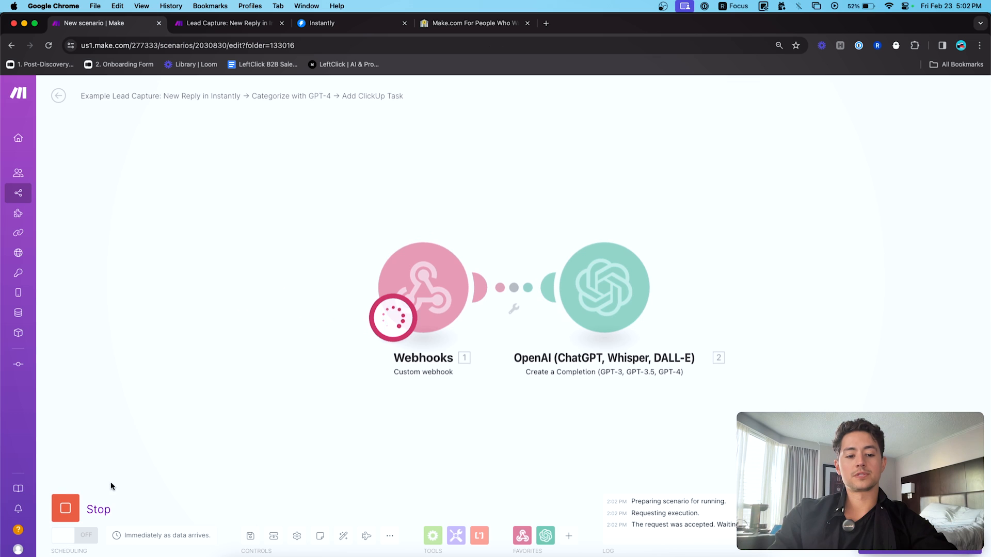
pyautogui.click(66, 508)
pyautogui.rightClick(625, 290)
pyautogui.click(665, 314)
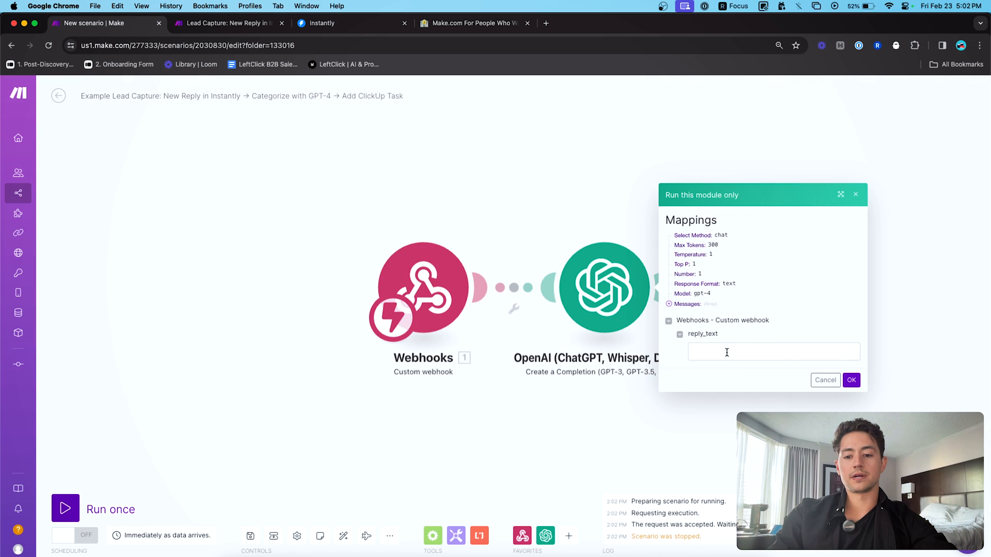
pyautogui.click(729, 352)
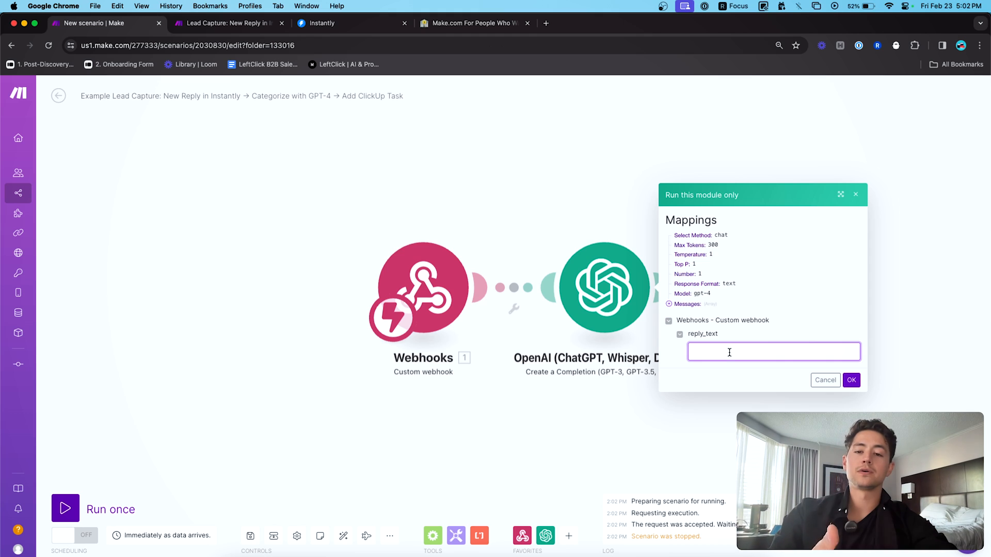
pyautogui.write('F')
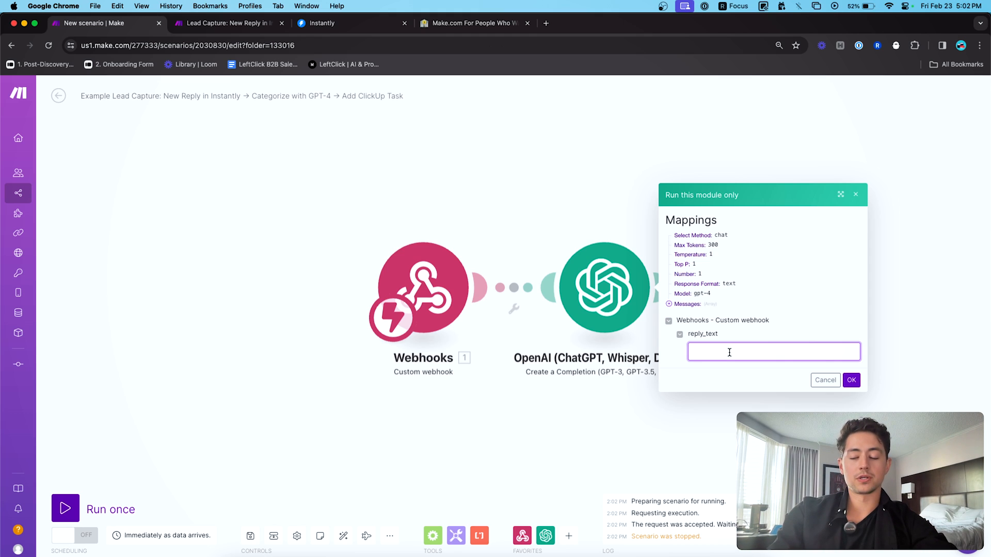
pyautogui.write('uck off.')
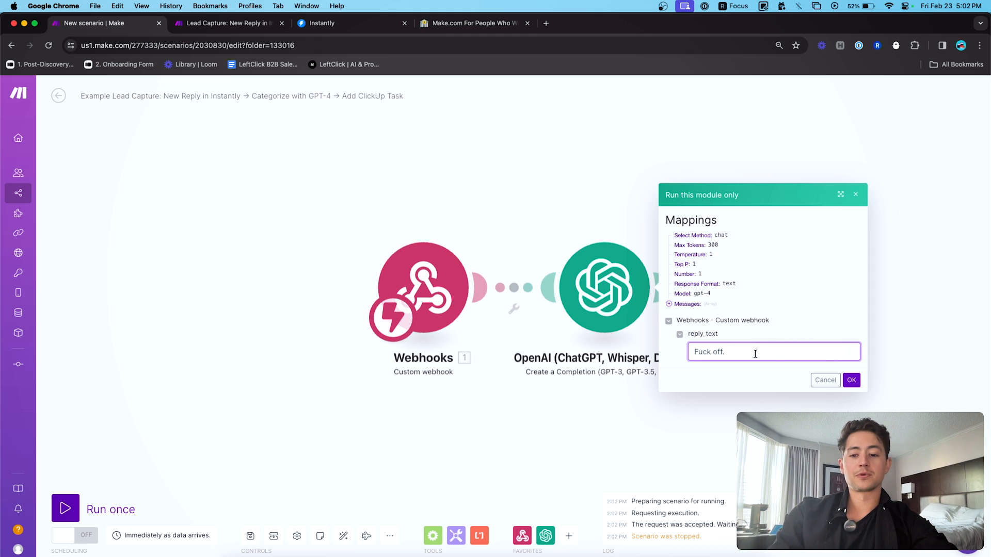
pyautogui.click(851, 379)
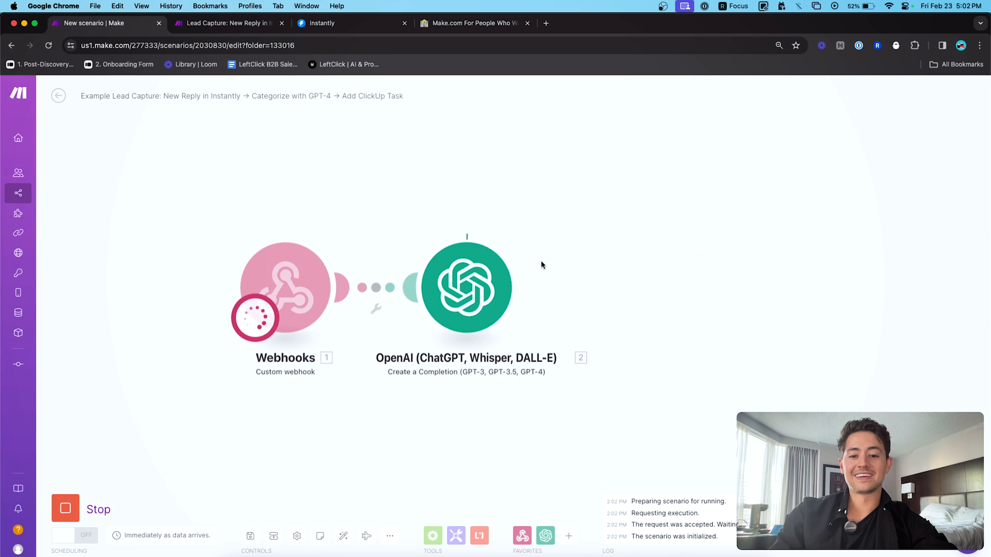
pyautogui.click(526, 239)
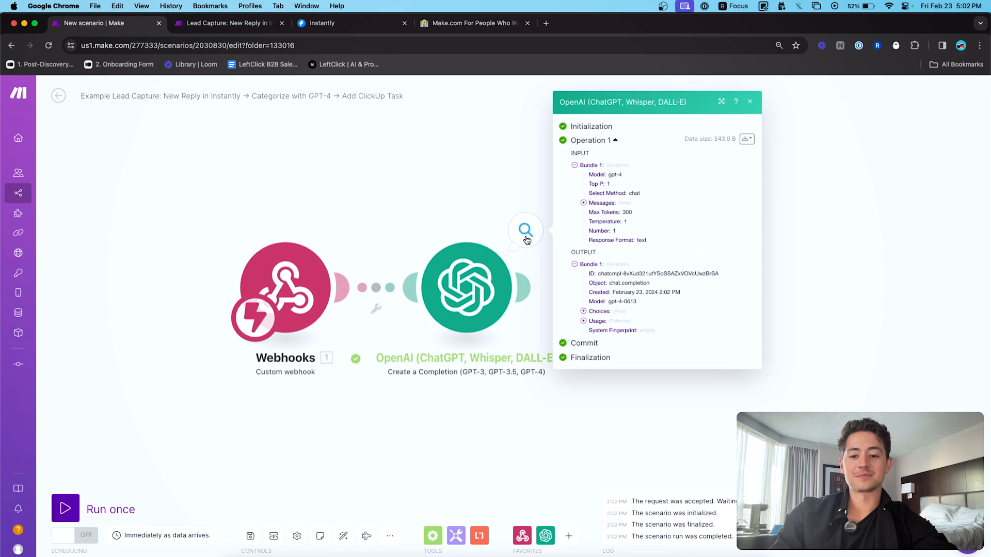
pyautogui.click(599, 312)
pyautogui.click(617, 330)
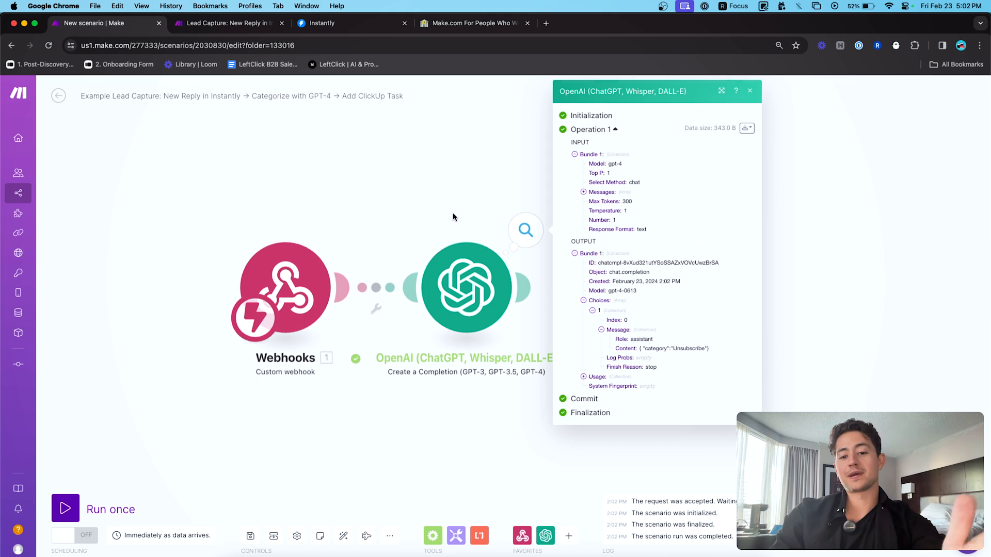
pyautogui.rightClick(461, 273)
pyautogui.click(493, 297)
# - Run the OpenAI module on a sample reply saying they're busy and to follow up later
pyautogui.click(635, 348)
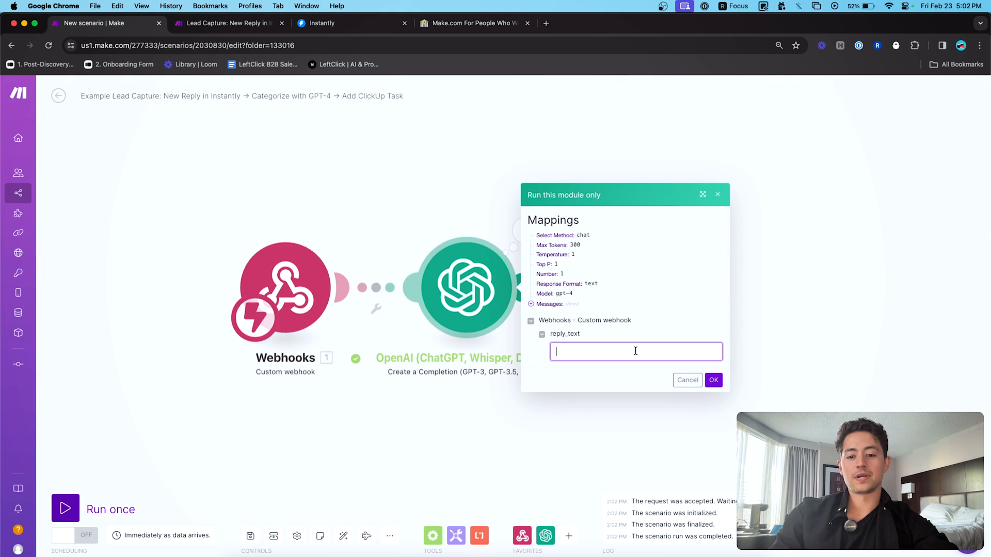
pyautogui.write('Hey Nick\\n\\n\\nThis s')
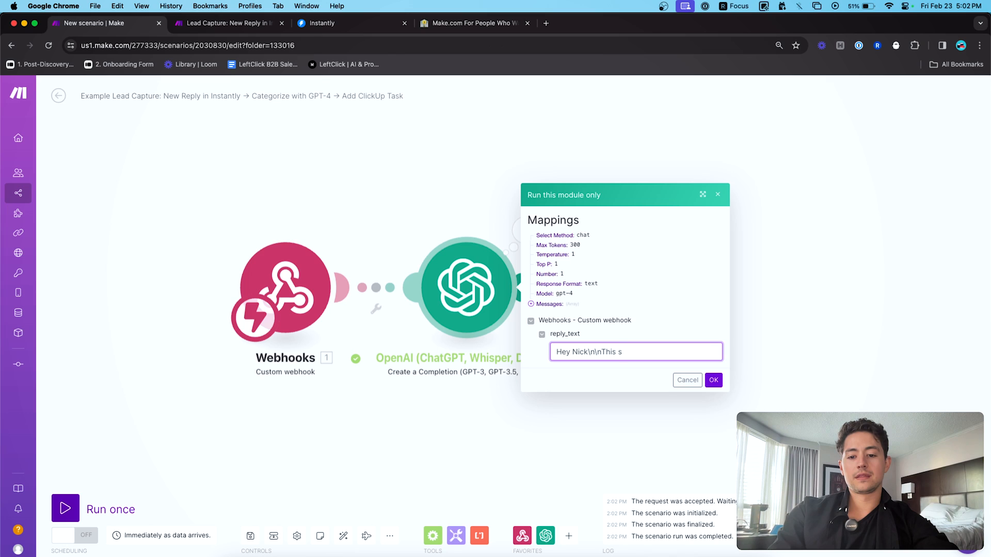
pyautogui.write('ounds great man but')
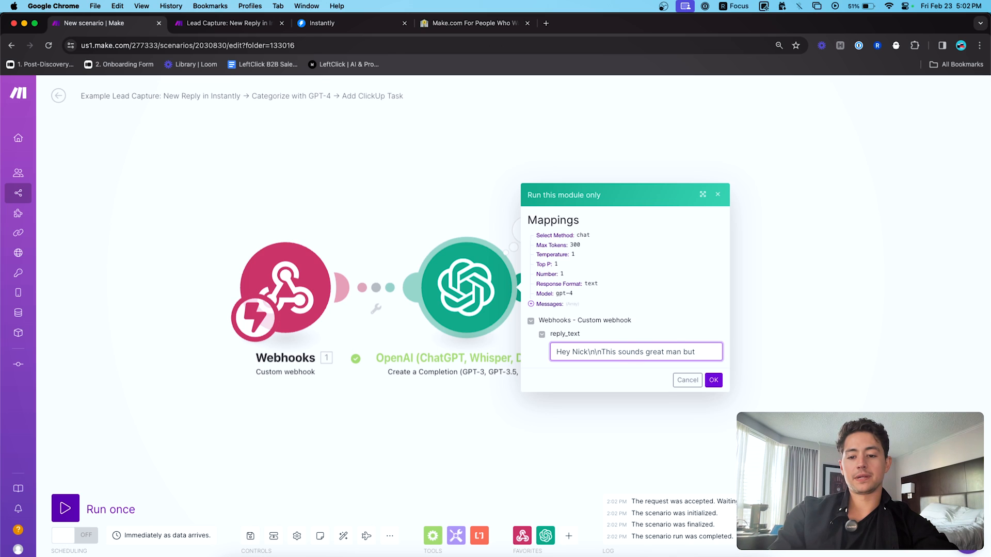
pyautogui.write(" we're just a little busy right")
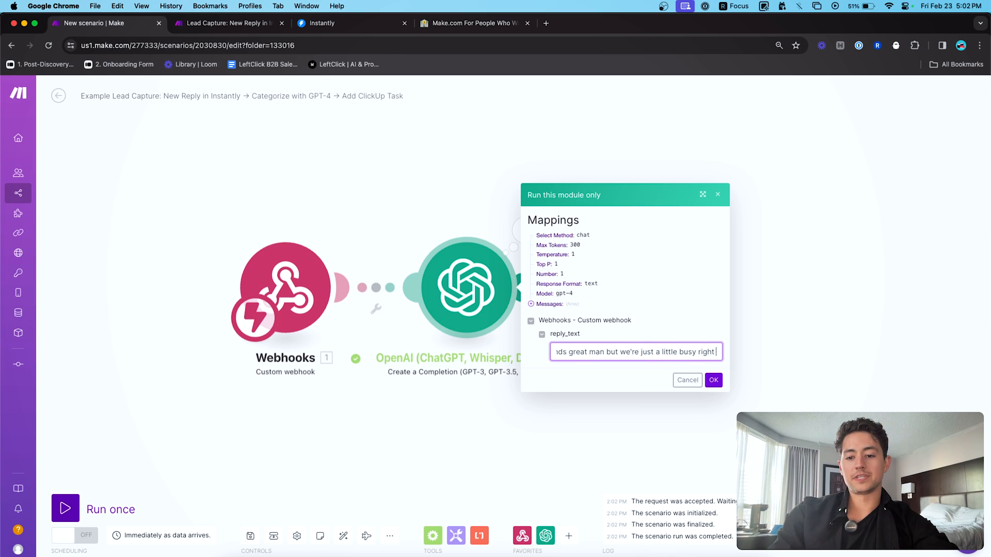
pyautogui.write(' now. Ma')
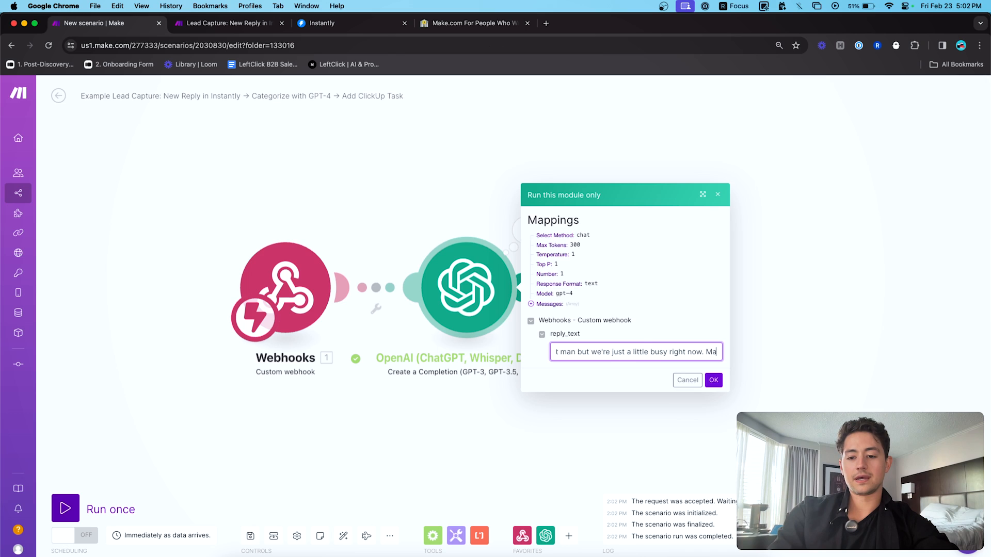
pyautogui.write('ybe follow up')
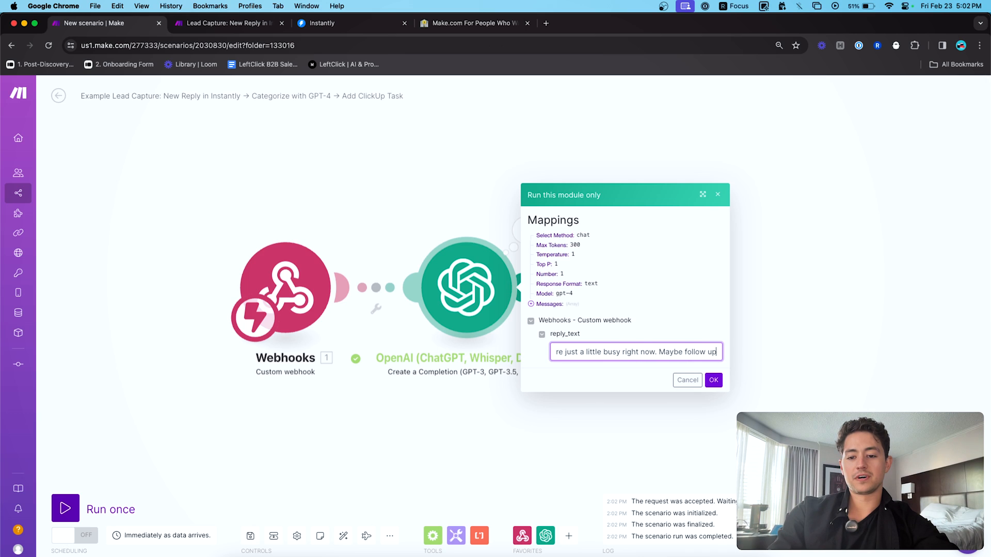
pyautogui.write(' in a few months OK?')
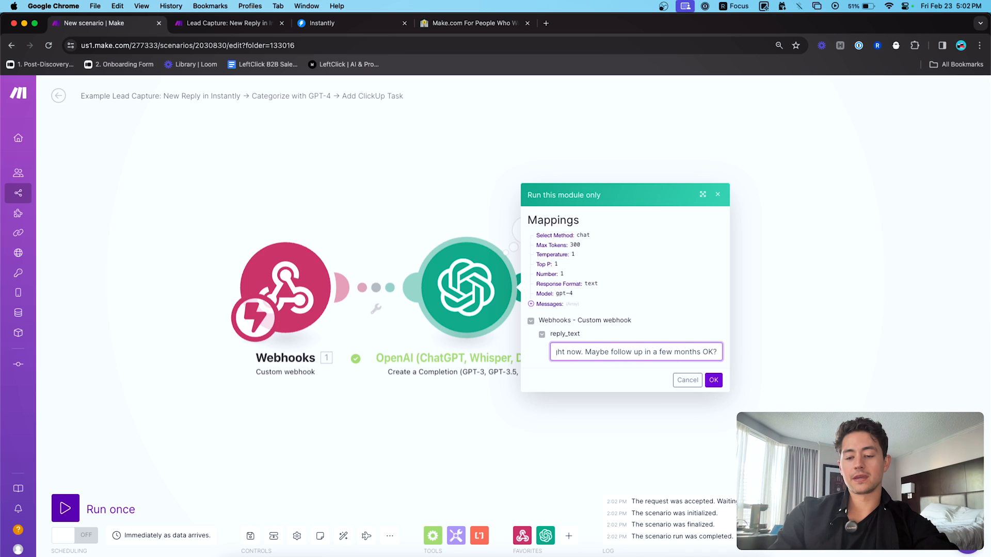
pyautogui.write('\\n\\nN')
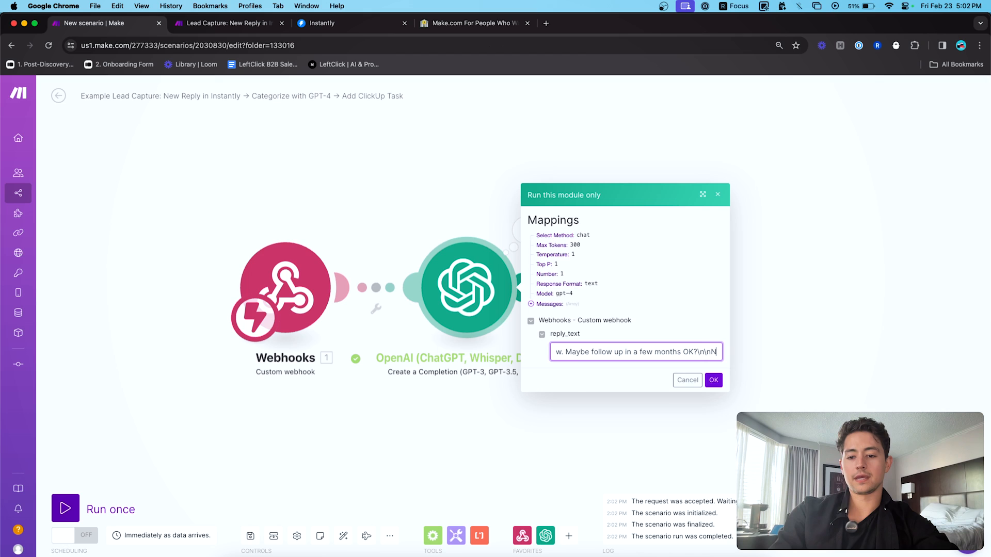
pyautogui.write('eter')
pyautogui.click(719, 379)
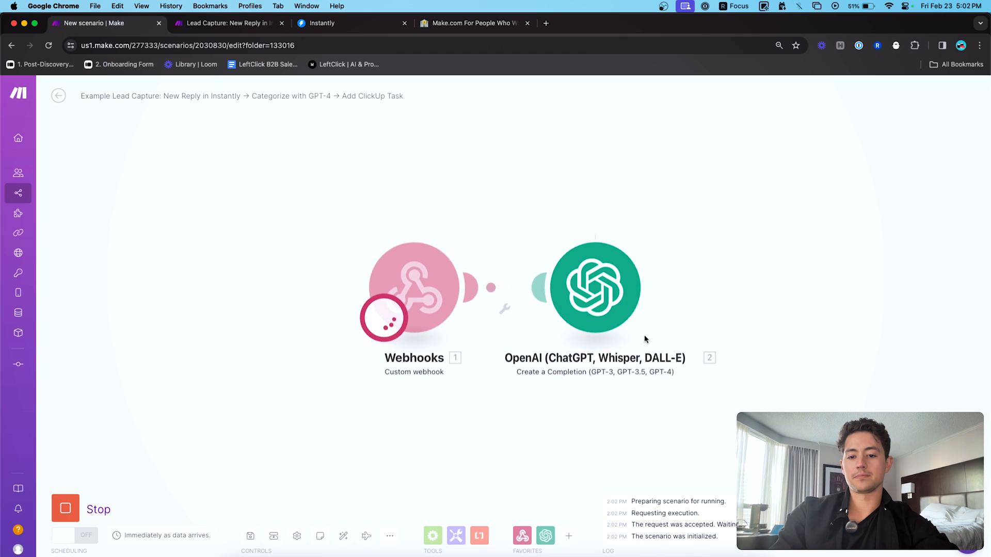
# - Check Choices > 1 > Message shows {"category":"Interested"}, then close the output details
pyautogui.click(663, 230)
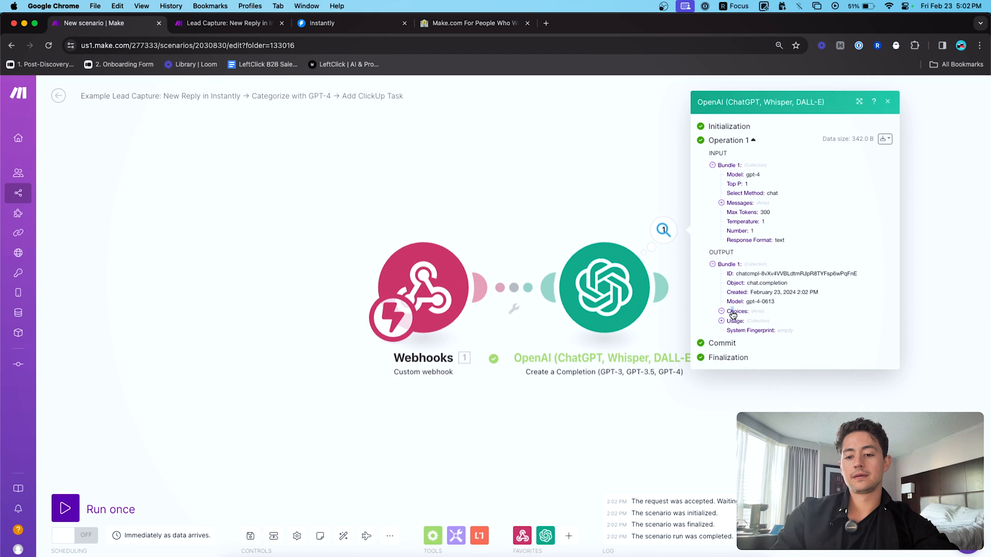
pyautogui.click(733, 312)
pyautogui.click(736, 321)
pyautogui.click(750, 339)
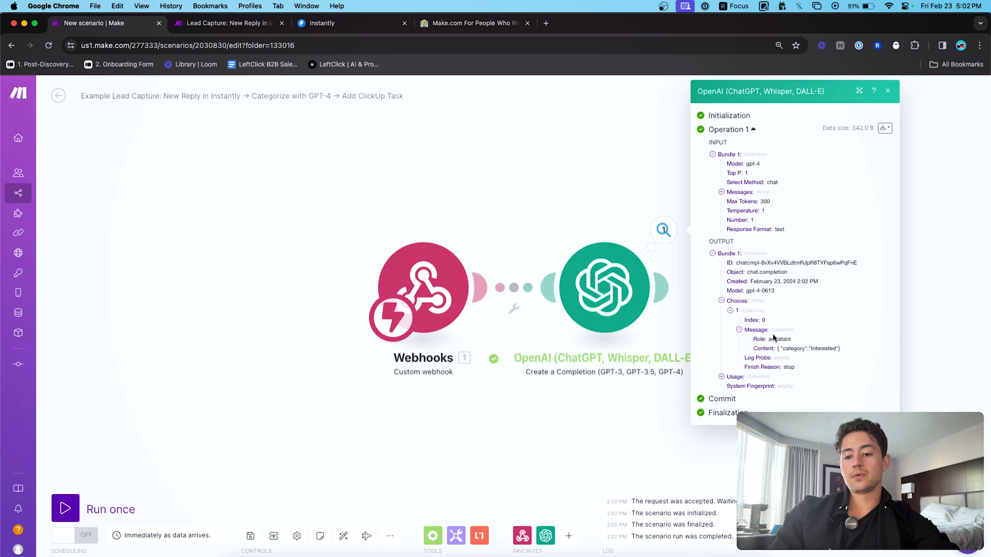
pyautogui.moveTo(841, 349); pyautogui.dragTo(789, 349)
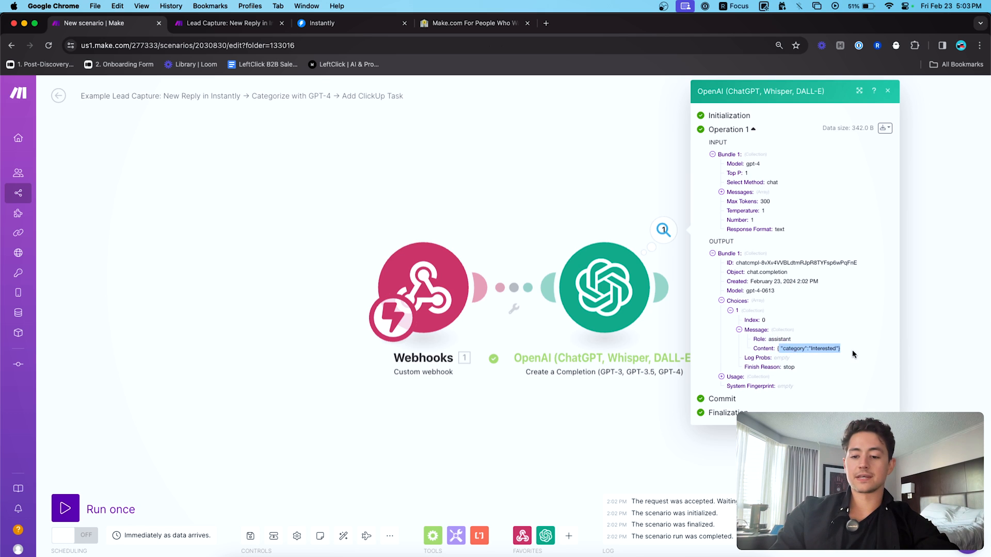
pyautogui.scroll(5, 839, 347)
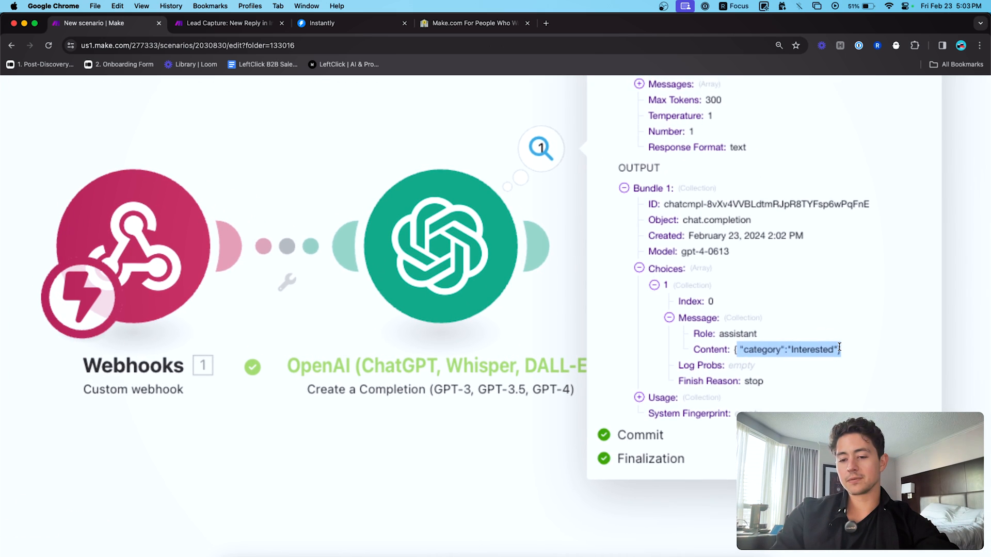
pyautogui.scroll(5, 840, 347)
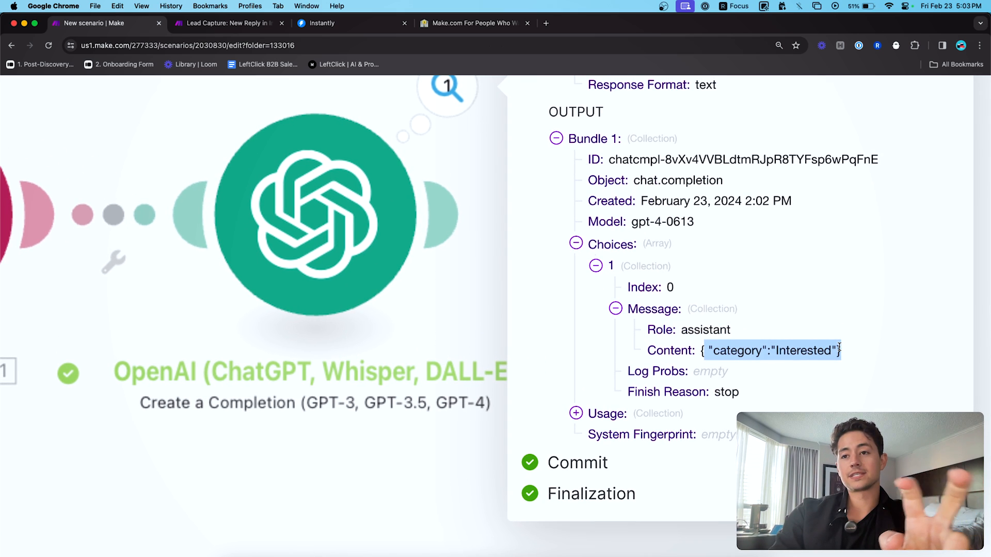
pyautogui.scroll(-1, 839, 346)
pyautogui.scroll(-5, 840, 347)
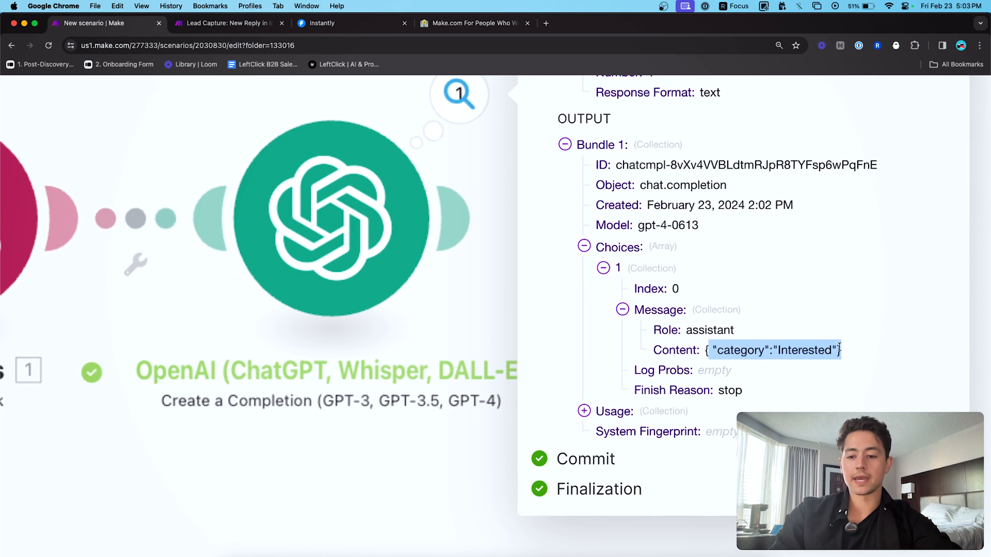
pyautogui.scroll(-3, 840, 347)
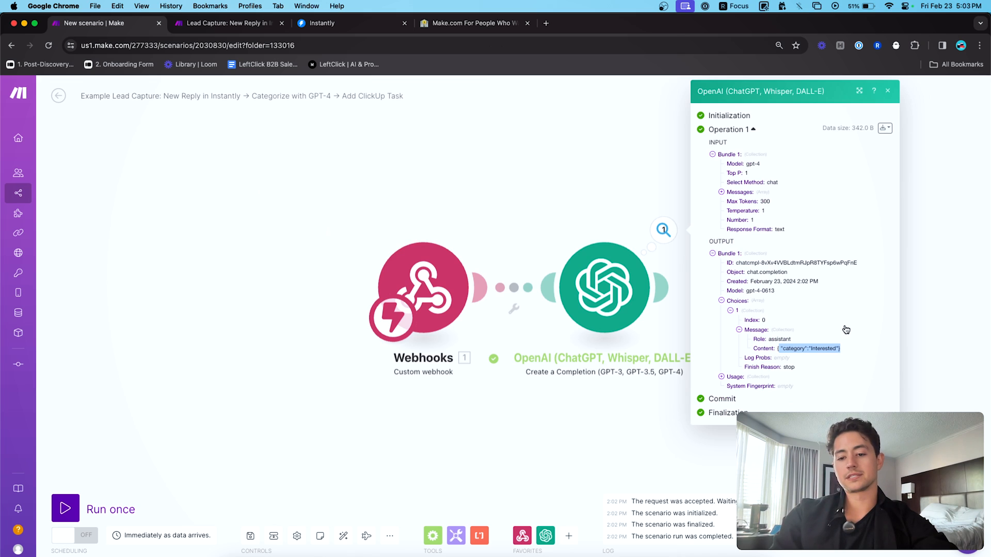
pyautogui.click(555, 157)
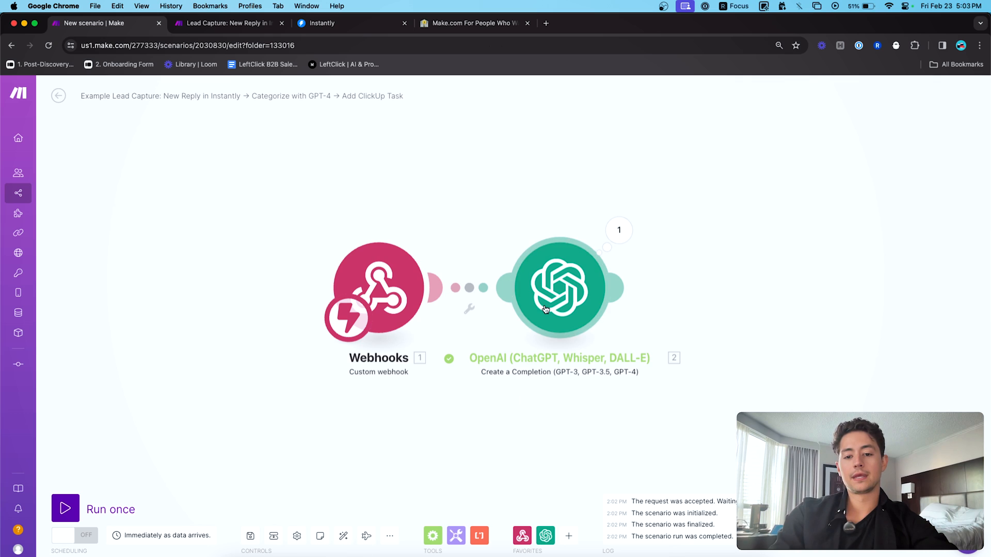
pyautogui.moveTo(572, 191); pyautogui.dragTo(479, 187)
# - Run only the OpenAI module on a new sample reply asking for a call back
pyautogui.rightClick(475, 261)
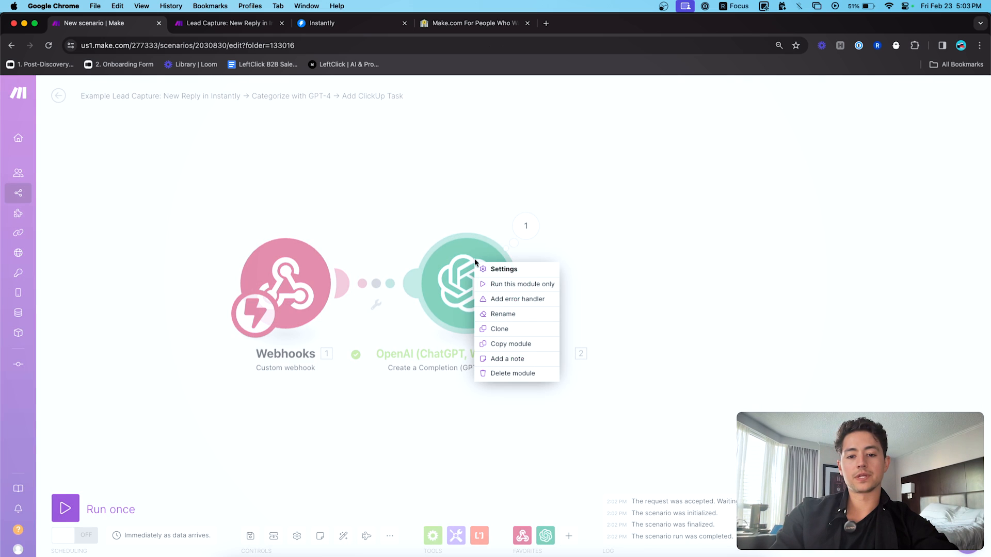
pyautogui.click(504, 284)
pyautogui.click(622, 345)
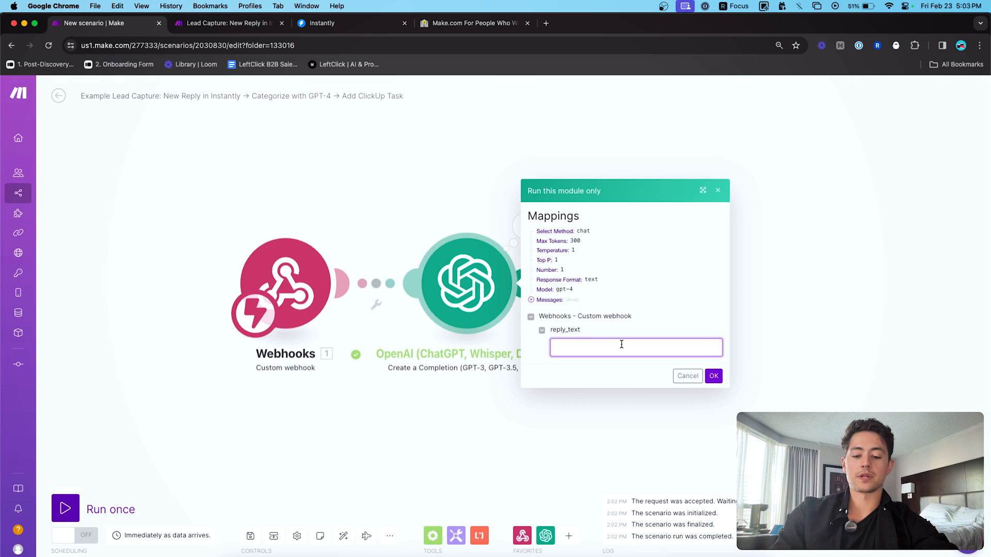
pyautogui.write('This sounds awesome')
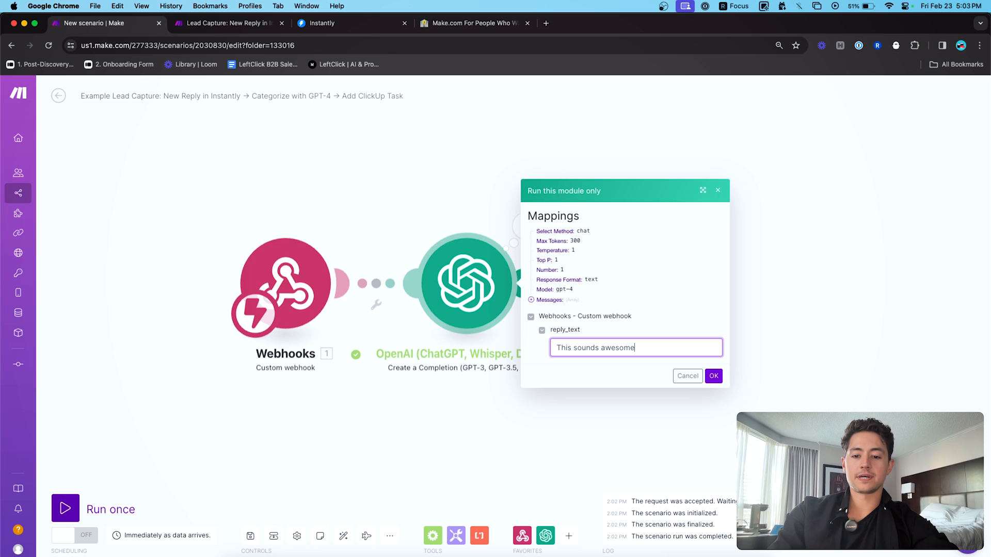
pyautogui.hotkey('alt', 'shift', 'Left')
pyautogui.press('Left')
pyautogui.hotkey('alt', 'shift', 'Left')
pyautogui.write('is ')
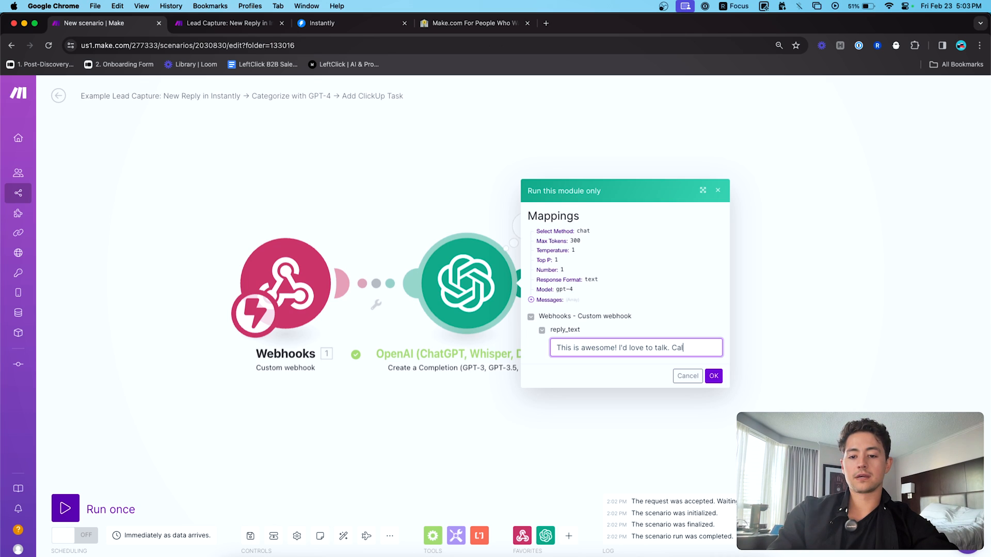
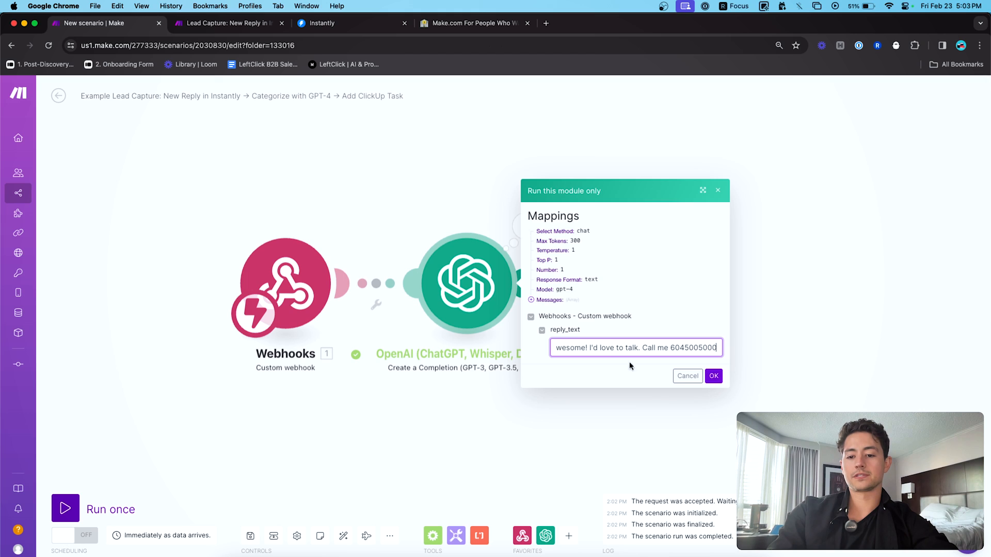
pyautogui.click(712, 376)
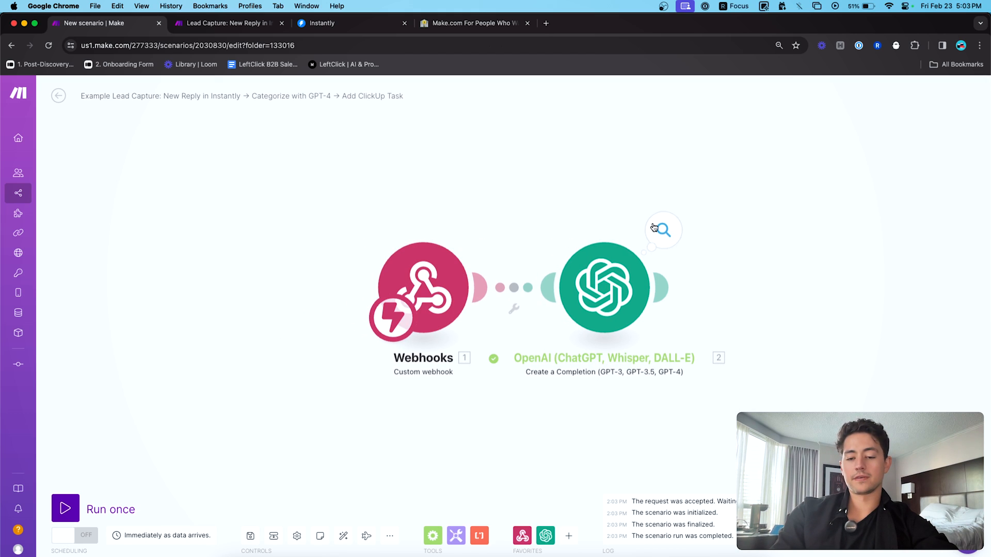
# - Expand the output's Choices > 1 > Message to see the category Positive
pyautogui.click(659, 231)
pyautogui.click(733, 312)
pyautogui.click(737, 320)
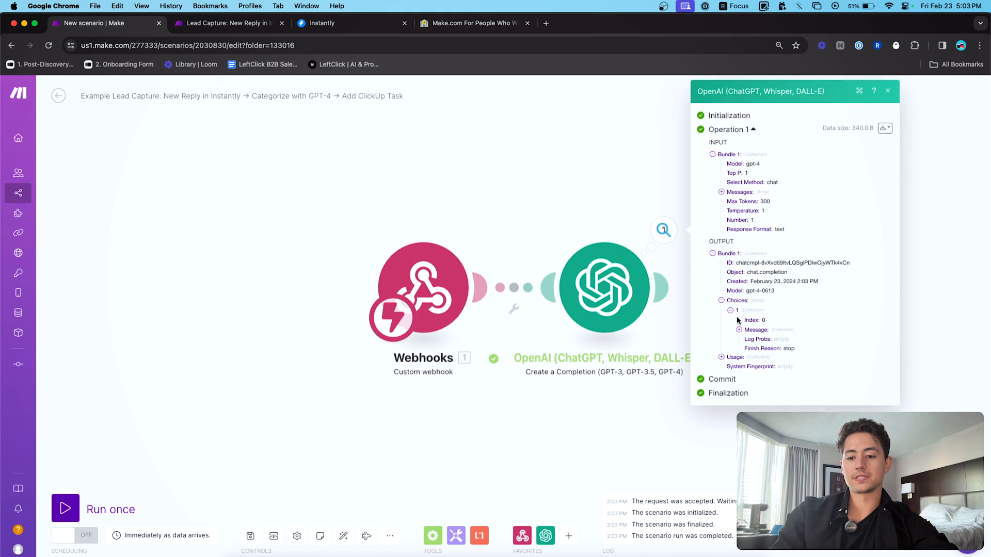
pyautogui.click(748, 331)
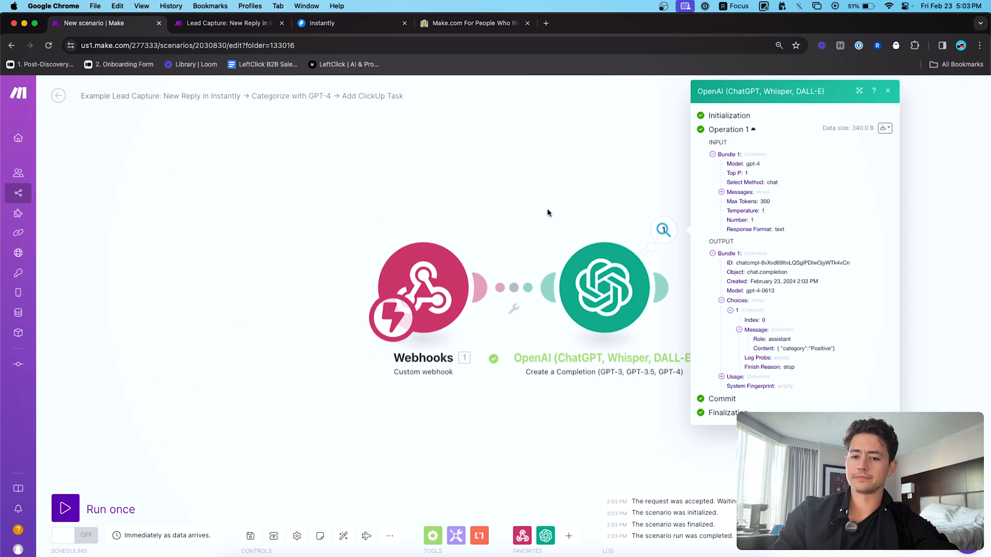
pyautogui.moveTo(547, 213); pyautogui.dragTo(382, 212)
# - In the OpenAI module's Message 2 prompt, start replacing the fallback category word with Positive
pyautogui.click(439, 287)
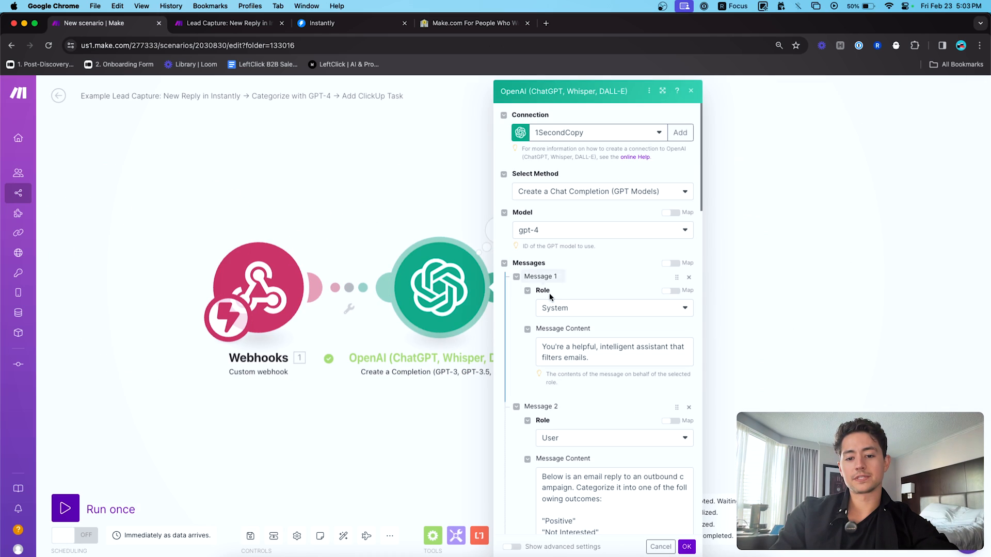
pyautogui.scroll(-5, 550, 297)
pyautogui.click(577, 299)
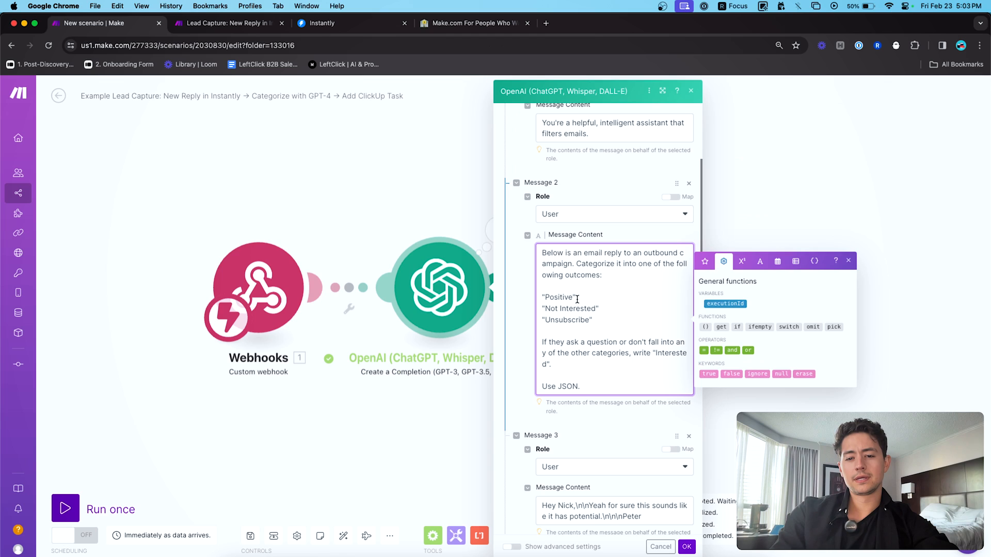
pyautogui.doubleClick(579, 298)
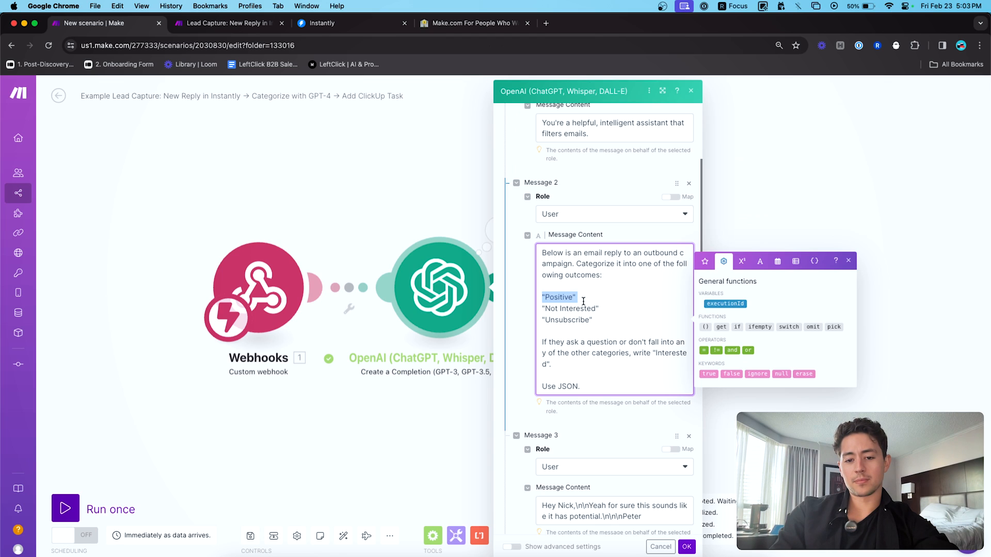
pyautogui.doubleClick(586, 306)
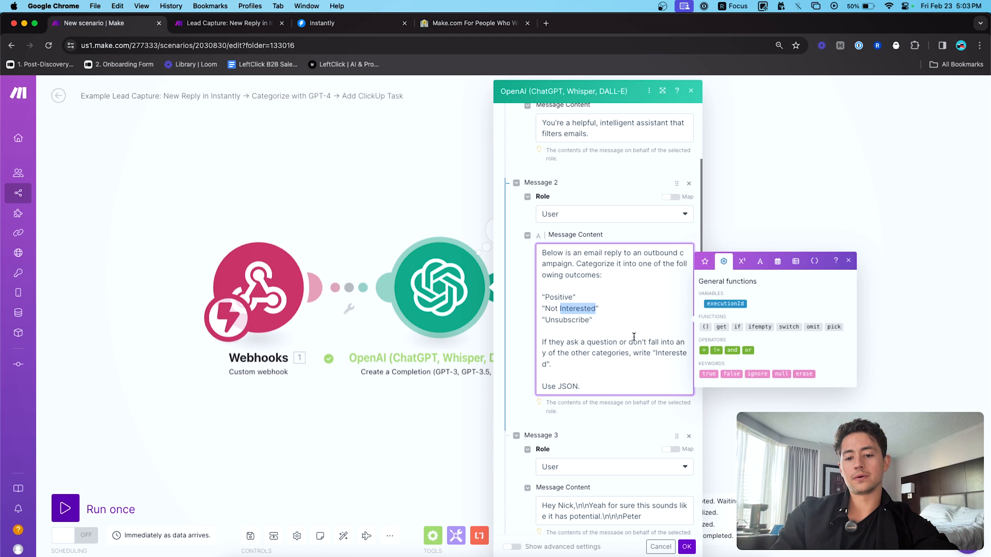
pyautogui.doubleClick(665, 351)
pyautogui.scroll(-2, 653, 341)
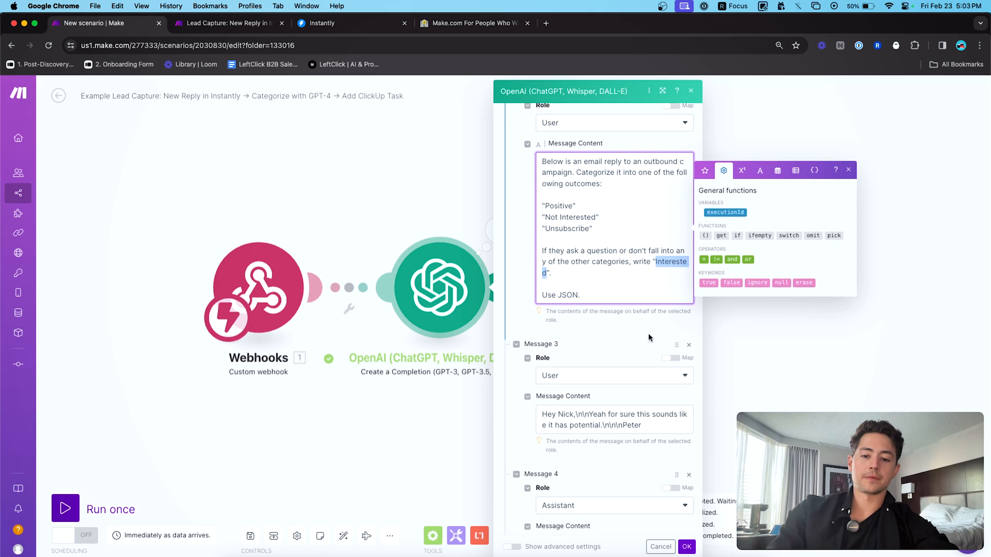
pyautogui.write('Positive')
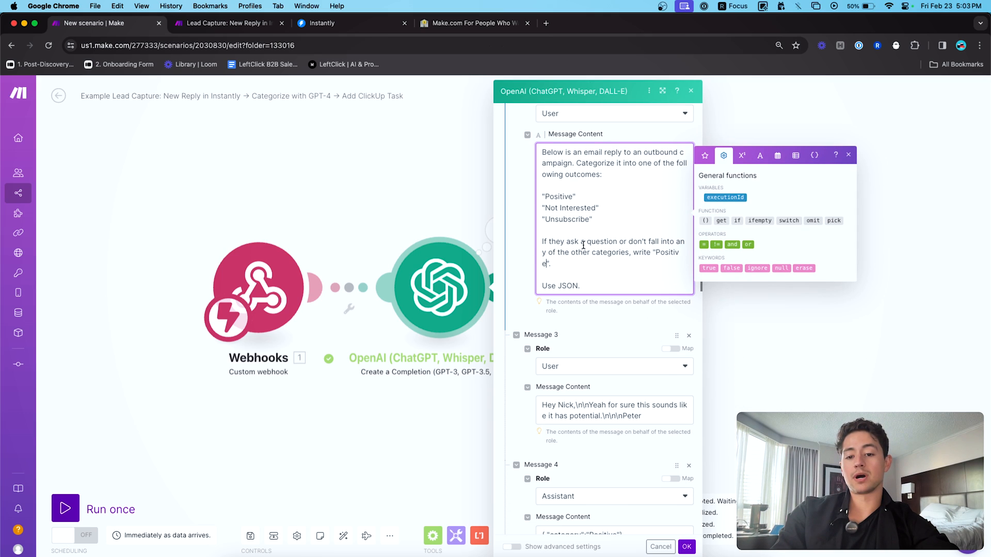
# - Make the fallback sentence's category word 'Positive' and select the whole prompt
pyautogui.click(619, 264)
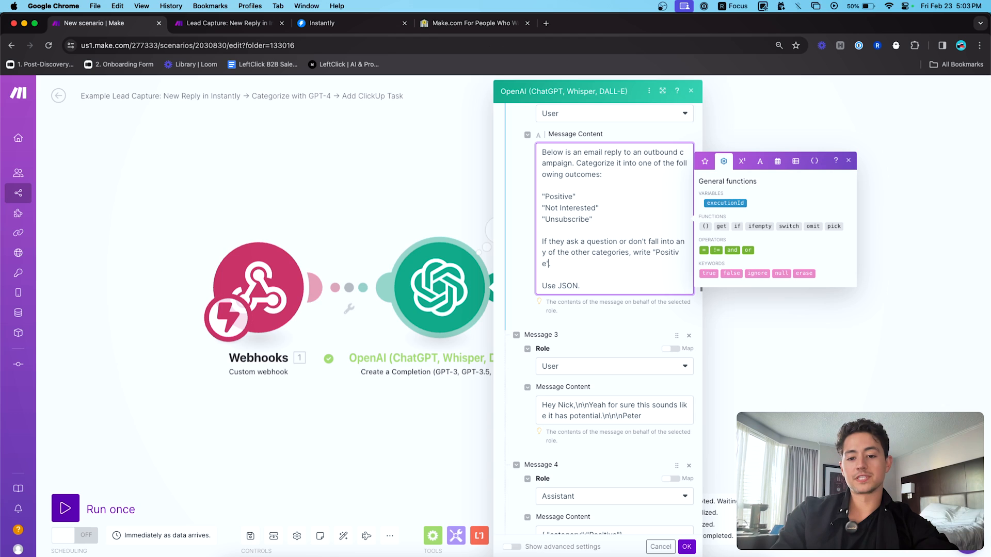
pyautogui.doubleClick(668, 252)
pyautogui.write('Intereste')
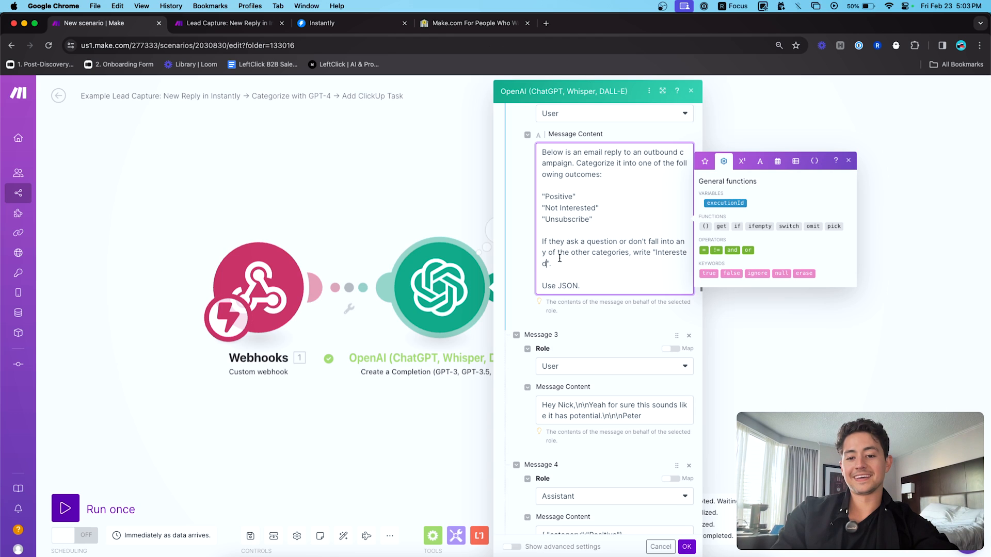
pyautogui.doubleClick(656, 253)
pyautogui.press('BackSpace')
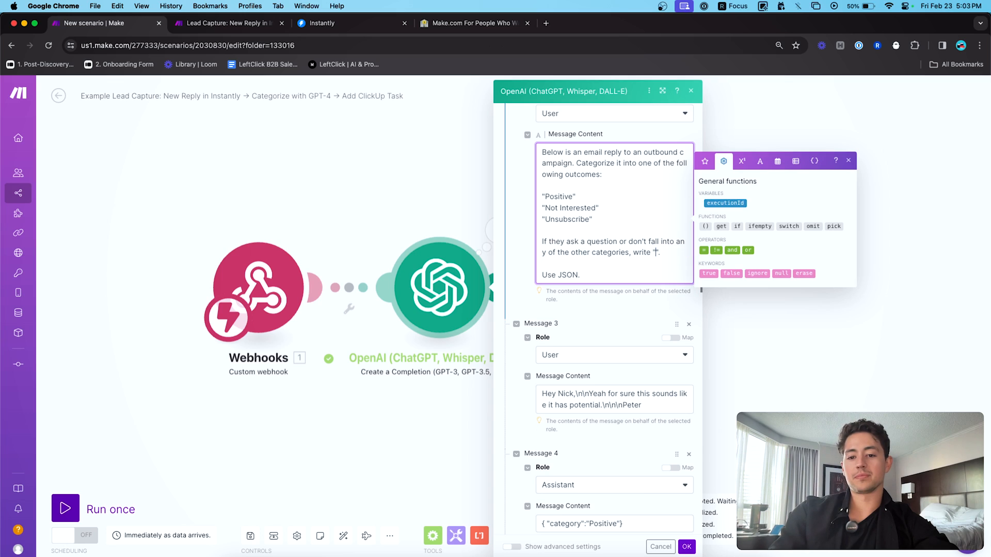
pyautogui.write('Positive')
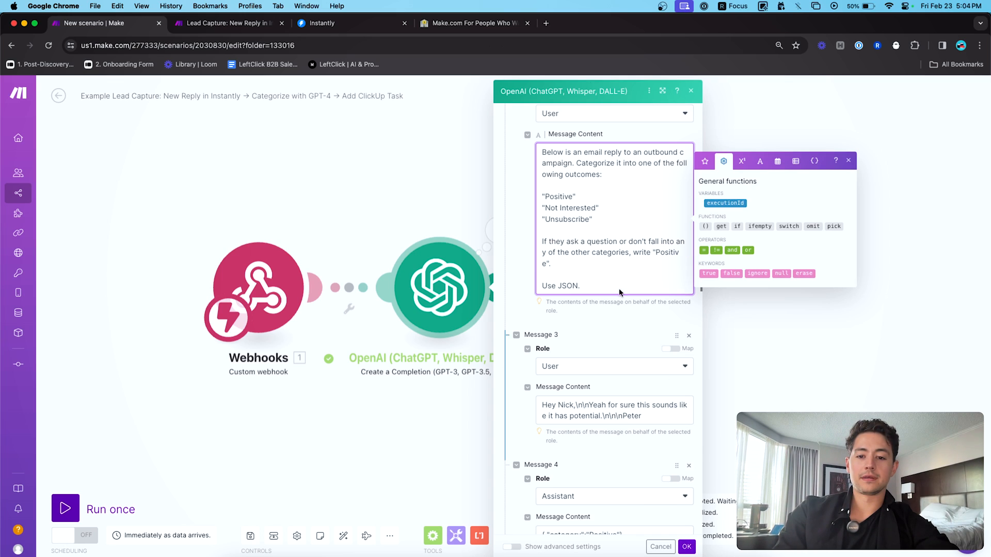
pyautogui.press('super+a')
pyautogui.press('super+c')
# - Save the prompt and paste it into the Lead Capture scenario's Message 2, making Positive the fallback
pyautogui.click(687, 547)
pyautogui.hotkey('ctrl', 'Tab')
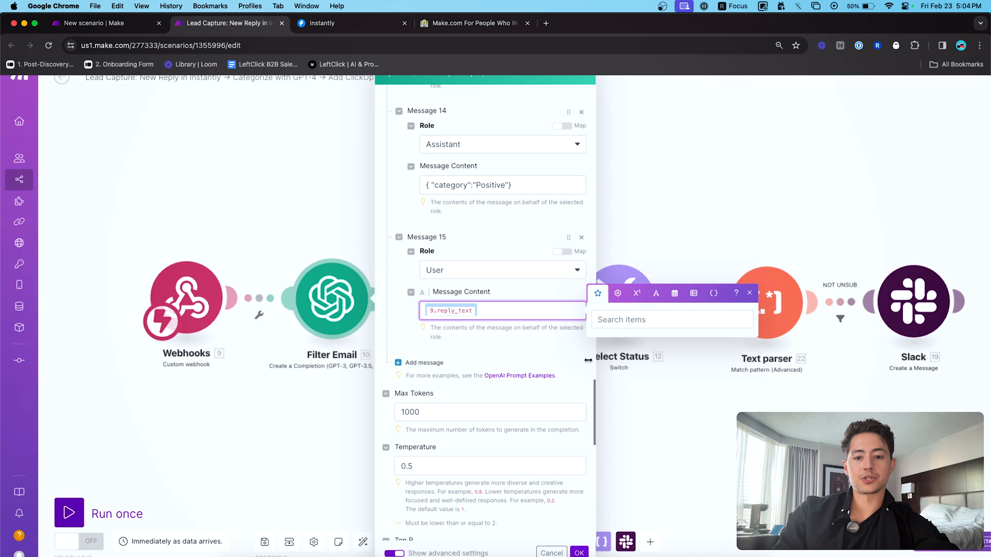
pyautogui.scroll(20, 490, 336)
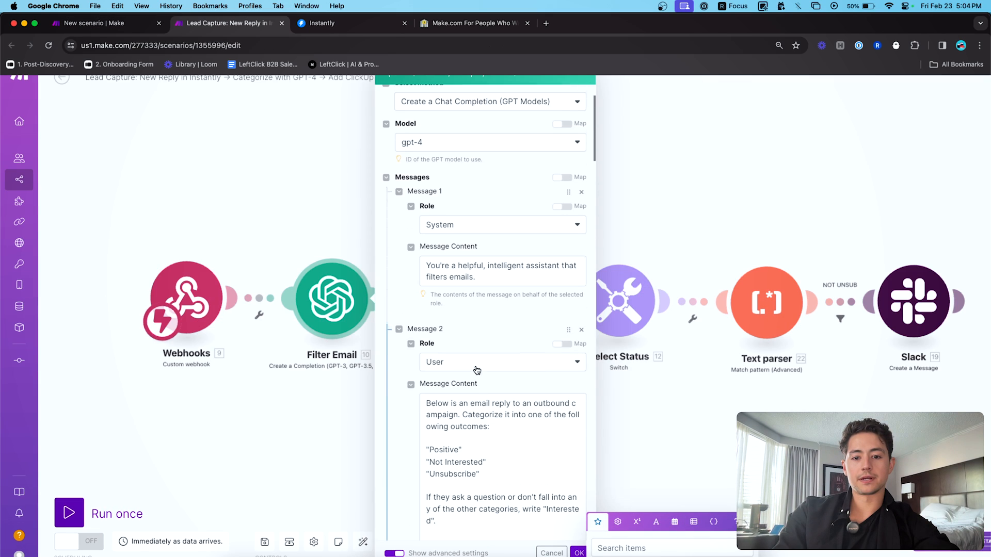
pyautogui.scroll(-1, 434, 361)
pyautogui.click(475, 326)
pyautogui.press('super+a')
pyautogui.press('super+v')
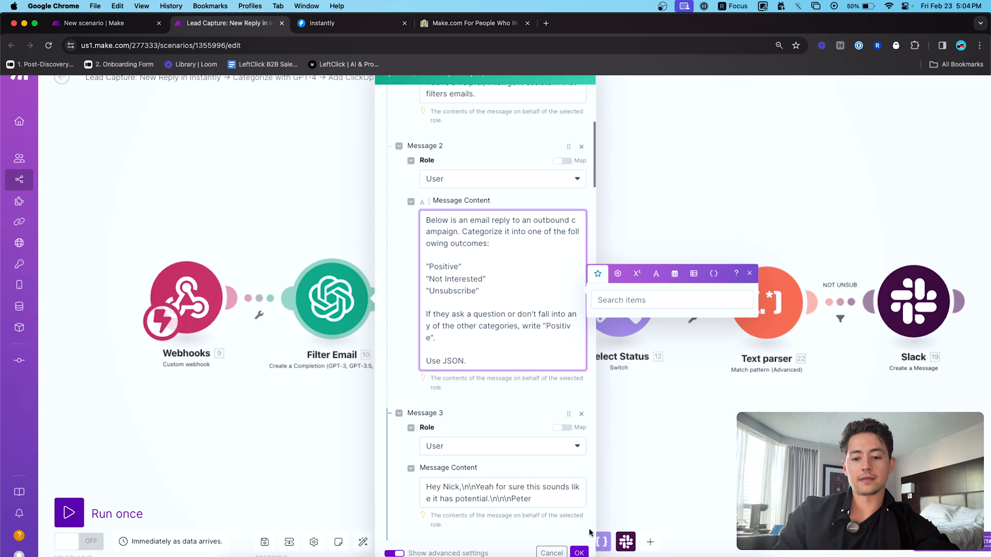
pyautogui.click(583, 554)
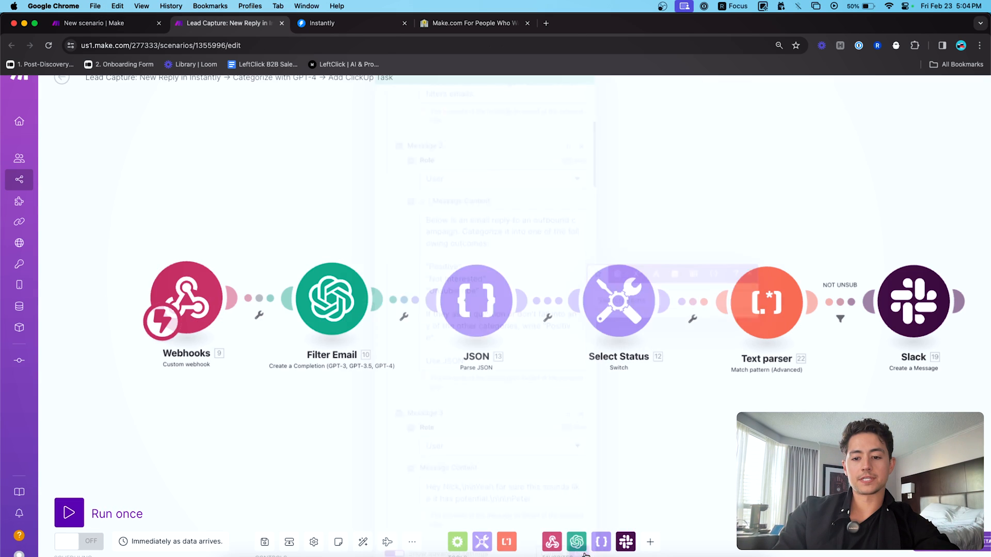
# - Review the new scenario's OpenAI module settings, then return to Instantly's webhook settings
pyautogui.click(129, 22)
pyautogui.moveTo(450, 190); pyautogui.dragTo(480, 173)
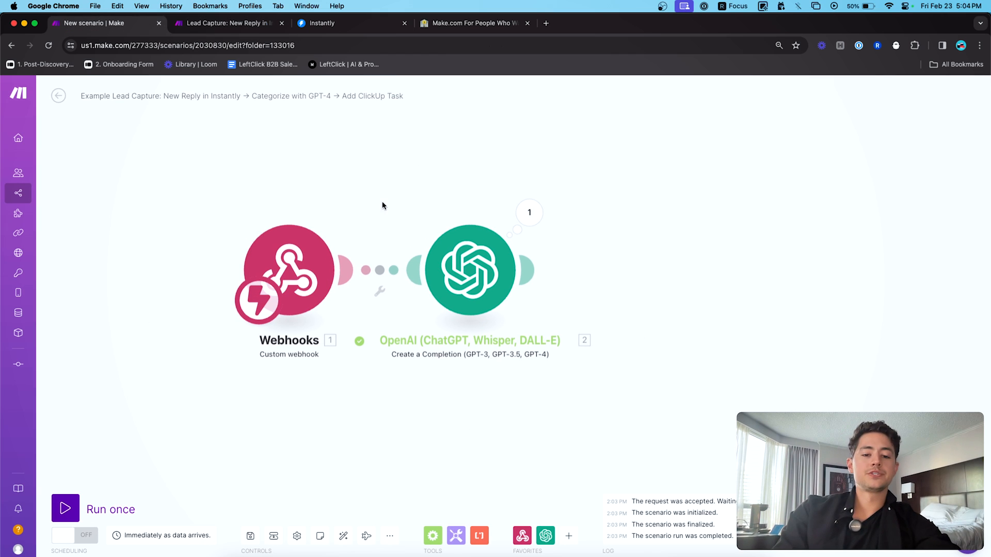
pyautogui.click(509, 281)
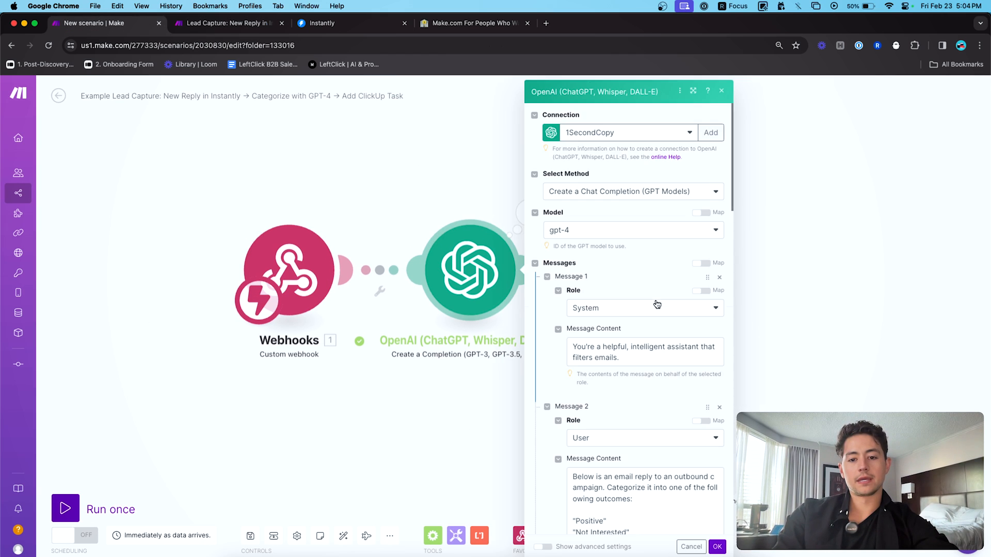
pyautogui.scroll(-3, 550, 336)
pyautogui.scroll(-5, 550, 336)
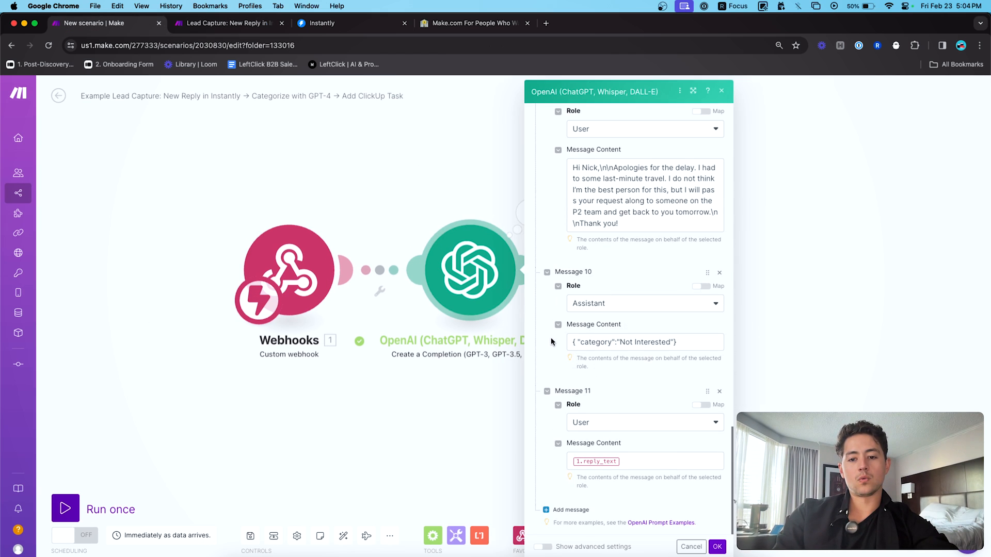
pyautogui.click(717, 547)
pyautogui.click(330, 23)
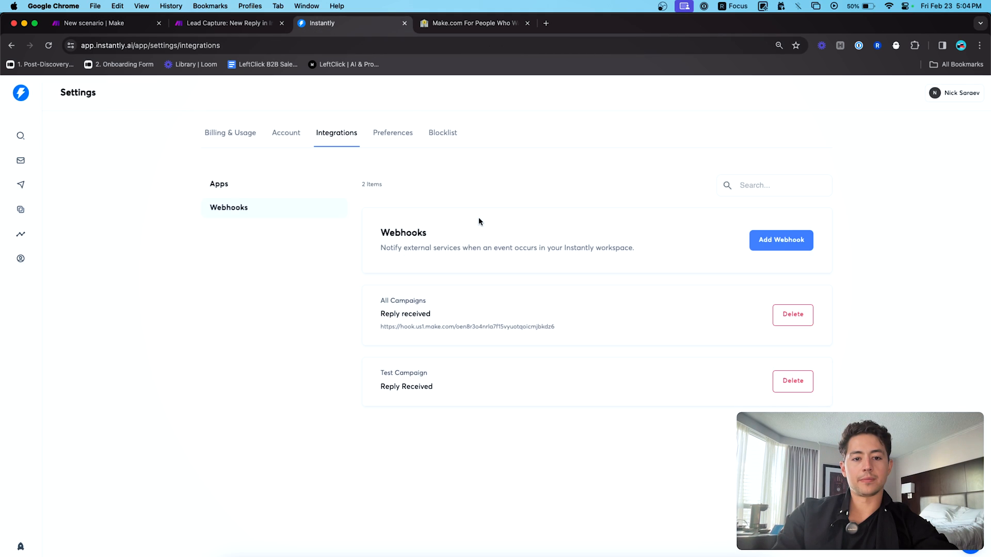
# - Delete all existing leads from Test Campaign
pyautogui.click(21, 184)
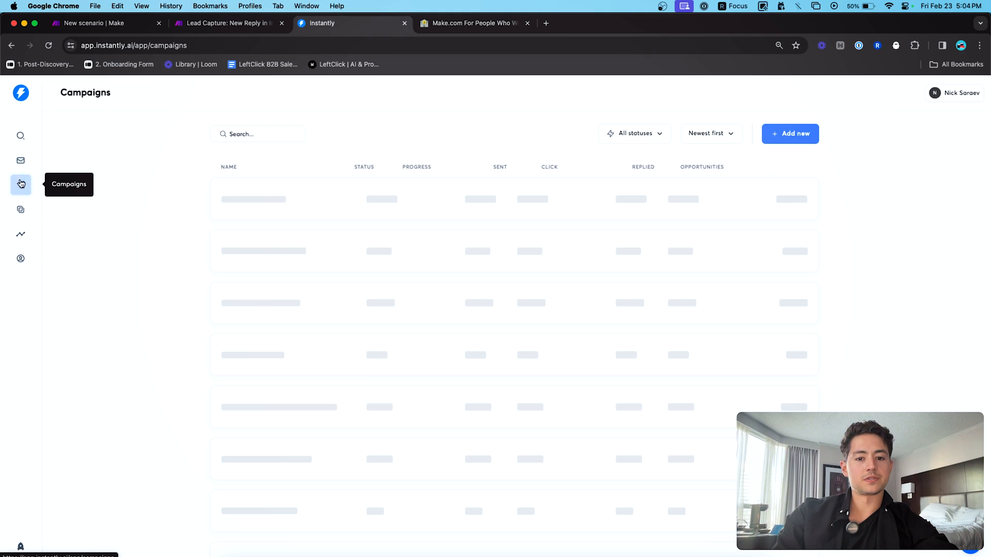
pyautogui.click(283, 199)
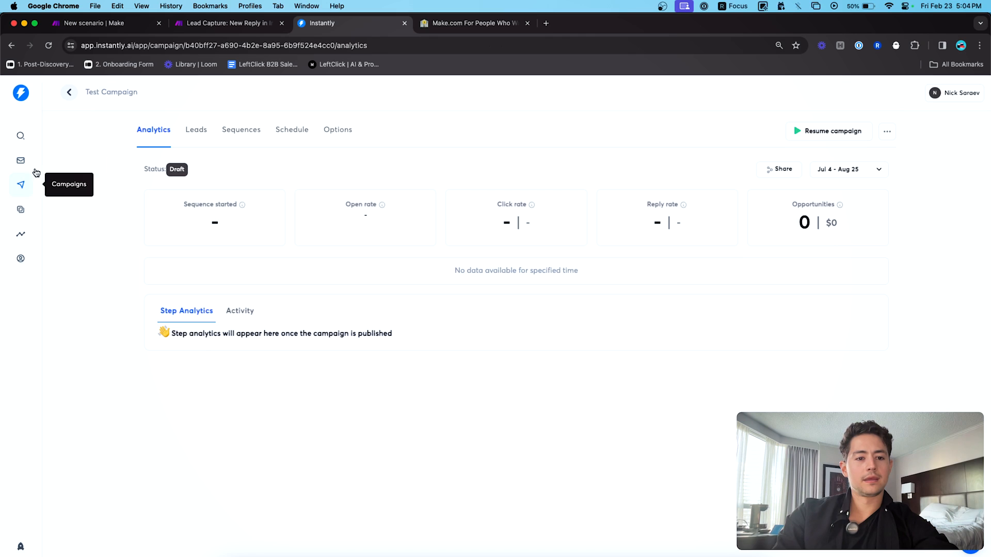
pyautogui.click(202, 131)
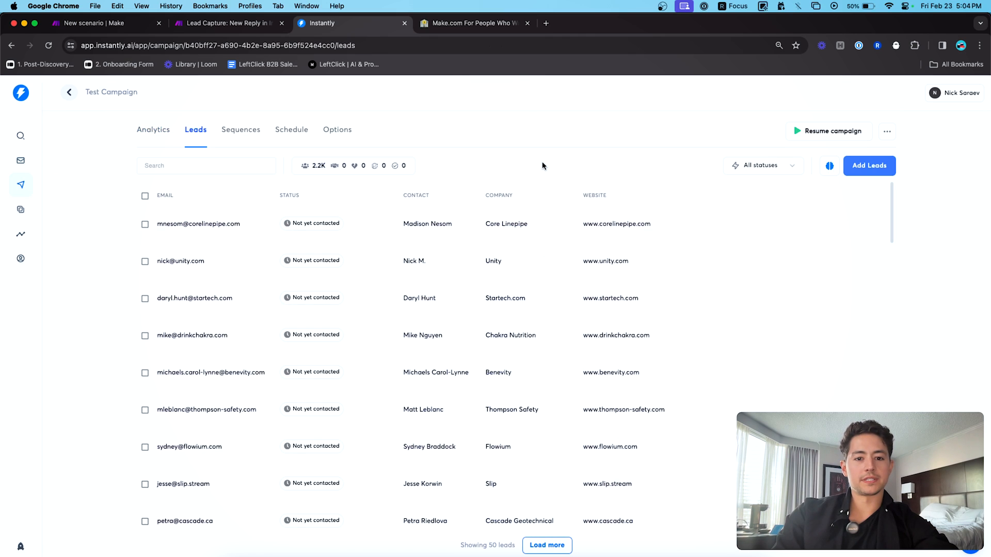
pyautogui.click(146, 196)
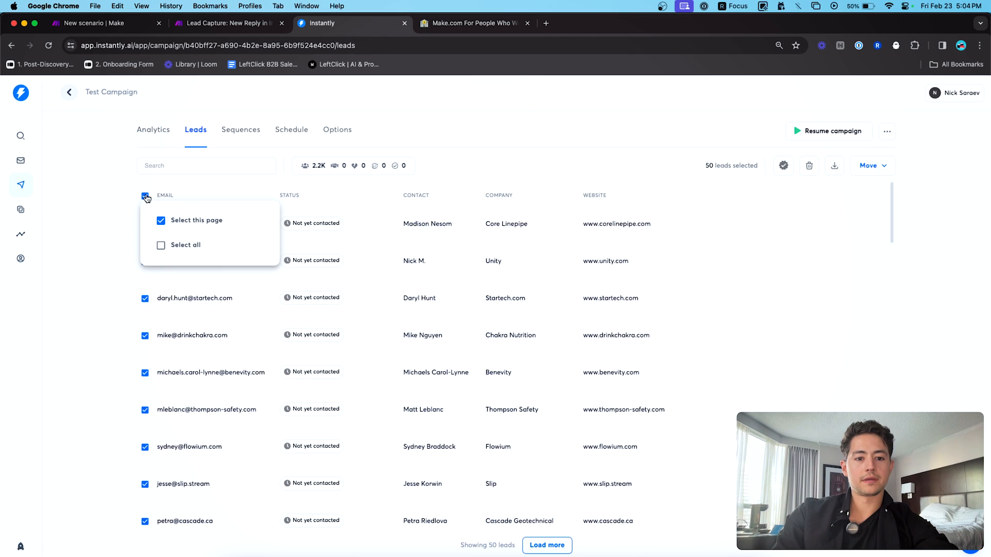
pyautogui.click(160, 244)
pyautogui.click(808, 166)
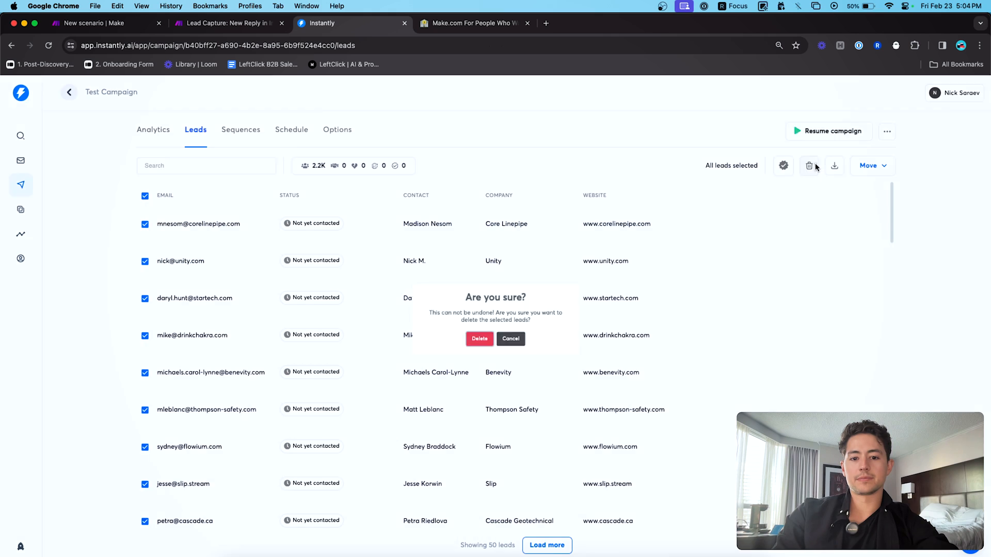
pyautogui.click(473, 346)
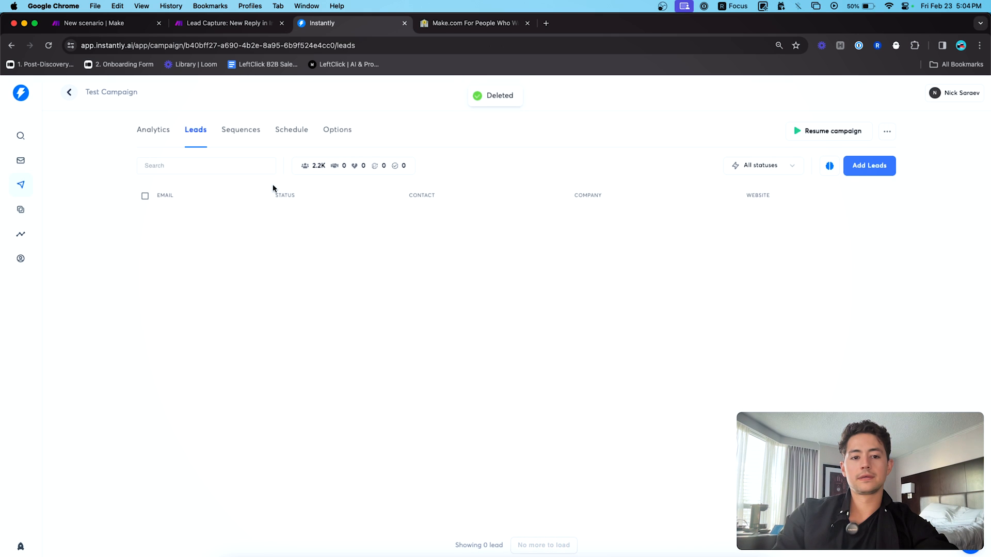
# - Manually add and upload a single test contact's e-mail address as the campaign's lead
pyautogui.click(853, 175)
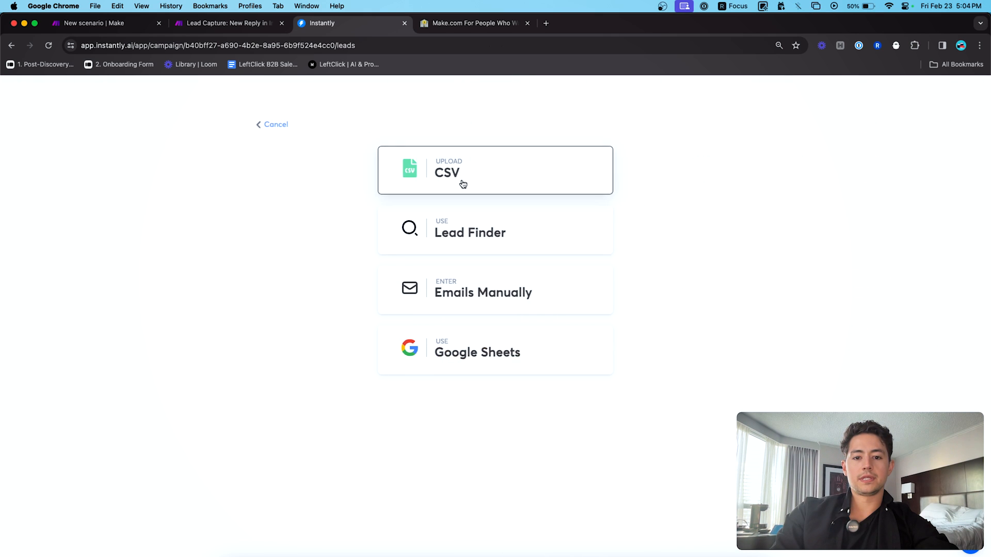
pyautogui.click(465, 284)
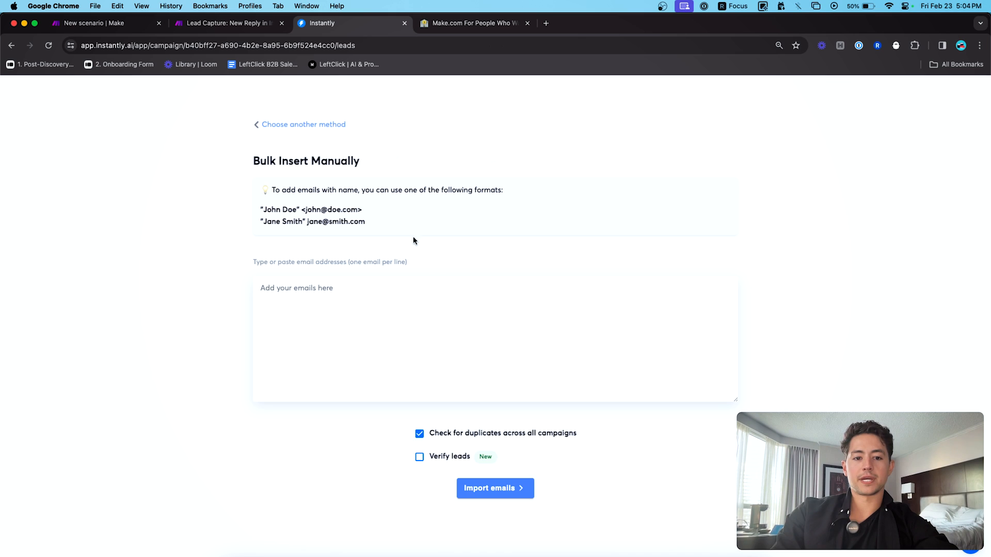
pyautogui.click(262, 289)
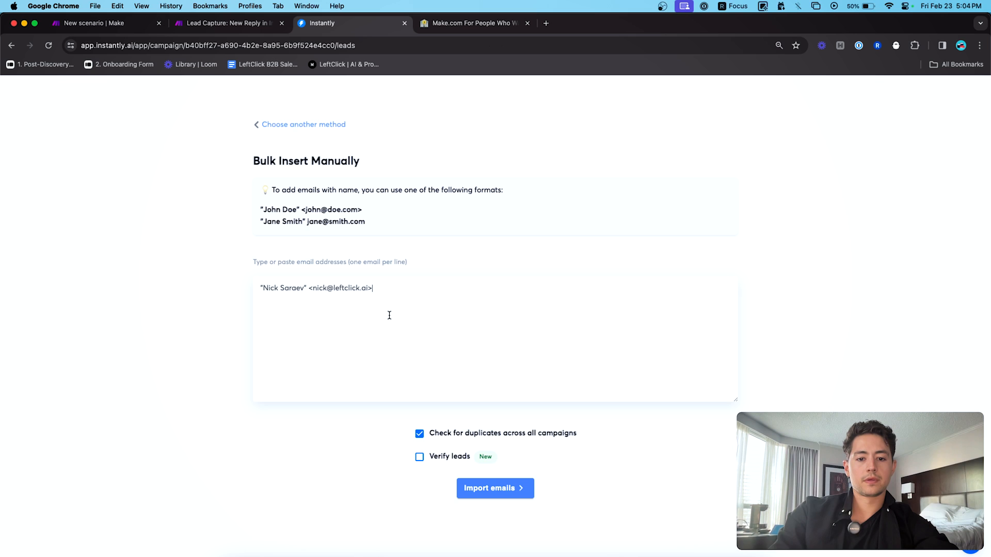
pyautogui.click(481, 488)
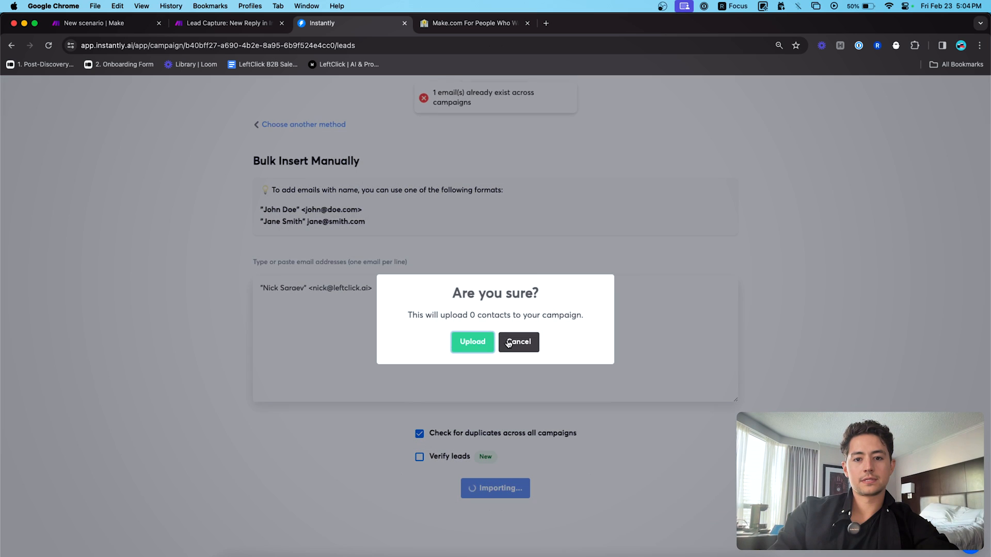
pyautogui.click(511, 342)
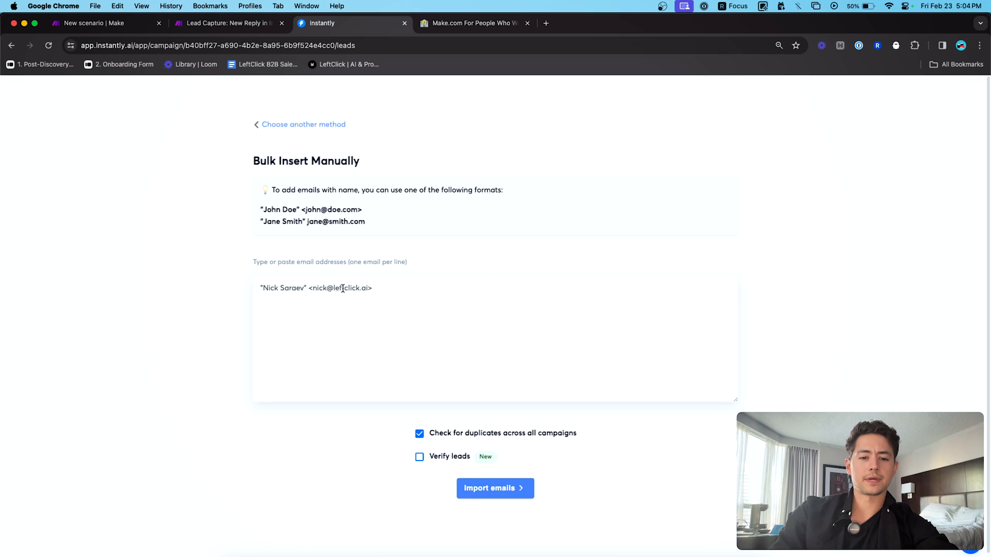
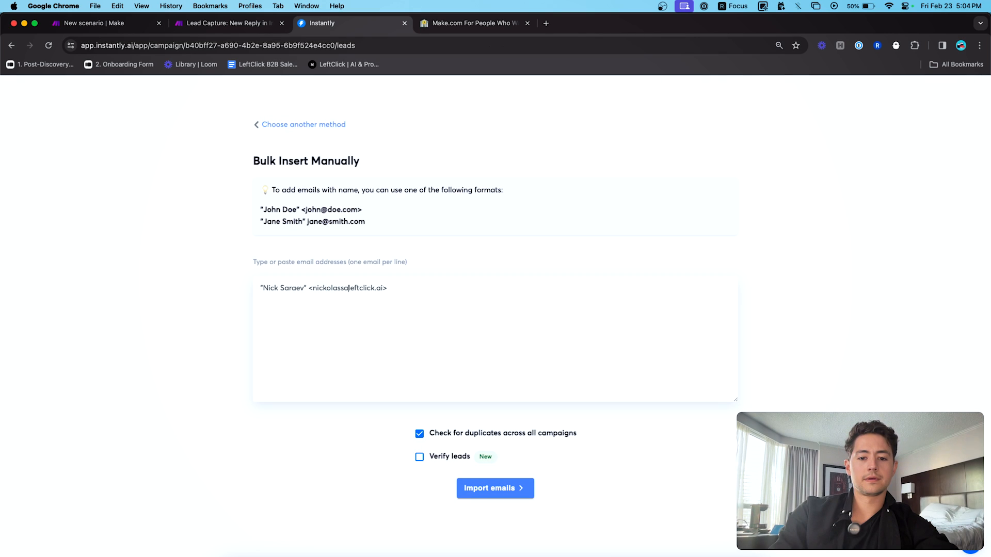
pyautogui.hotkey('alt', 'shift', 'Right')
pyautogui.hotkey('alt', 'shift', 'Right')
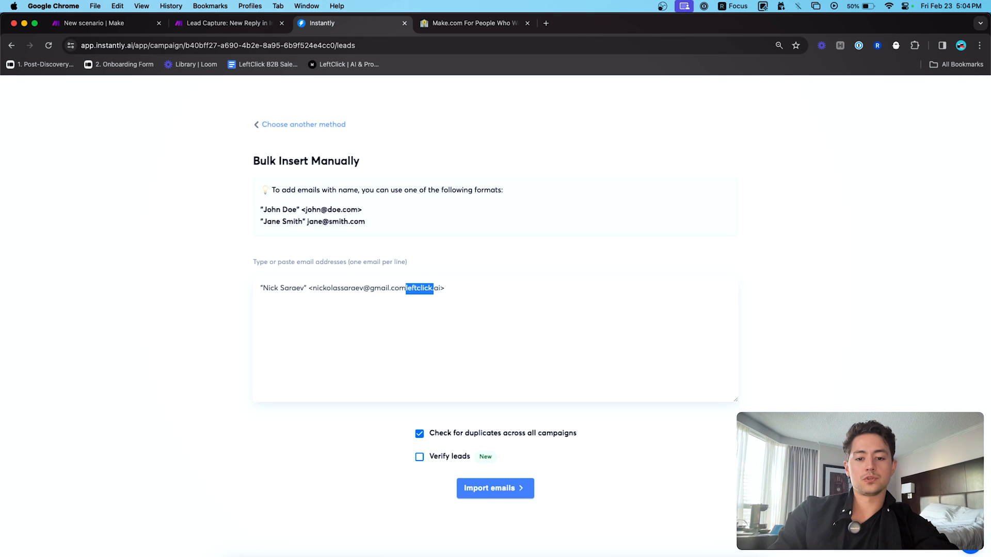
pyautogui.press('BackSpace')
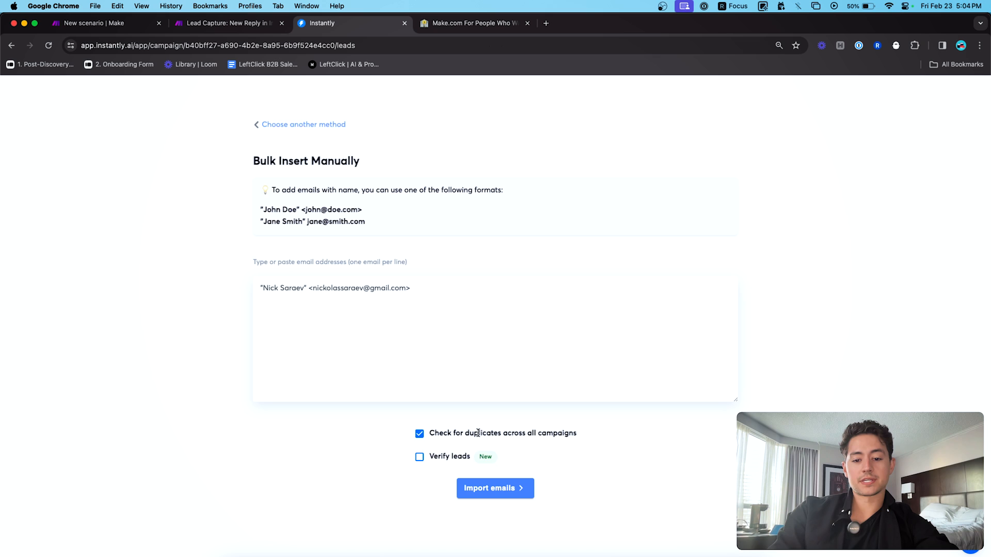
pyautogui.click(501, 487)
pyautogui.click(471, 342)
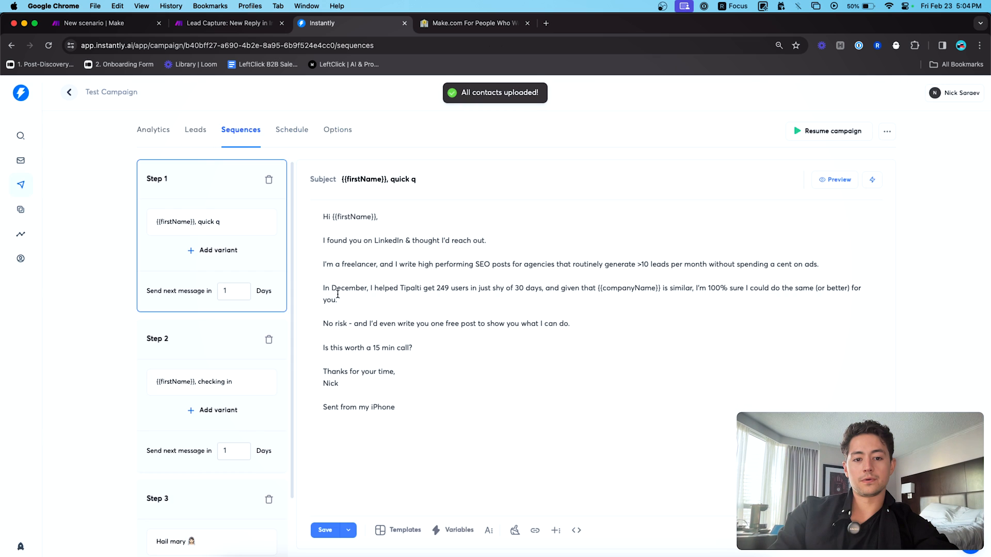
# - Delete sequence Steps 2 and 3, leaving only Step 1
pyautogui.click(269, 341)
pyautogui.click(470, 337)
pyautogui.click(268, 340)
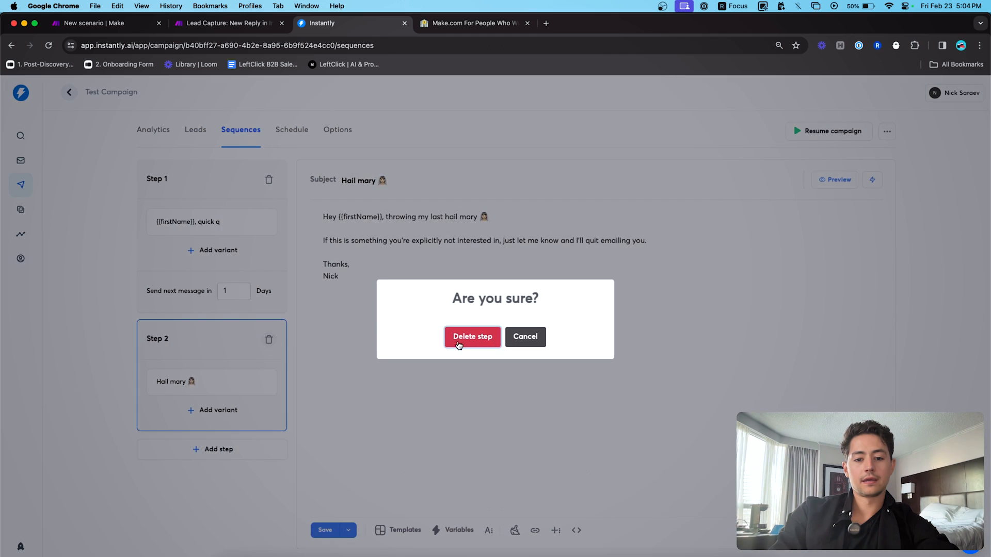
pyautogui.click(458, 344)
pyautogui.click(154, 132)
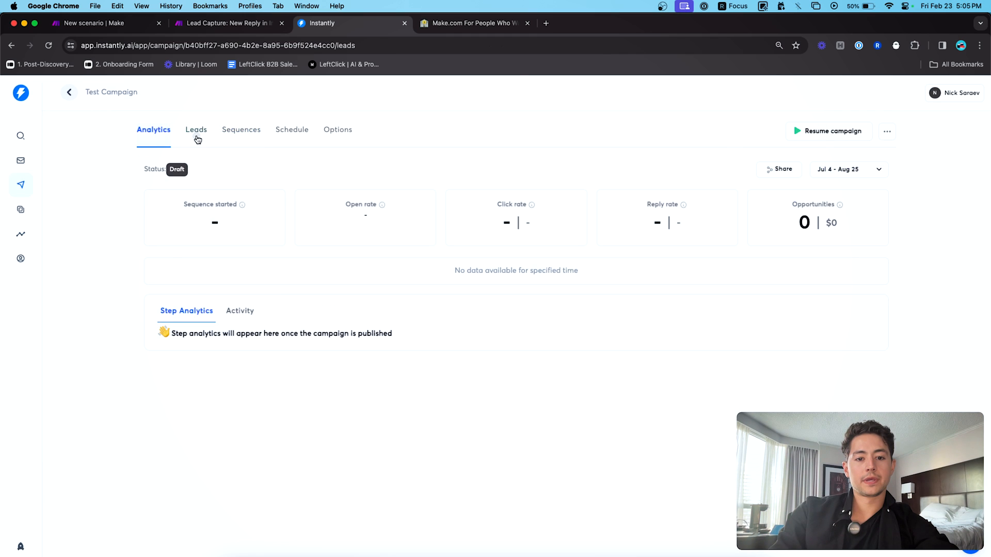
pyautogui.click(196, 130)
pyautogui.click(152, 133)
pyautogui.click(241, 131)
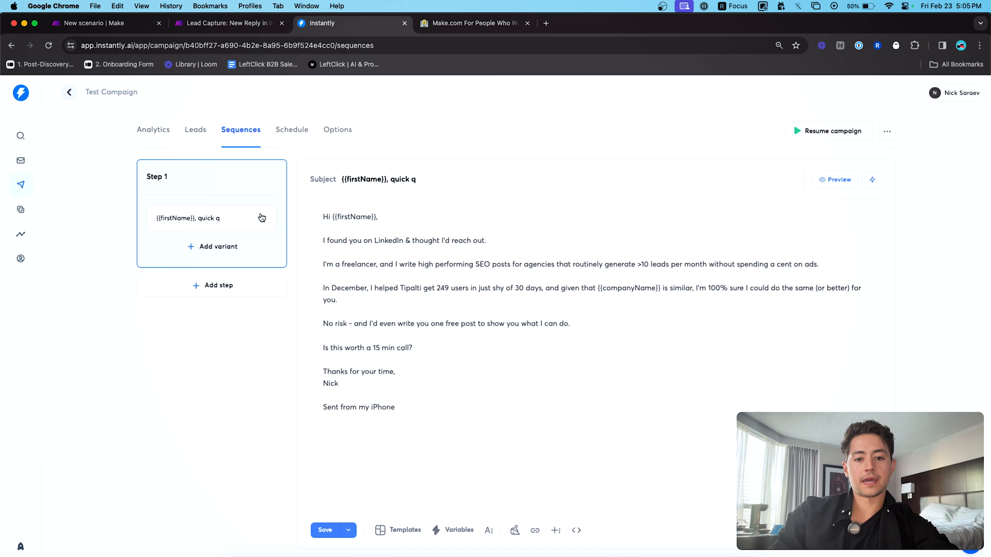
# - Replace {{companyName}} in the email body with 'your company'
pyautogui.press('super+a')
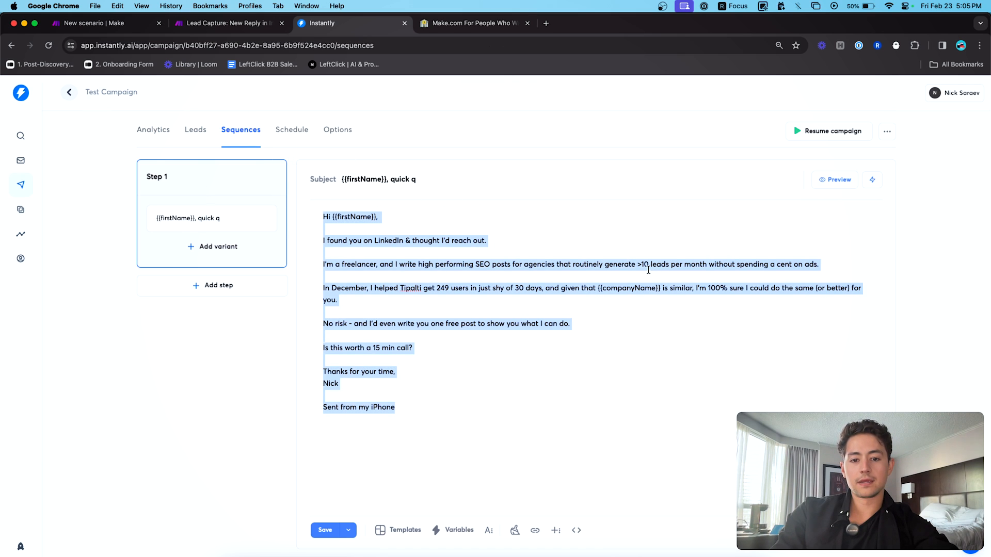
pyautogui.click(655, 289)
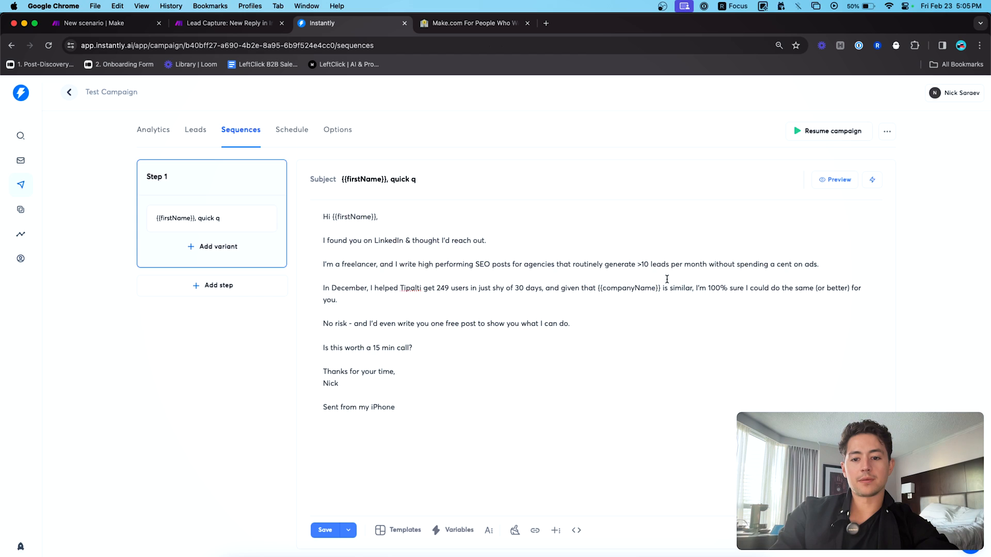
pyautogui.press('Right')
pyautogui.hotkey('shift', 'alt', 'Left')
pyautogui.hotkey('shift', 'alt', 'Left')
pyautogui.write('your company')
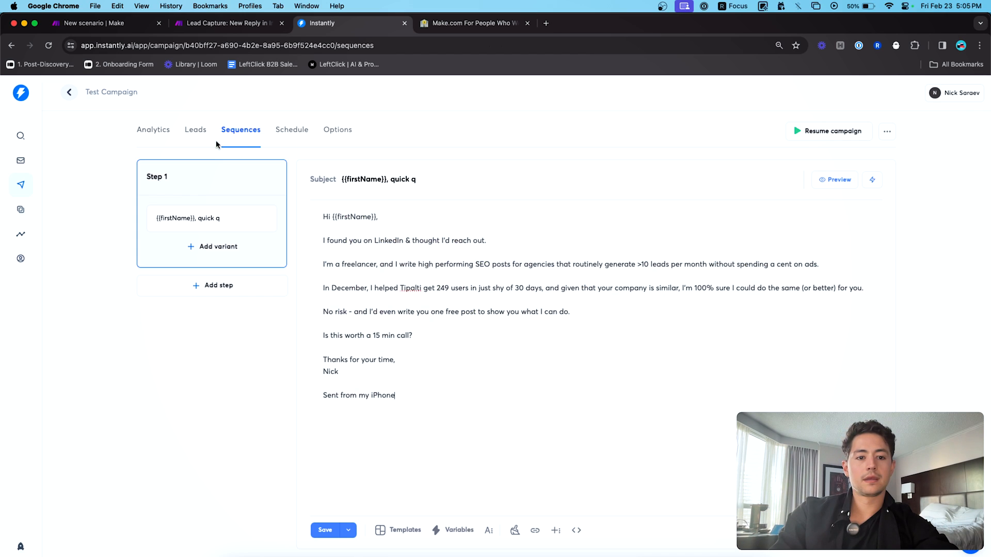
pyautogui.click(195, 130)
pyautogui.click(332, 131)
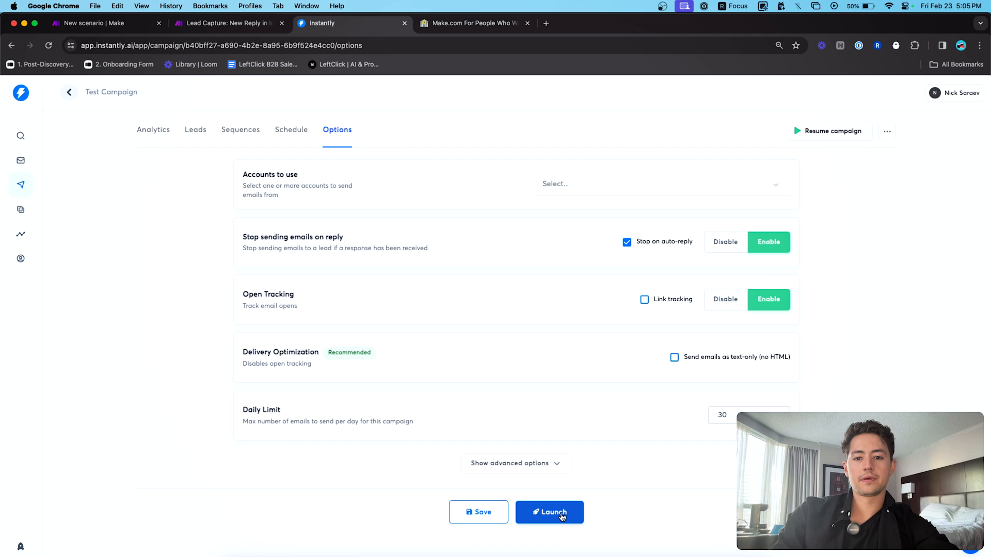
# - Add all the remaining sending accounts to Test Campaign
pyautogui.click(570, 184)
pyautogui.click(568, 218)
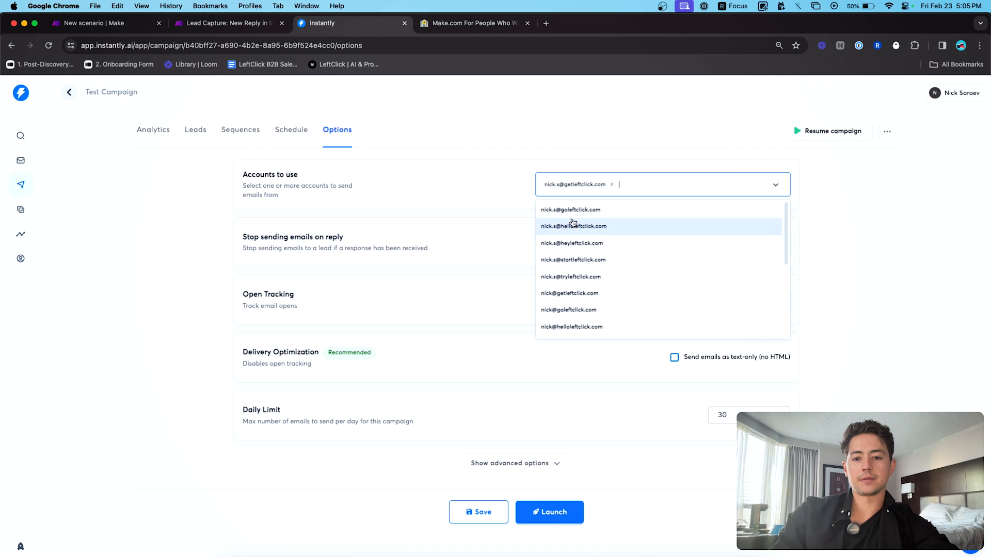
pyautogui.click(571, 223)
pyautogui.click(570, 210)
pyautogui.click(572, 216)
pyautogui.click(572, 219)
pyautogui.click(626, 212)
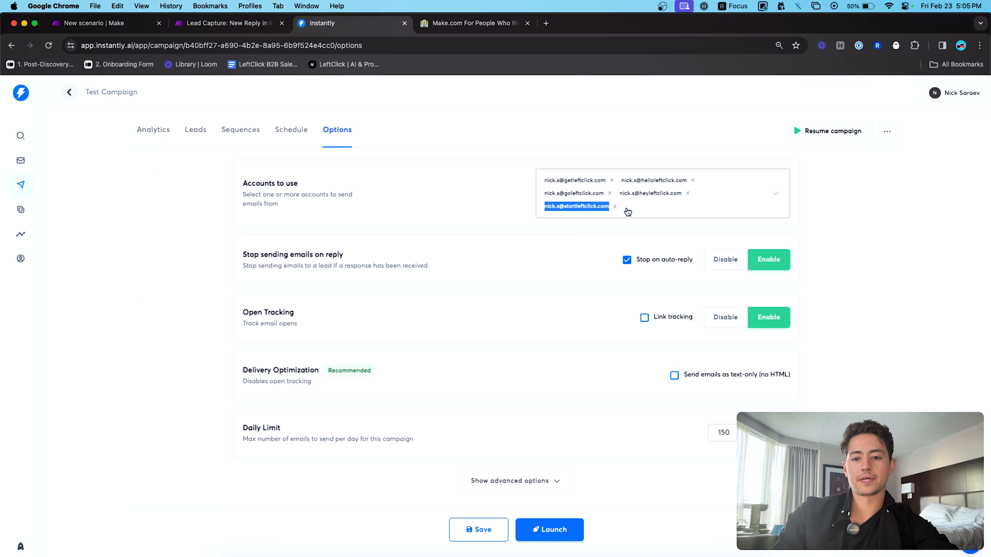
pyautogui.click(621, 236)
pyautogui.click(621, 236)
pyautogui.click(621, 237)
pyautogui.click(621, 238)
pyautogui.click(621, 236)
pyautogui.click(622, 236)
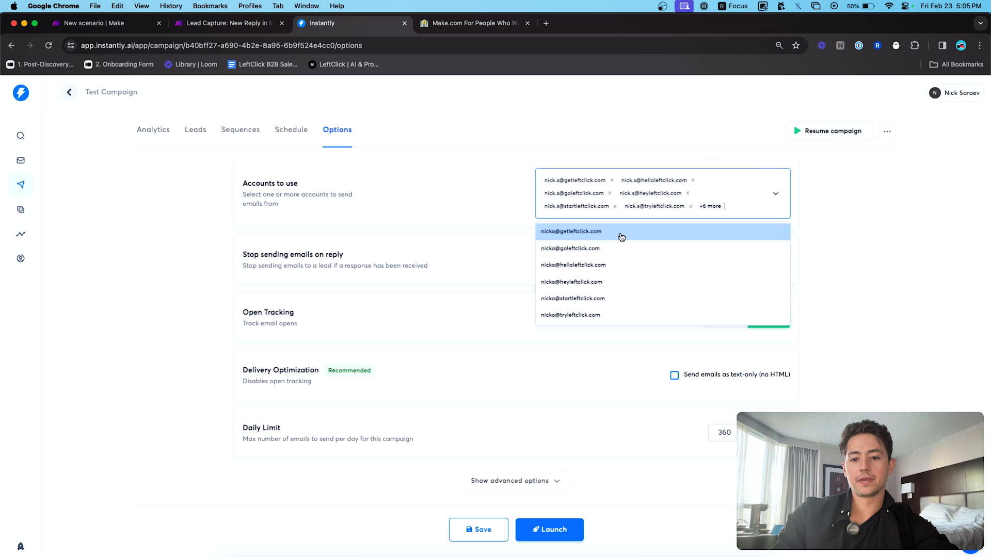
pyautogui.click(622, 237)
pyautogui.click(621, 236)
pyautogui.click(621, 236)
pyautogui.click(621, 236)
pyautogui.click(621, 236)
pyautogui.click(598, 500)
# - Launch and publish Test Campaign, then check its Leads and Analytics tabs
pyautogui.click(551, 530)
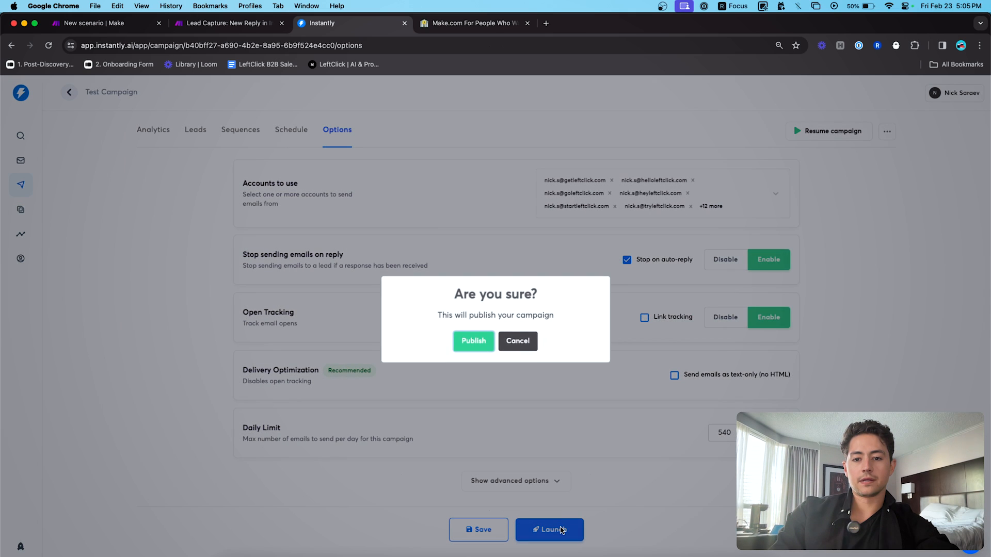
pyautogui.click(471, 341)
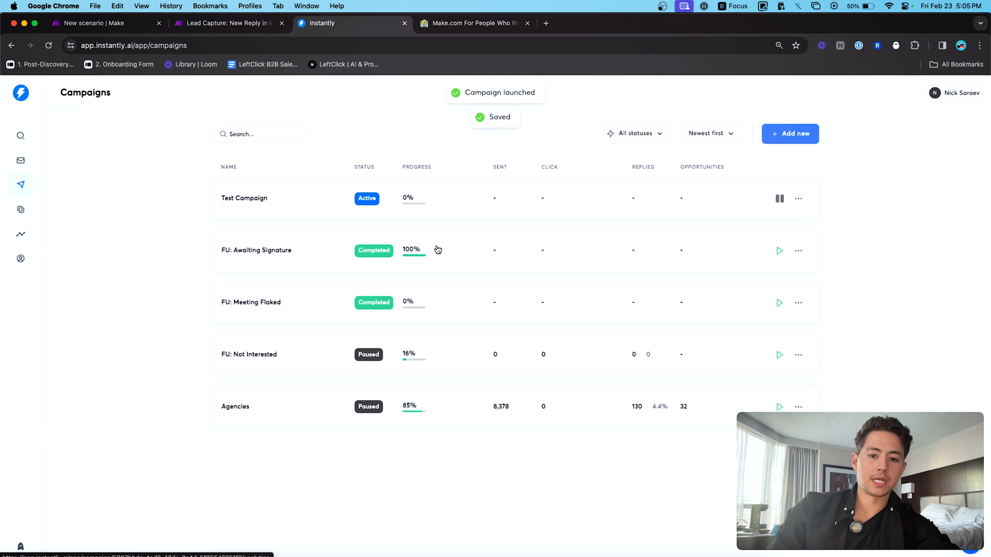
pyautogui.click(426, 199)
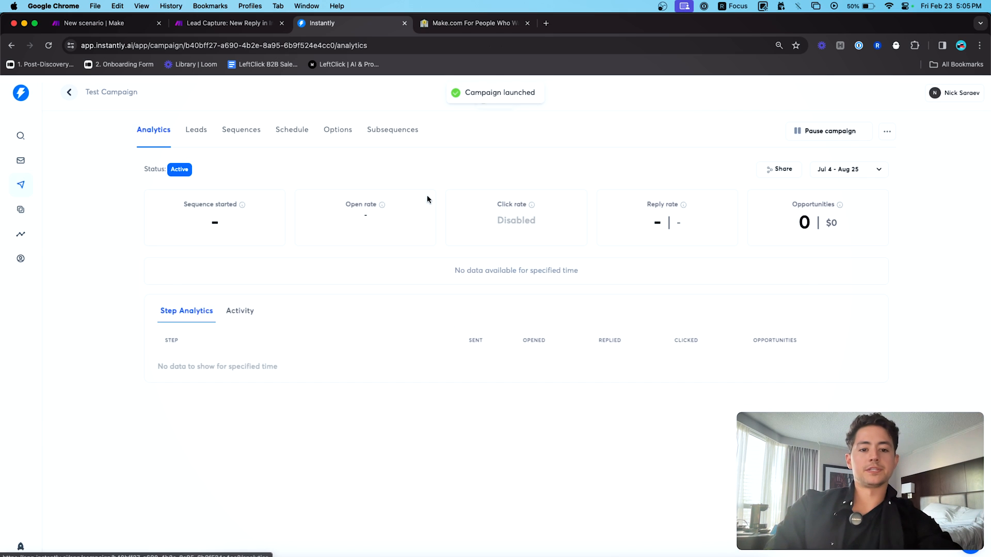
pyautogui.click(203, 133)
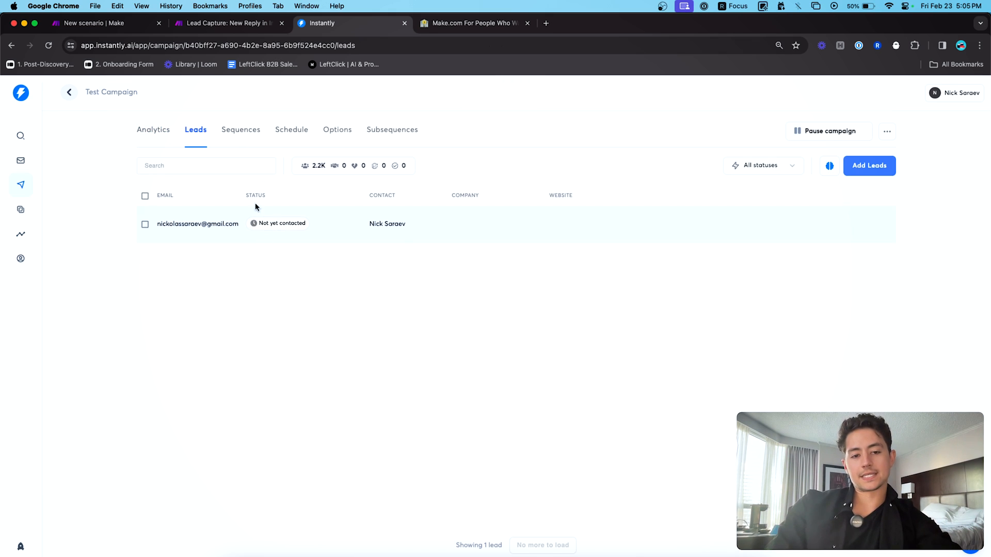
pyautogui.click(158, 133)
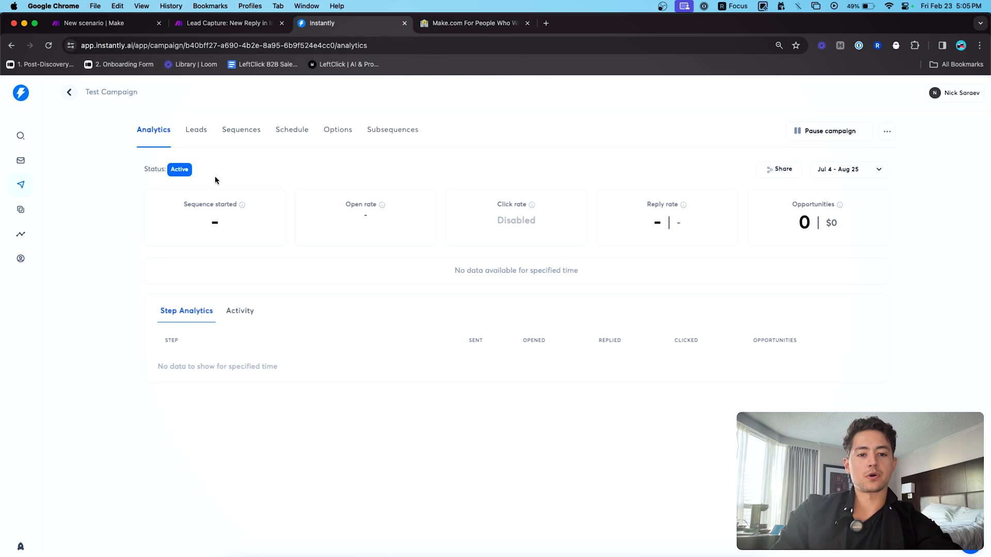
# - Inspect the new scenario's OpenAI module, confirming the final user message maps reply_text
pyautogui.click(209, 25)
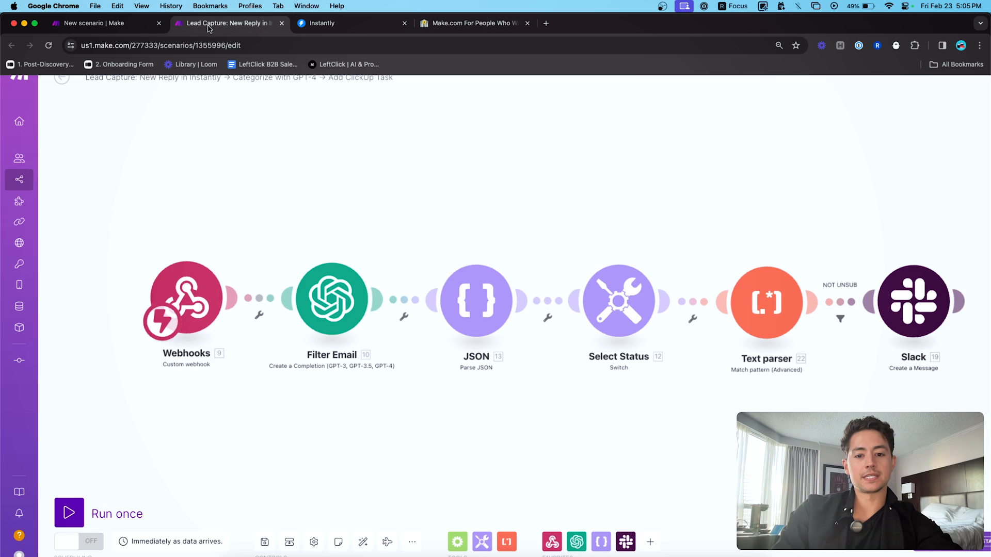
pyautogui.click(85, 25)
pyautogui.moveTo(343, 166); pyautogui.dragTo(261, 174)
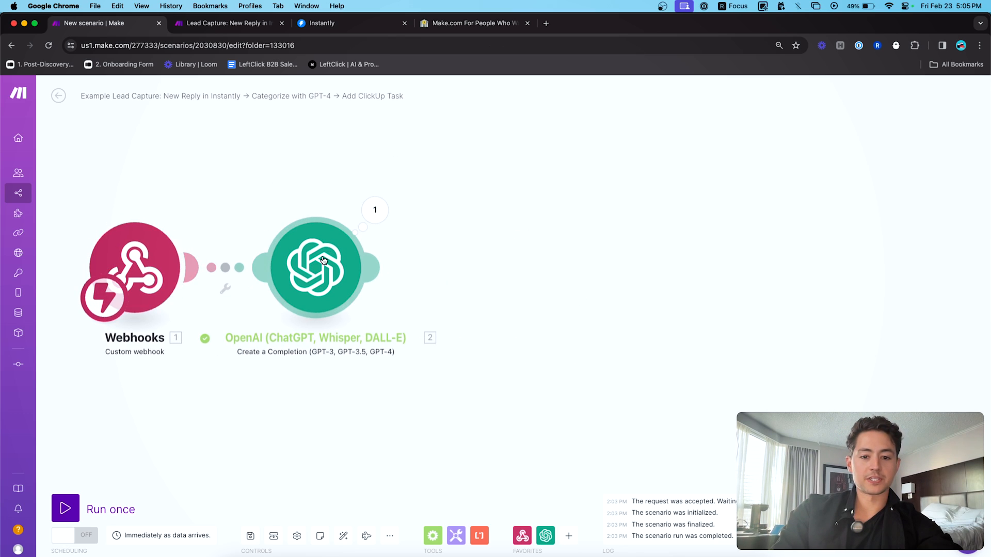
pyautogui.click(372, 267)
pyautogui.scroll(-20, 426, 283)
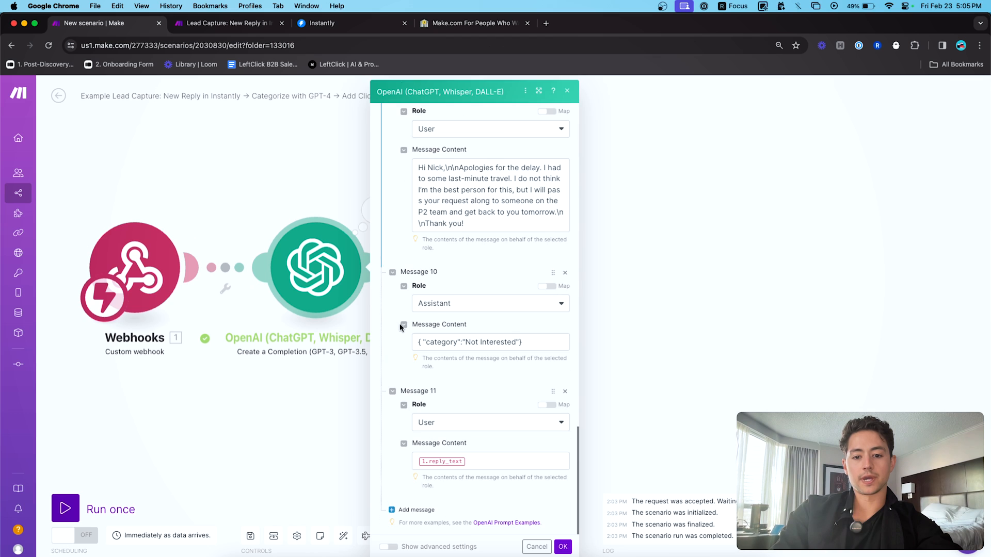
pyautogui.click(481, 462)
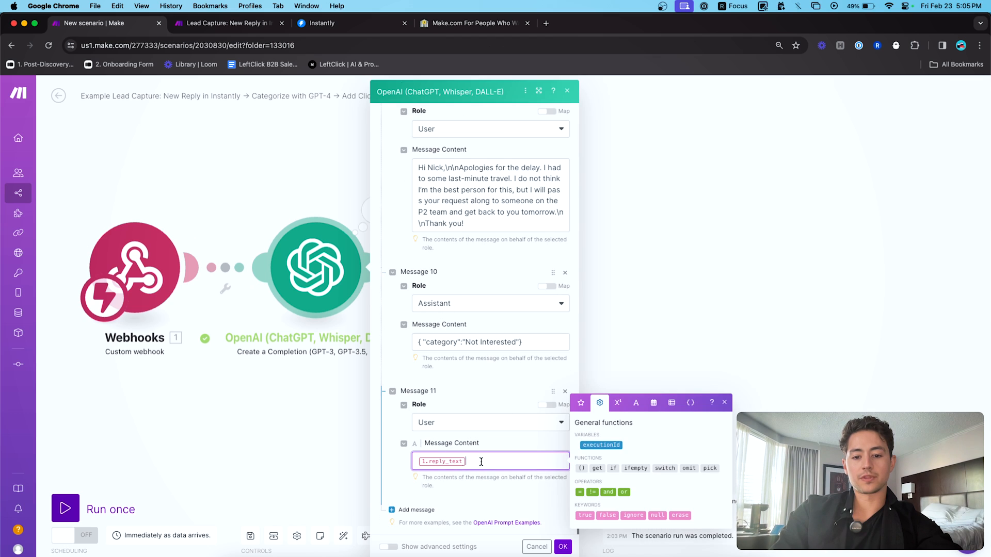
pyautogui.click(658, 311)
pyautogui.moveTo(503, 335); pyautogui.dragTo(611, 308)
pyautogui.hscroll(3, 413, 170)
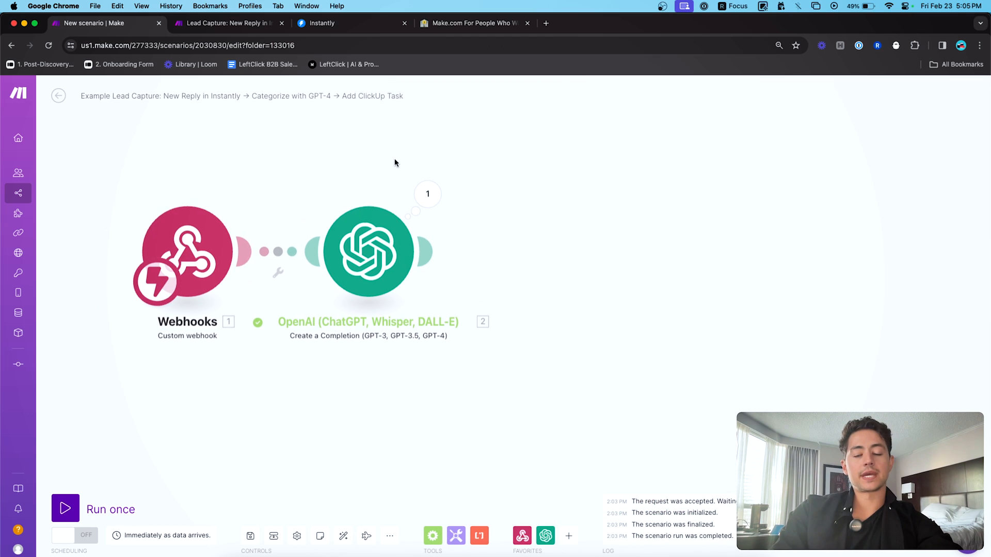
pyautogui.scroll(1, 378, 163)
pyautogui.moveTo(379, 163); pyautogui.dragTo(379, 175)
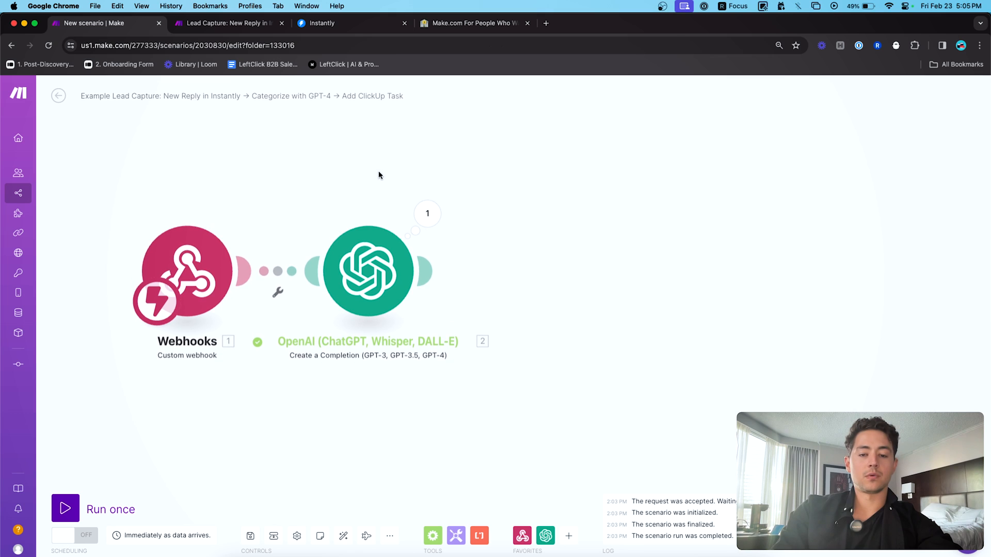
pyautogui.hscroll(2, 490, 206)
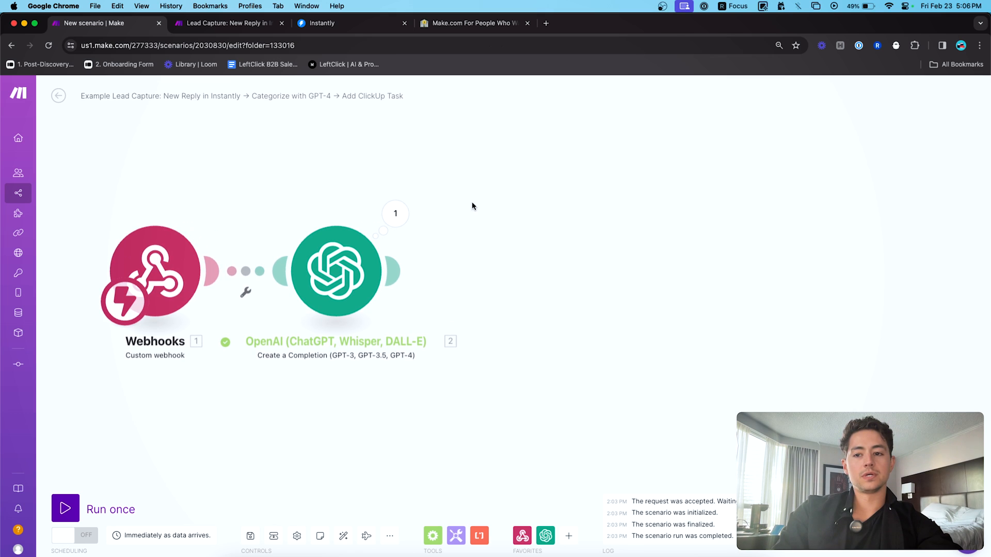
pyautogui.hscroll(-1, 338, 166)
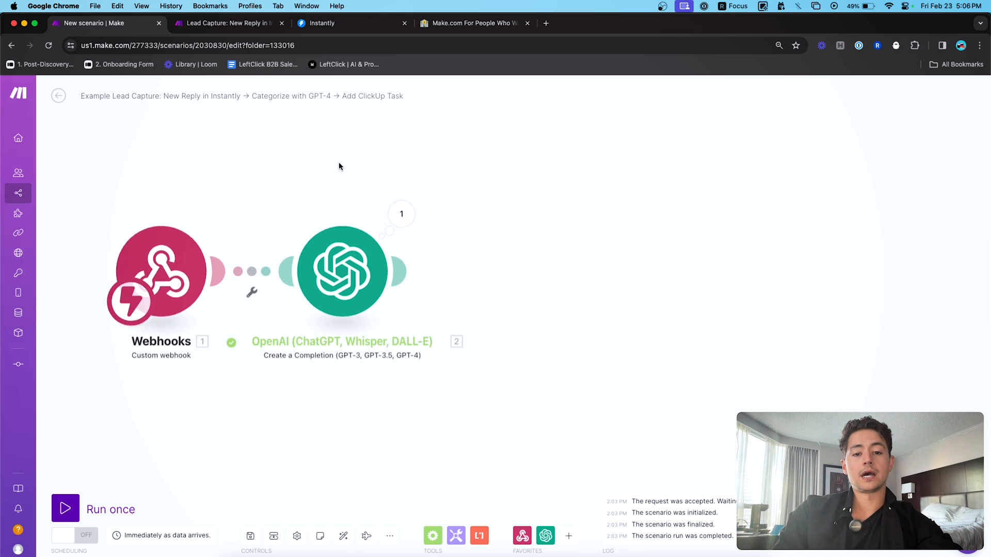
pyautogui.moveTo(471, 184); pyautogui.dragTo(450, 183)
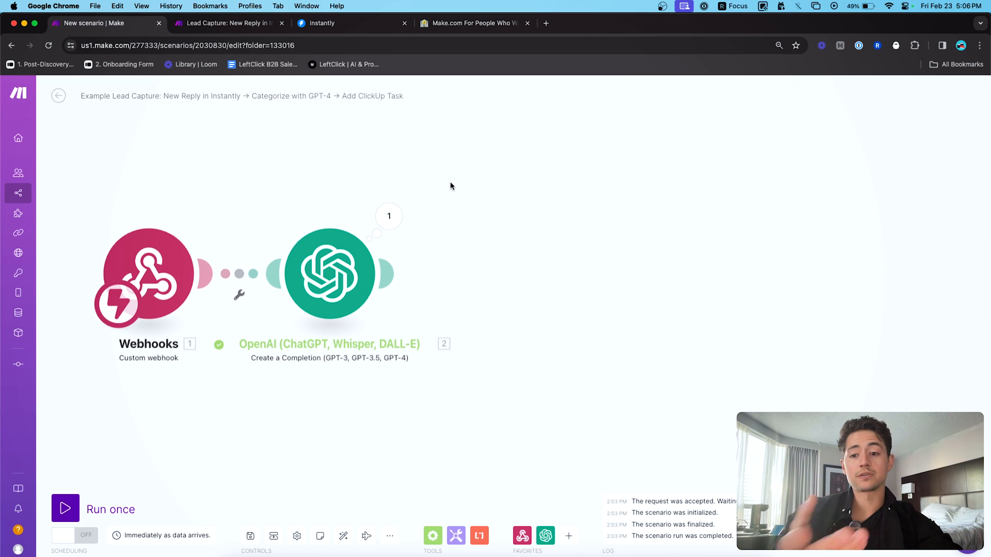
# - Look over the finished Lead Capture scenario's later modules, then return to the new scenario
pyautogui.click(248, 24)
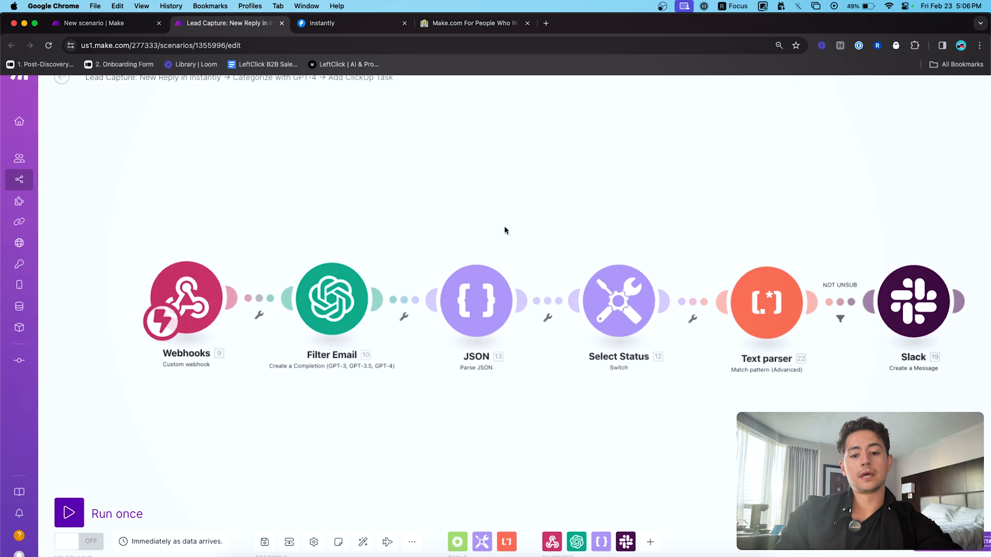
pyautogui.moveTo(505, 227); pyautogui.dragTo(404, 237)
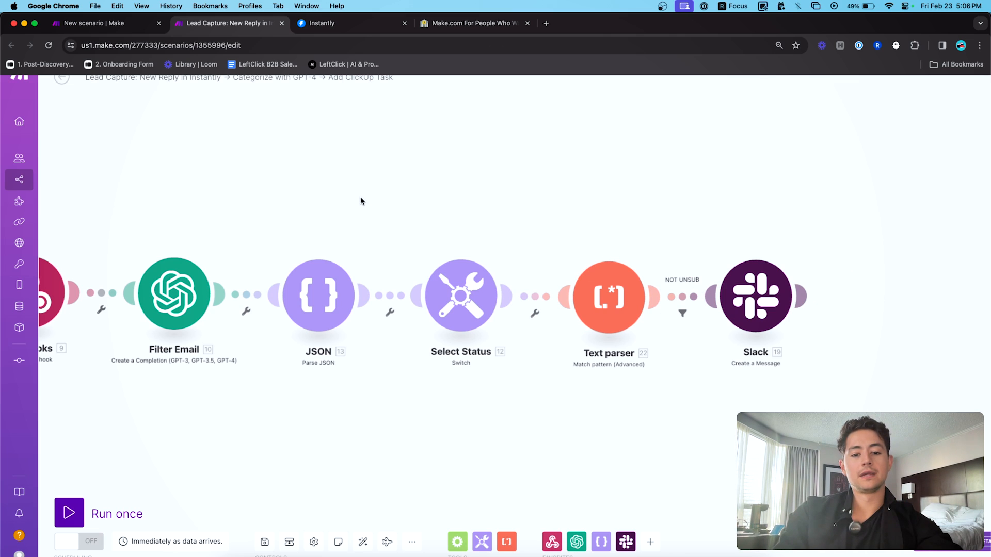
pyautogui.moveTo(360, 198); pyautogui.dragTo(441, 166)
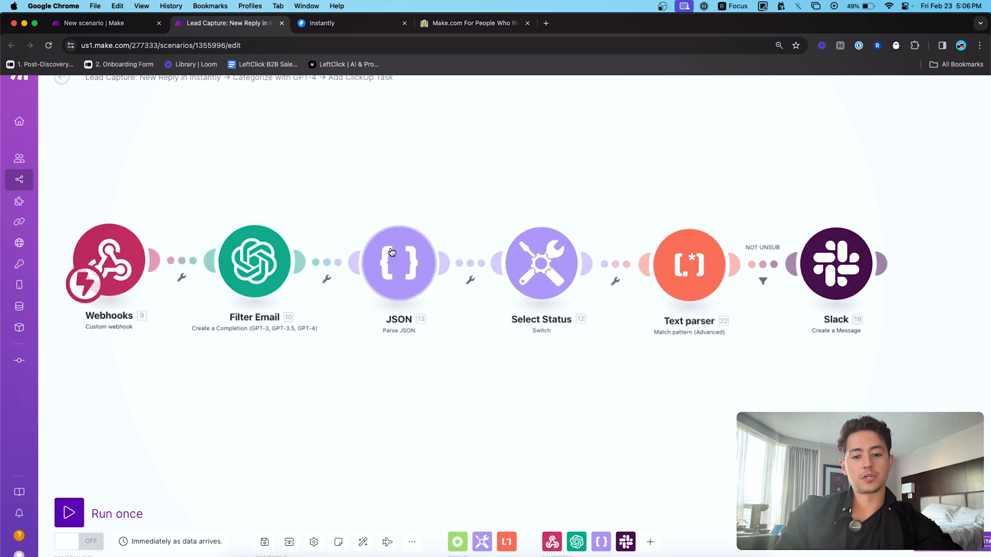
pyautogui.click(117, 30)
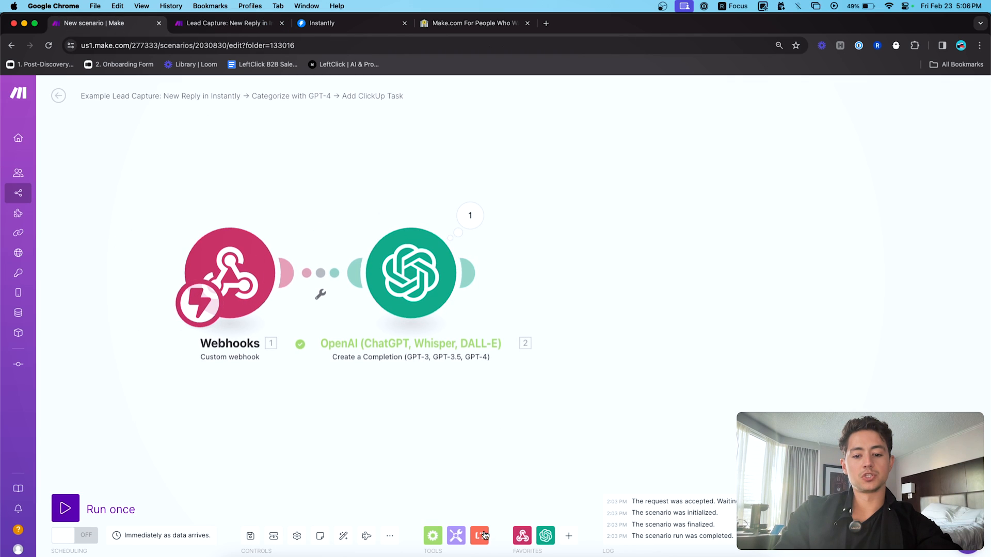
# - Add a JSON 'Parse JSON' module and place it beside the OpenAI module
pyautogui.click(568, 536)
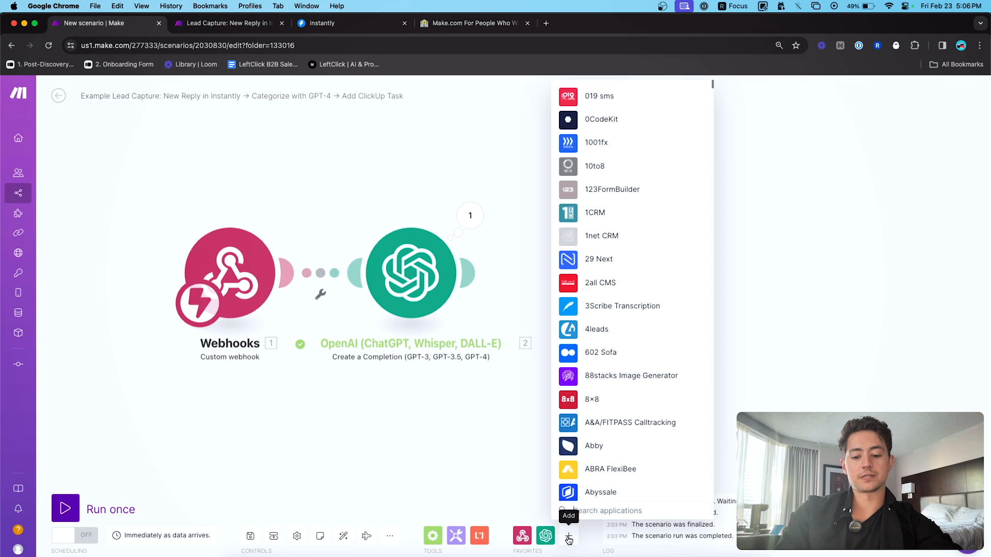
pyautogui.write('json')
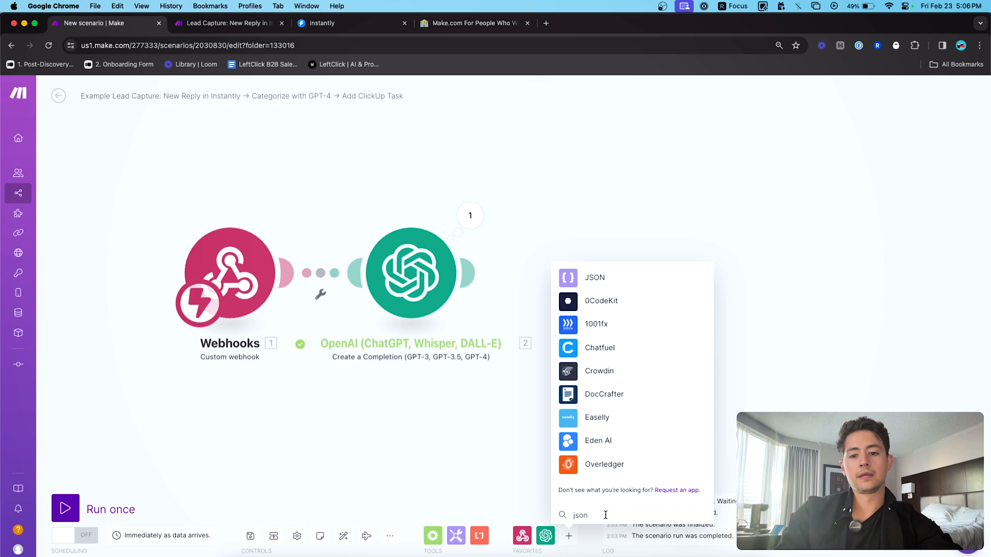
pyautogui.moveTo(591, 515); pyautogui.dragTo(571, 515)
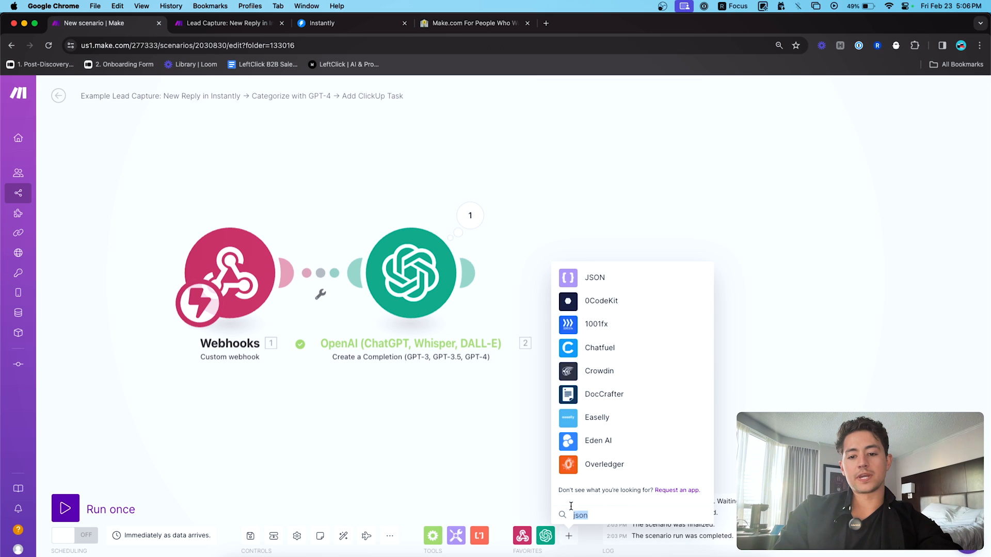
pyautogui.click(578, 281)
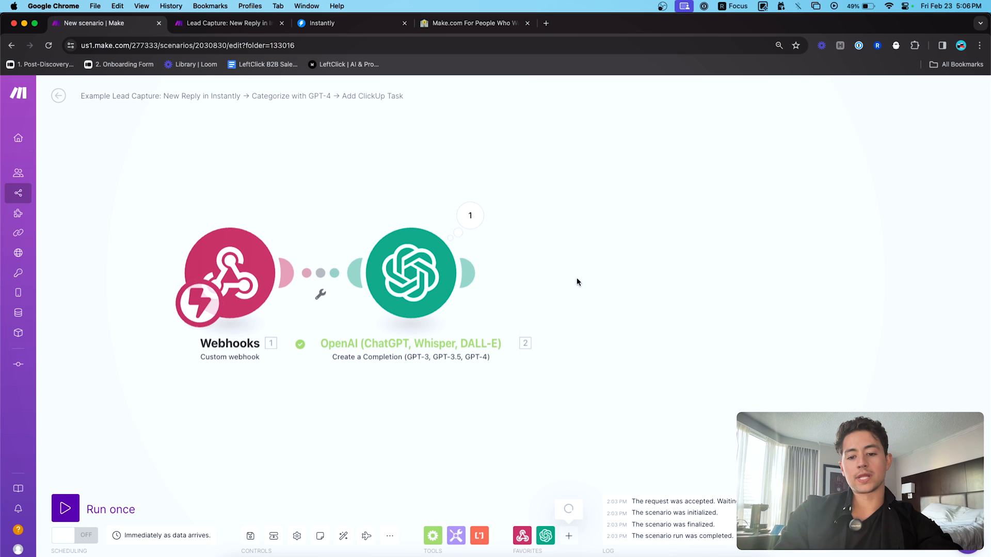
pyautogui.click(610, 436)
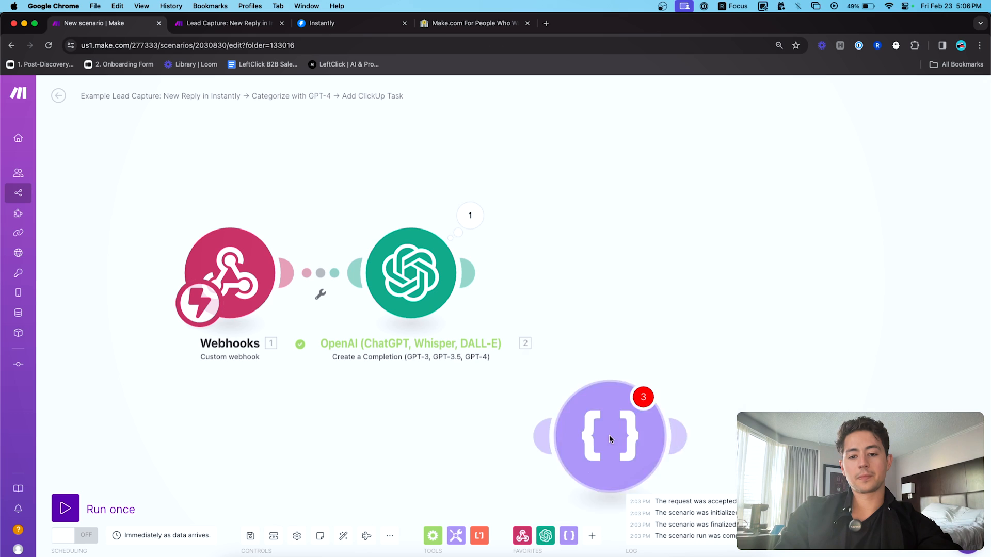
pyautogui.moveTo(609, 435); pyautogui.dragTo(589, 276)
# - Open OpenAI's output, expanding Choices > Message to select the returned {"category":"Positive"} text
pyautogui.click(469, 216)
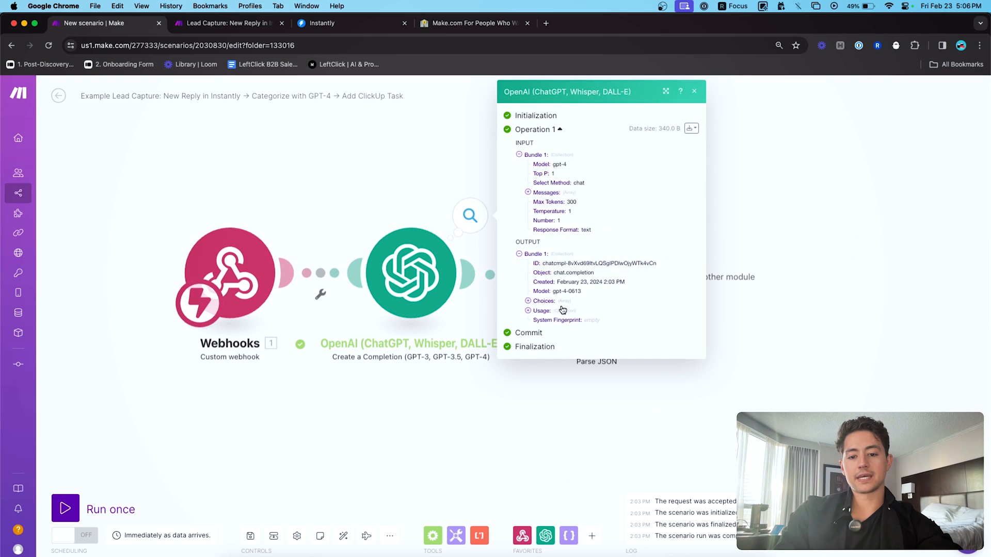
pyautogui.click(540, 307)
pyautogui.click(551, 330)
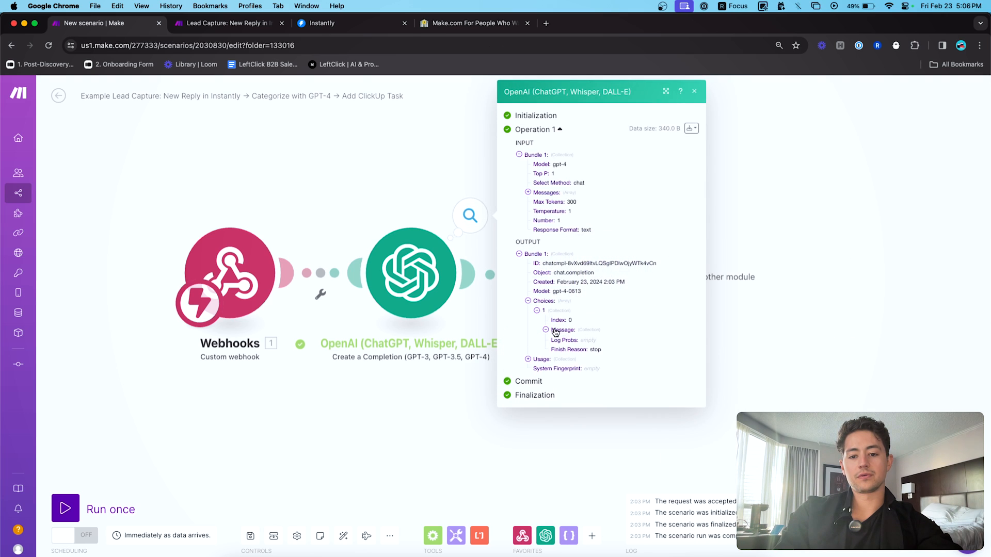
pyautogui.scroll(10, 645, 361)
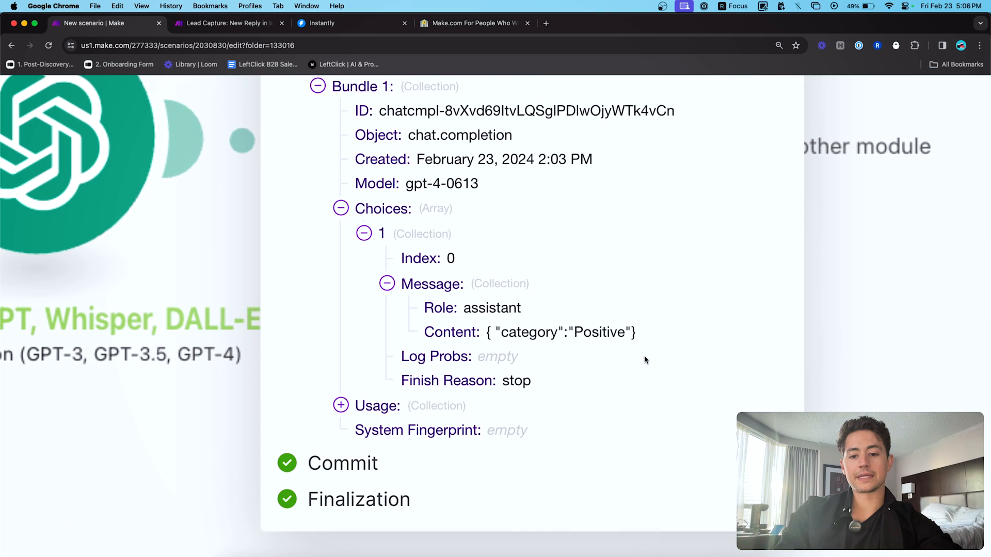
pyautogui.moveTo(641, 338); pyautogui.dragTo(485, 337)
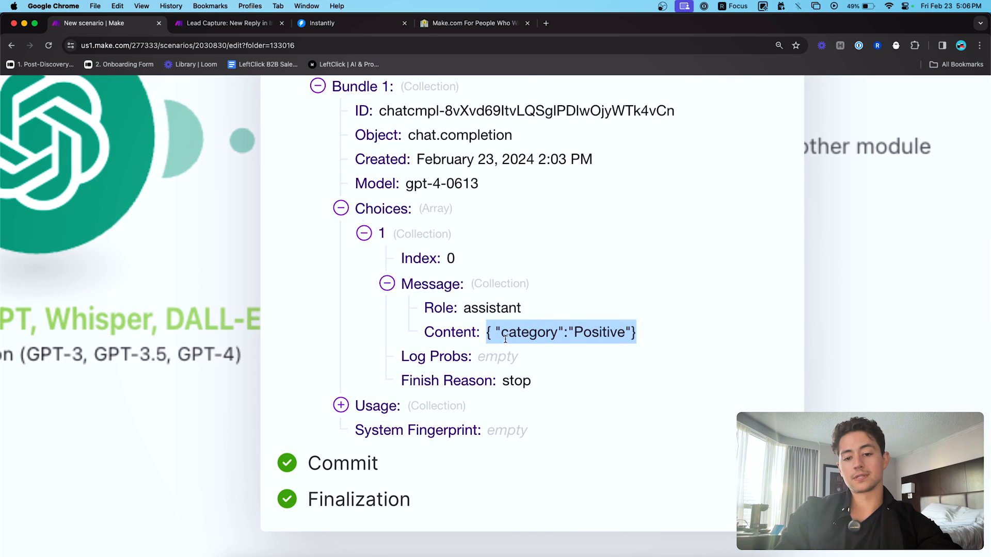
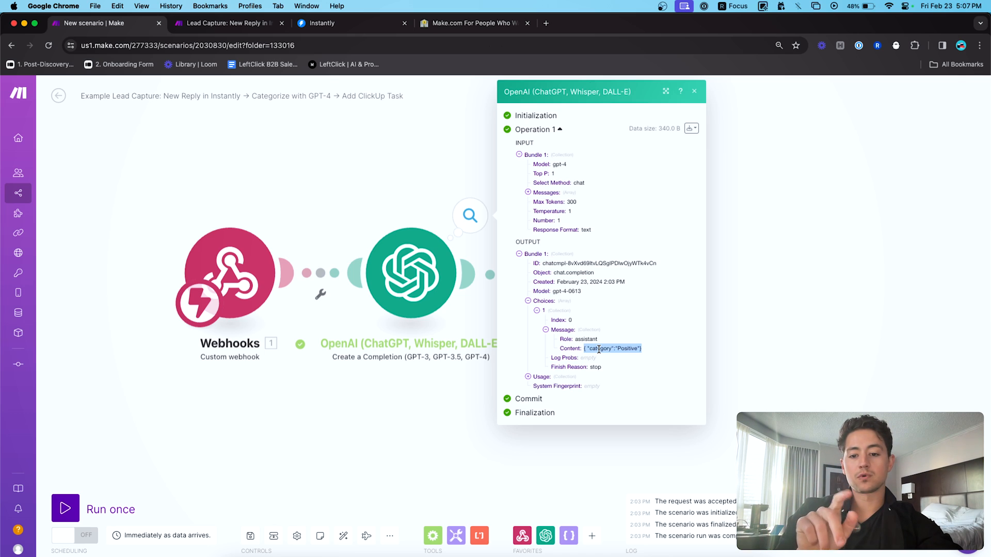
# - Map the JSON module's JSON string to OpenAI's Choices[] > Message > Content
pyautogui.click(761, 334)
pyautogui.click(570, 274)
pyautogui.click(686, 317)
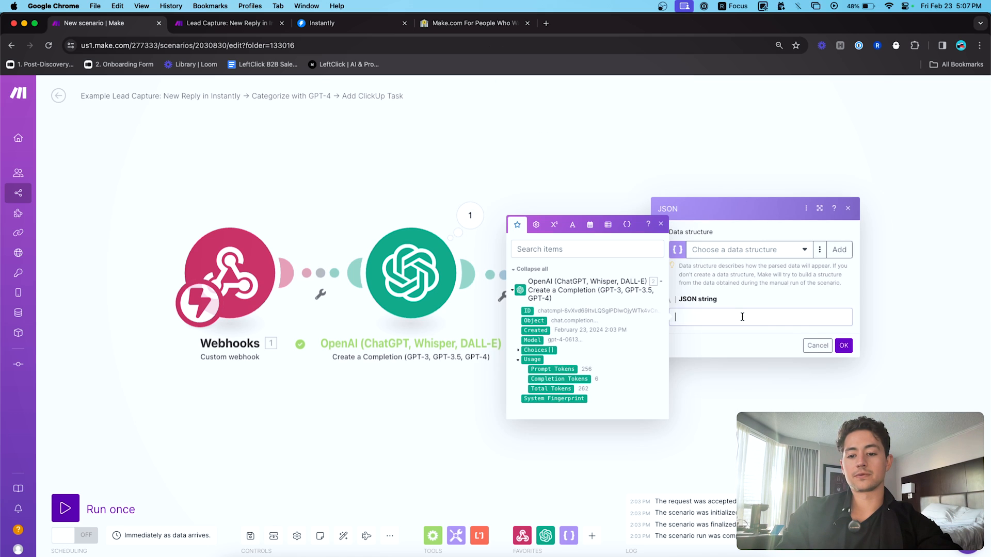
pyautogui.click(518, 353)
pyautogui.click(525, 365)
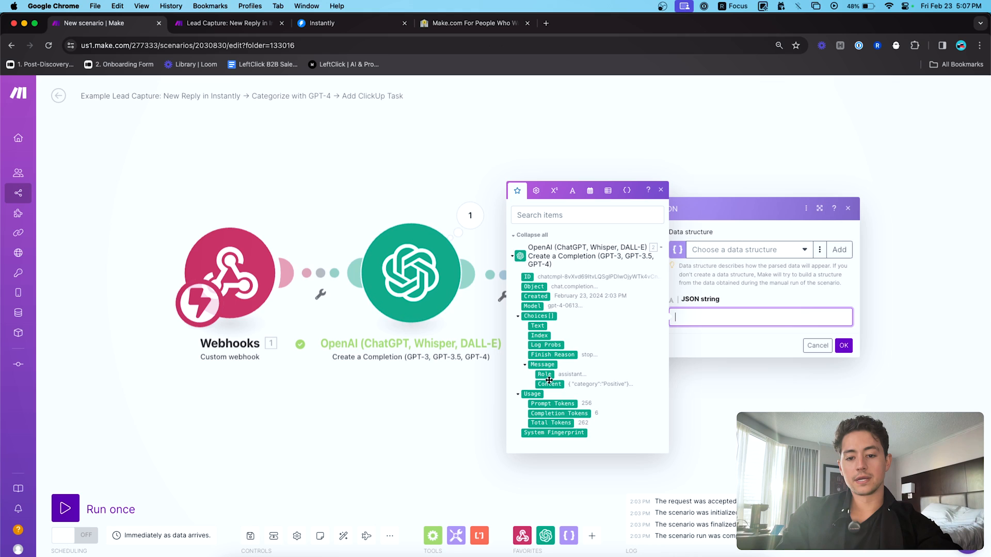
pyautogui.click(549, 382)
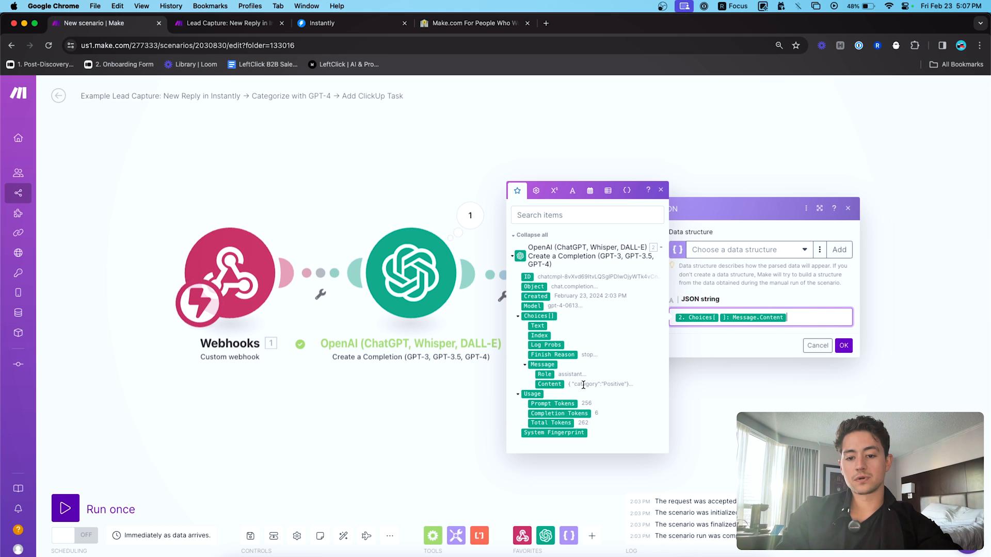
# - Copy the returned {"category":"Positive"} Content value from OpenAI's last run output
pyautogui.click(469, 215)
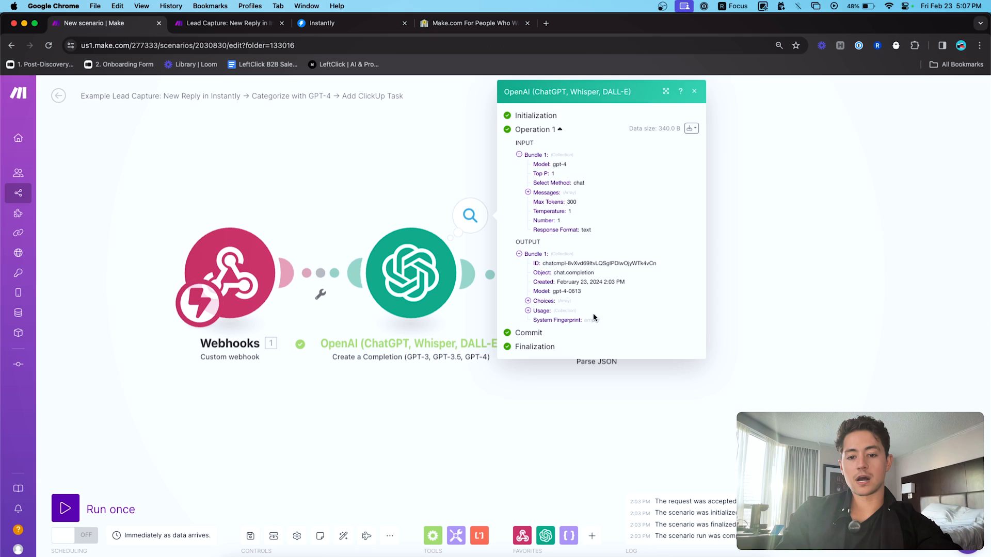
pyautogui.click(535, 302)
pyautogui.click(538, 310)
pyautogui.click(548, 330)
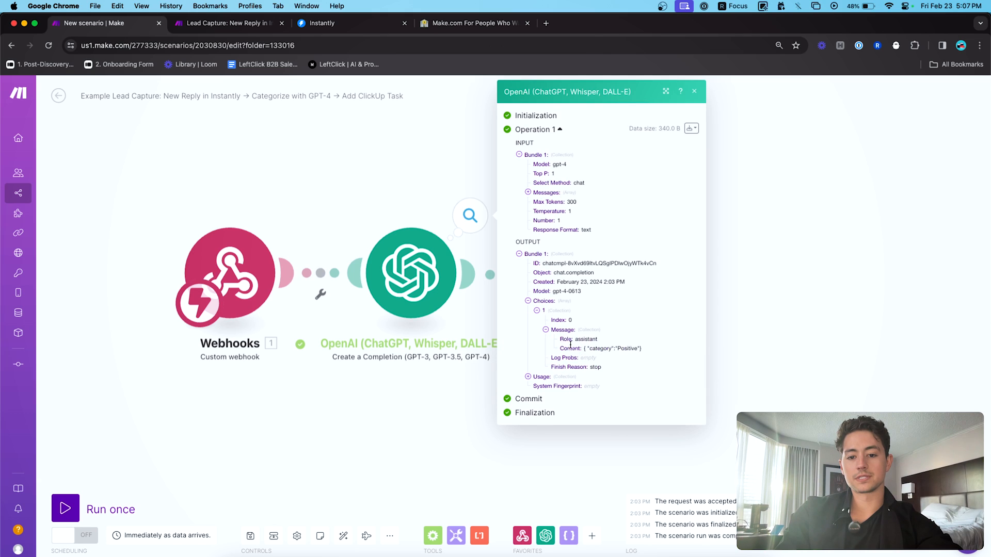
pyautogui.moveTo(643, 352); pyautogui.dragTo(584, 350)
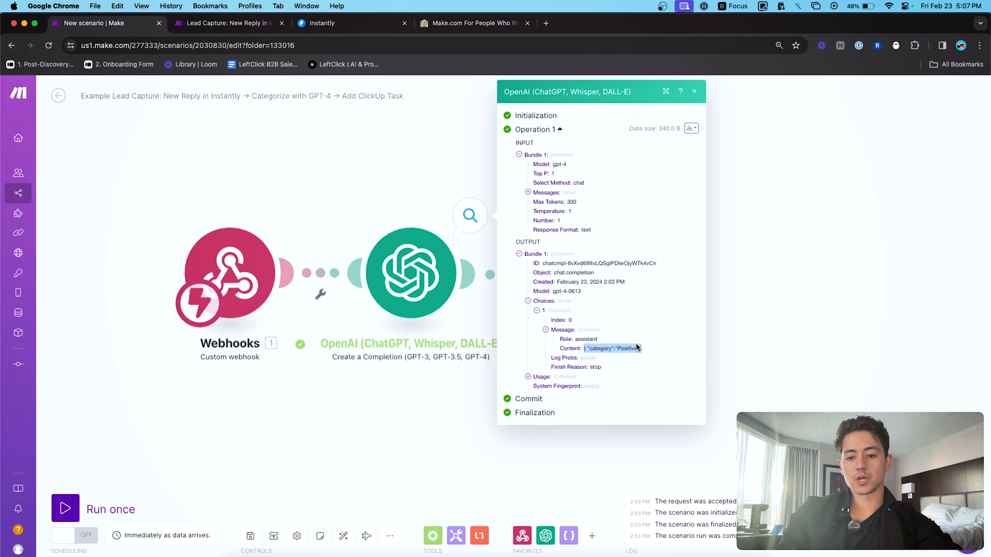
pyautogui.click(733, 328)
pyautogui.click(597, 289)
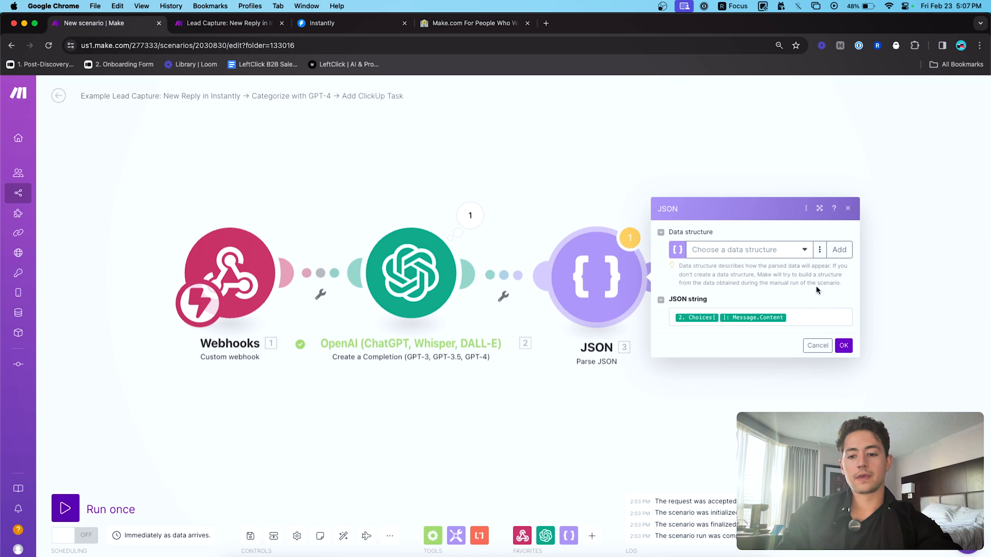
pyautogui.click(818, 341)
# - Run only the JSON module, with the copied category JSON pasted as sample Content
pyautogui.rightClick(596, 277)
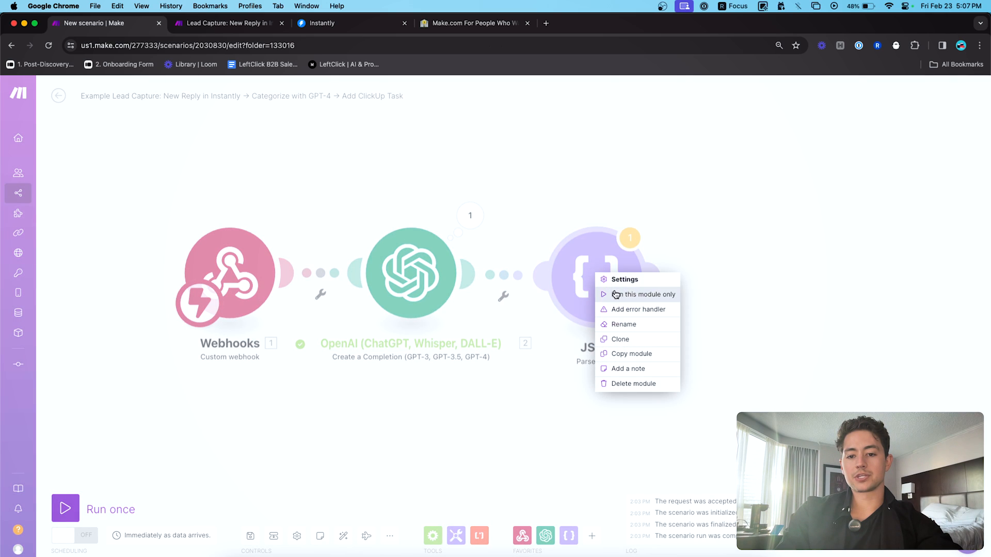
pyautogui.click(616, 294)
pyautogui.click(698, 313)
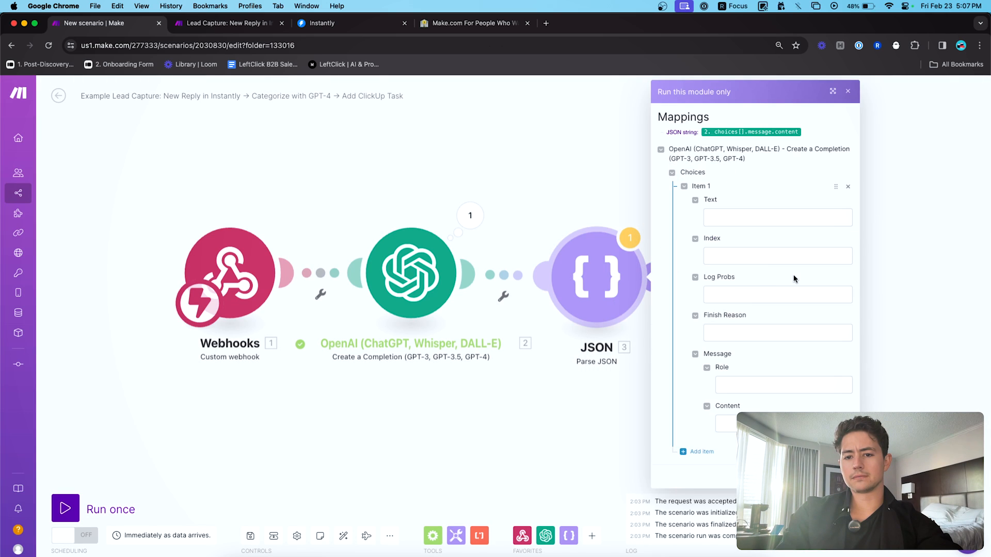
pyautogui.click(784, 424)
pyautogui.press('super+v')
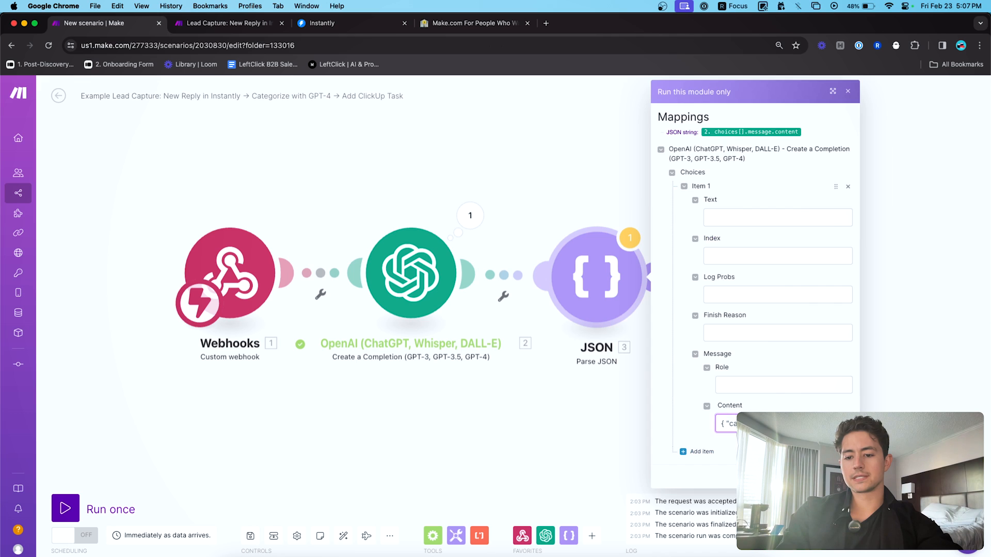
pyautogui.click(841, 476)
# - Check the JSON module's output, which shows category: Positive
pyautogui.click(540, 232)
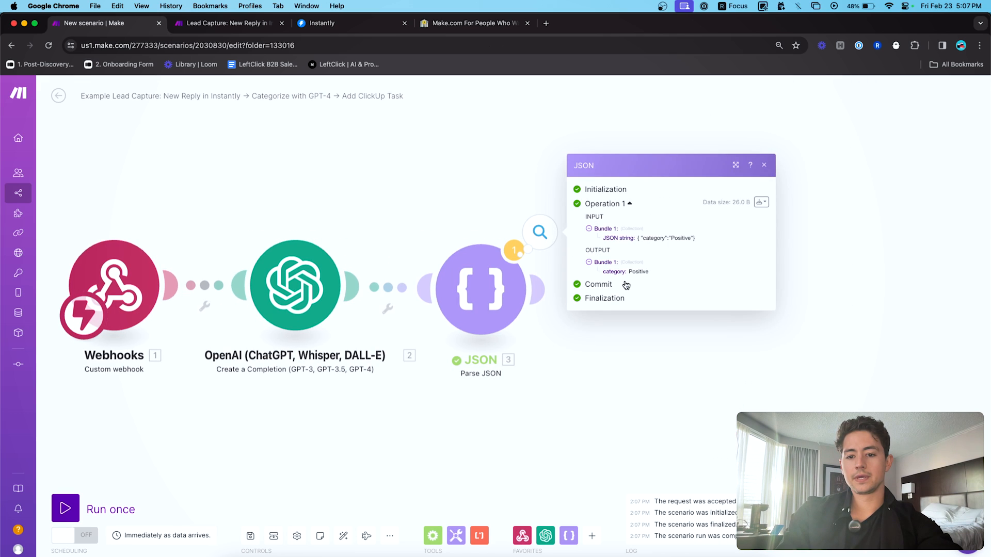
pyautogui.scroll(5, 656, 270)
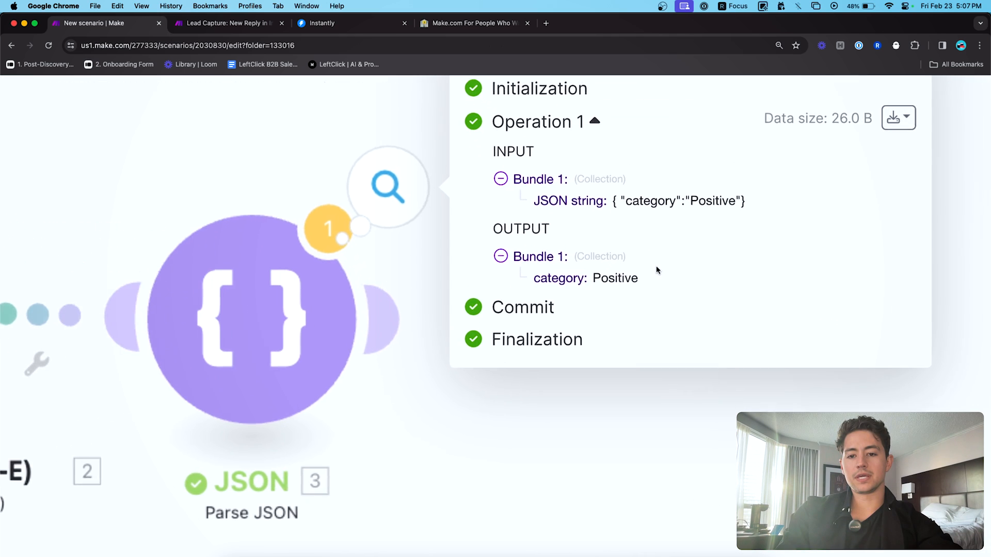
pyautogui.doubleClick(568, 274)
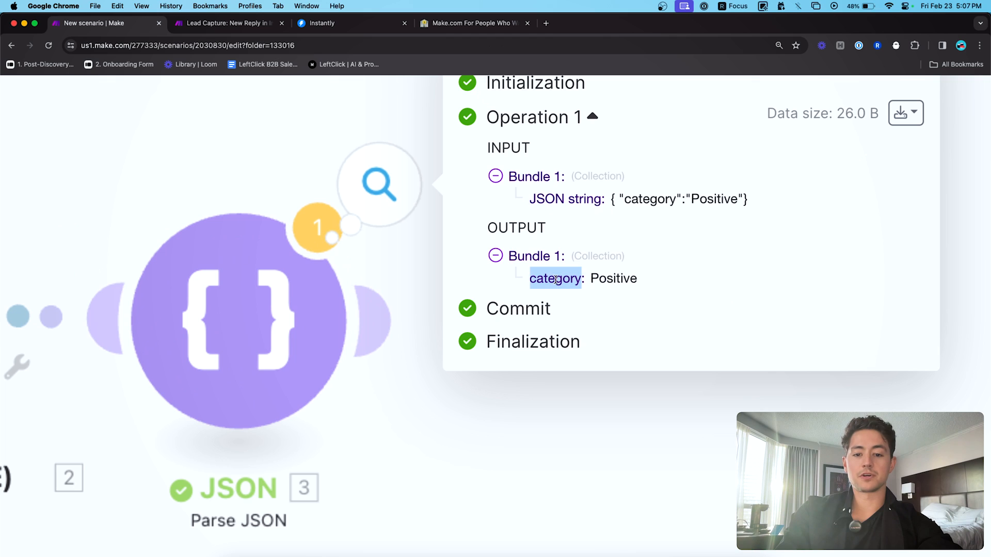
pyautogui.doubleClick(613, 279)
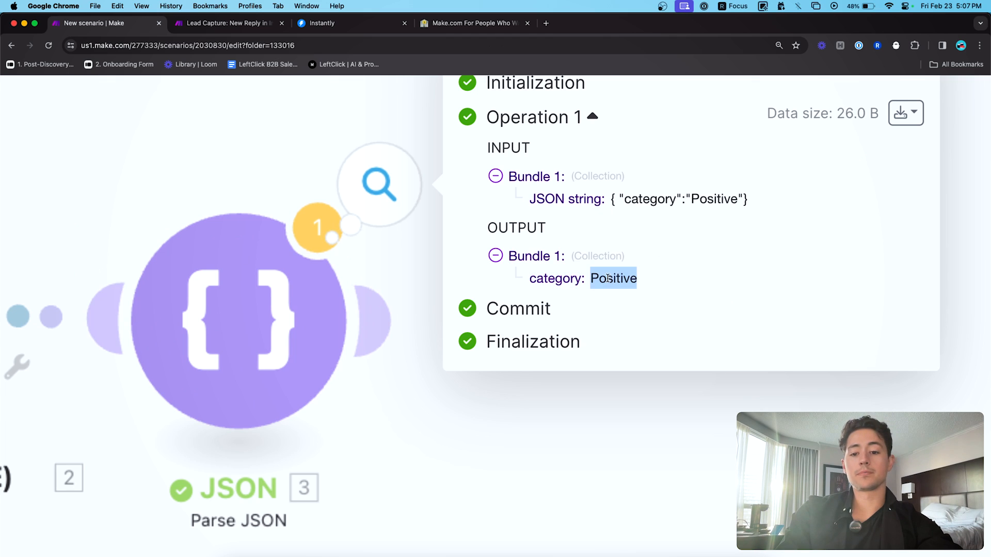
pyautogui.scroll(-5, 614, 278)
pyautogui.click(422, 194)
# - Confirm and save the JSON module settings, dismissing the last-module warning
pyautogui.click(480, 289)
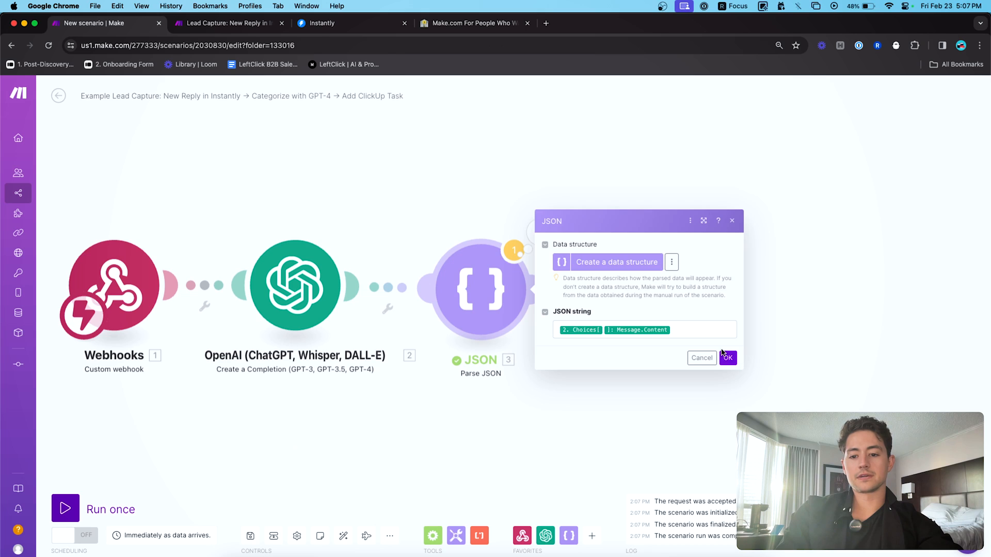
pyautogui.click(724, 355)
pyautogui.click(518, 251)
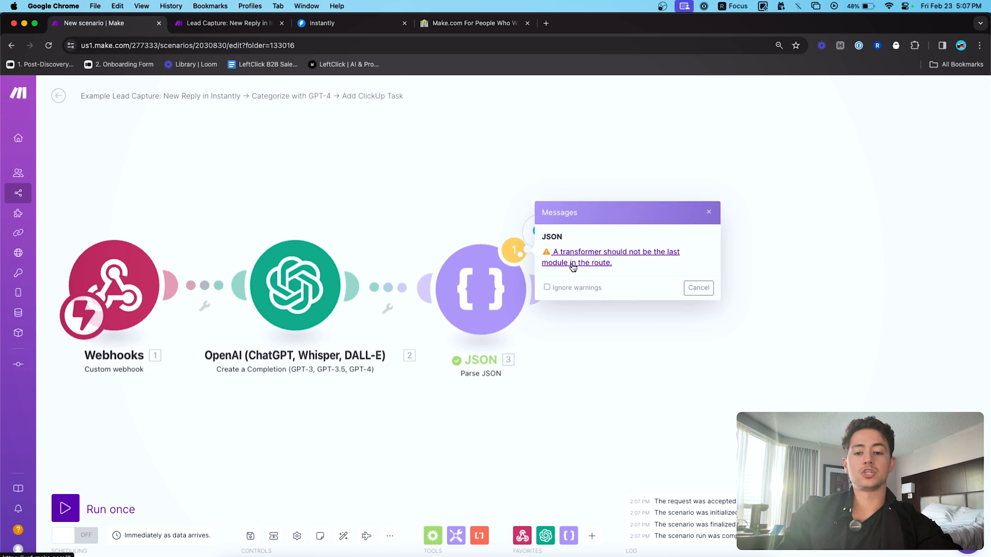
pyautogui.click(698, 287)
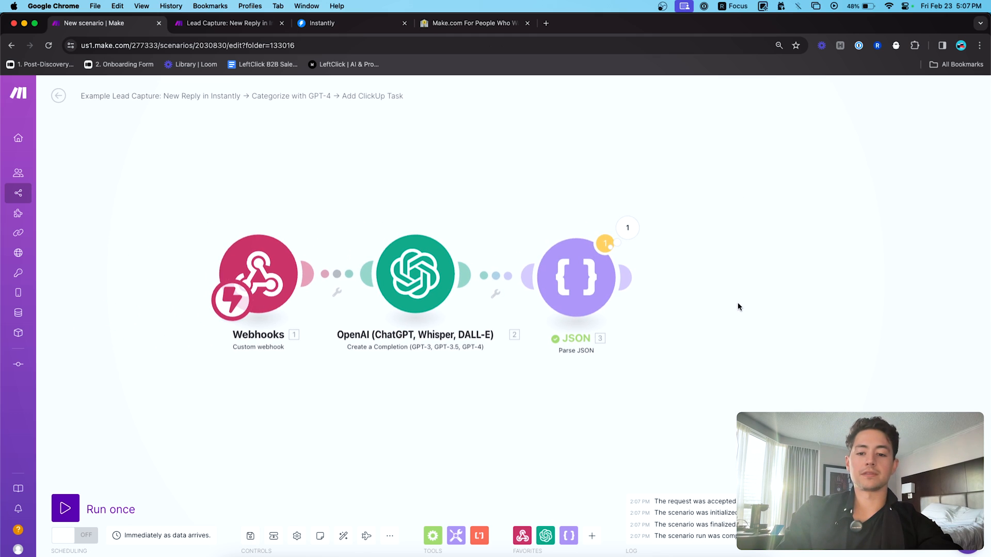
# - Review the JSON module's run output again, selecting the Positive value
pyautogui.moveTo(743, 308); pyautogui.dragTo(729, 308)
pyautogui.click(614, 227)
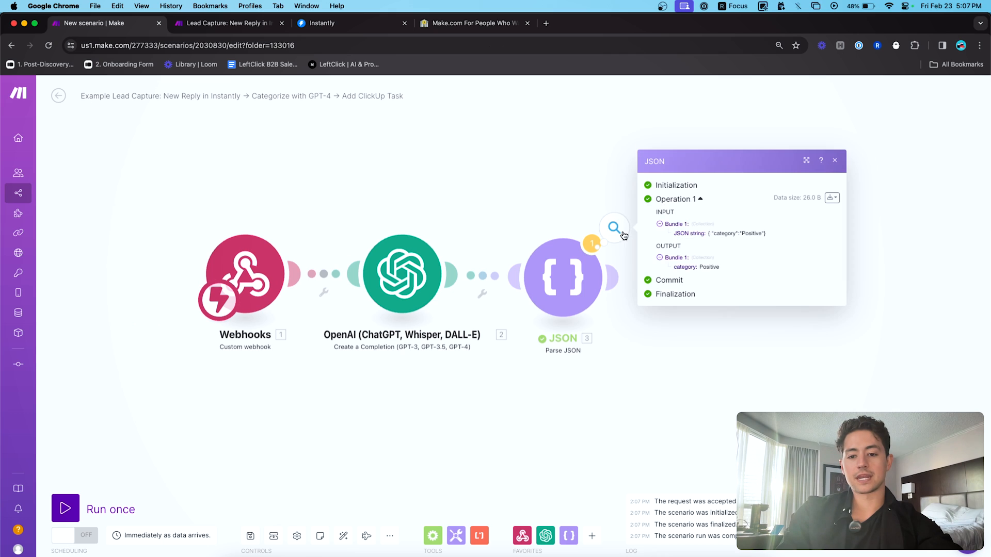
pyautogui.click(575, 200)
pyautogui.moveTo(604, 330); pyautogui.dragTo(546, 326)
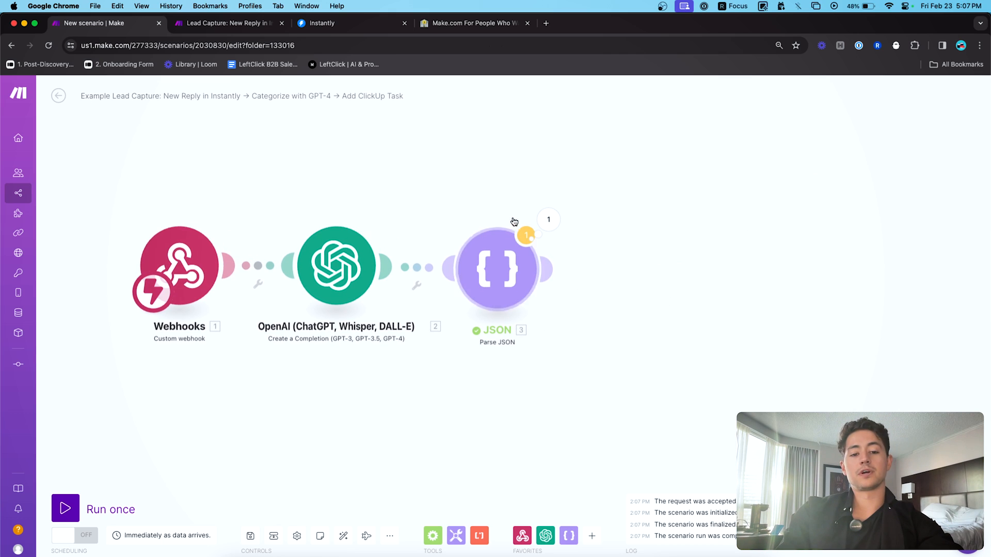
pyautogui.click(549, 219)
pyautogui.moveTo(633, 259); pyautogui.dragTo(653, 258)
pyautogui.click(447, 187)
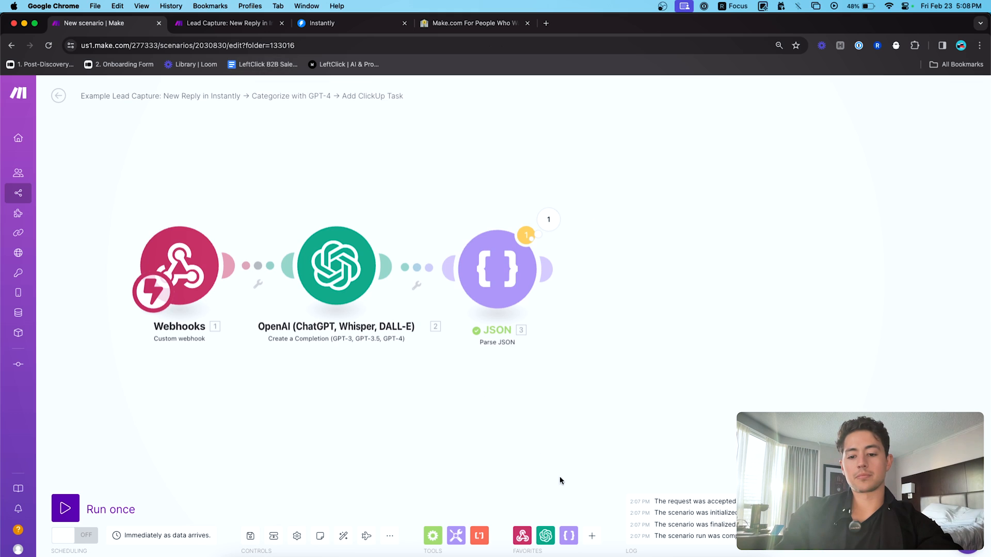
# - Add Slack's Create a Message module and place it beside the JSON module
pyautogui.click(593, 536)
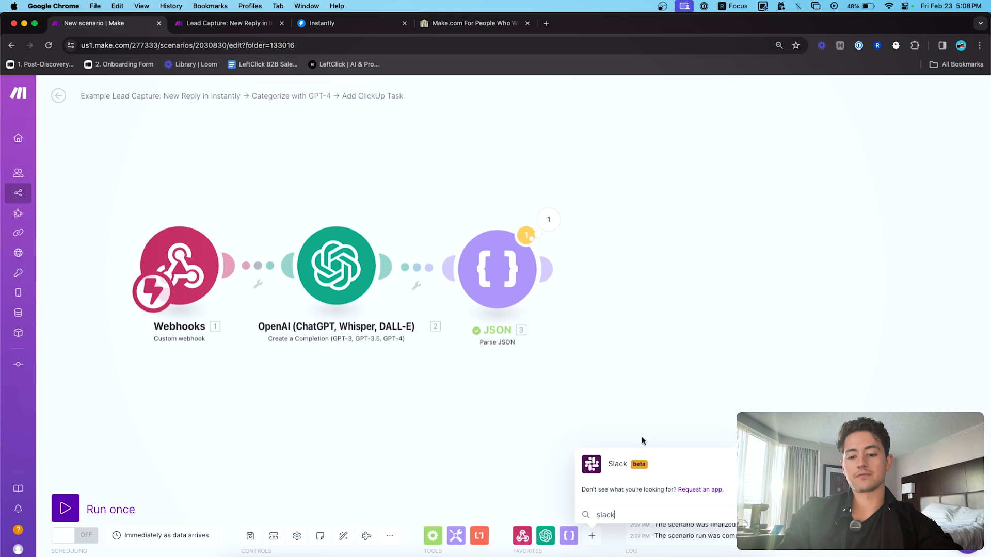
pyautogui.click(618, 463)
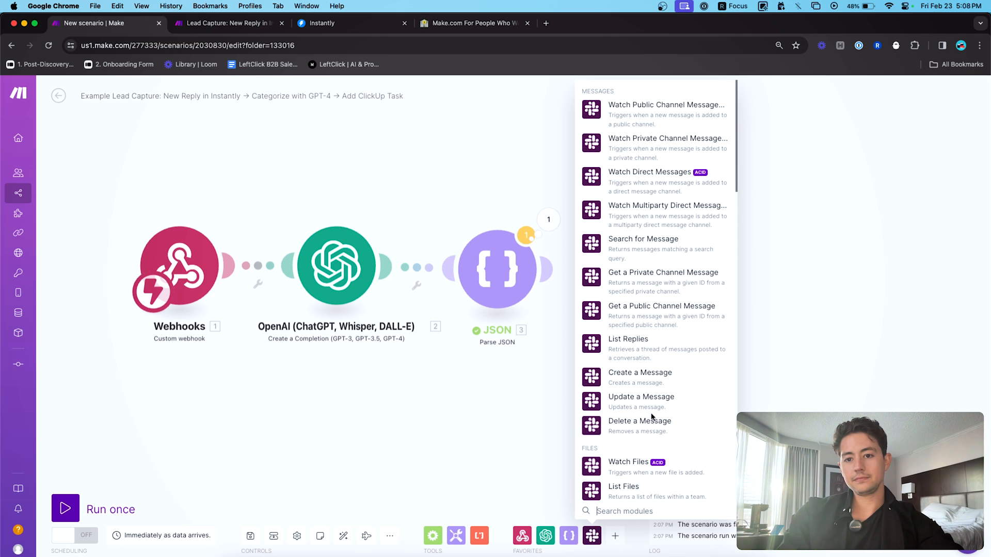
pyautogui.scroll(-2, 643, 410)
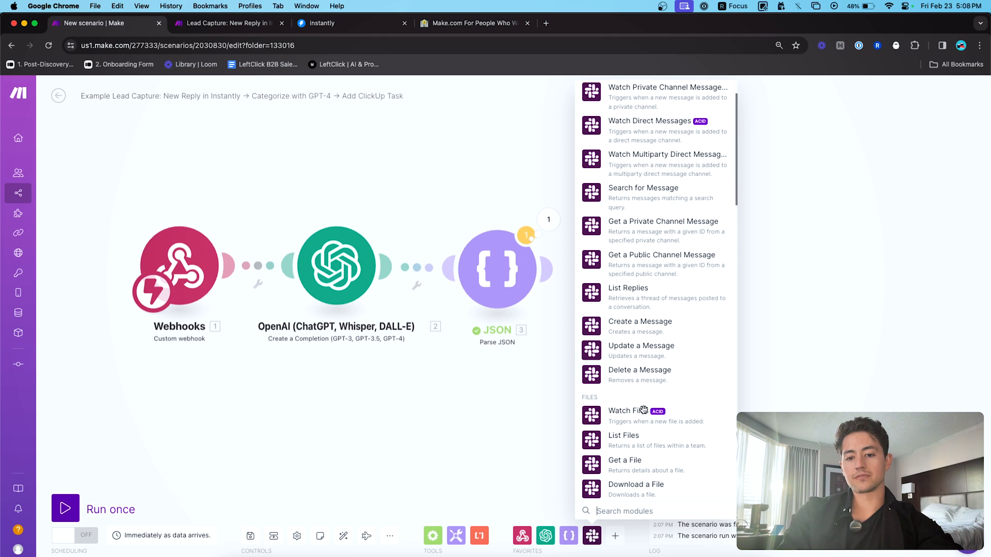
pyautogui.scroll(2, 644, 410)
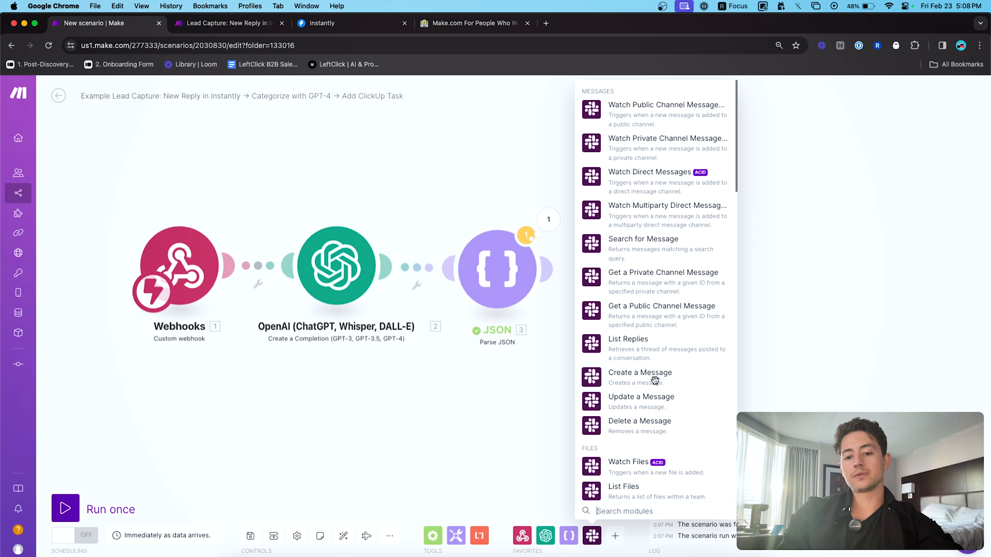
pyautogui.hotkey('ctrl', 'Tab')
pyautogui.moveTo(708, 342); pyautogui.dragTo(580, 343)
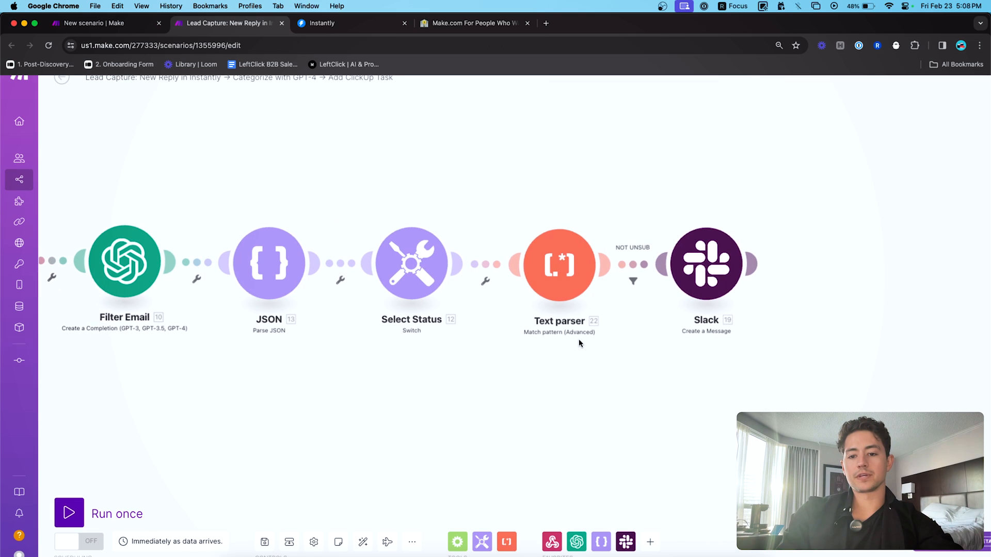
pyautogui.hotkey('ctrl', 'shift', 'Tab')
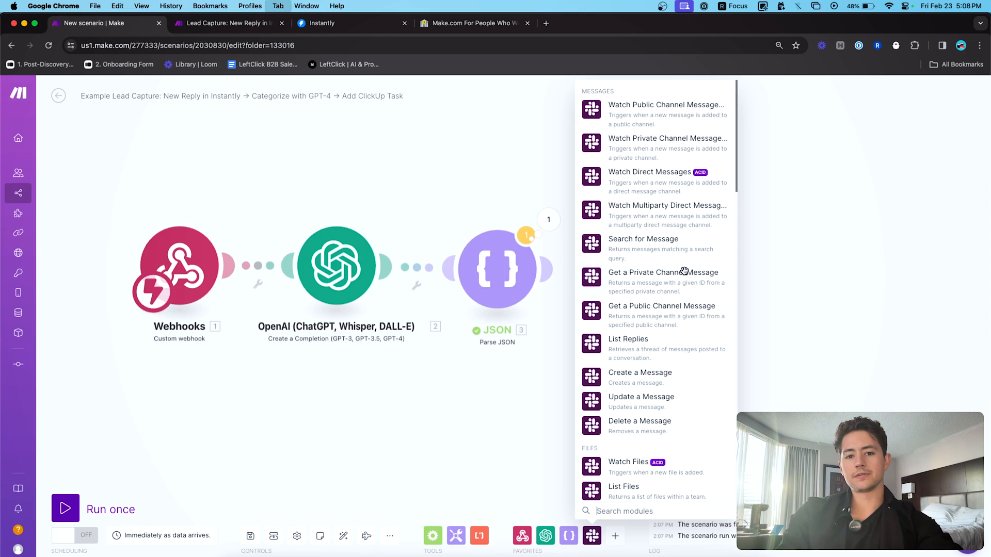
pyautogui.click(651, 385)
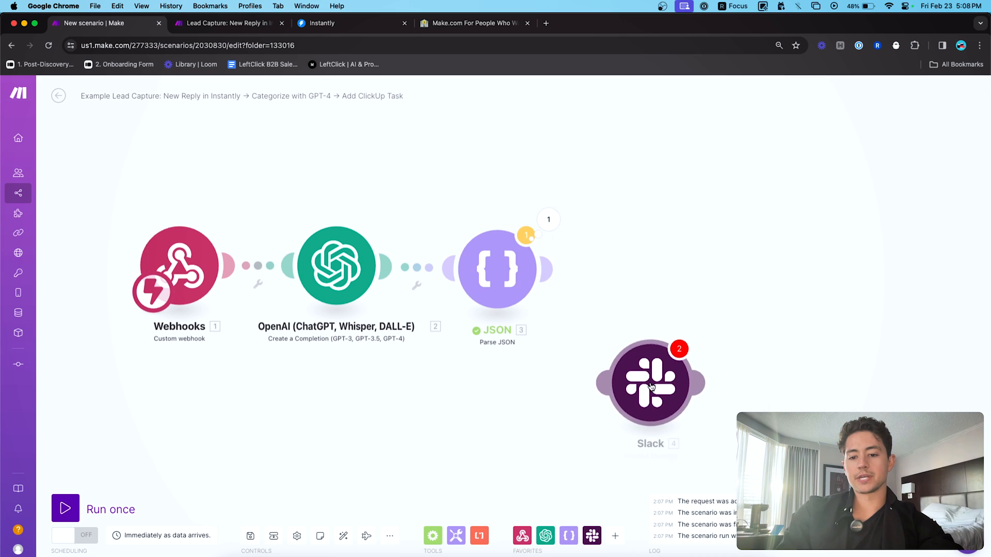
pyautogui.moveTo(651, 384); pyautogui.dragTo(648, 278)
# - Create a Slack (bot) connection named 'Integromat Bot (Feb 23 2024)' and save it
pyautogui.click(648, 278)
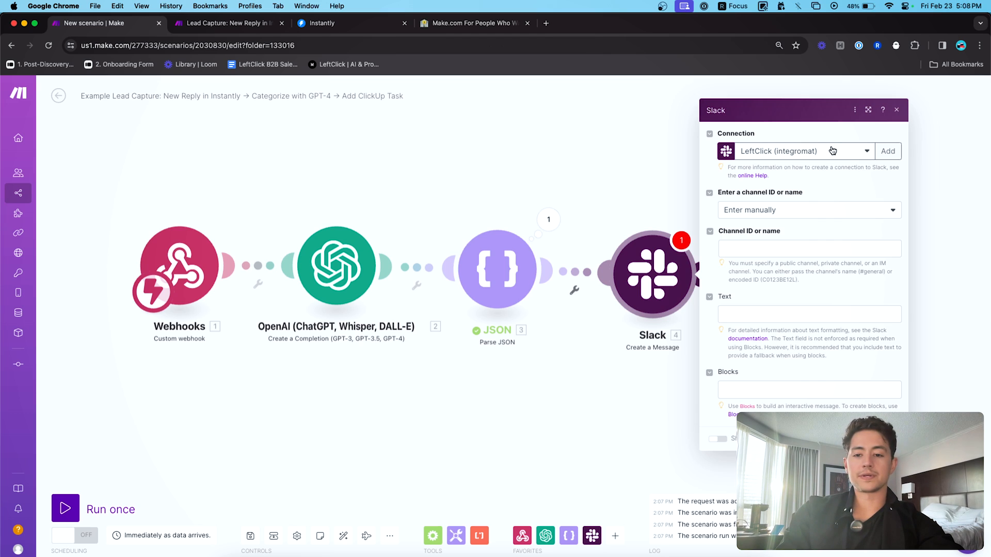
pyautogui.click(821, 148)
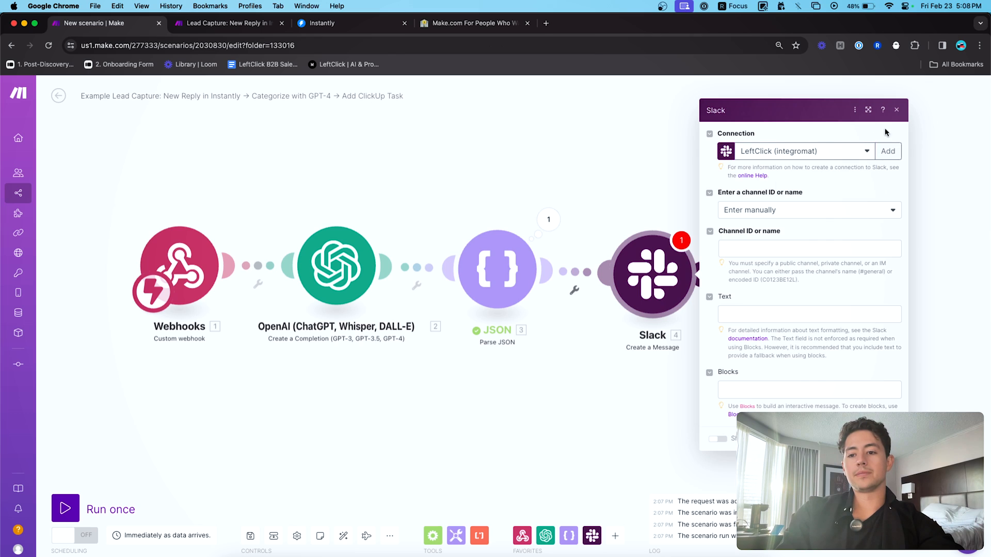
pyautogui.click(887, 150)
pyautogui.click(834, 154)
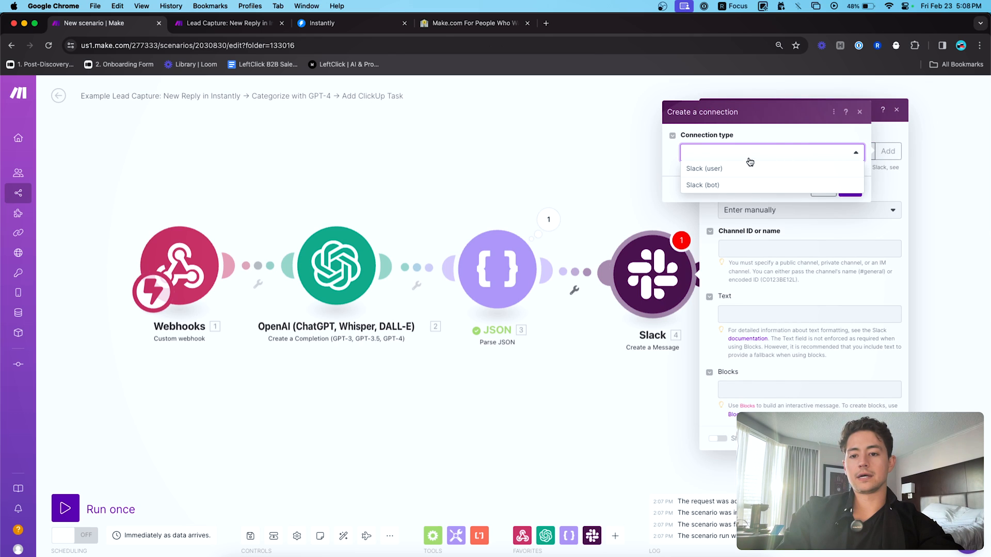
pyautogui.click(719, 185)
pyautogui.click(797, 178)
pyautogui.press('super+a')
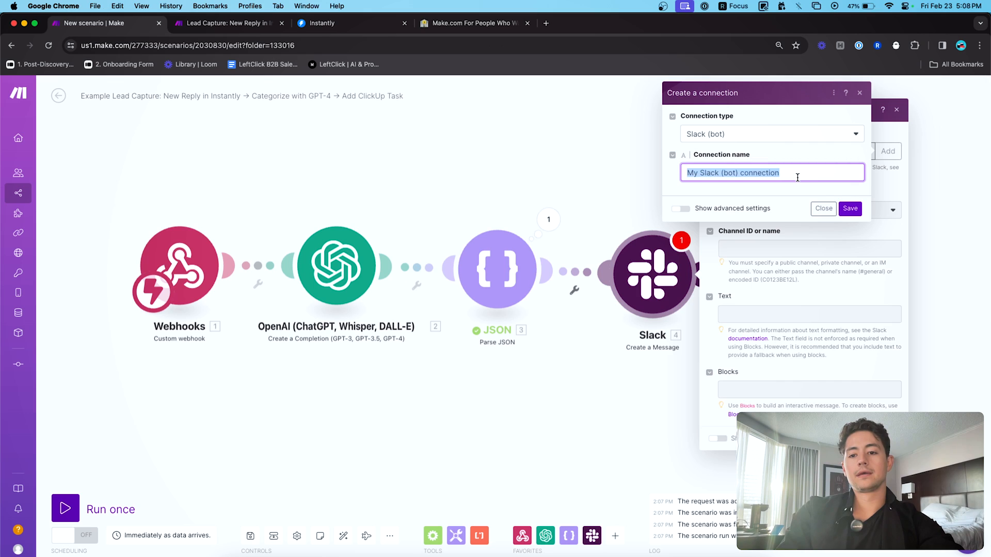
pyautogui.write('Integromat')
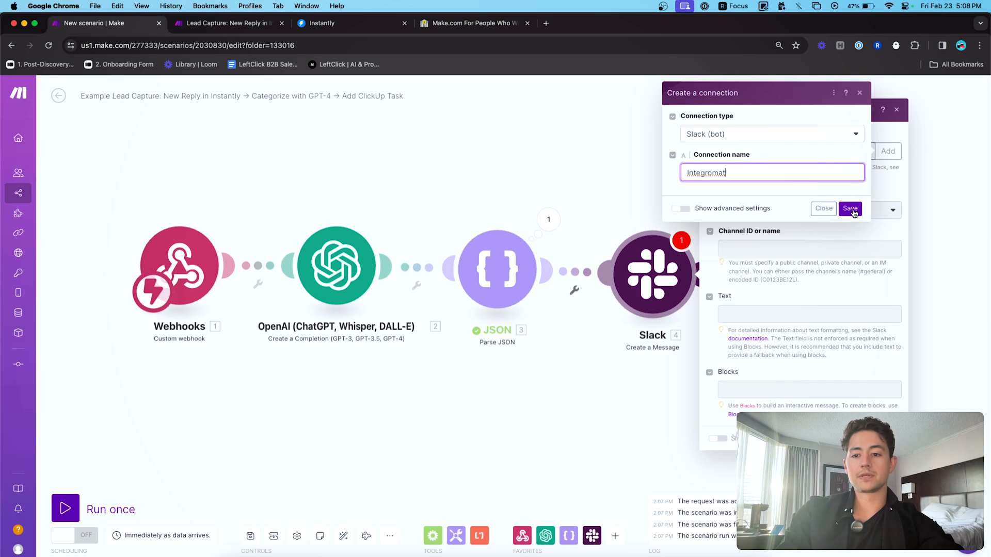
pyautogui.write(' Bot (Feb 23 2024')
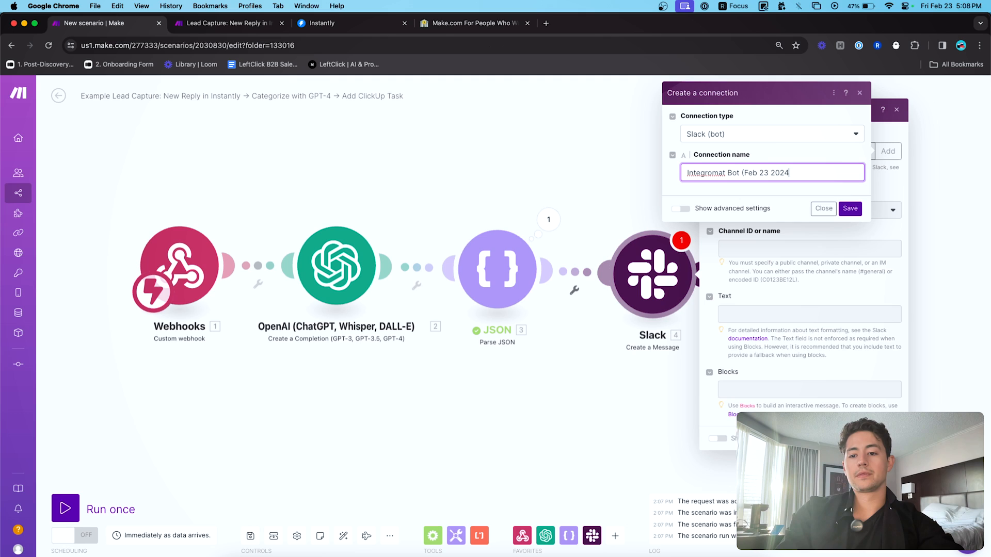
pyautogui.click(849, 209)
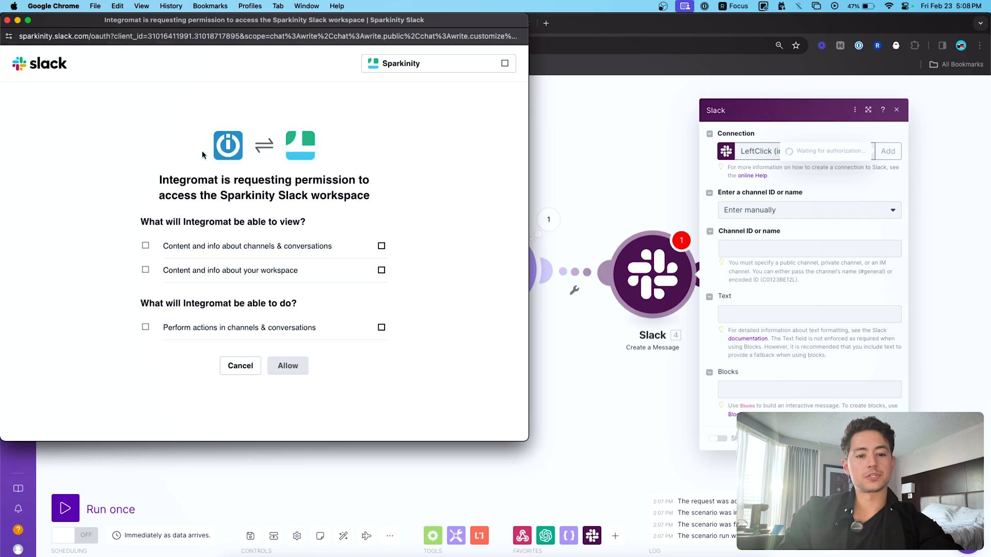
# - Close Slack's permission page without granting Integromat workspace access
pyautogui.moveTo(147, 247); pyautogui.dragTo(209, 247)
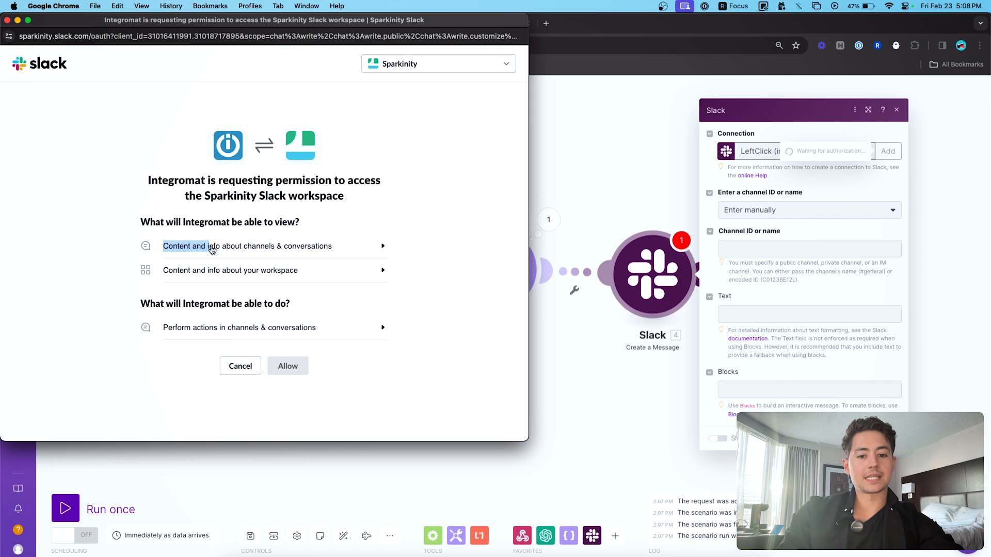
pyautogui.click(345, 170)
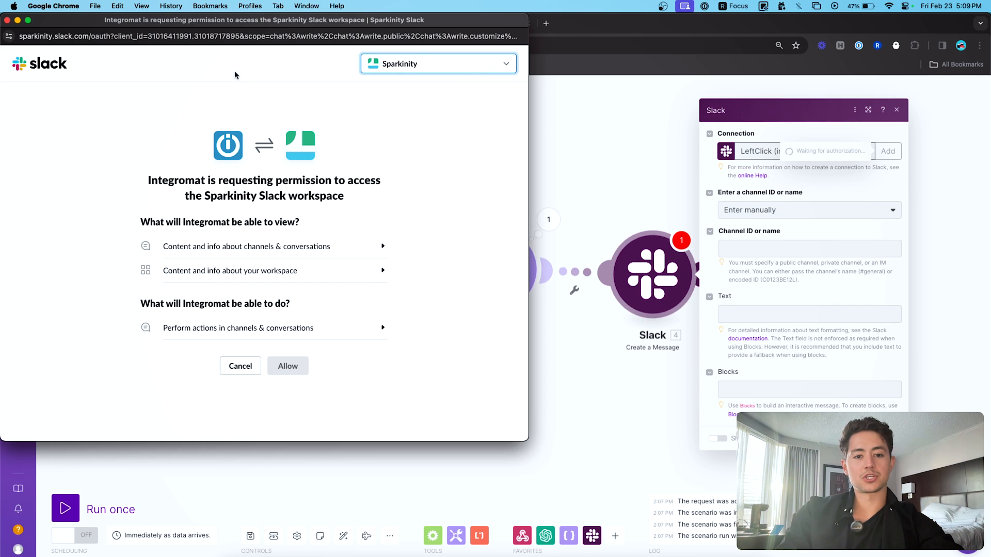
pyautogui.click(7, 20)
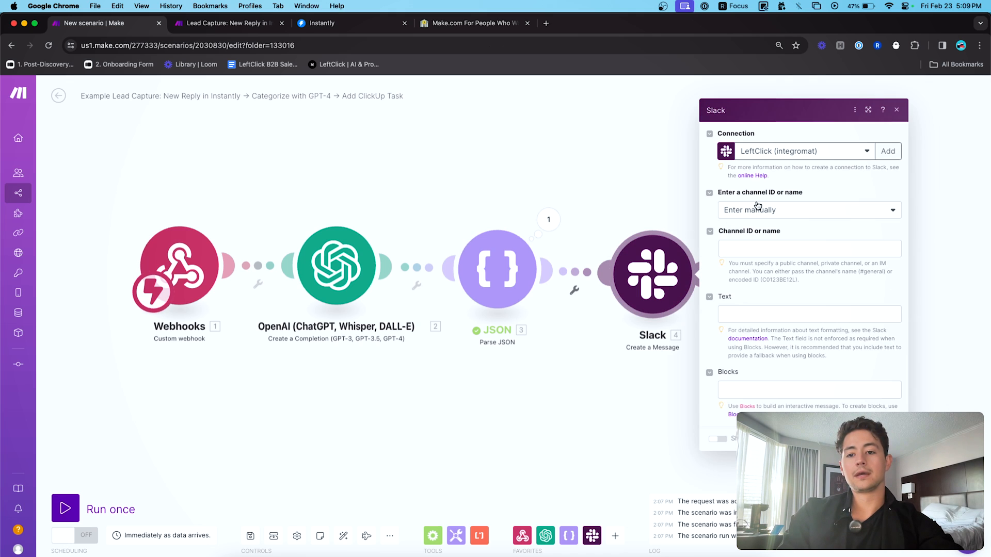
# - Keep the LeftClick (integromat) connection, then bring up the Slack app
pyautogui.click(789, 156)
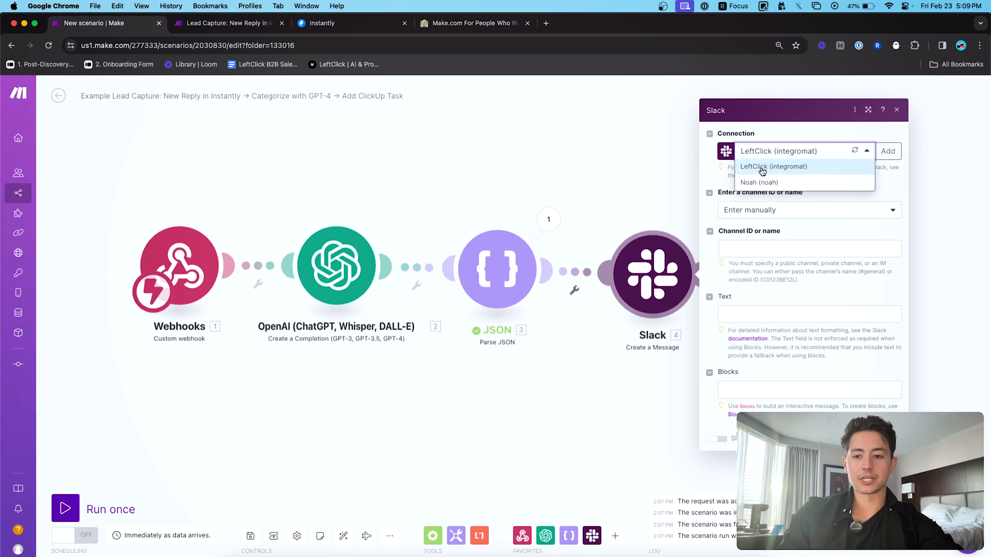
pyautogui.click(776, 135)
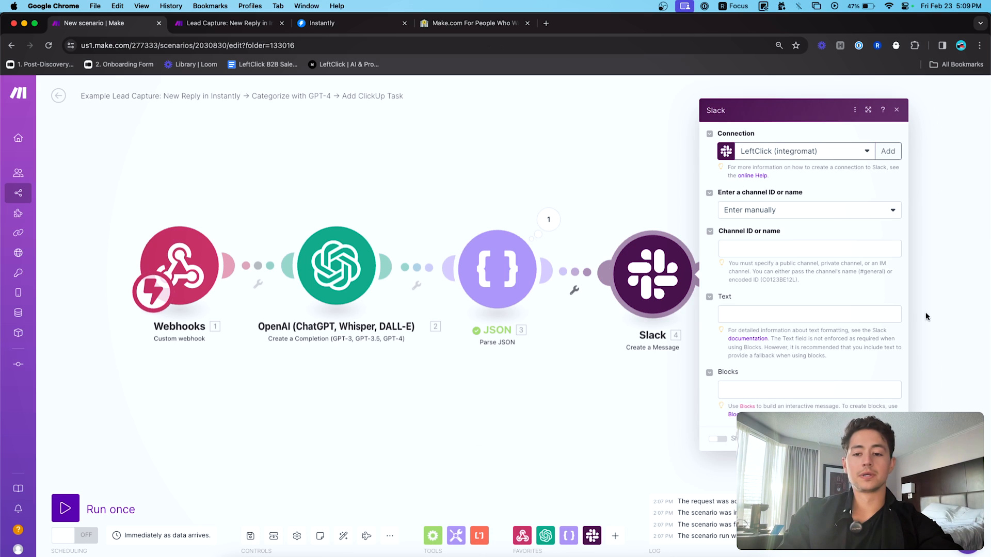
pyautogui.click(428, 555)
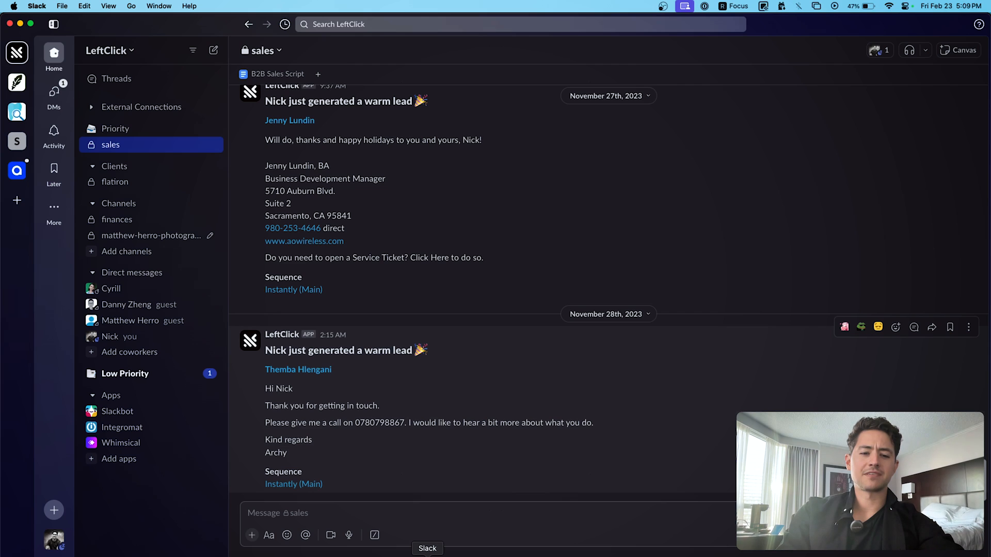
# - Check the Integromat app conversation, then start a new Slack (user) connection in Make
pyautogui.click(124, 434)
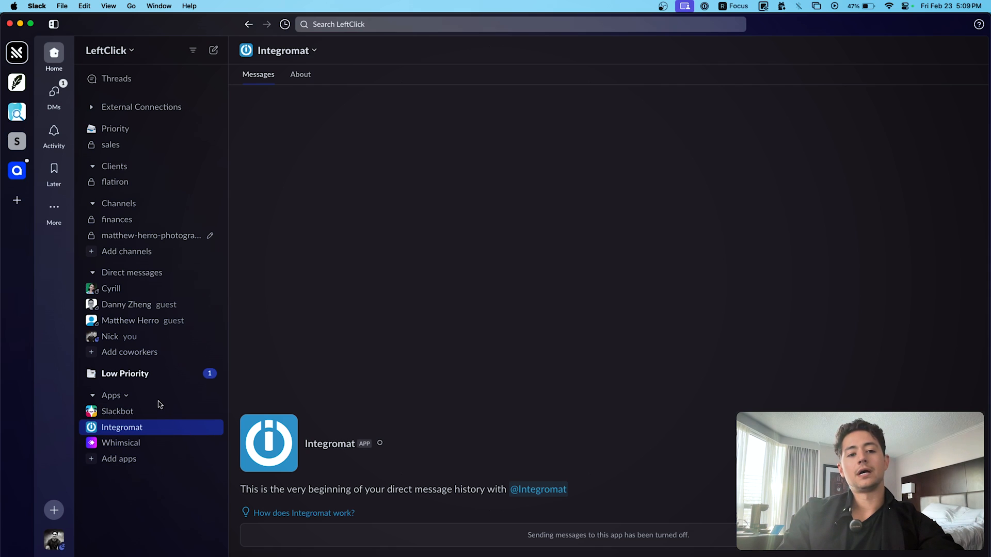
pyautogui.press('super+Tab')
pyautogui.click(888, 151)
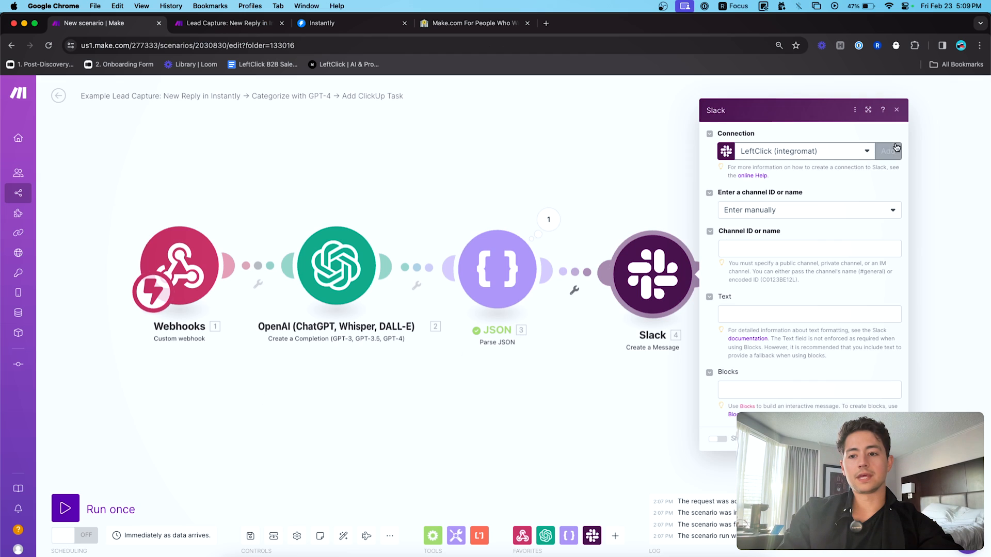
pyautogui.click(779, 153)
pyautogui.click(729, 172)
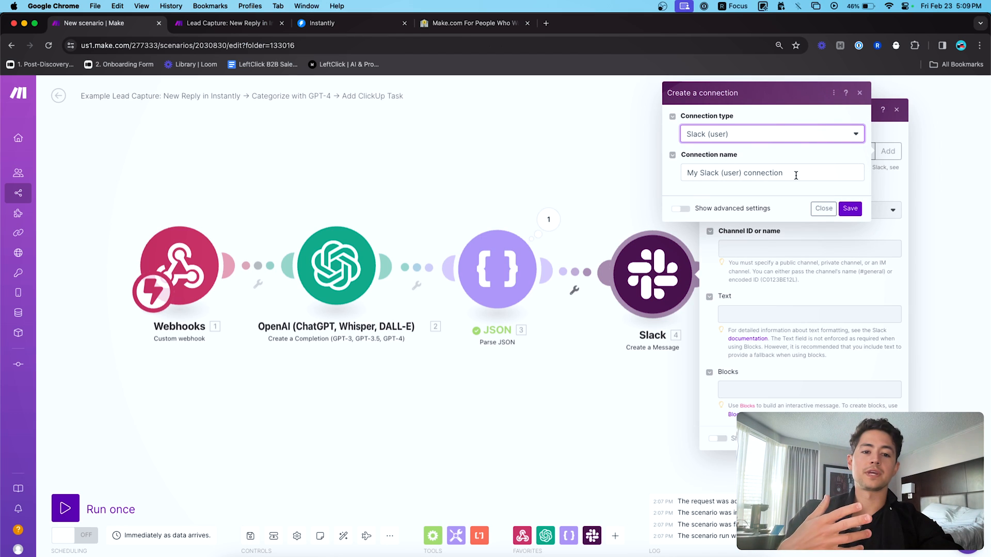
# - Check which app posts the LeftClick messages in sales, then cancel the new connection
pyautogui.press('super+Tab')
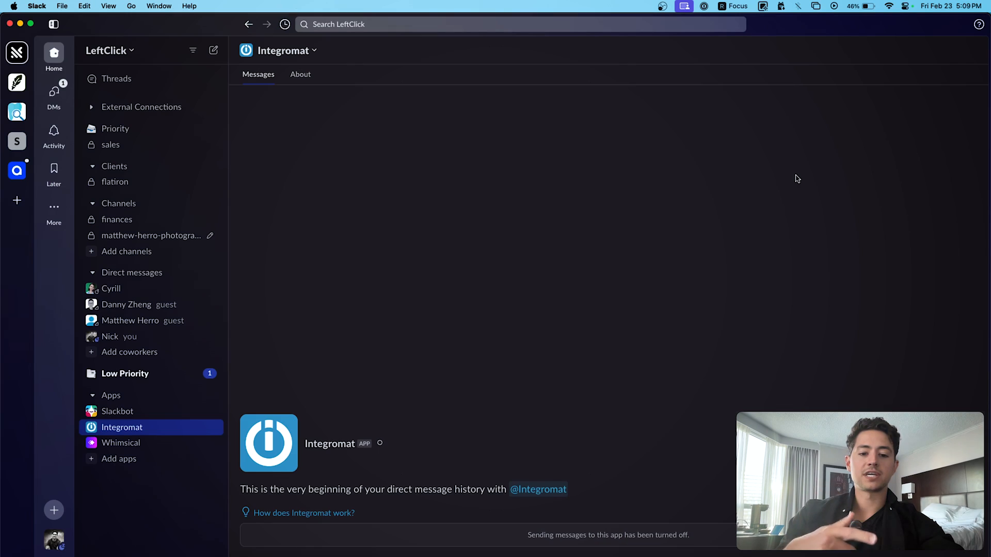
pyautogui.click(129, 146)
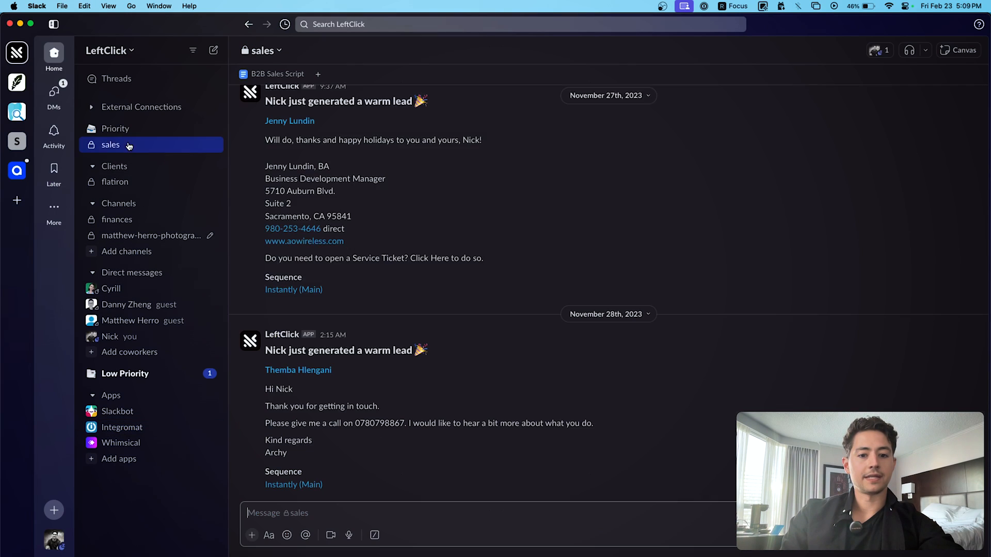
pyautogui.click(276, 335)
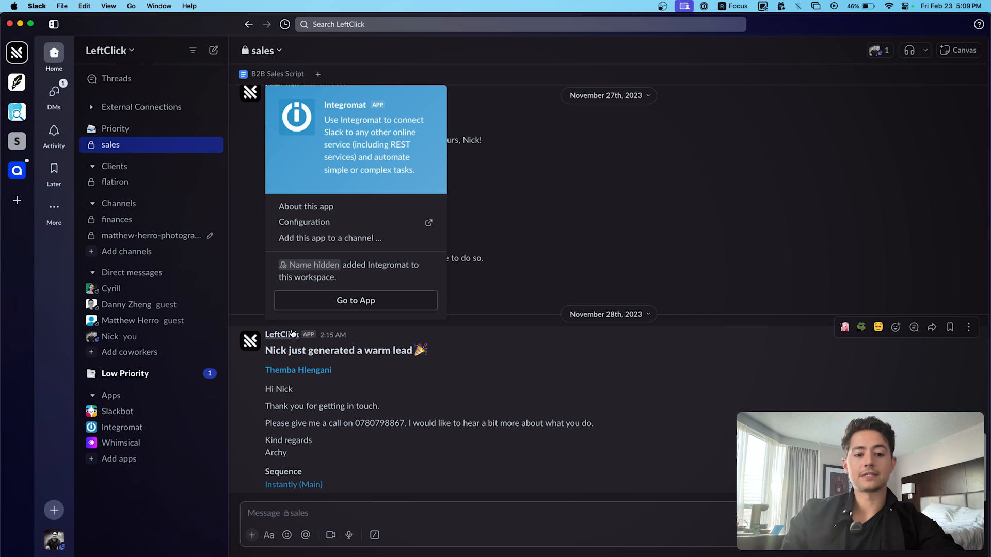
pyautogui.click(268, 336)
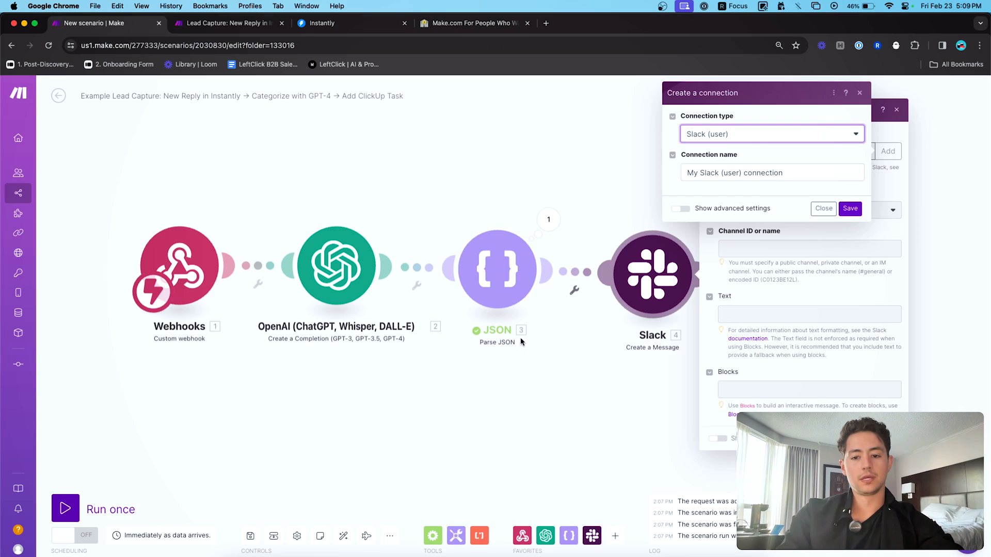
pyautogui.click(823, 208)
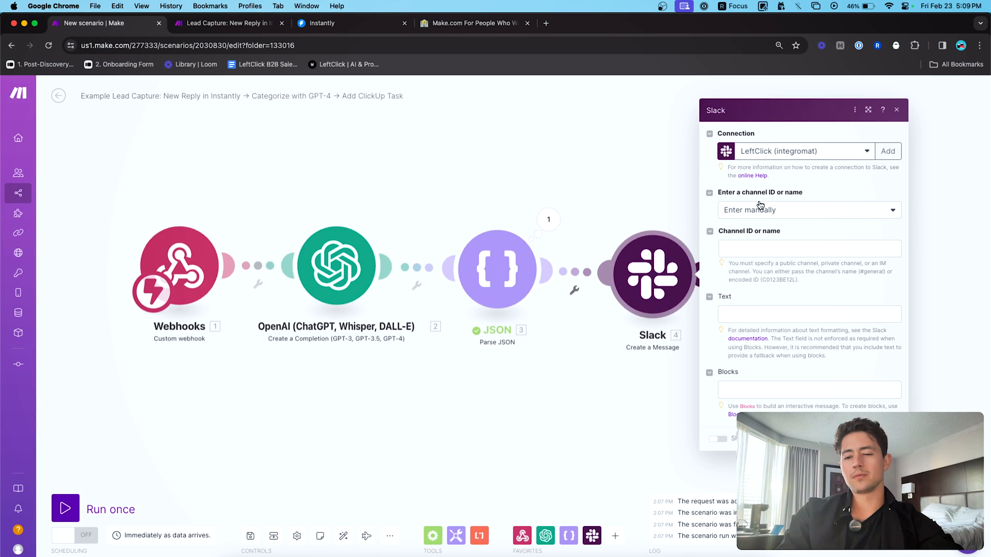
# - Choose the channel from a list, with type Private channel, and pick 'sales'
pyautogui.click(829, 210)
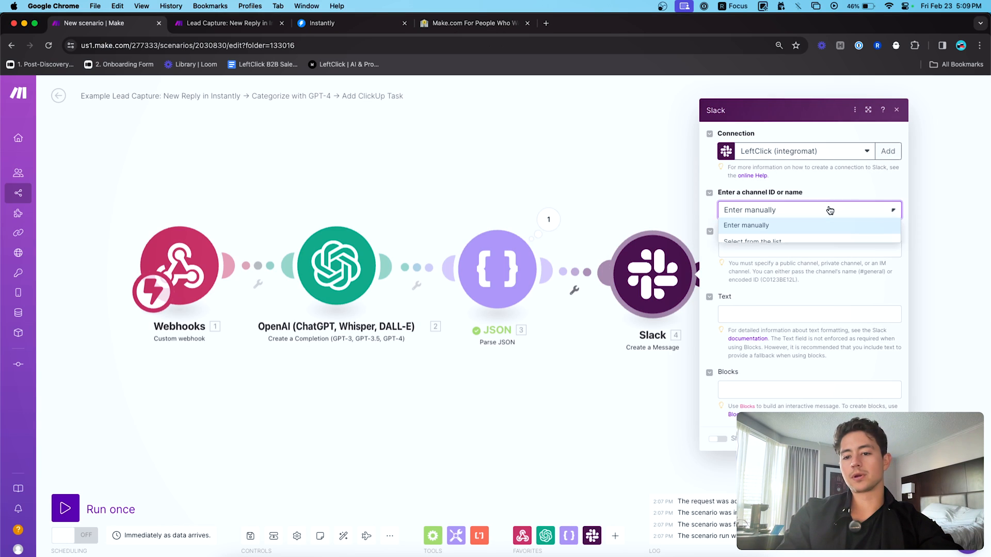
pyautogui.click(760, 241)
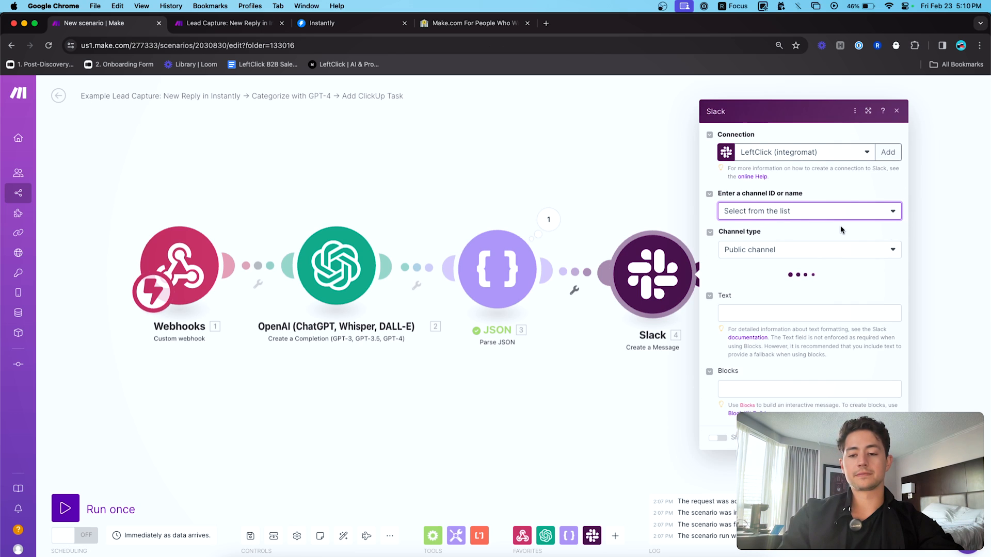
pyautogui.click(808, 242)
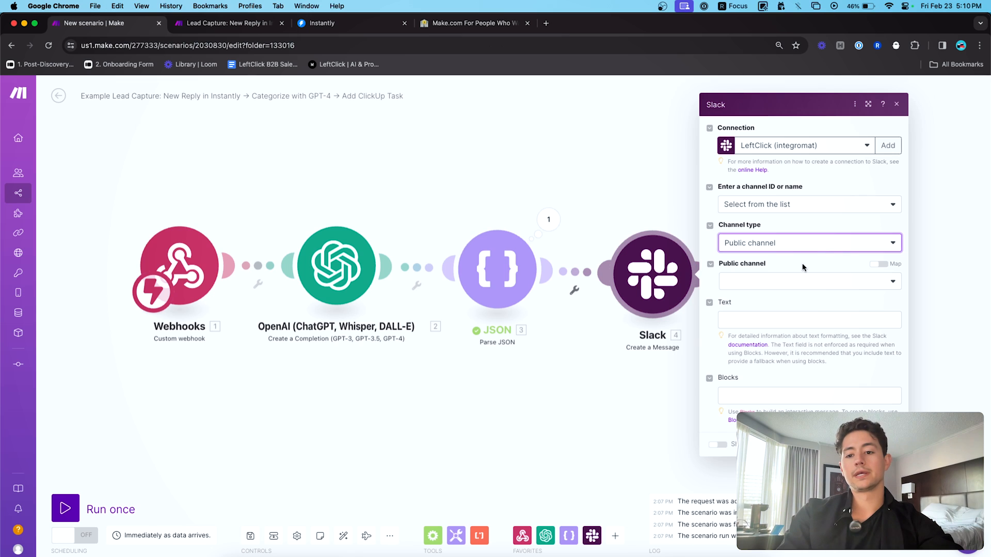
pyautogui.click(787, 248)
pyautogui.click(761, 277)
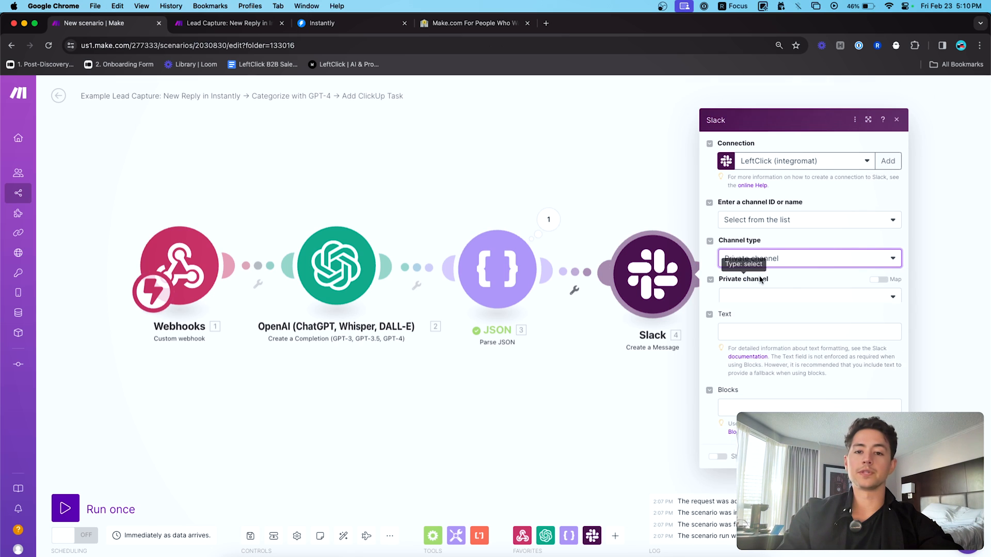
pyautogui.click(787, 284)
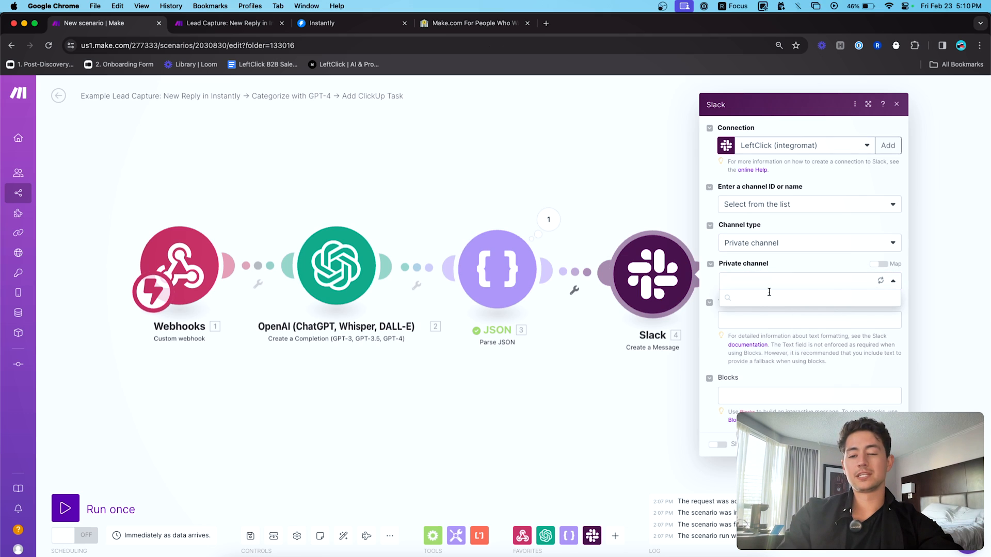
pyautogui.write('sales')
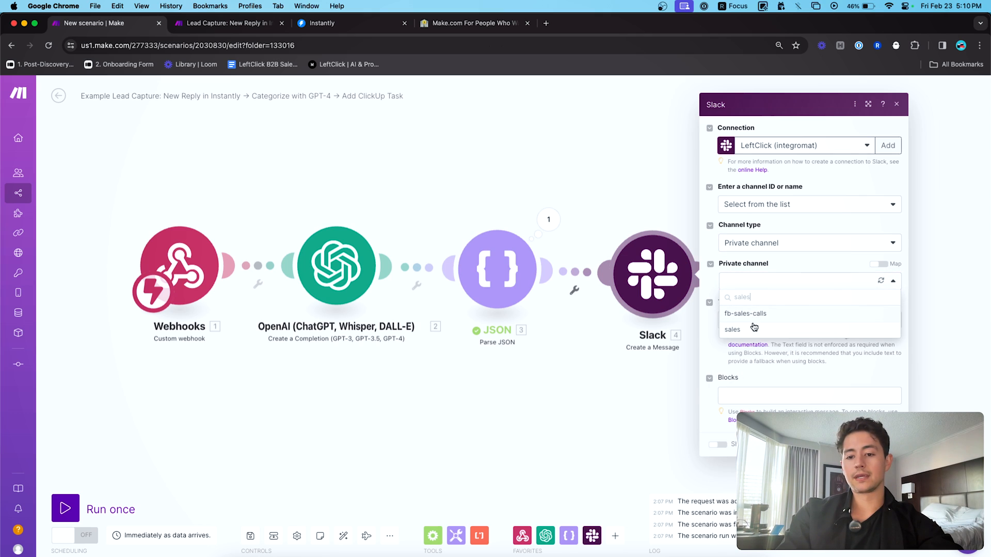
pyautogui.click(750, 327)
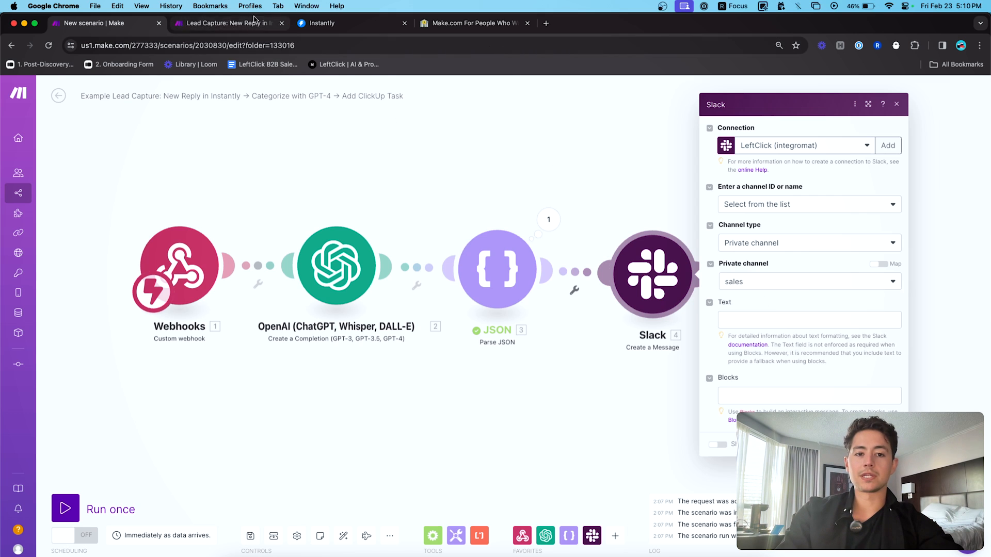
# - Select the Blocks JSON in the Lead Capture scenario's Slack module
pyautogui.click(254, 22)
pyautogui.click(707, 264)
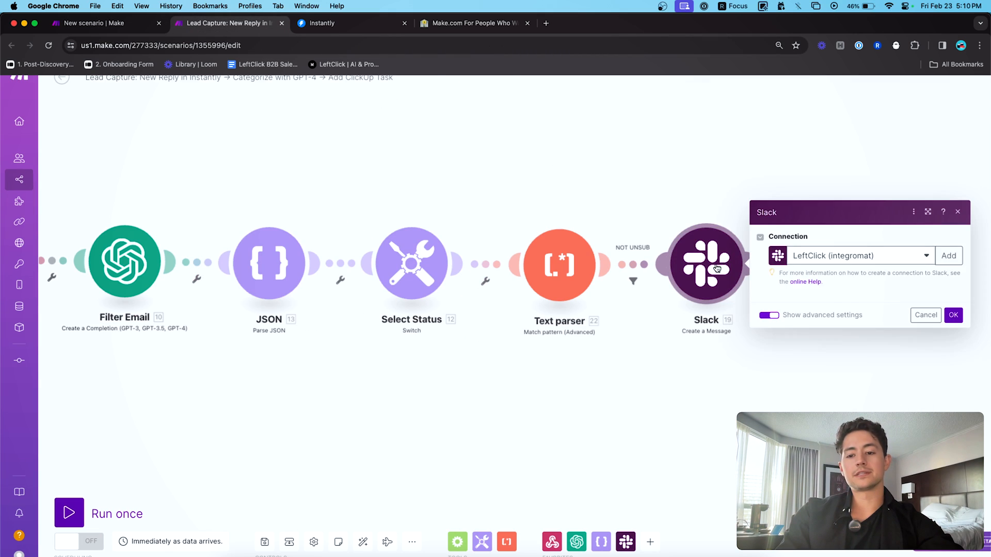
pyautogui.scroll(-5, 797, 321)
pyautogui.click(865, 325)
pyautogui.press('super+a')
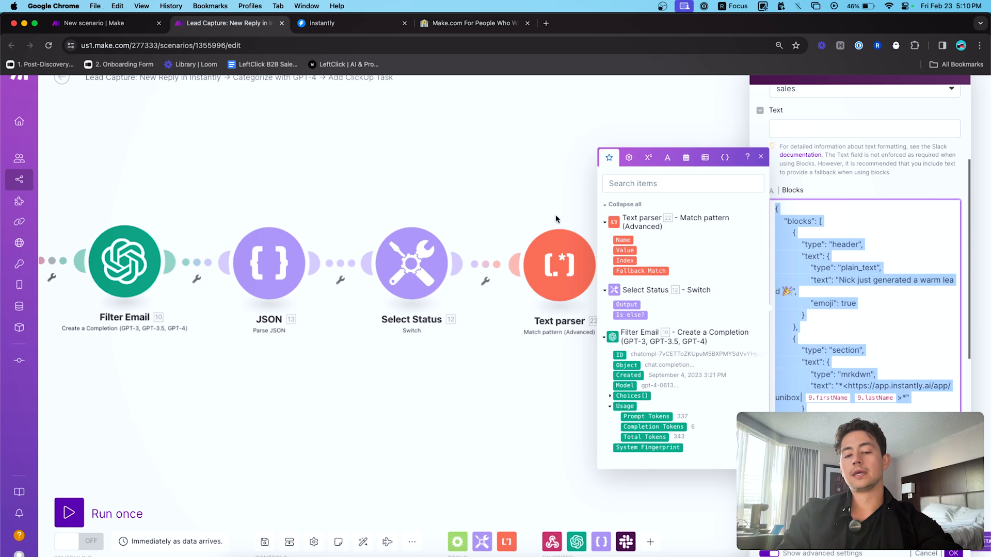
# - Leave the new Slack module's message text empty and open Block Kit Builder in a new tab
pyautogui.click(110, 23)
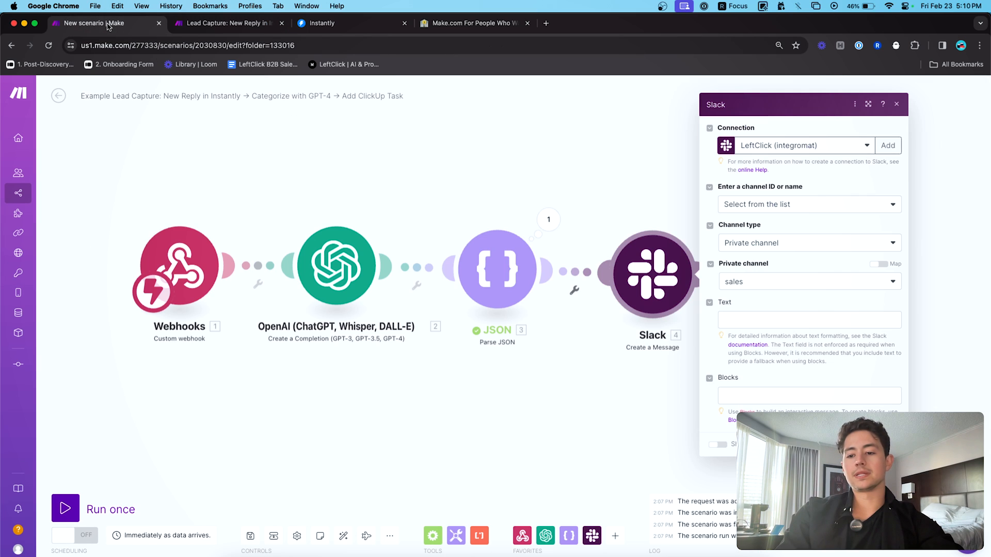
pyautogui.click(783, 319)
pyautogui.click(774, 308)
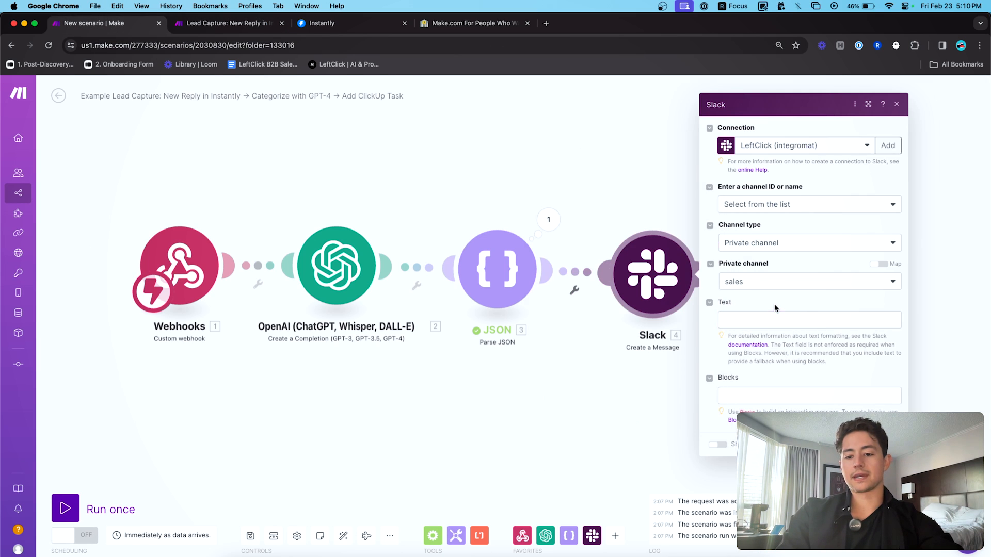
pyautogui.hotkey('ctrl', 'Tab')
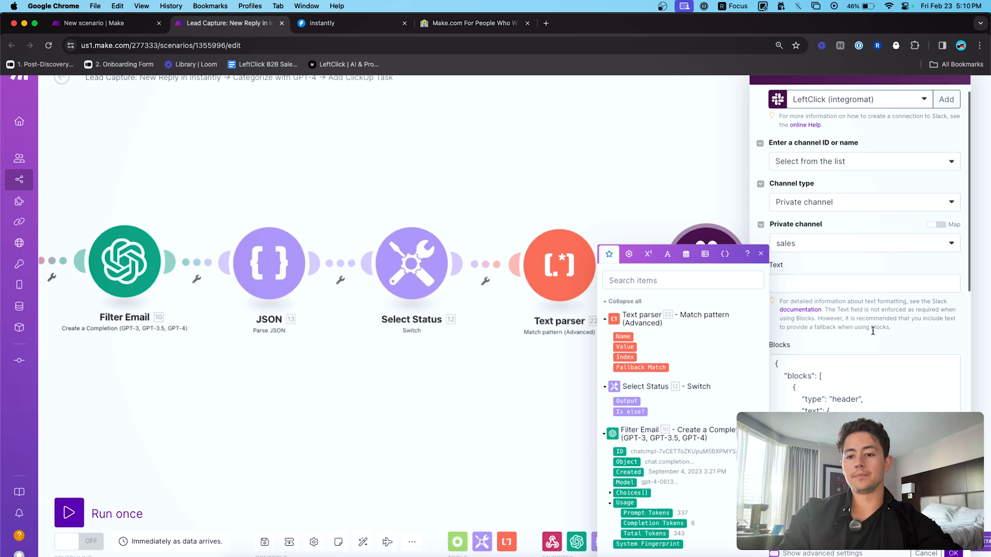
pyautogui.hotkey('ctrl', 'shift', 'Tab')
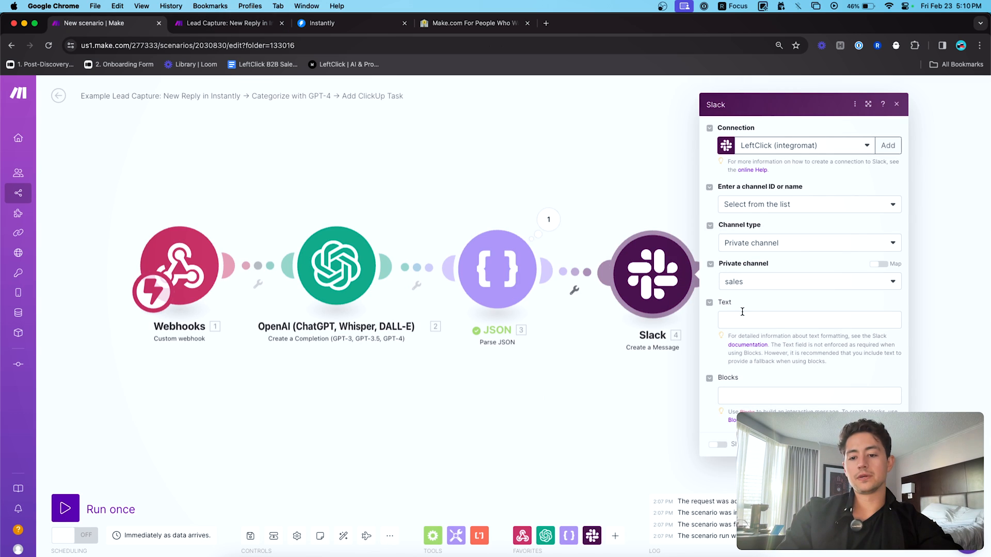
pyautogui.click(769, 317)
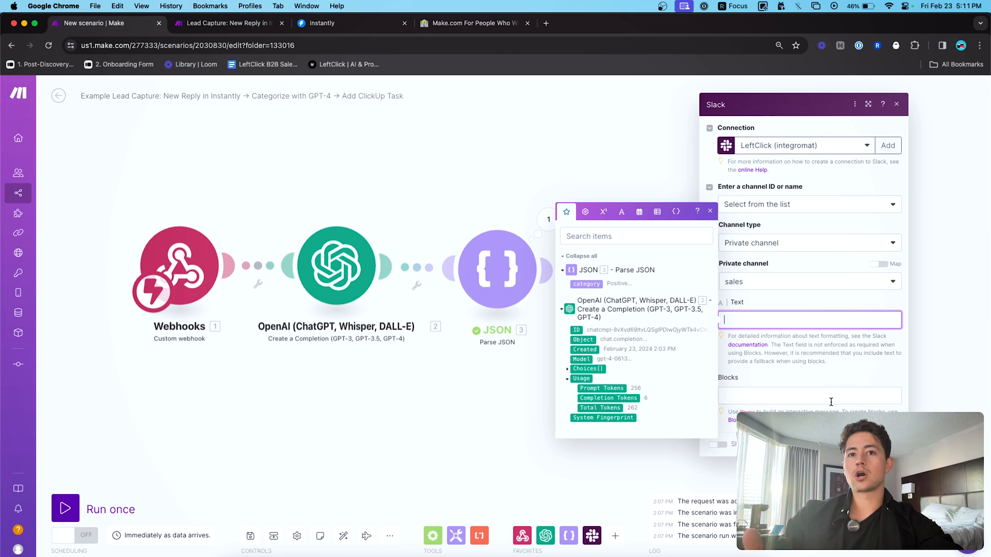
pyautogui.click(795, 408)
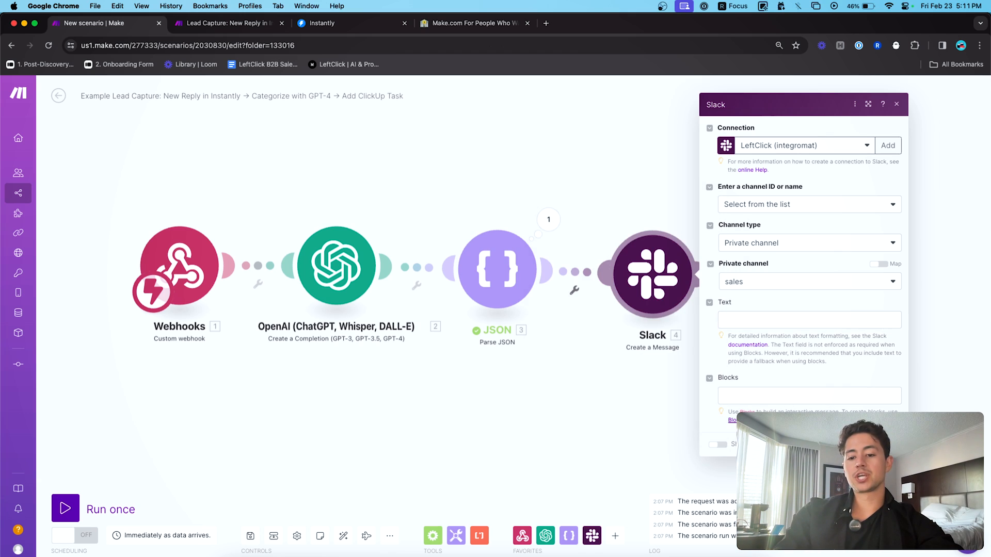
pyautogui.click(731, 420)
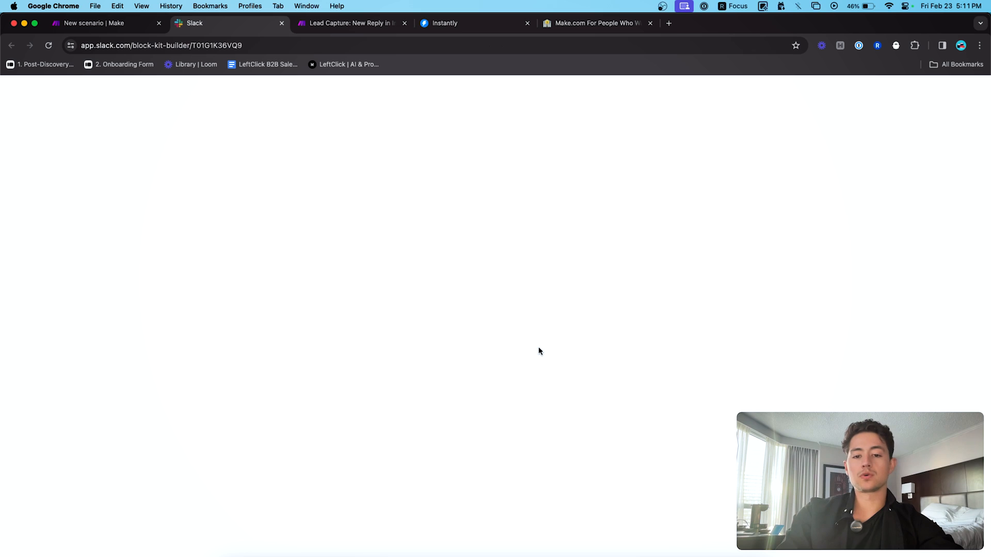
# - Reload Block Kit Builder, then enter the Slack module's message text in Make
pyautogui.click(483, 48)
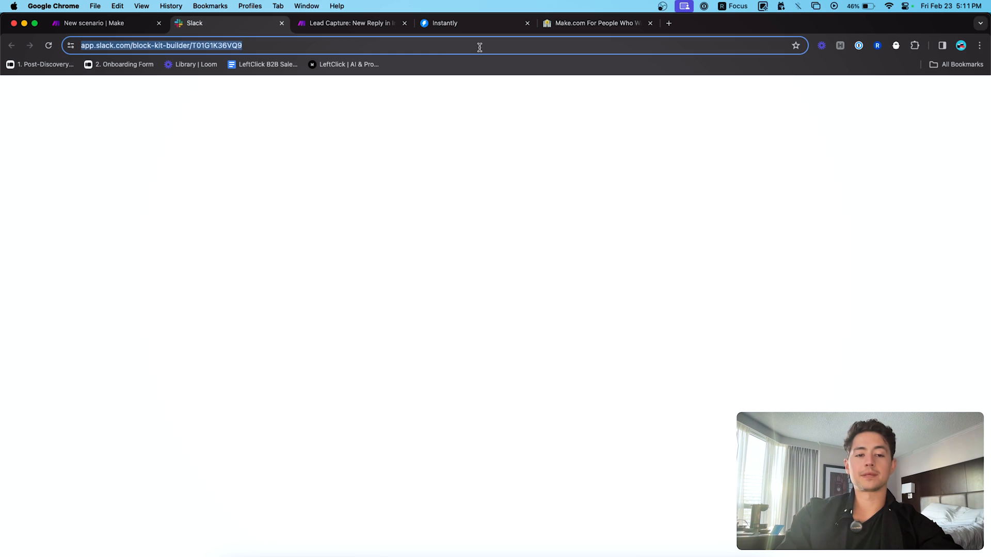
pyautogui.press('Return')
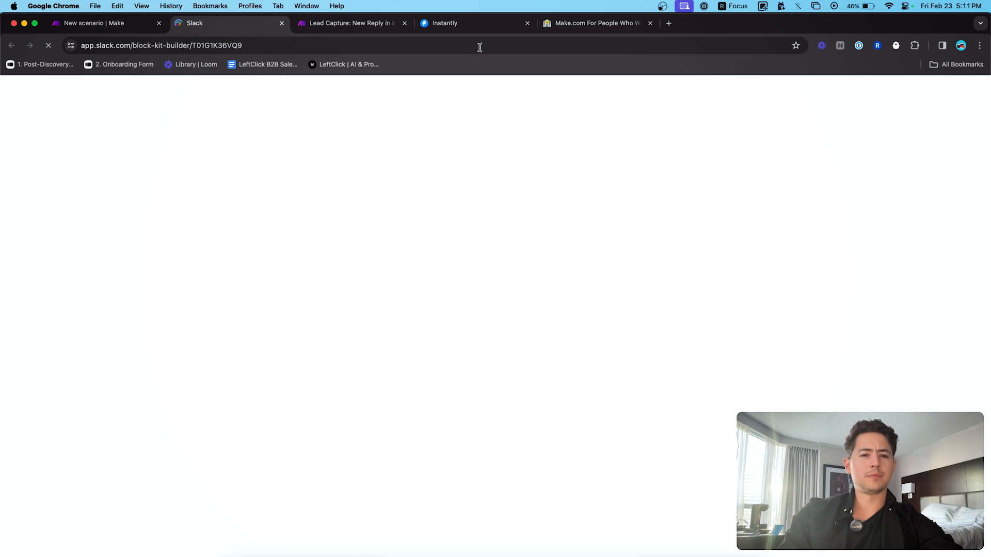
pyautogui.click(288, 46)
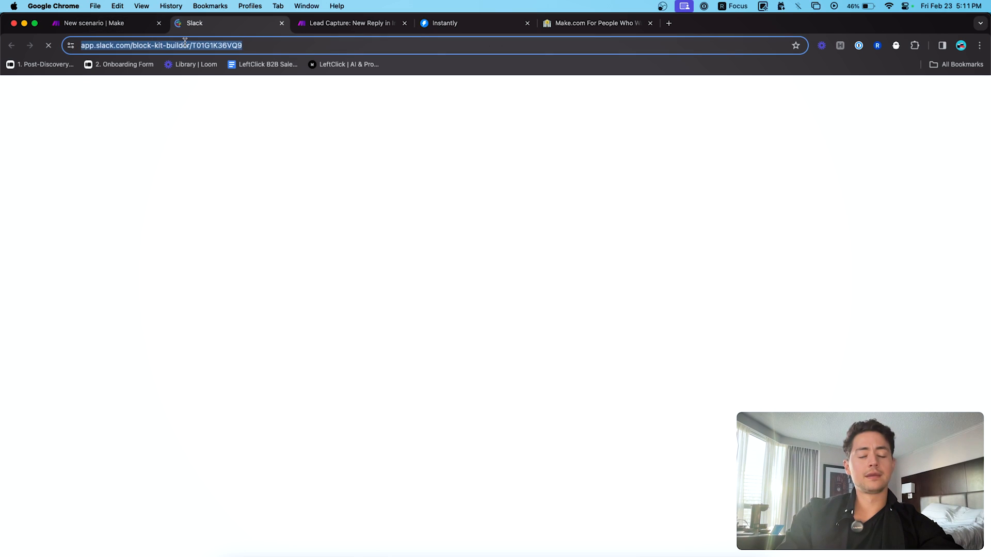
pyautogui.click(142, 30)
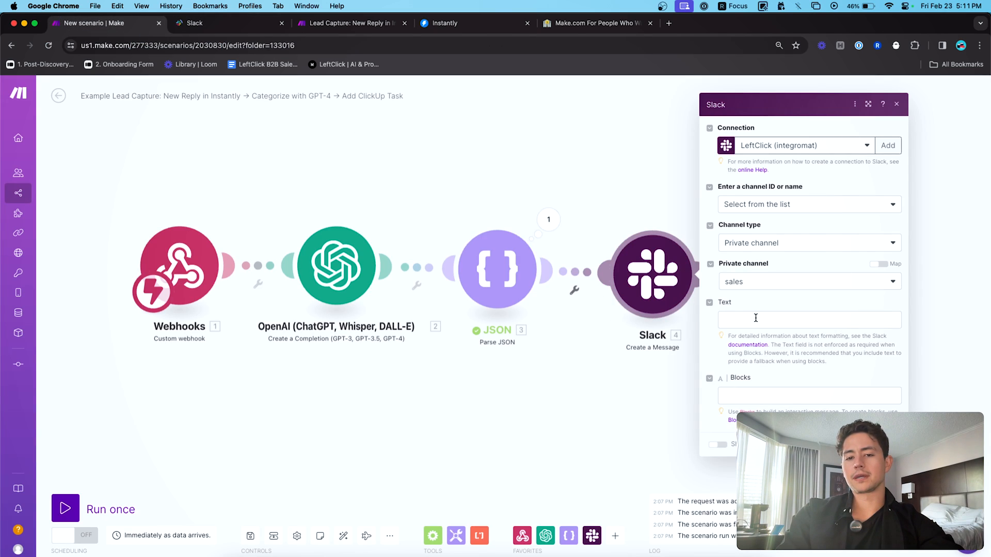
pyautogui.click(756, 318)
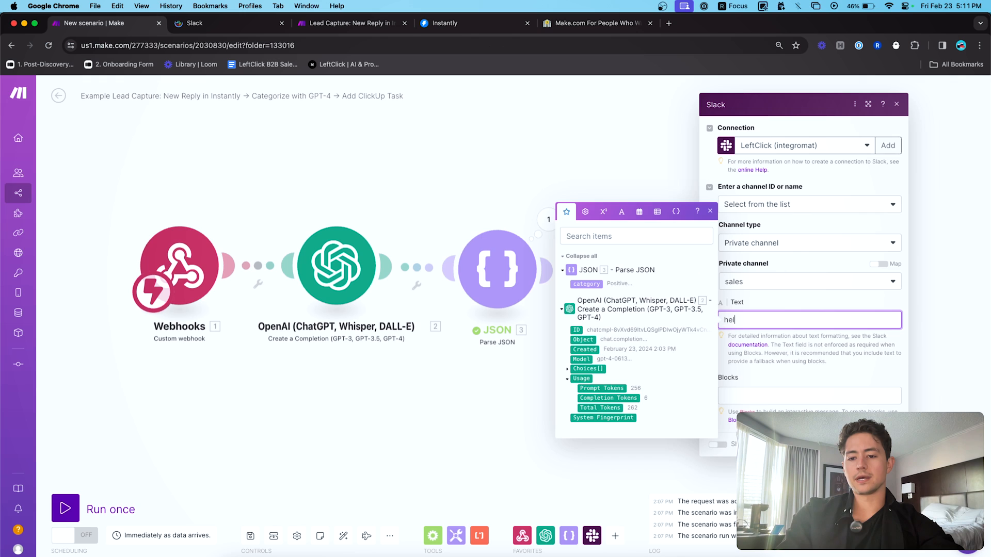
pyautogui.write('Send')
pyautogui.press('Escape')
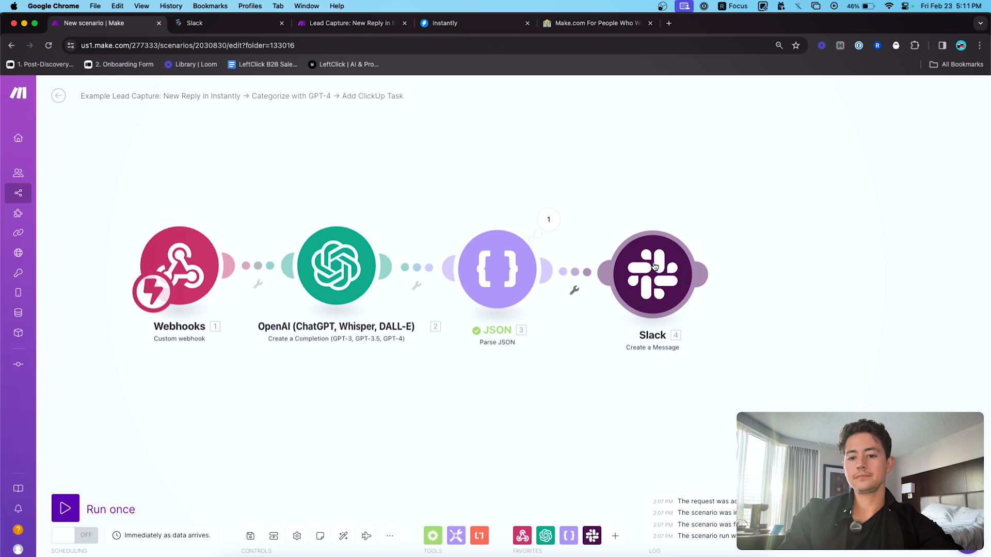
# - Run only the Slack module and confirm its test message appeared in the sales channel
pyautogui.rightClick(653, 266)
pyautogui.click(694, 285)
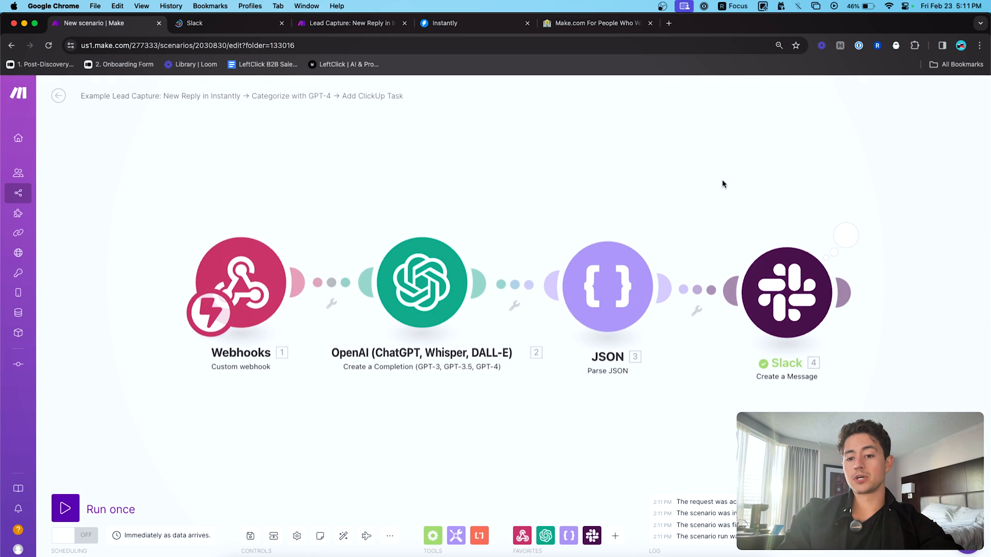
pyautogui.click(615, 230)
pyautogui.click(571, 200)
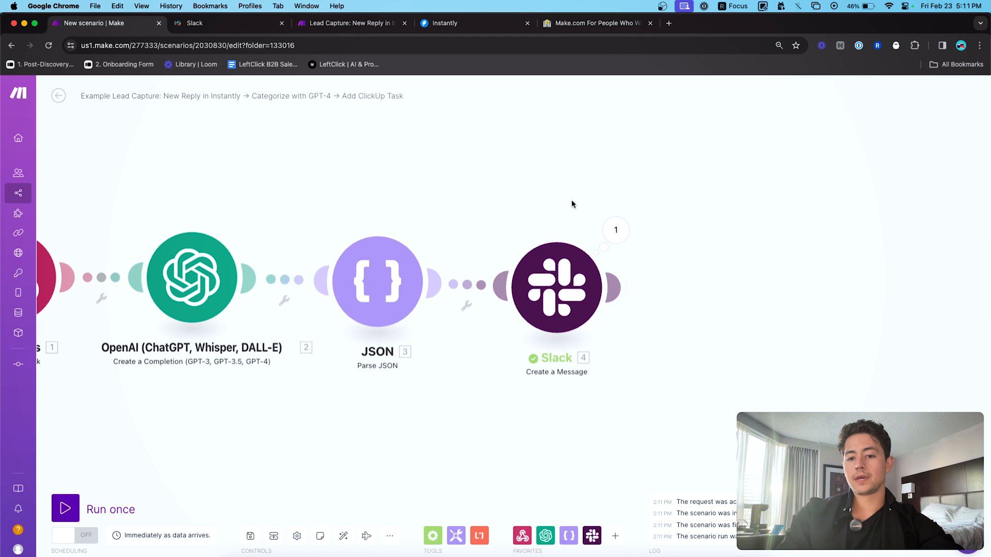
pyautogui.press('super+Tab')
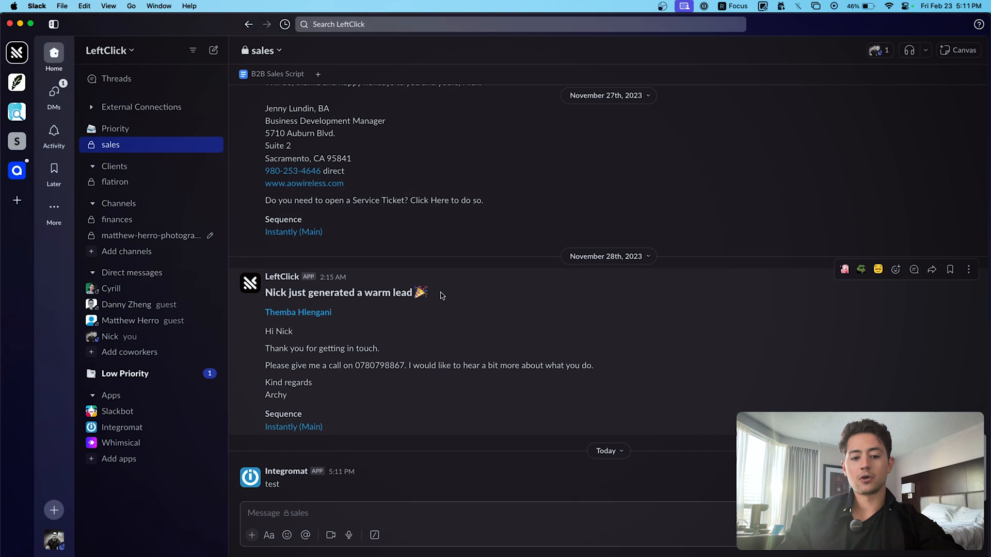
pyautogui.click(286, 473)
pyautogui.click(272, 484)
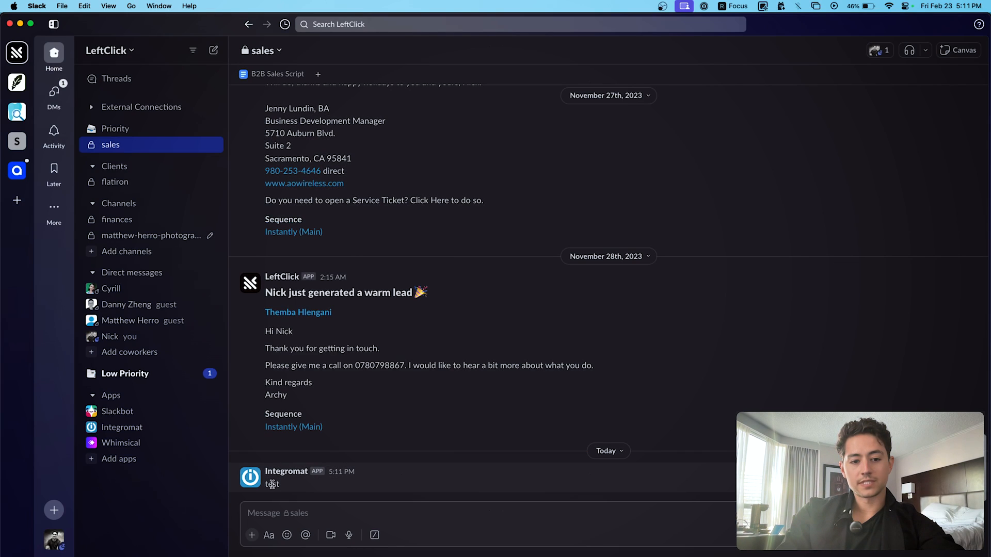
pyautogui.press('super+Tab')
# - Open the Slack module and expand its advanced message settings
pyautogui.hscroll(2, 741, 336)
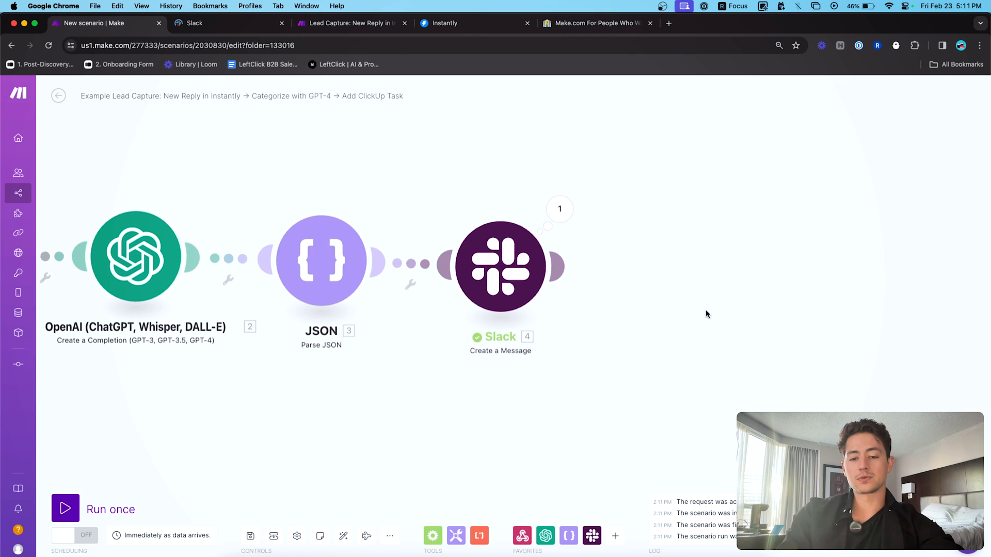
pyautogui.click(503, 274)
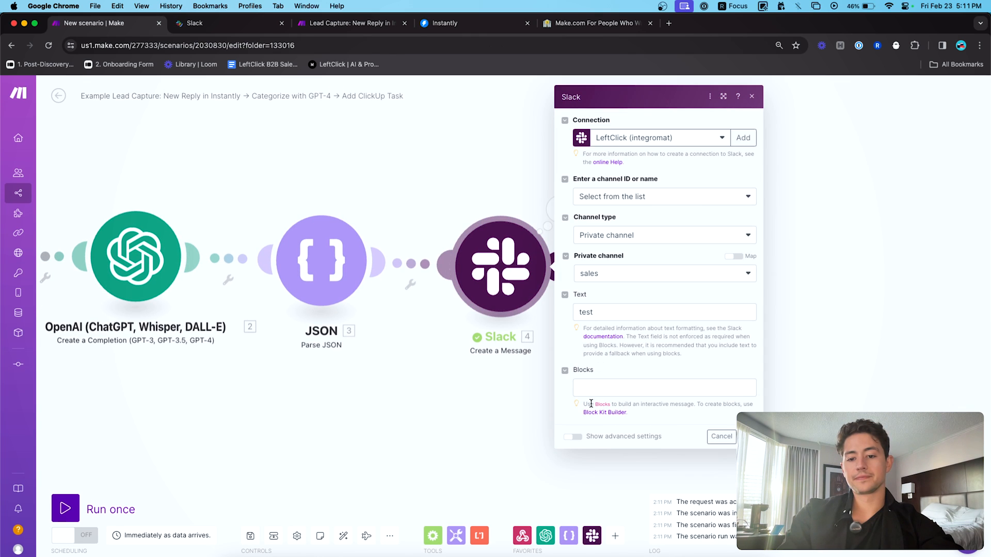
pyautogui.click(573, 437)
pyautogui.scroll(-5, 566, 411)
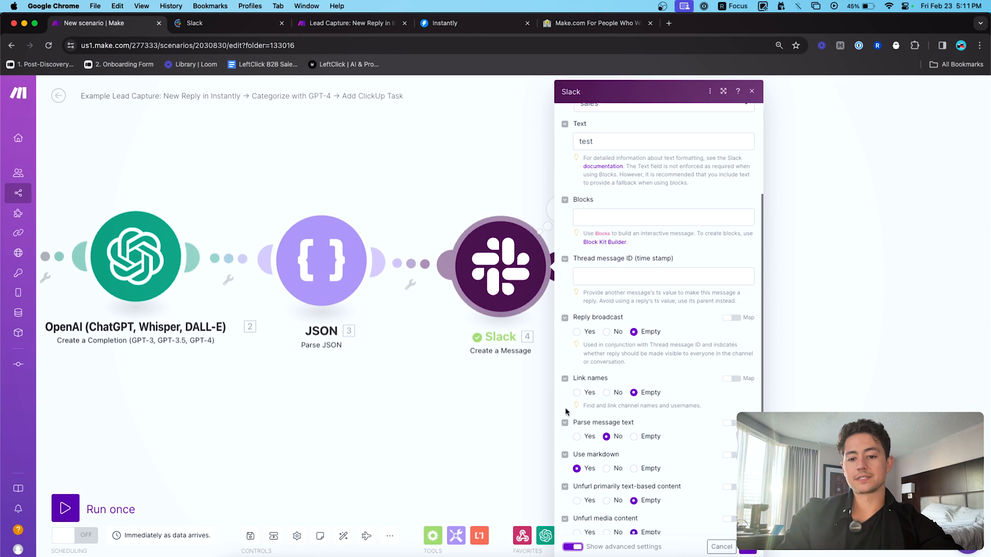
pyautogui.scroll(-2, 566, 411)
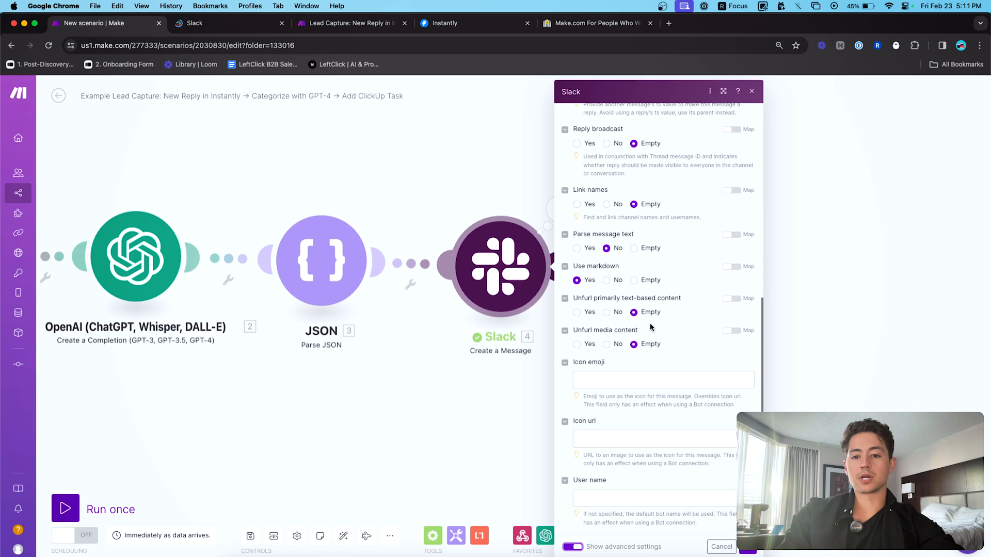
pyautogui.click(610, 376)
# - Compare a message's sender profile in Slack, then review the icon emoji and icon URL fields
pyautogui.press('super+Tab')
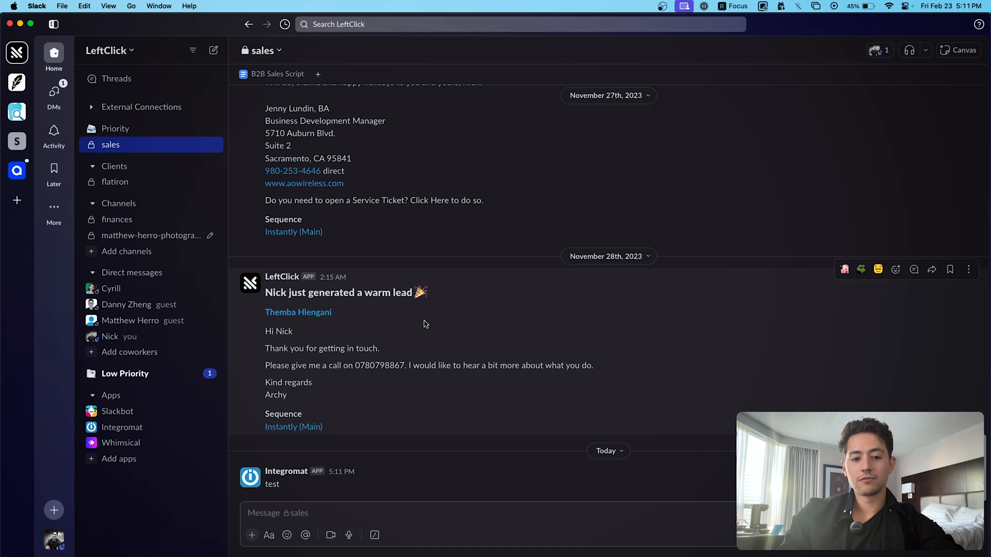
pyautogui.click(251, 285)
pyautogui.press('super+Tab')
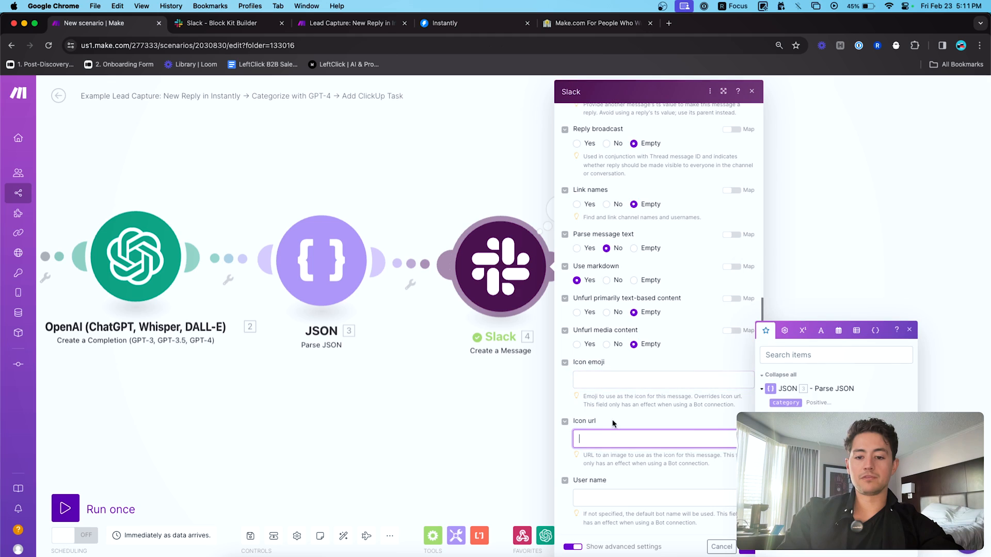
pyautogui.click(602, 372)
pyautogui.click(607, 436)
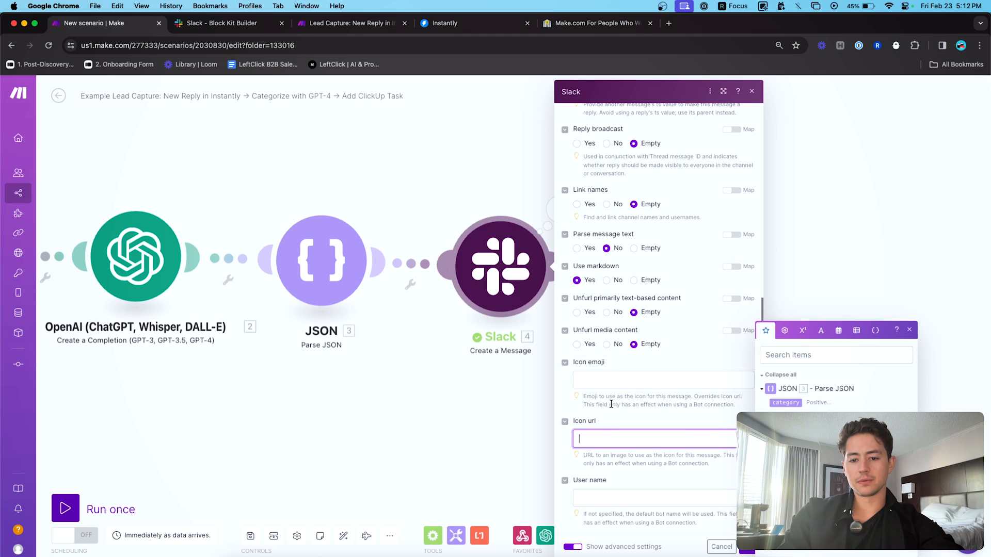
# - Set the Slack module's User name to 'Example Company Name'
pyautogui.click(628, 497)
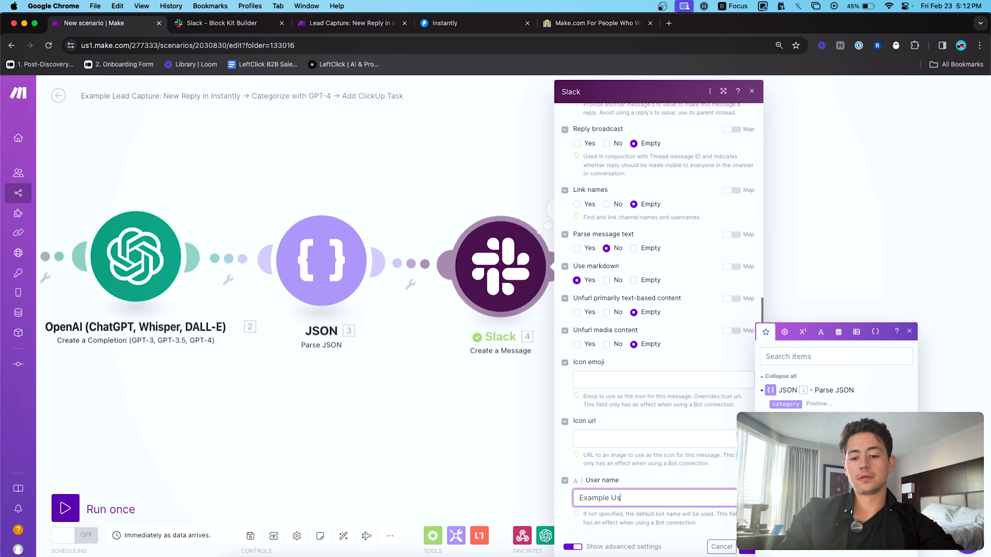
pyautogui.write('Example U')
pyautogui.press('BackSpace')
pyautogui.write('Company Name')
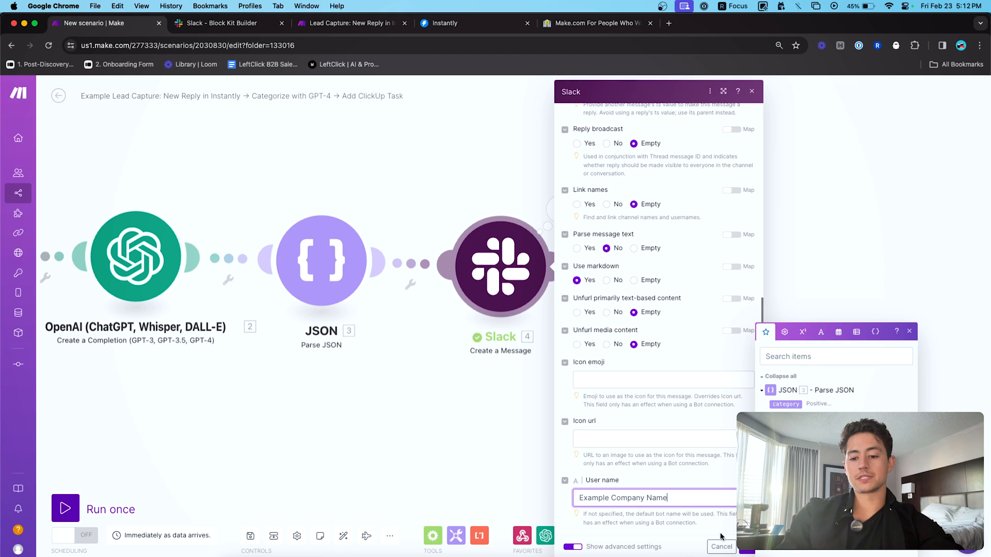
pyautogui.click(747, 547)
# - Run only the Slack module and check the test post and module output
pyautogui.rightClick(504, 262)
pyautogui.click(521, 280)
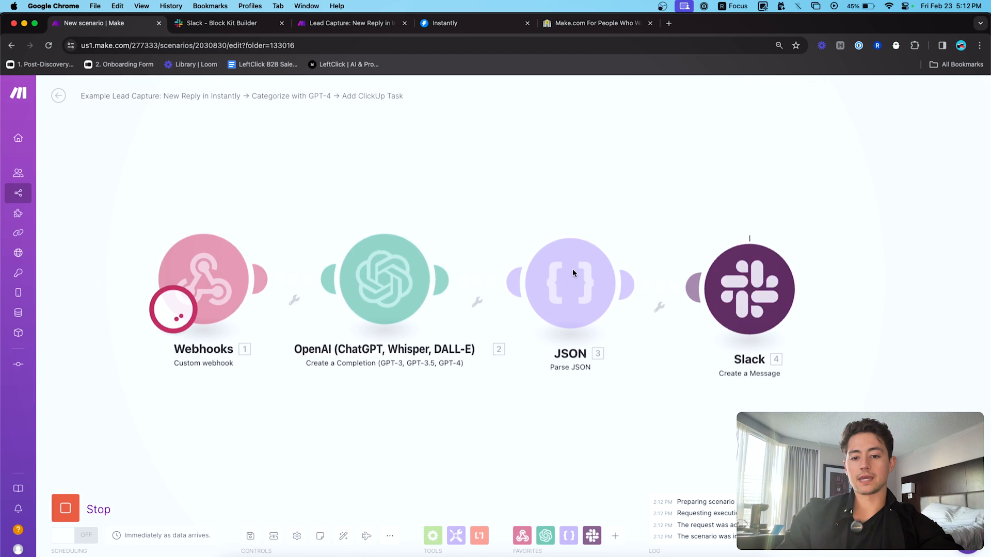
pyautogui.press('super+Tab')
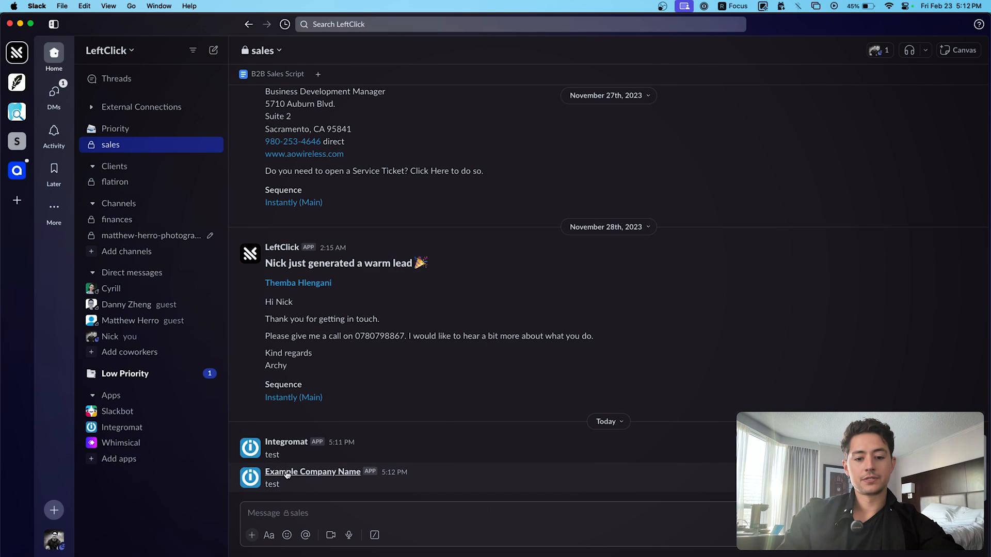
pyautogui.press('super+Tab')
pyautogui.moveTo(860, 356); pyautogui.dragTo(623, 356)
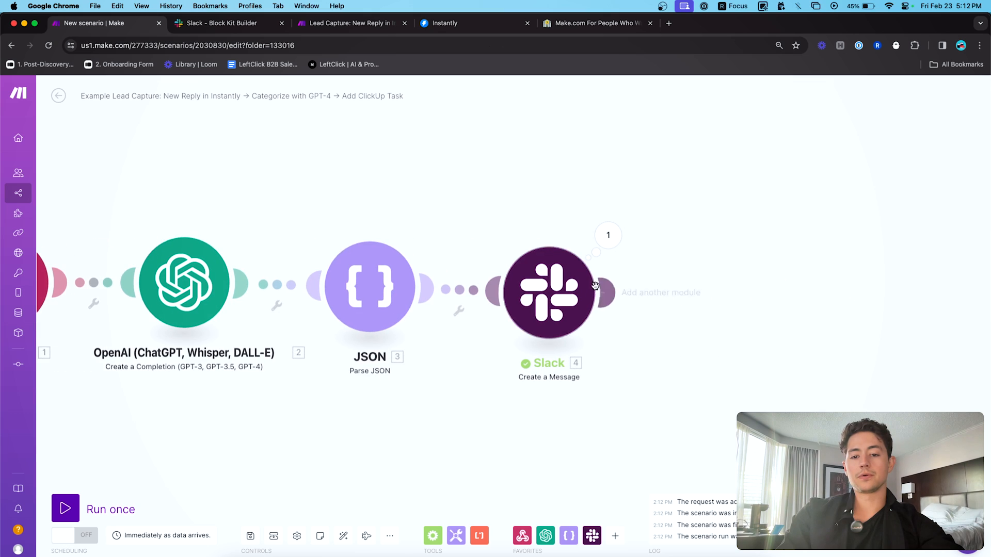
pyautogui.click(607, 236)
pyautogui.click(560, 291)
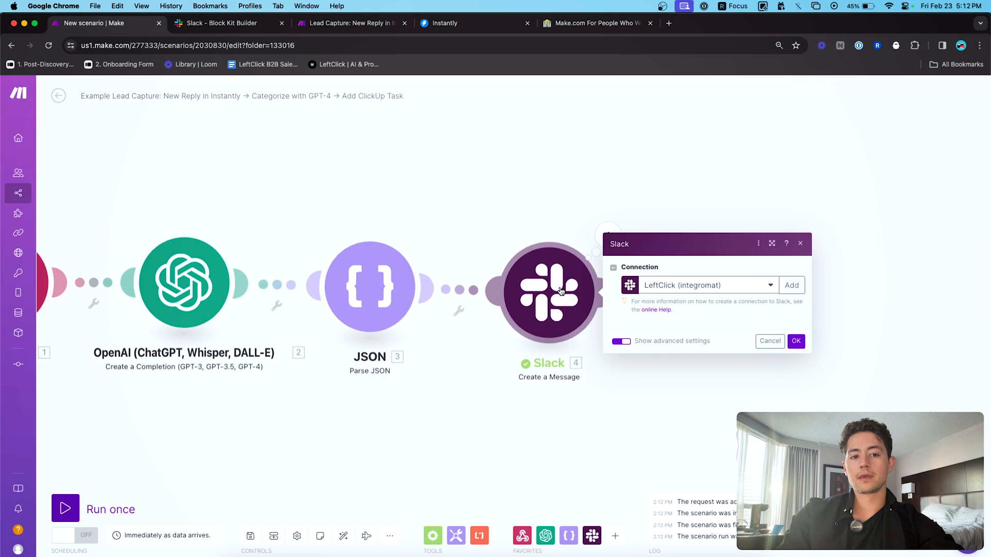
# - Inspect the JSON payload in Slack Block Kit Builder
pyautogui.click(219, 24)
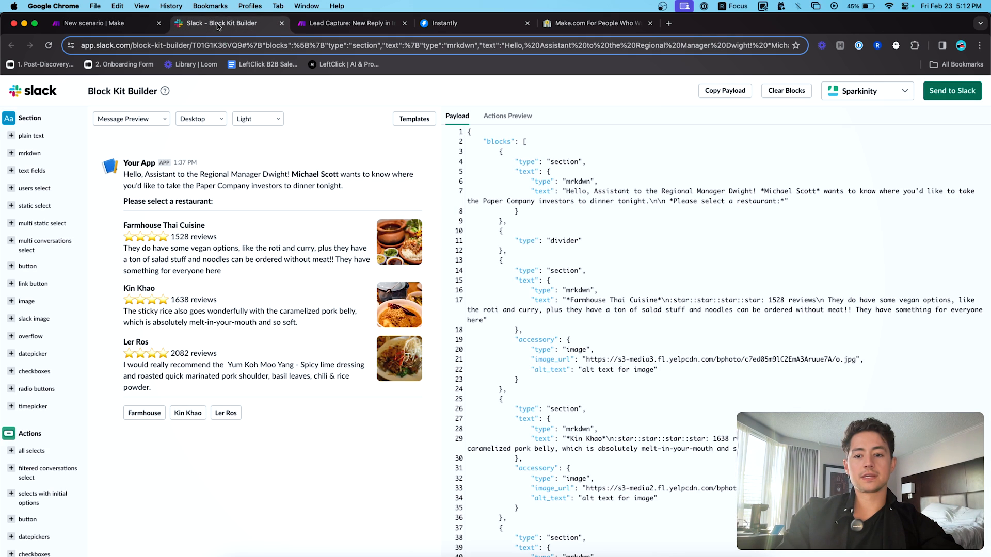
pyautogui.click(665, 230)
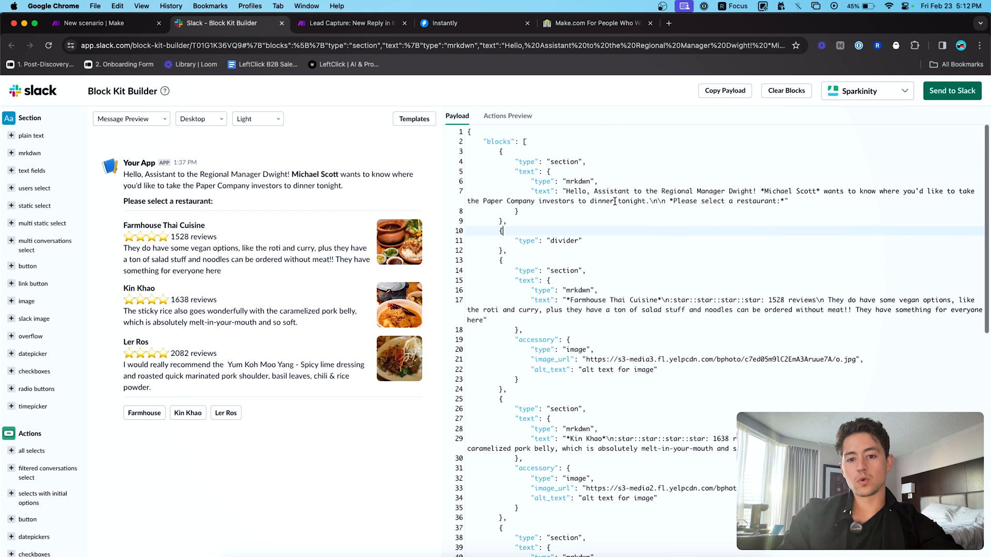
pyautogui.click(474, 131)
pyautogui.scroll(-10, 610, 239)
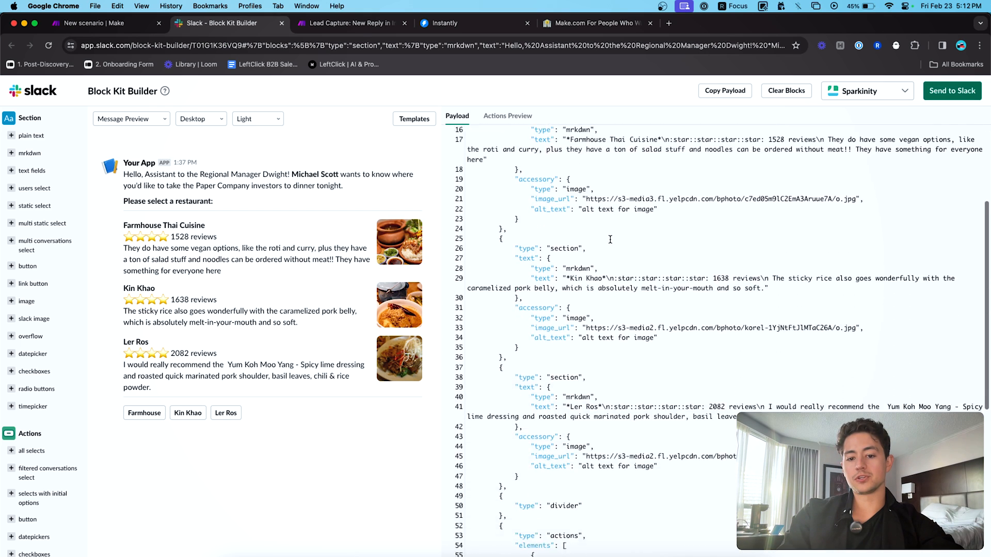
pyautogui.scroll(10, 610, 239)
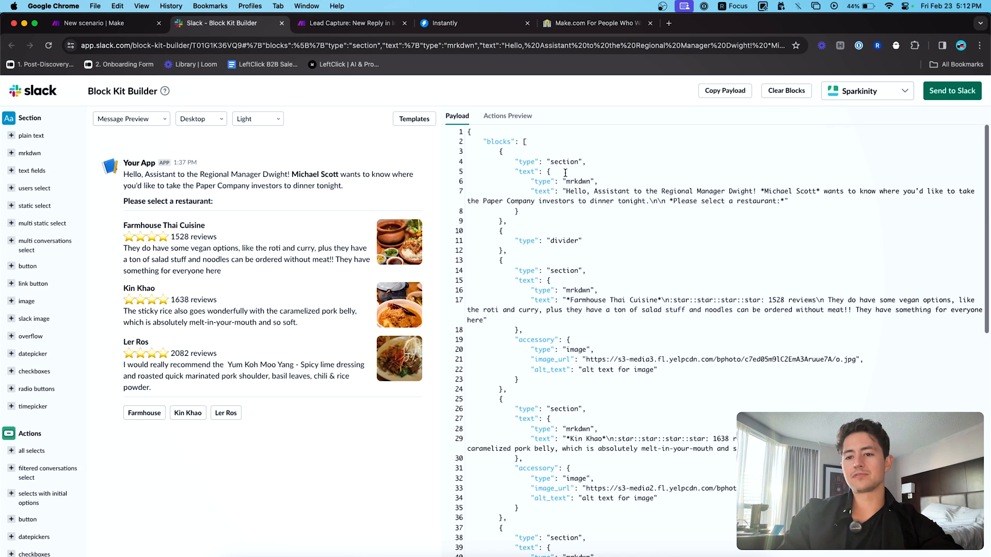
# - Load the Approval device-request template and copy its whole payload JSON back to Make
pyautogui.click(405, 123)
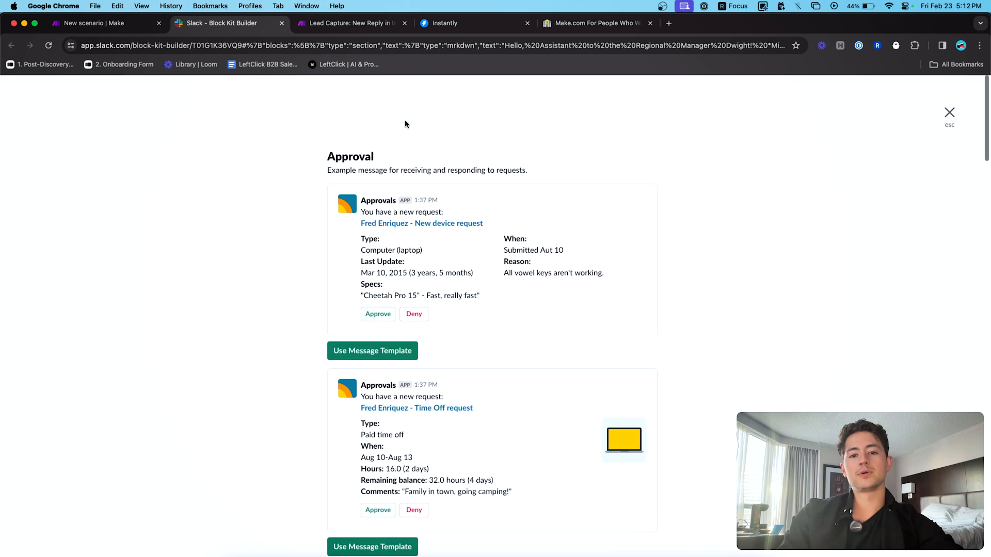
pyautogui.scroll(-5, 476, 253)
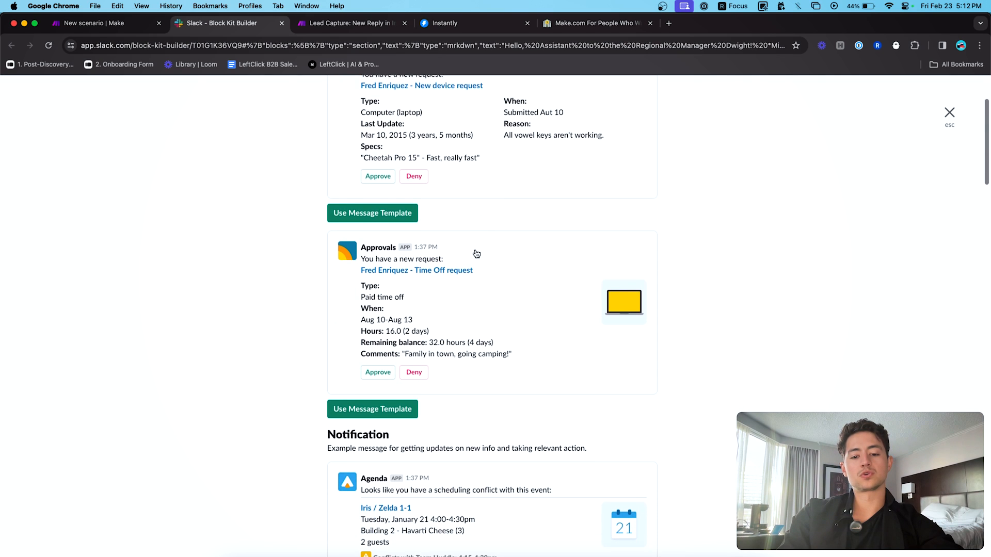
pyautogui.scroll(2, 476, 253)
pyautogui.scroll(3, 476, 254)
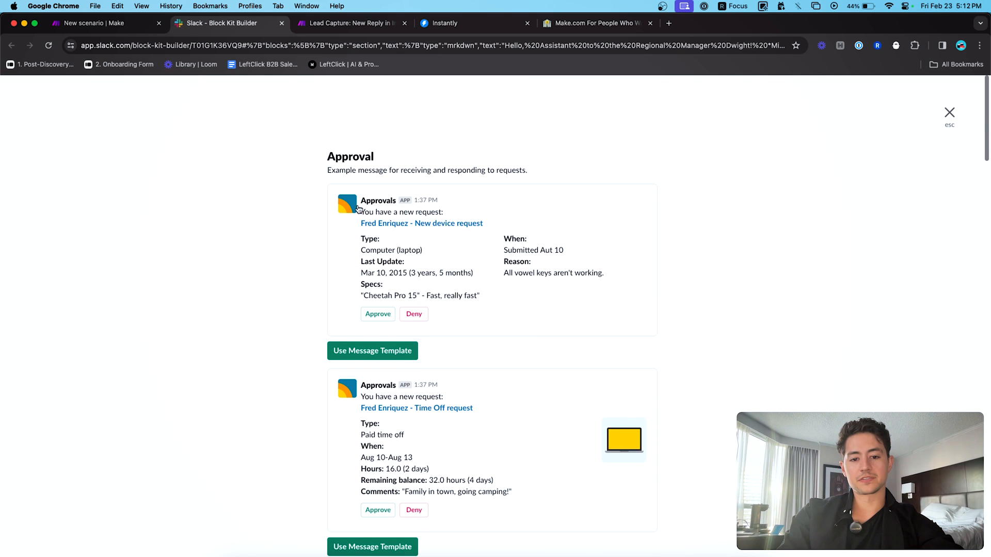
pyautogui.click(384, 351)
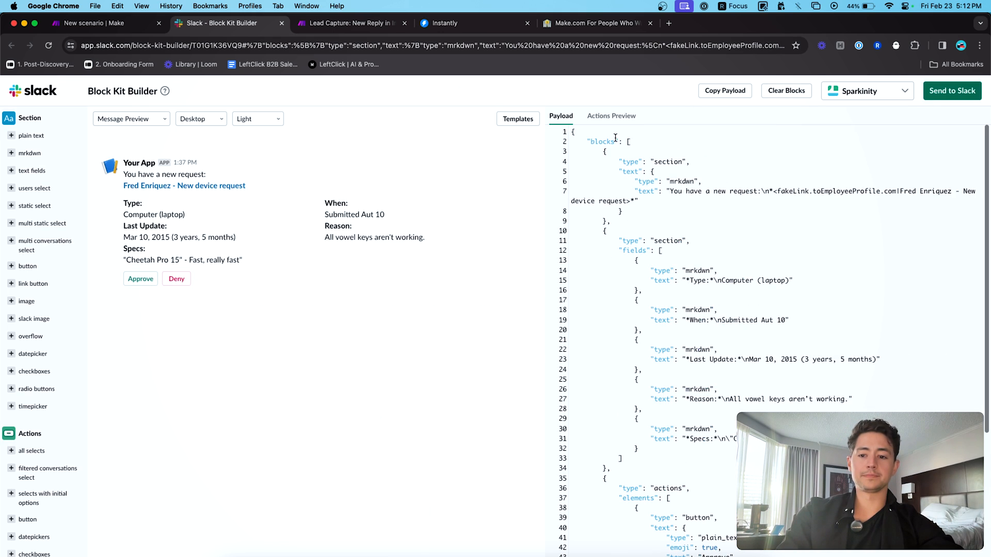
pyautogui.scroll(-1, 689, 183)
pyautogui.scroll(-5, 689, 183)
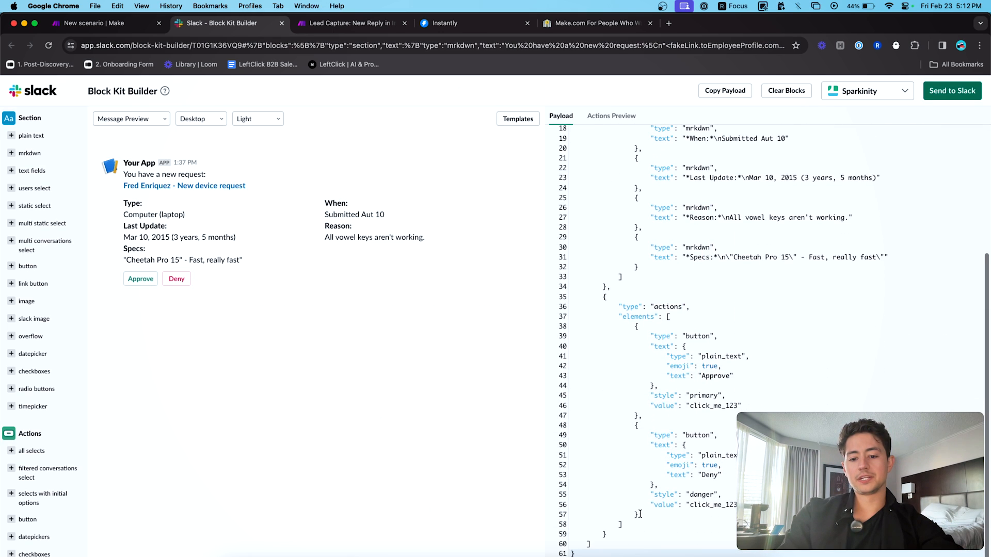
pyautogui.press('super+a')
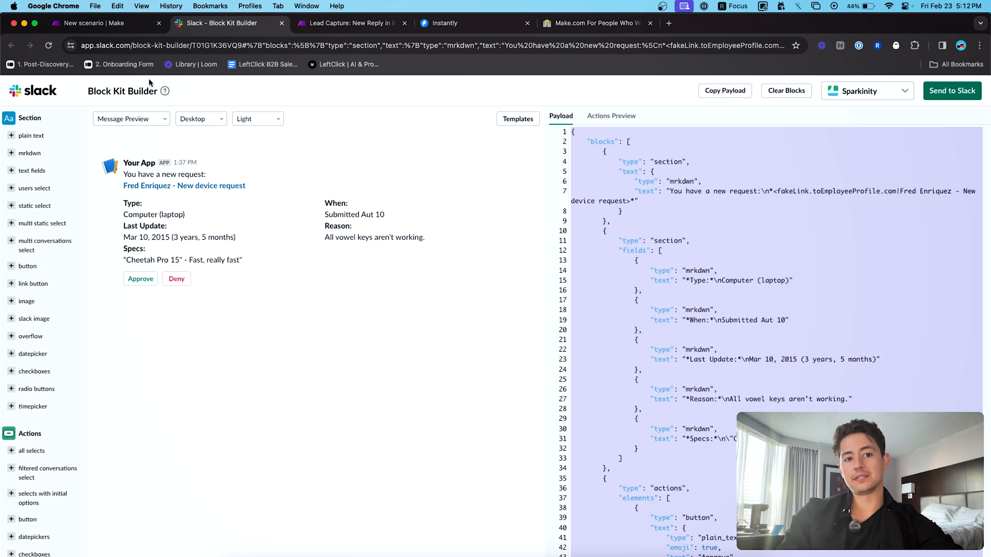
pyautogui.click(94, 24)
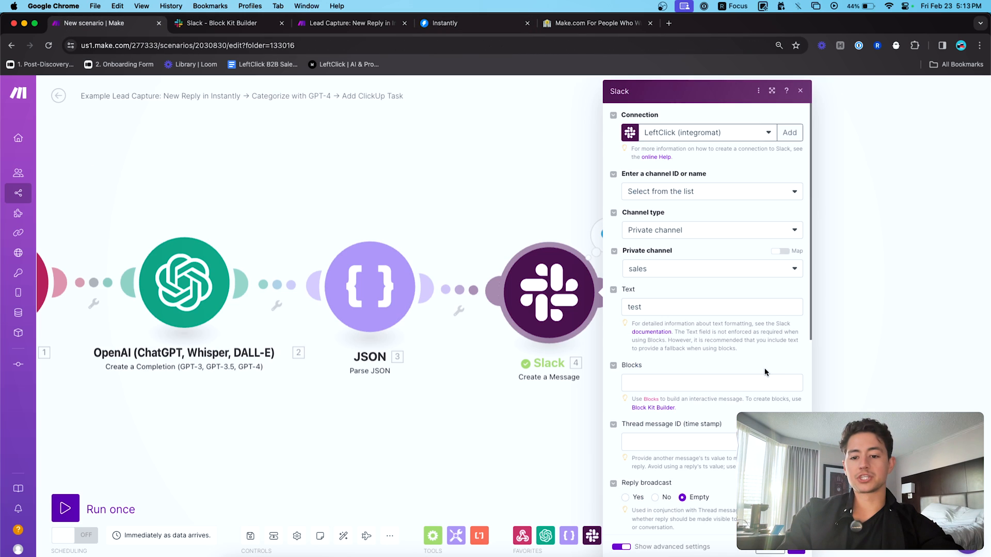
# - Paste the Block Kit JSON into the Slack module's Blocks field and confirm
pyautogui.click(763, 382)
pyautogui.press('super+v')
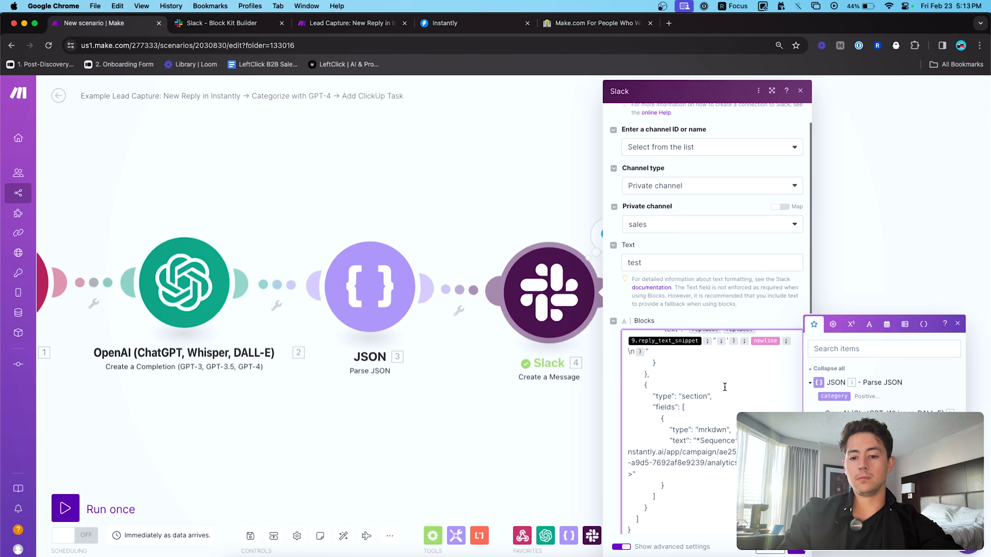
pyautogui.scroll(5, 724, 387)
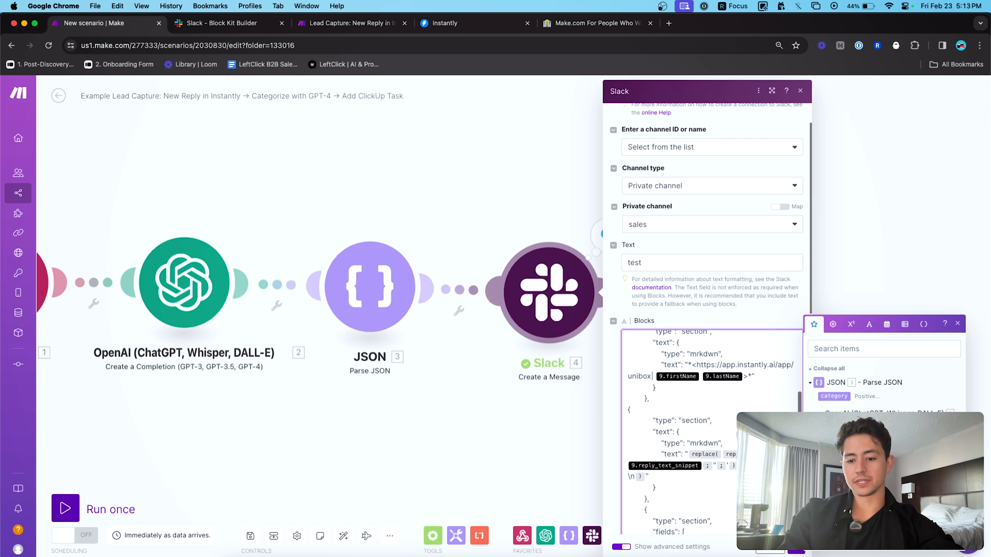
pyautogui.scroll(5, 695, 376)
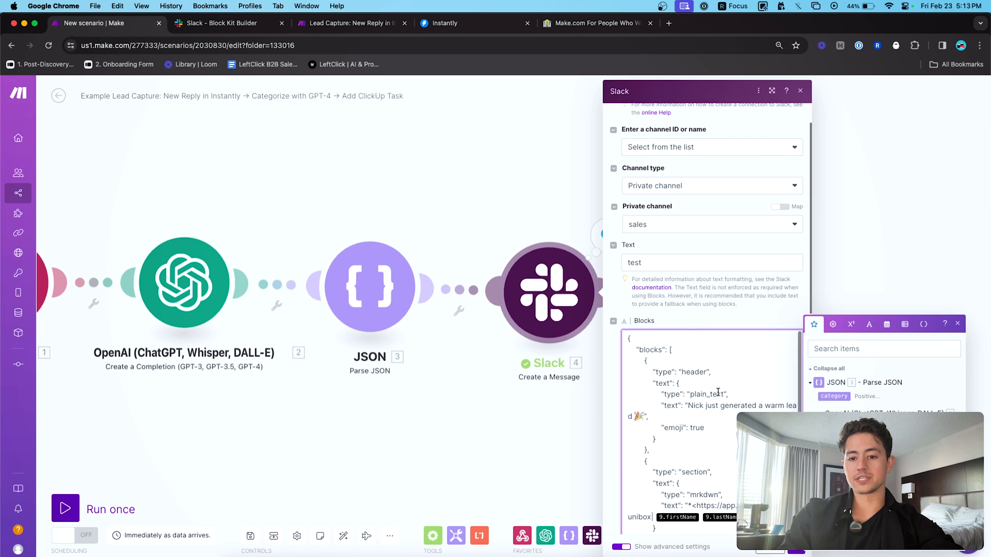
pyautogui.scroll(-3, 681, 366)
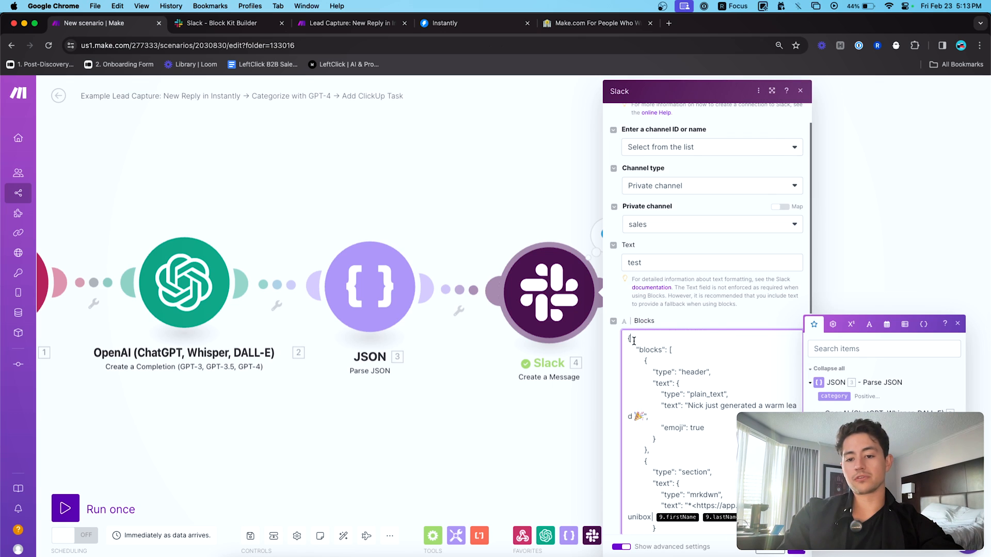
pyautogui.scroll(-5, 675, 357)
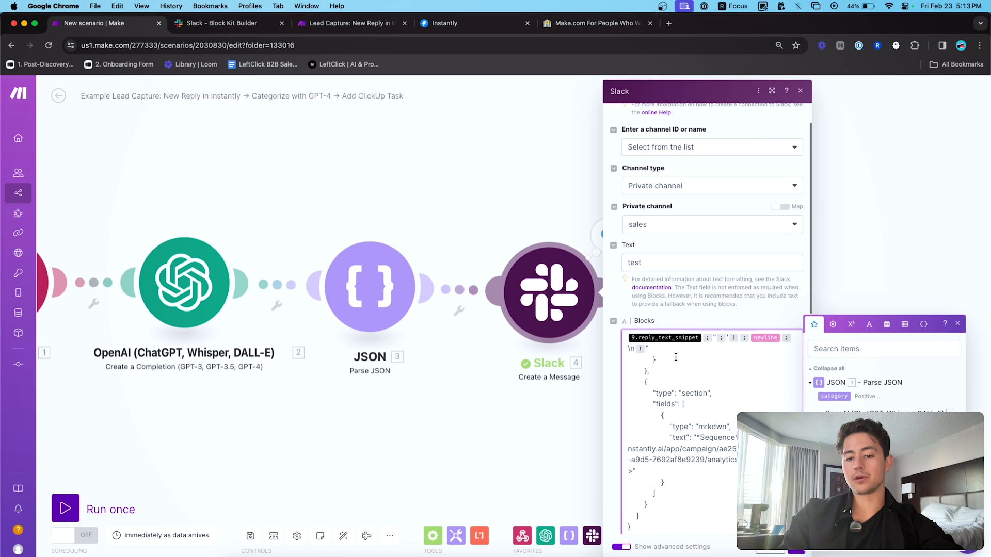
pyautogui.click(797, 552)
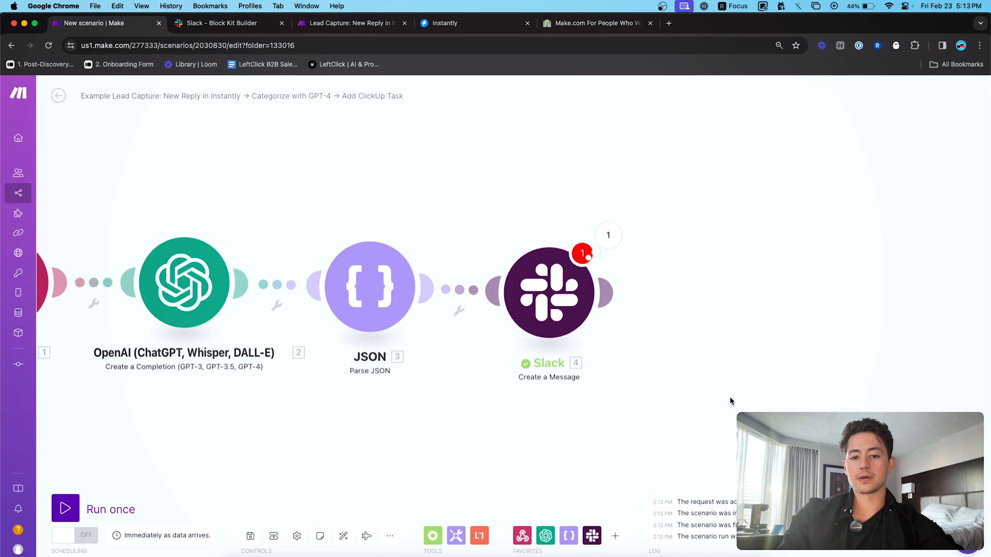
# - Reopen the Slack module and clear the 'test' text from the Text field
pyautogui.moveTo(641, 354); pyautogui.dragTo(516, 258)
pyautogui.click(430, 208)
pyautogui.click(561, 309)
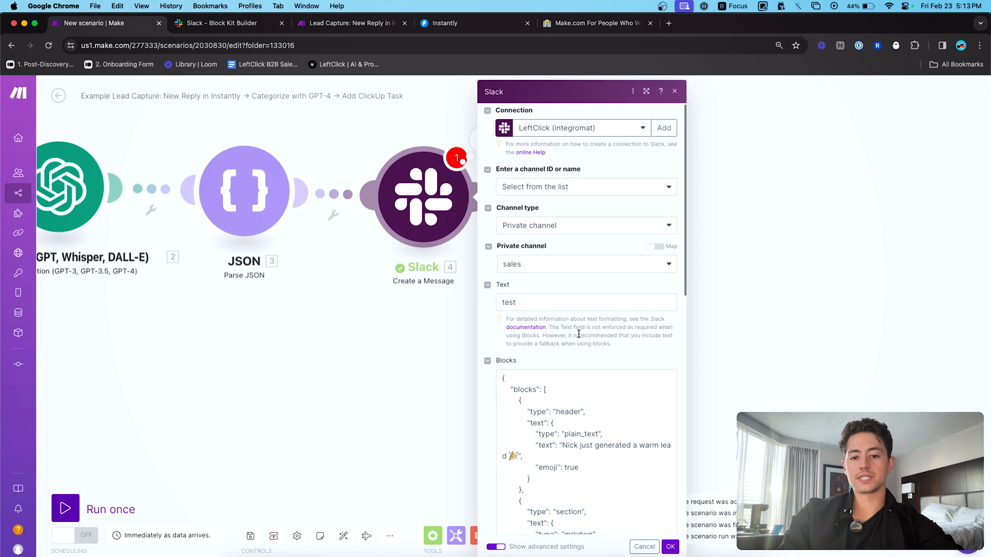
pyautogui.hotkey('ctrl', 'a')
pyautogui.press('BackSpace')
pyautogui.click(619, 336)
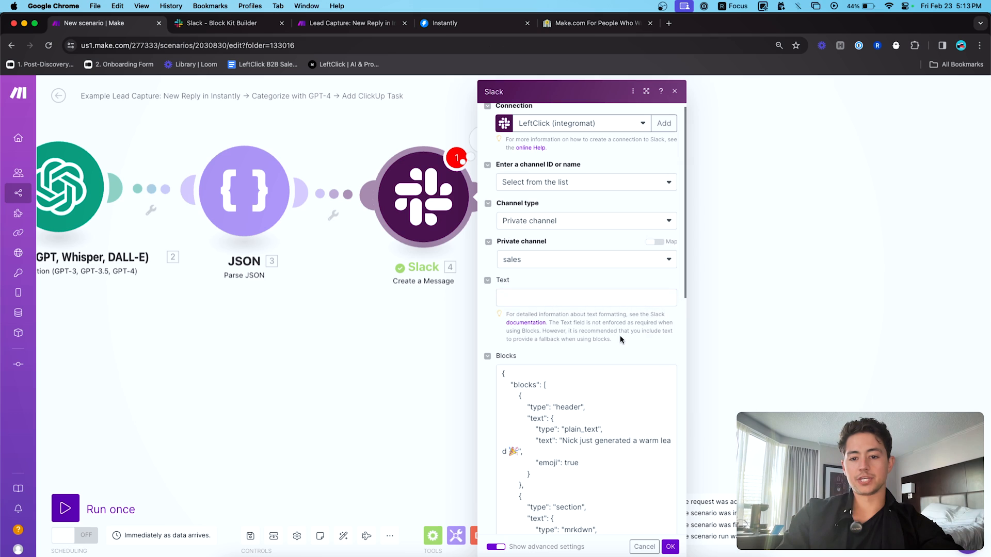
# - Review the blocks, header and plain_text entries in the JSON, then bring up Slack's sales channel
pyautogui.scroll(-5, 579, 323)
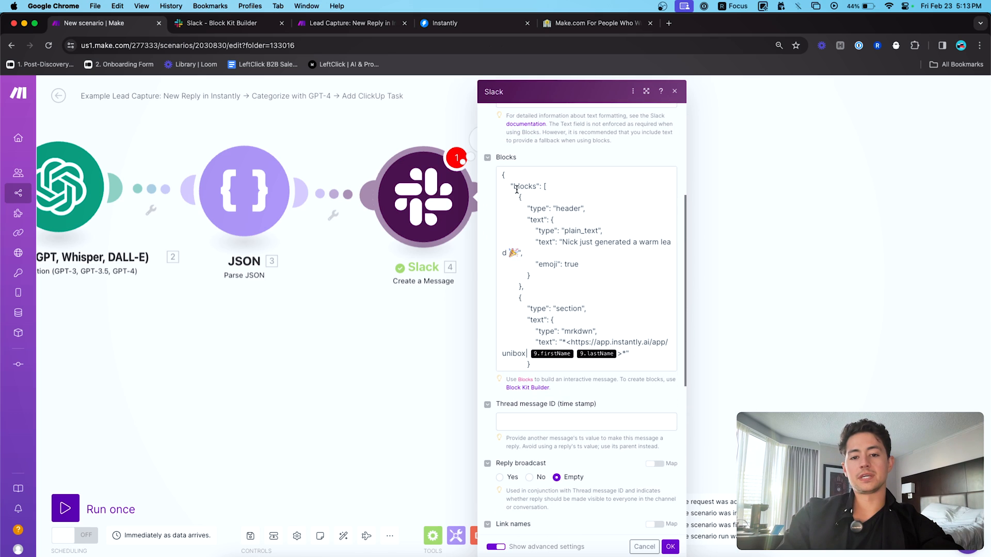
pyautogui.doubleClick(514, 187)
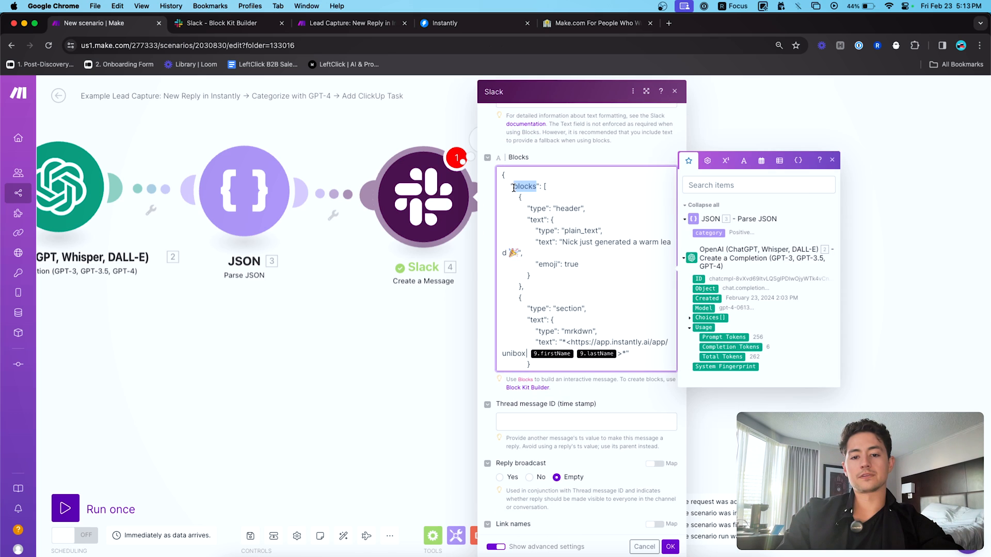
pyautogui.doubleClick(560, 208)
pyautogui.doubleClick(581, 231)
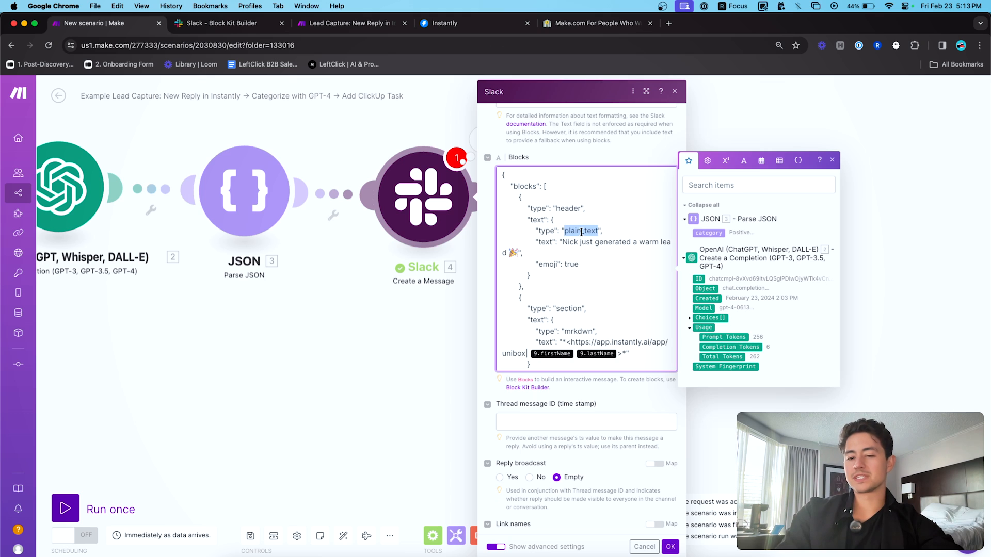
pyautogui.click(568, 237)
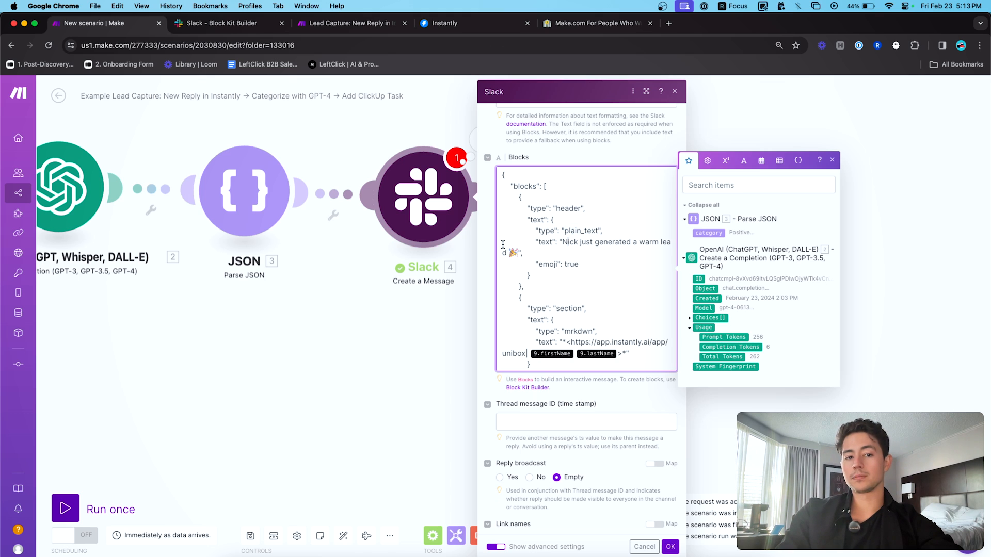
pyautogui.press('super+Tab')
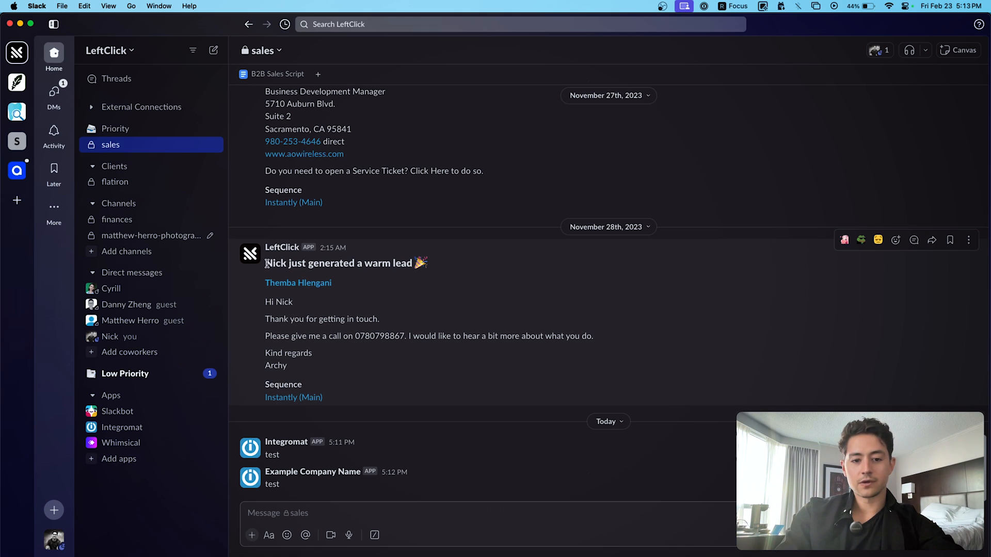
# - Highlight the warm-lead header line of the earlier Slack message, then return to Make's Slack settings
pyautogui.moveTo(267, 264); pyautogui.dragTo(423, 264)
pyautogui.press('super+Tab')
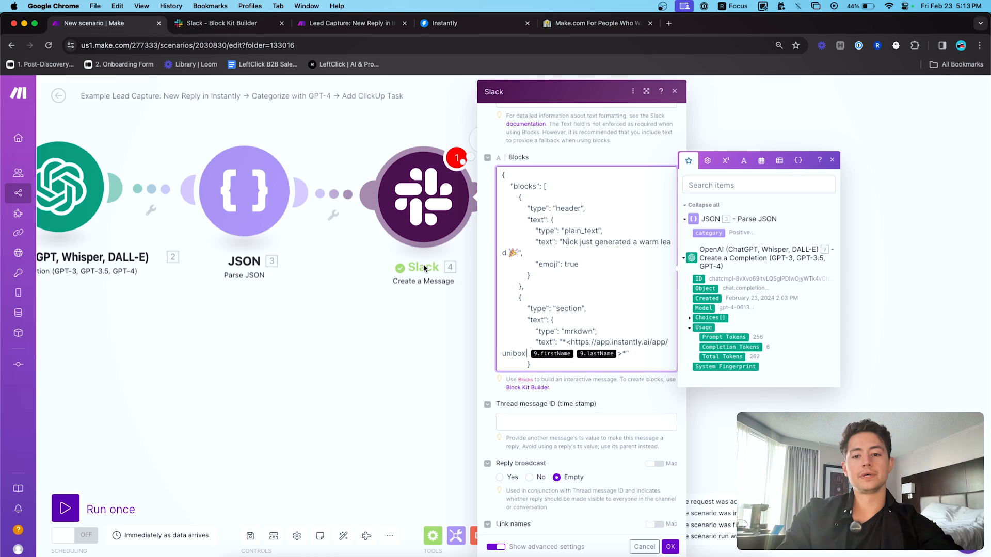
pyautogui.scroll(-3, 614, 256)
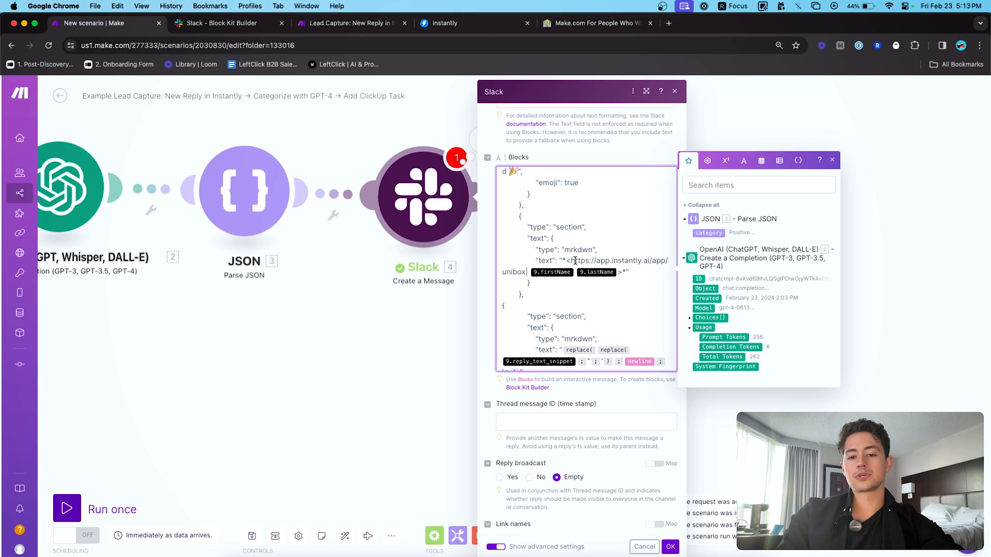
# - Close the Slack module and view a lead's details in the Instantly Test Campaign
pyautogui.click(373, 298)
pyautogui.click(476, 21)
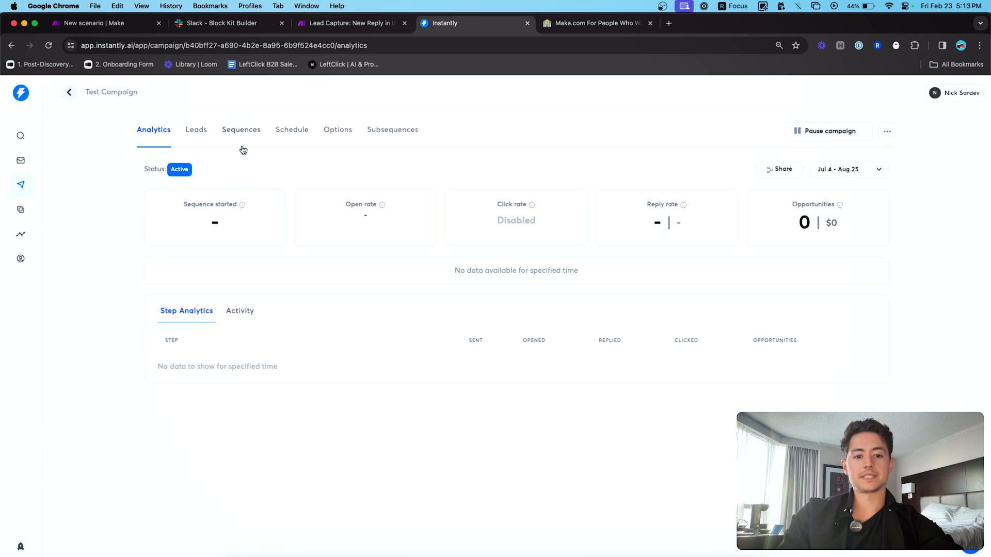
pyautogui.click(196, 132)
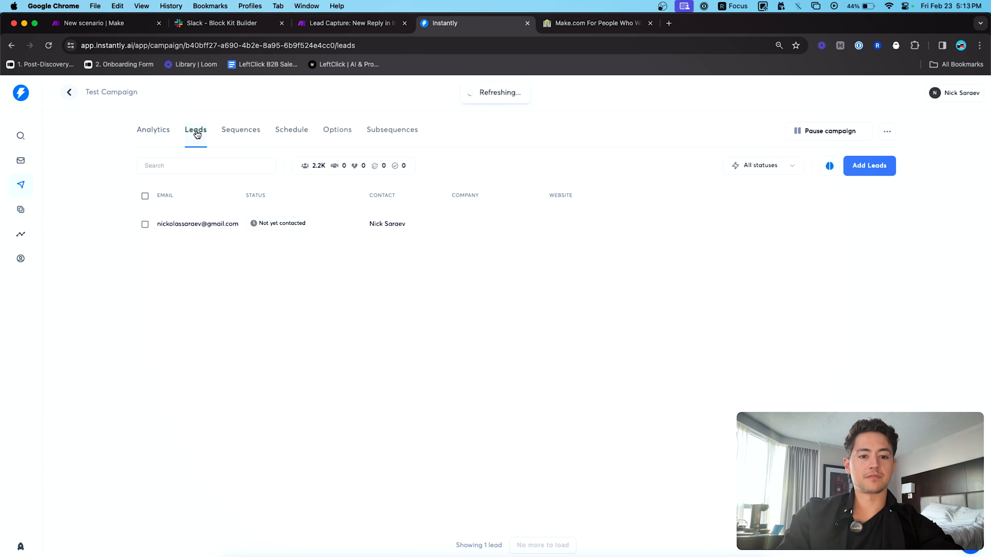
pyautogui.click(298, 230)
pyautogui.click(308, 239)
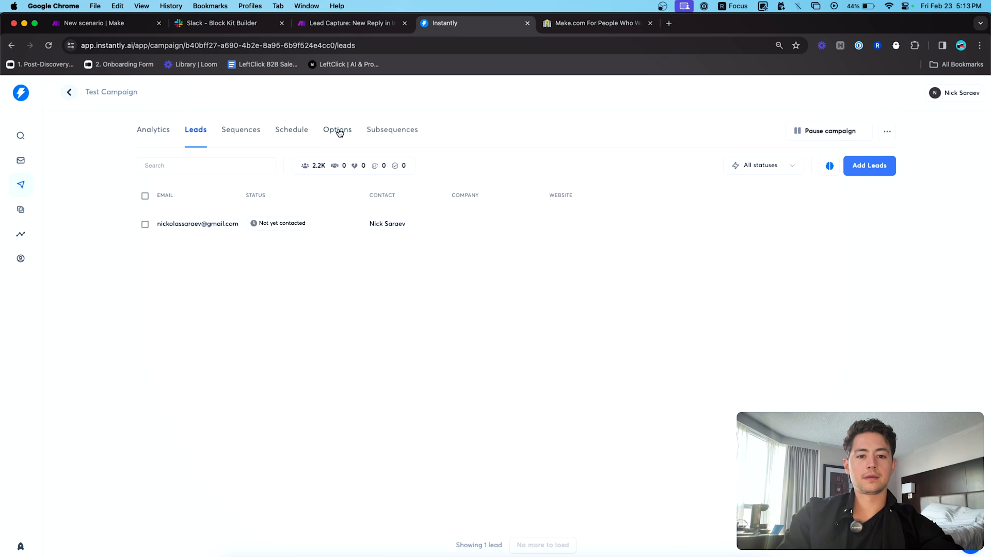
# - Save the Test Campaign schedule and view its analytics and activity stream
pyautogui.click(338, 132)
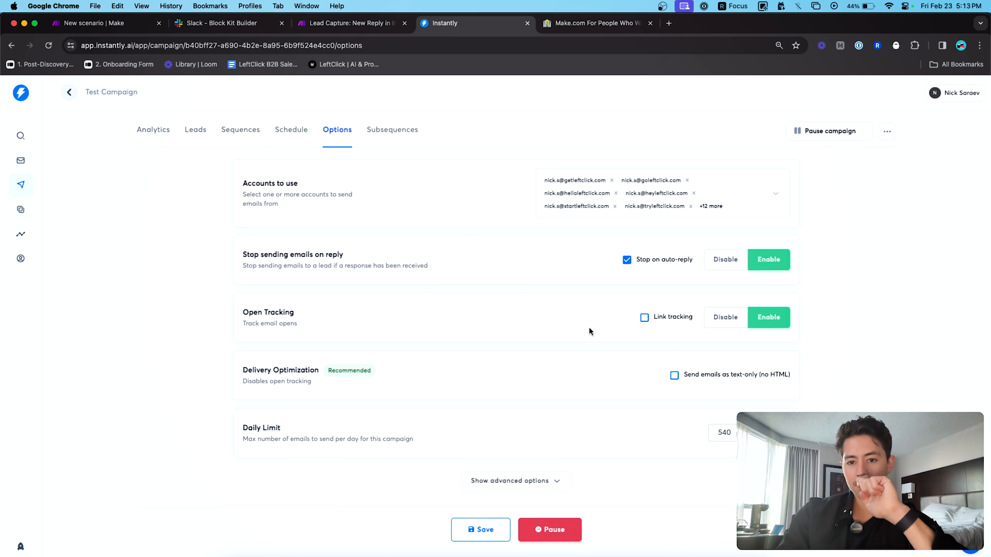
pyautogui.click(290, 130)
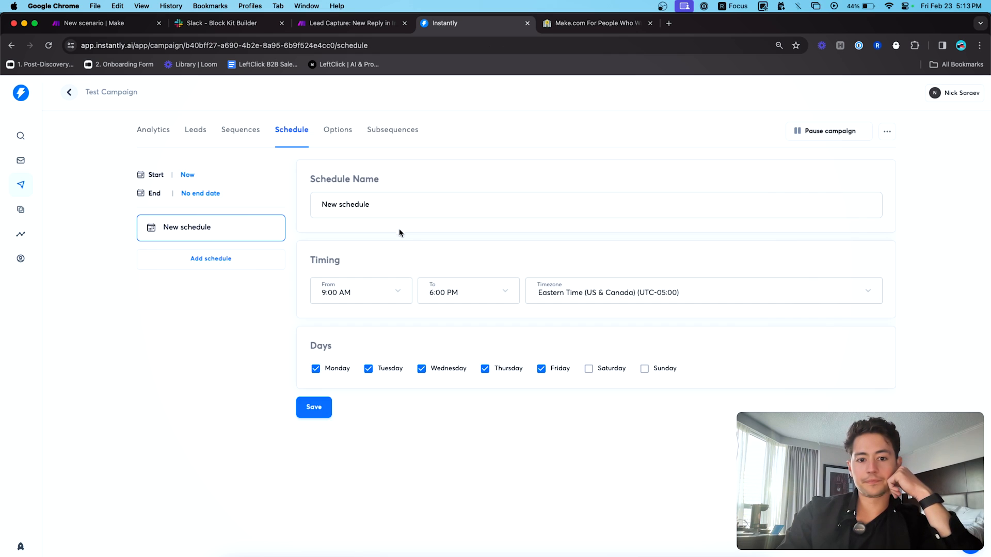
pyautogui.click(313, 407)
pyautogui.click(154, 131)
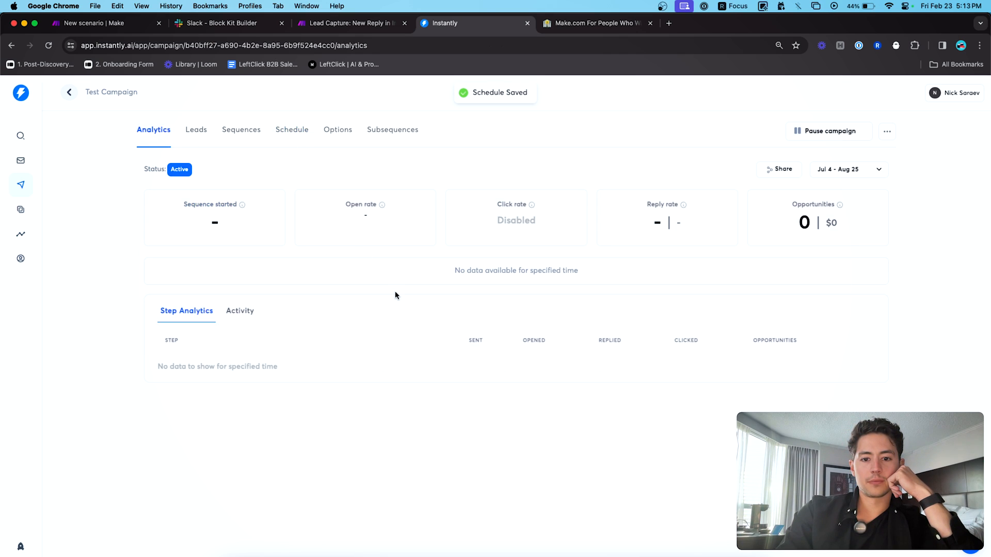
pyautogui.click(226, 309)
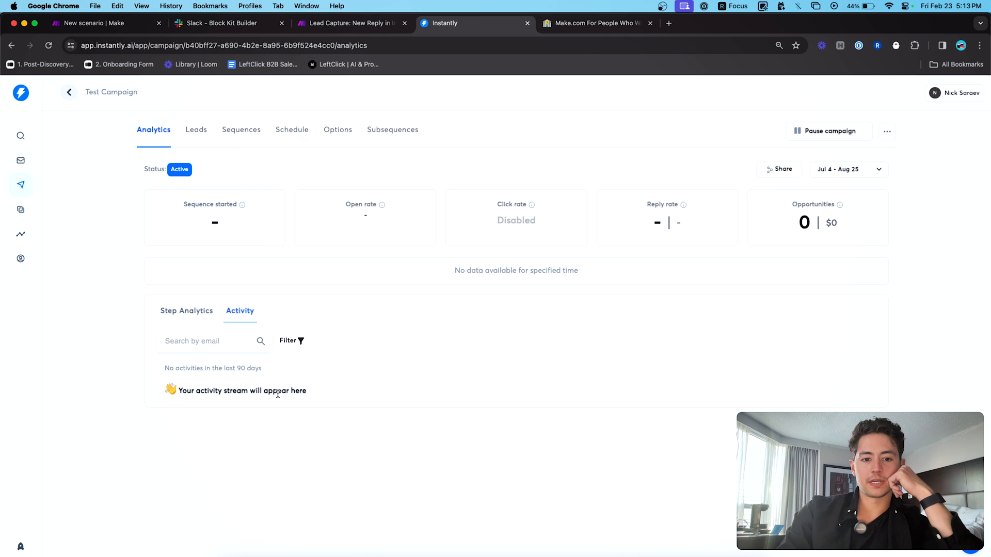
# - Revisit the campaign's leads, email sequence, options and schedule, then return to Make
pyautogui.click(198, 131)
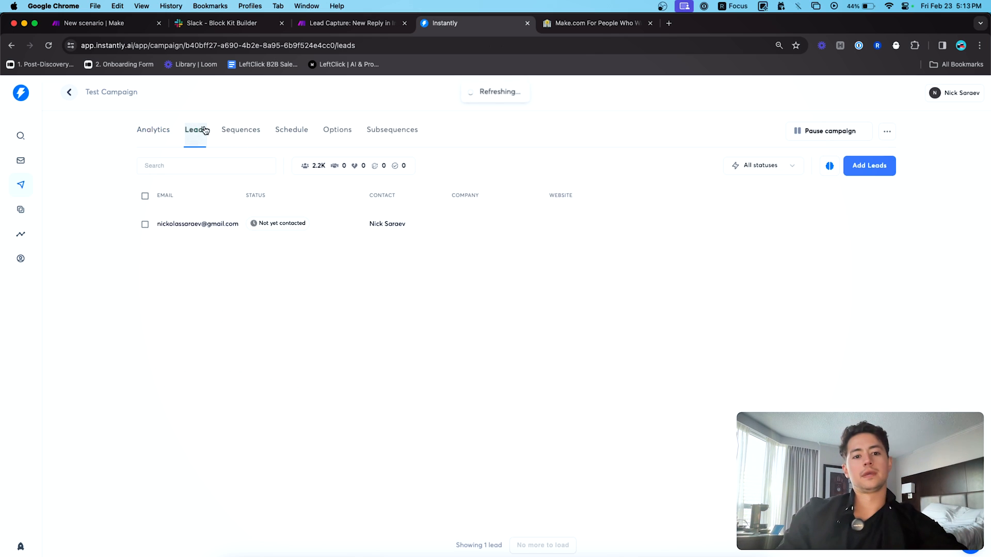
pyautogui.click(234, 132)
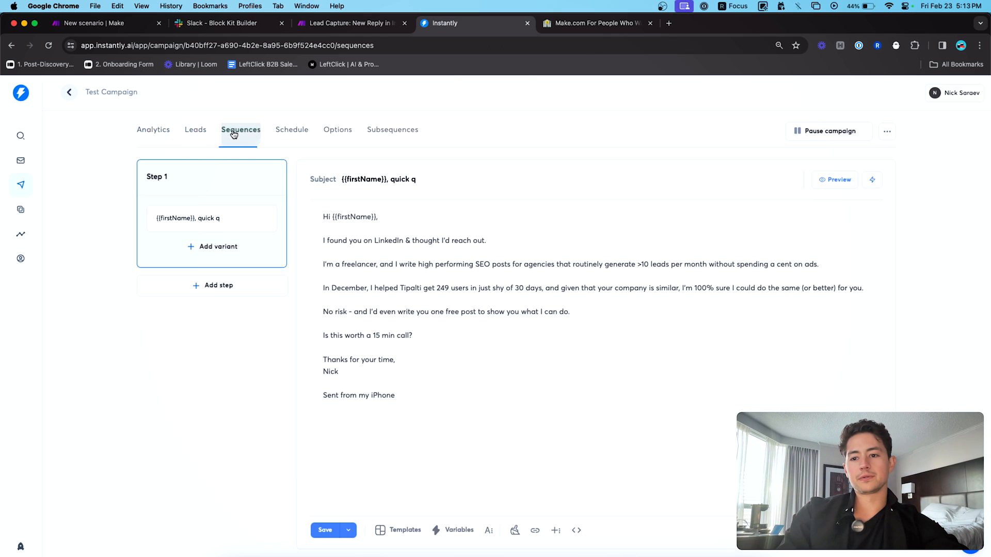
pyautogui.click(339, 131)
pyautogui.click(303, 131)
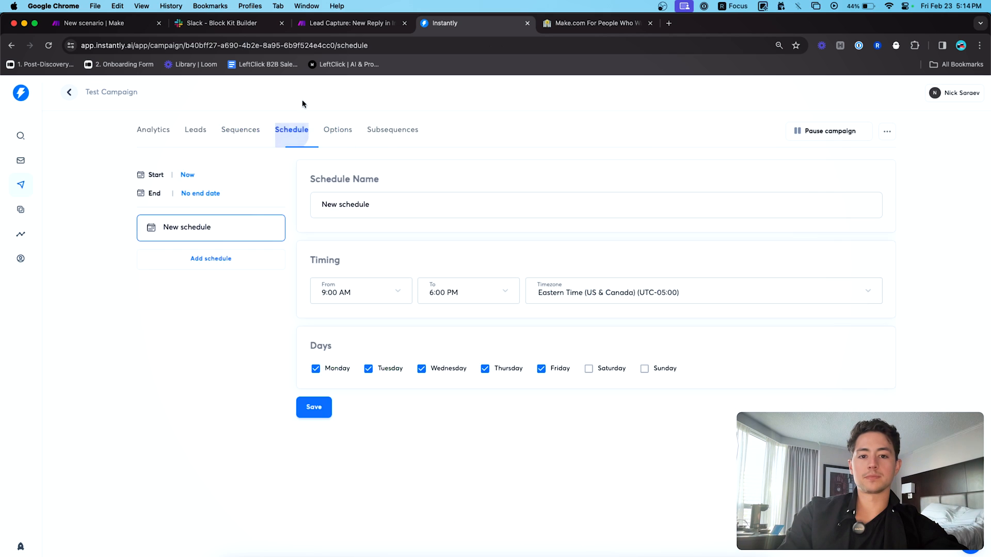
pyautogui.click(351, 22)
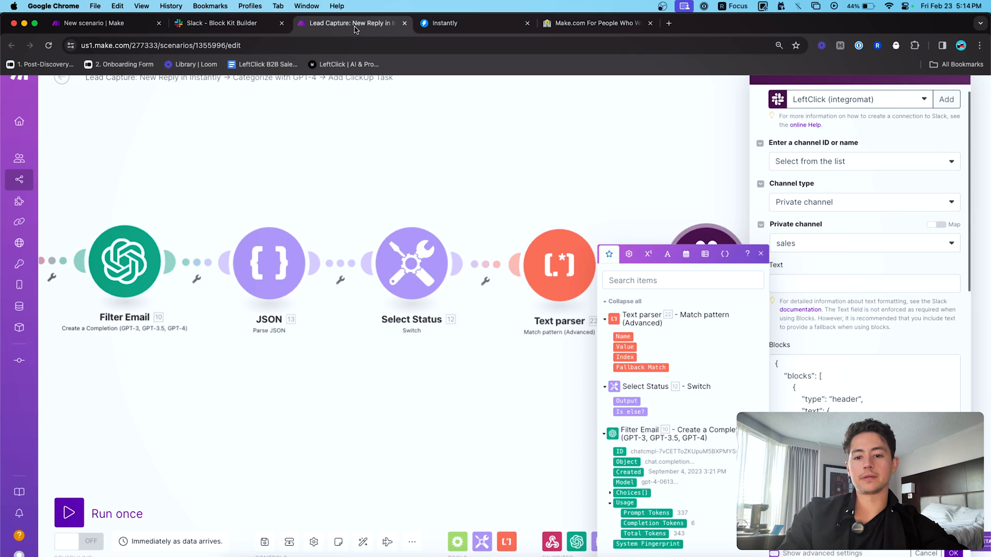
# - Return to the new scenario's Slack module and open its Blocks JSON for editing
pyautogui.click(870, 388)
pyautogui.scroll(-3, 870, 388)
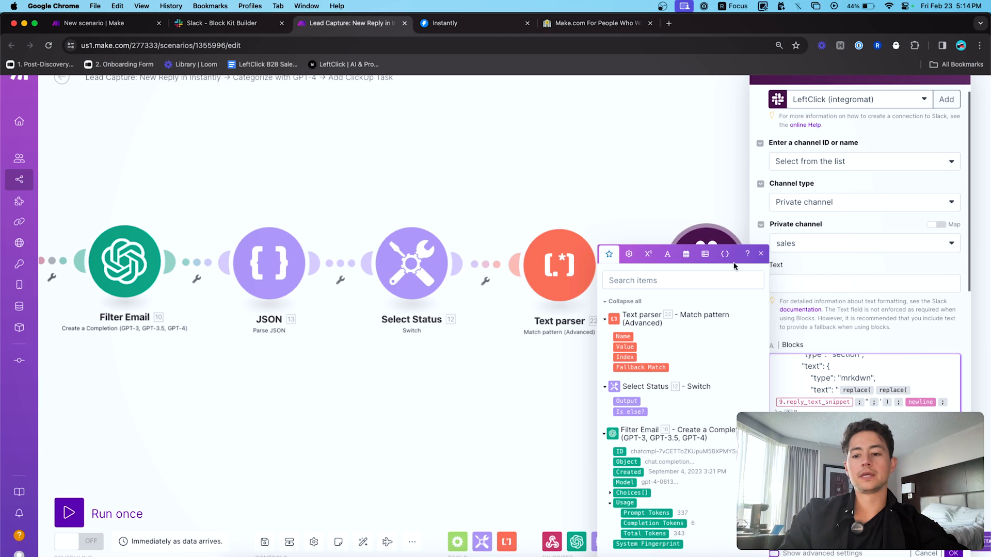
pyautogui.hotkey('ctrl', 'shift', 'Tab')
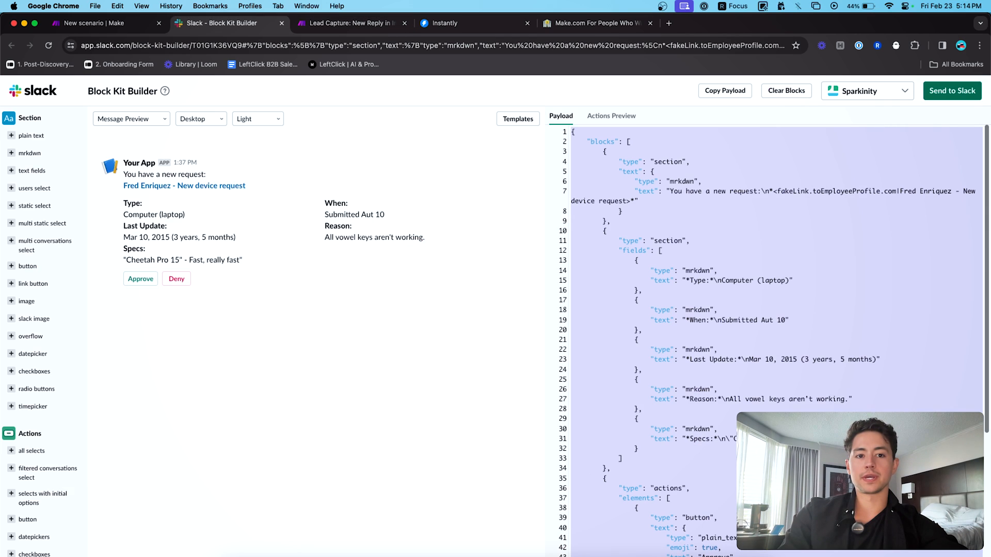
pyautogui.hotkey('ctrl', 'shift', 'Tab')
pyautogui.click(422, 213)
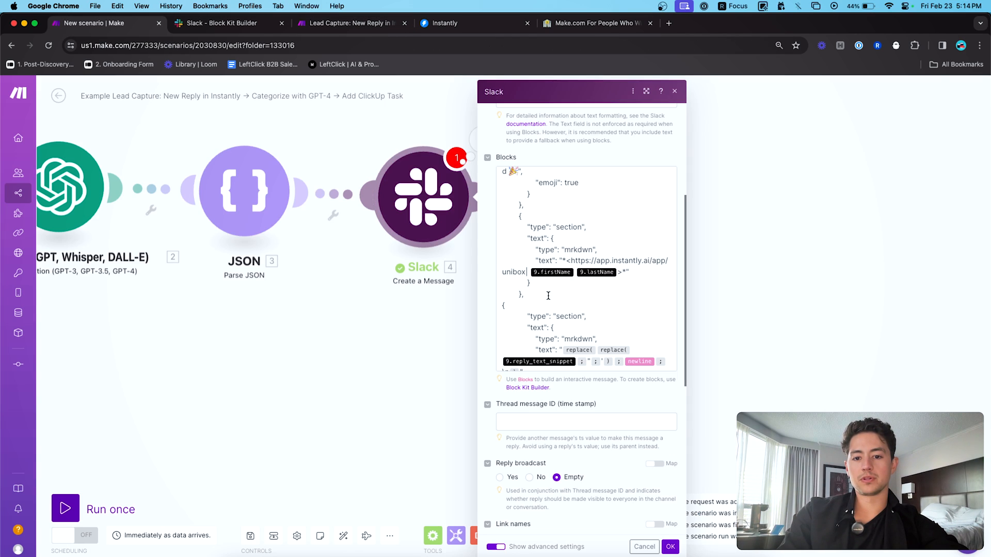
pyautogui.scroll(1, 549, 297)
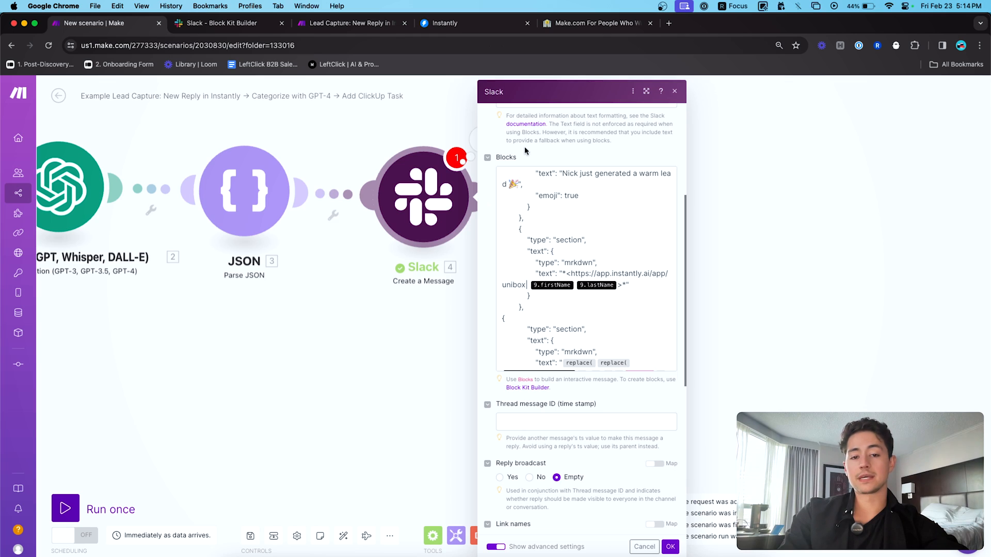
pyautogui.click(552, 283)
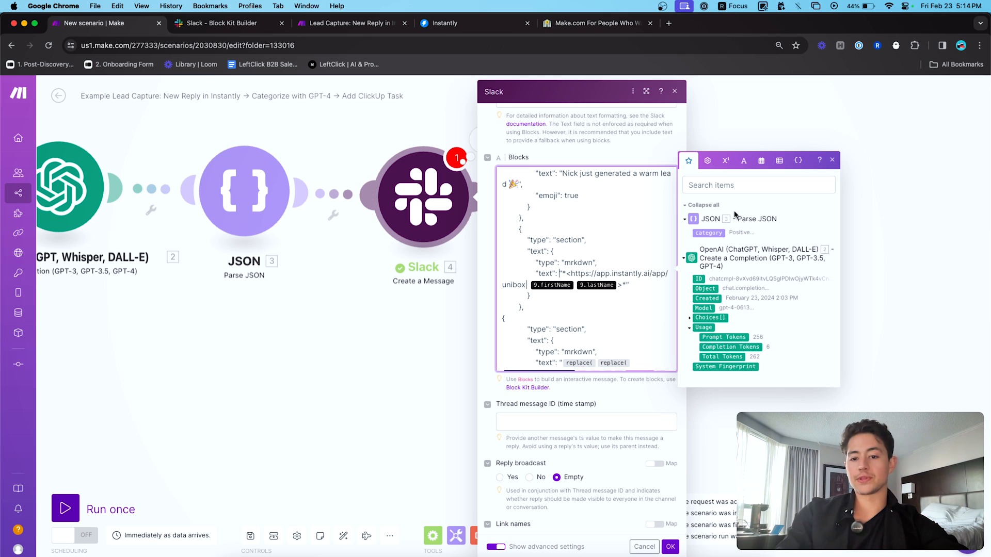
pyautogui.scroll(-2, 524, 232)
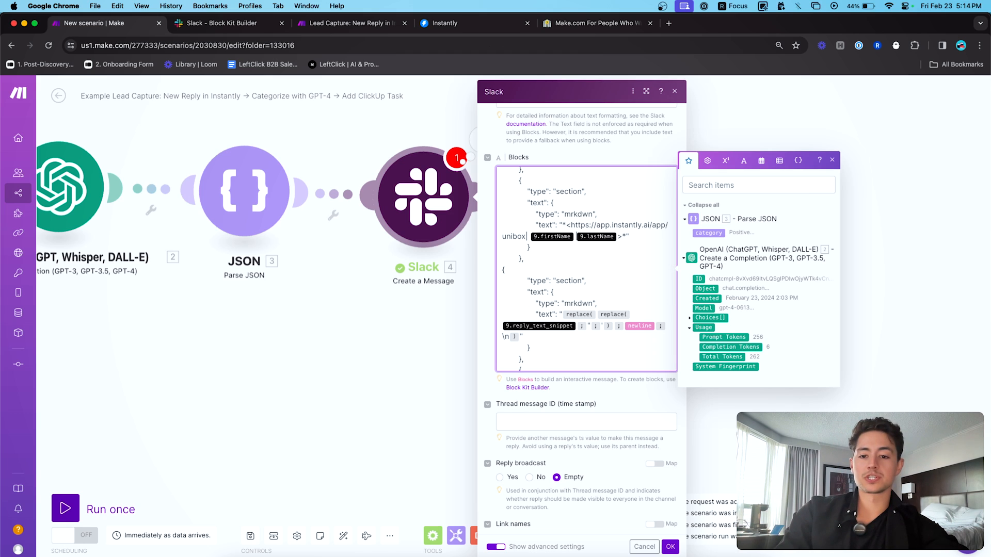
# - Replace the 9.firstName and 9.lastName pills in the unibox link with 1.firstName and 1.lastName
pyautogui.press('BackSpace')
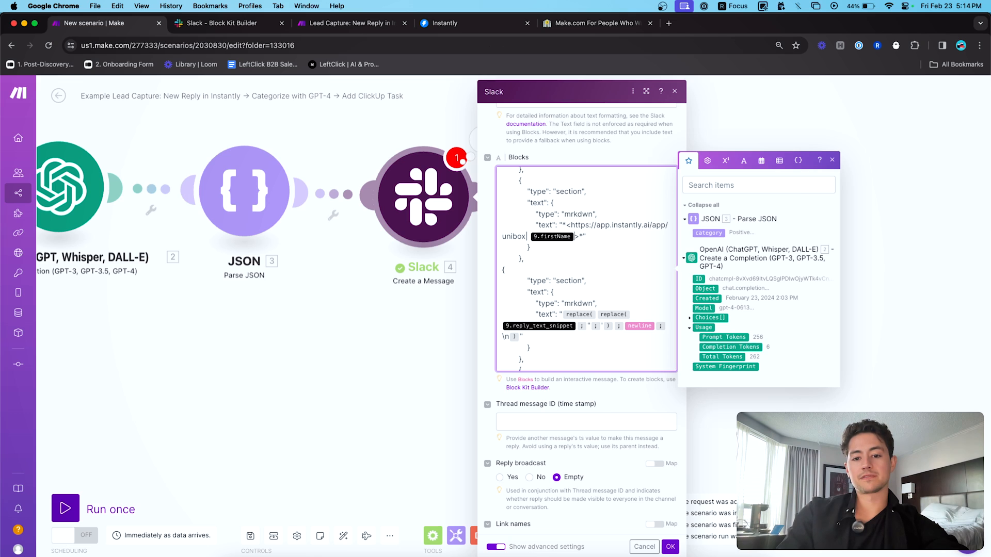
pyautogui.press('BackSpace')
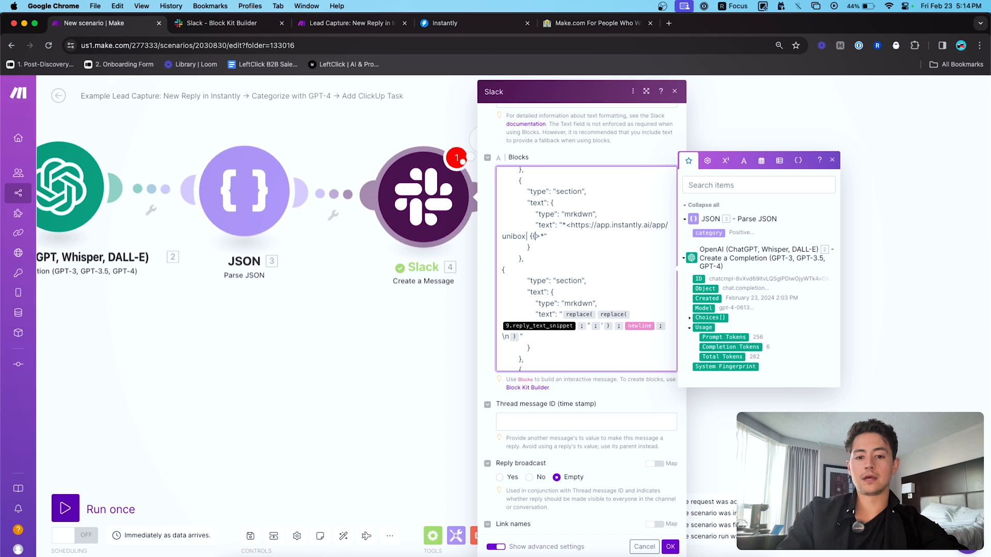
pyautogui.hscroll(-6, 248, 279)
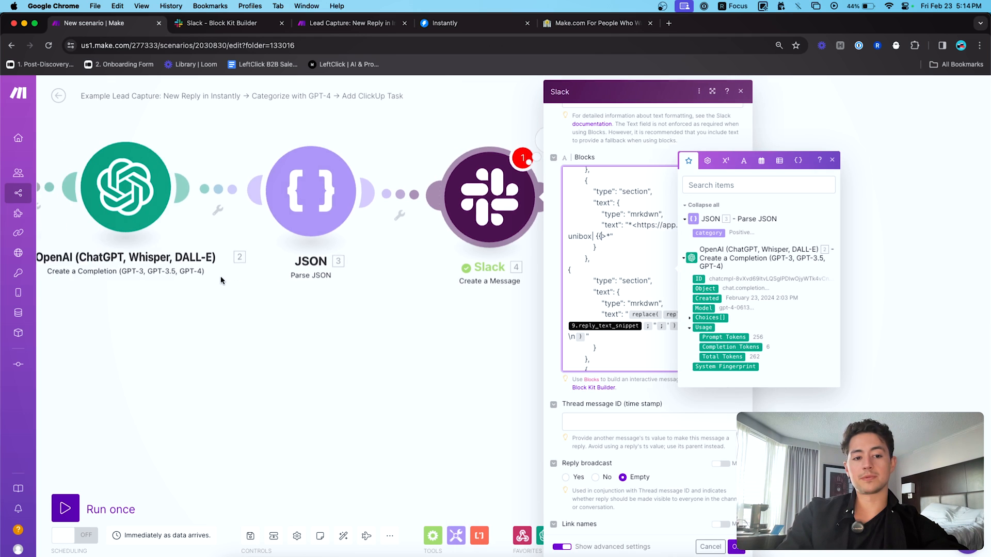
pyautogui.hscroll(6, 214, 266)
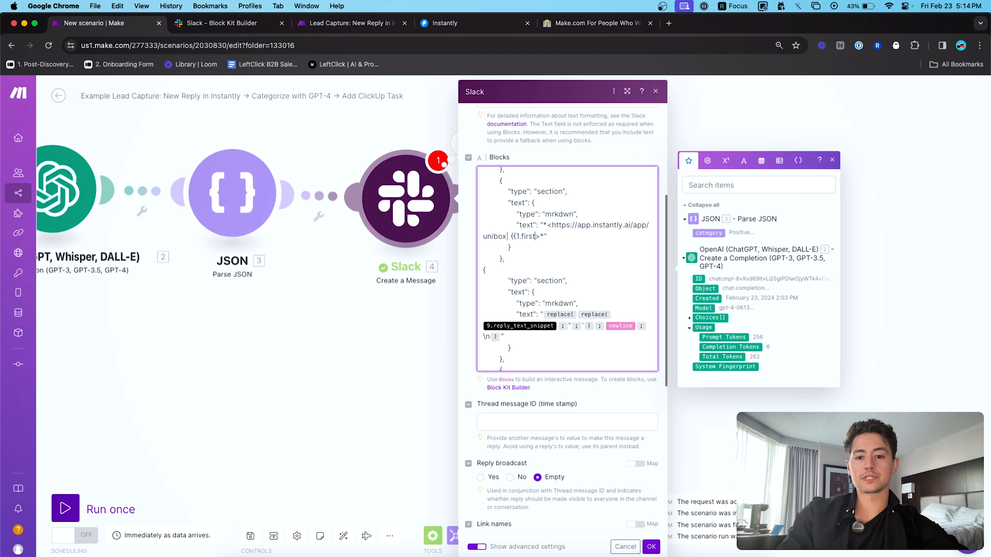
pyautogui.click(351, 23)
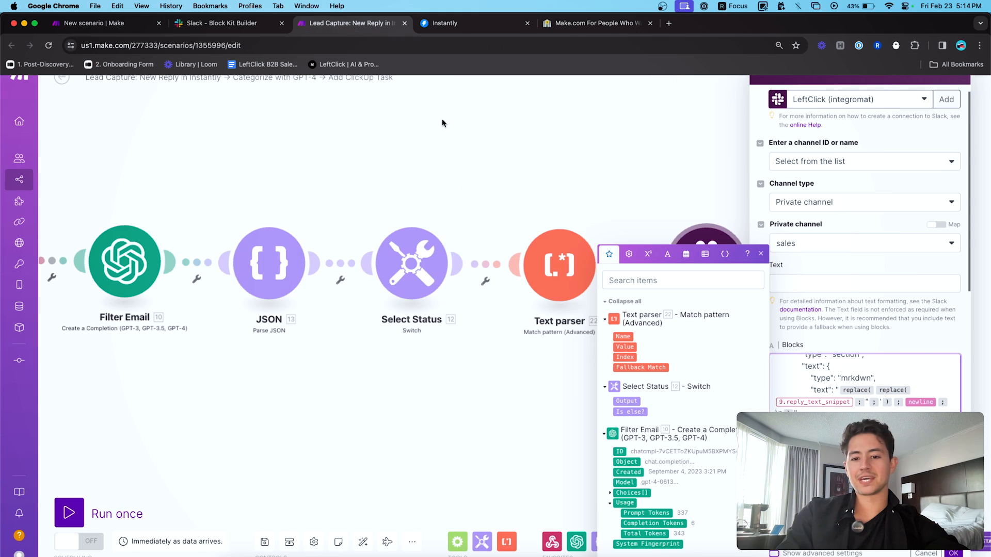
pyautogui.scroll(-3, 851, 398)
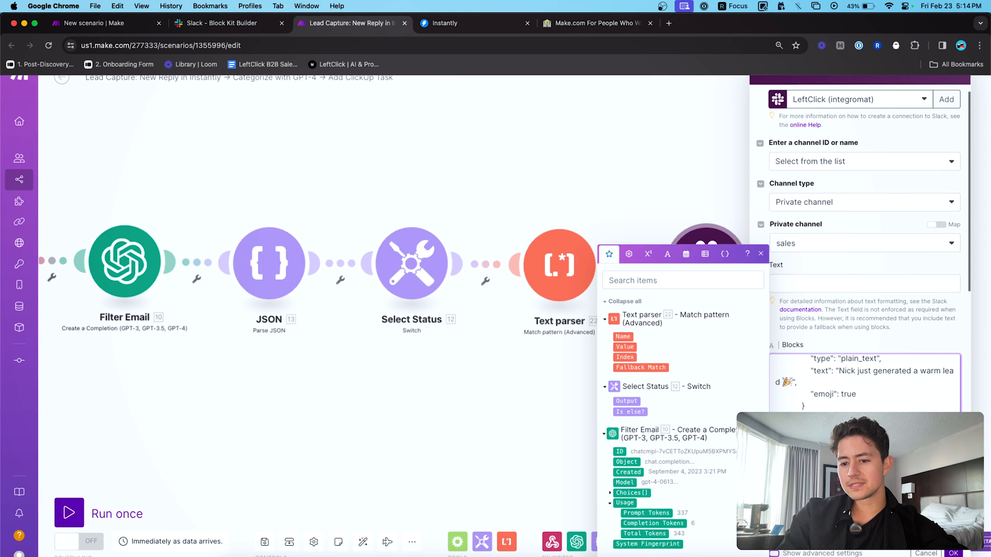
pyautogui.click(124, 23)
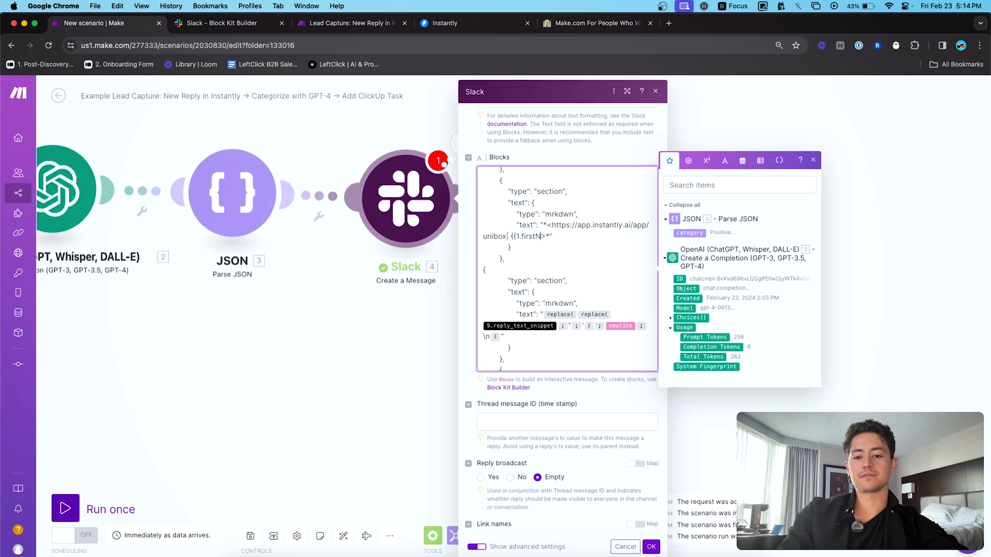
pyautogui.write('me}')
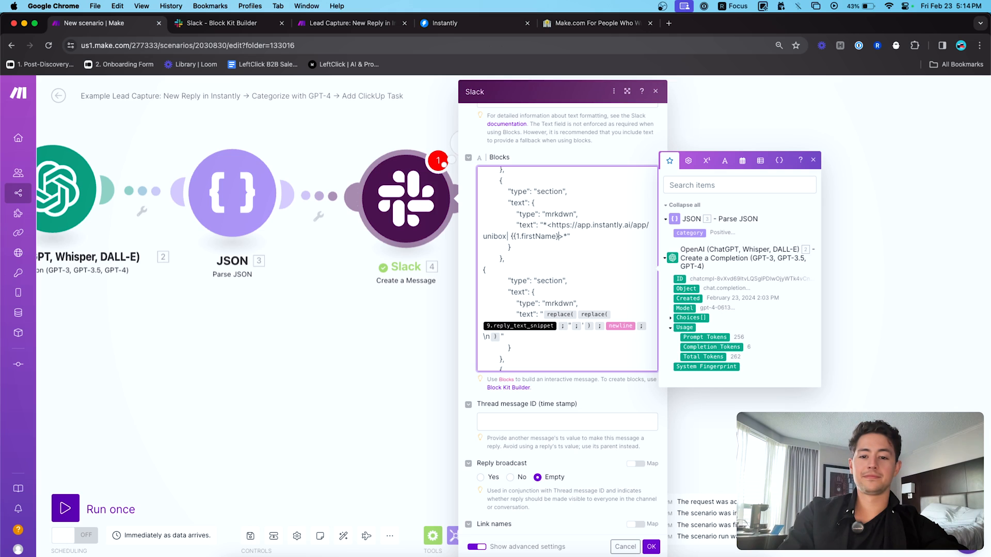
pyautogui.write('}')
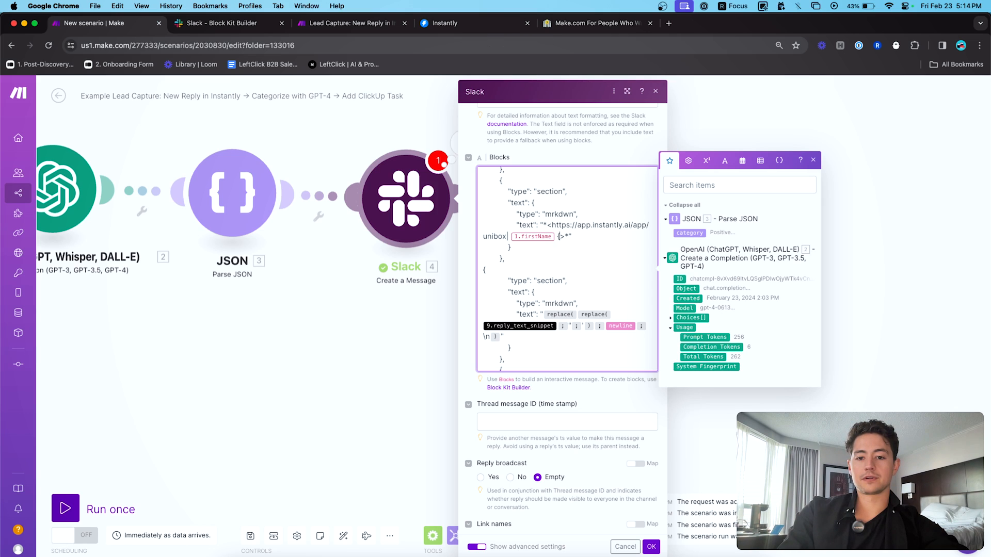
pyautogui.write('{{1.lastNam')
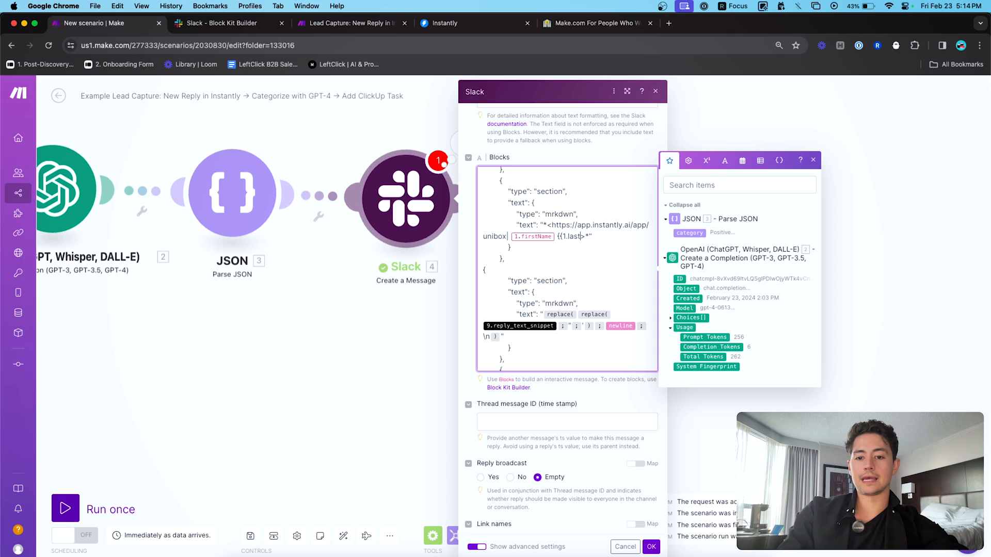
pyautogui.write('e}}')
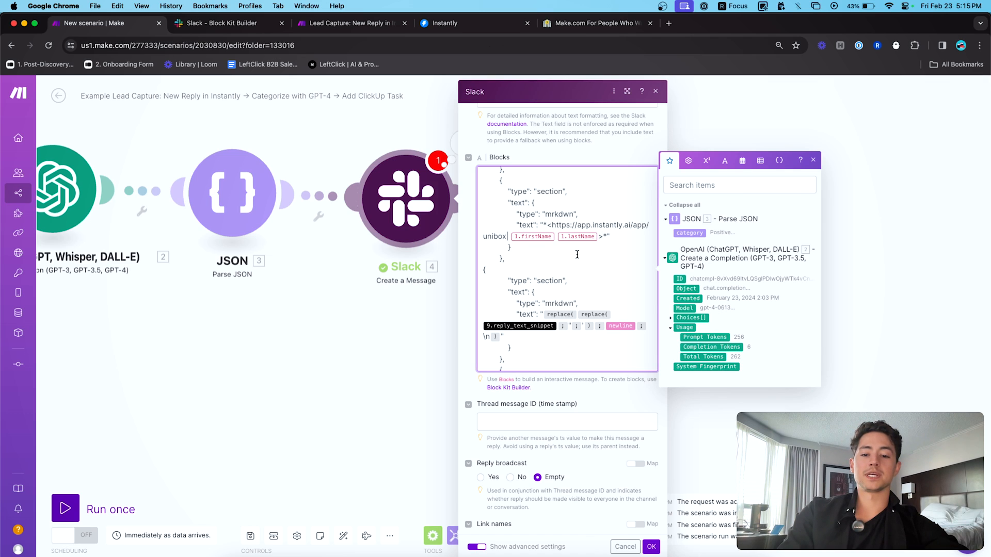
# - Inspect the section and mrkdwn snippet block further down the Blocks JSON
pyautogui.scroll(-2, 577, 254)
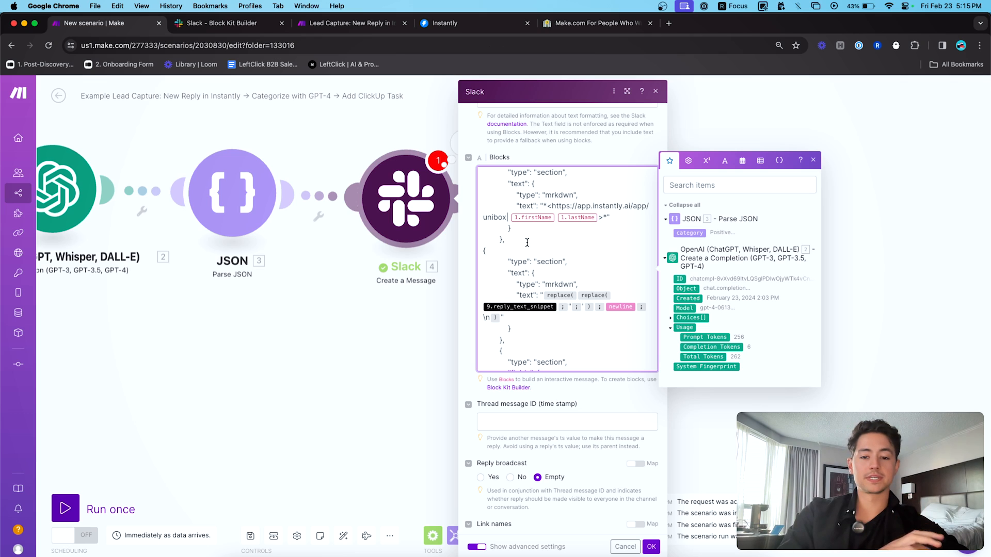
pyautogui.scroll(-3, 577, 268)
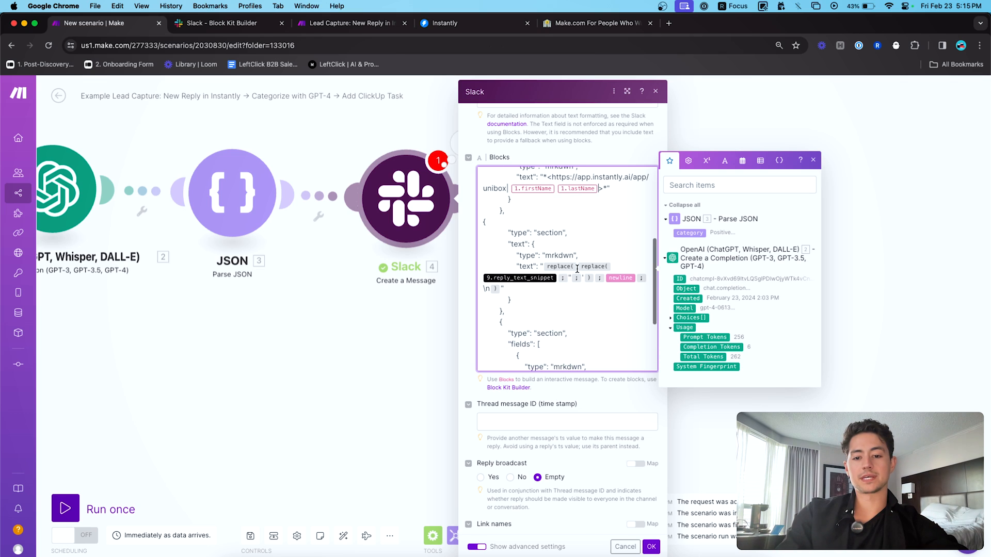
pyautogui.scroll(-3, 571, 281)
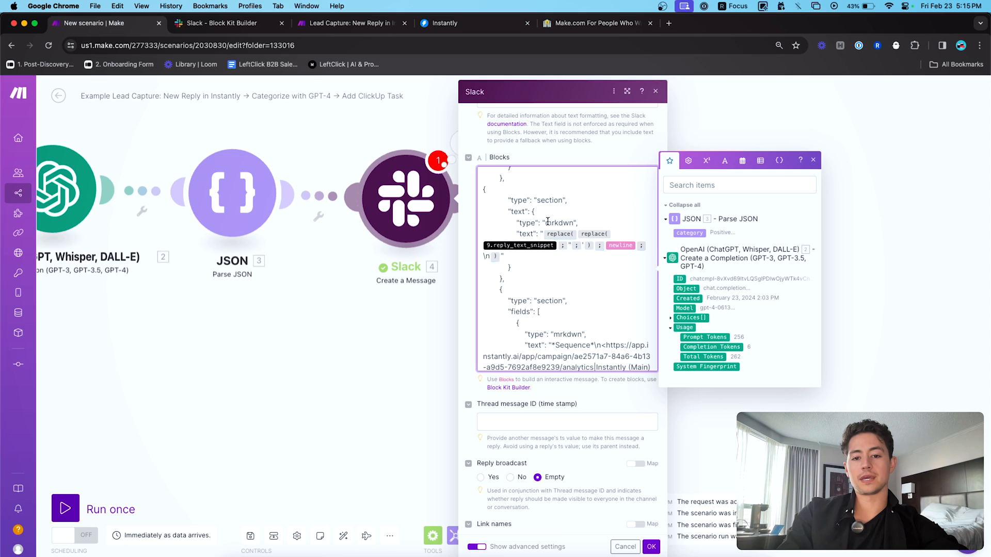
pyautogui.doubleClick(553, 200)
pyautogui.doubleClick(555, 223)
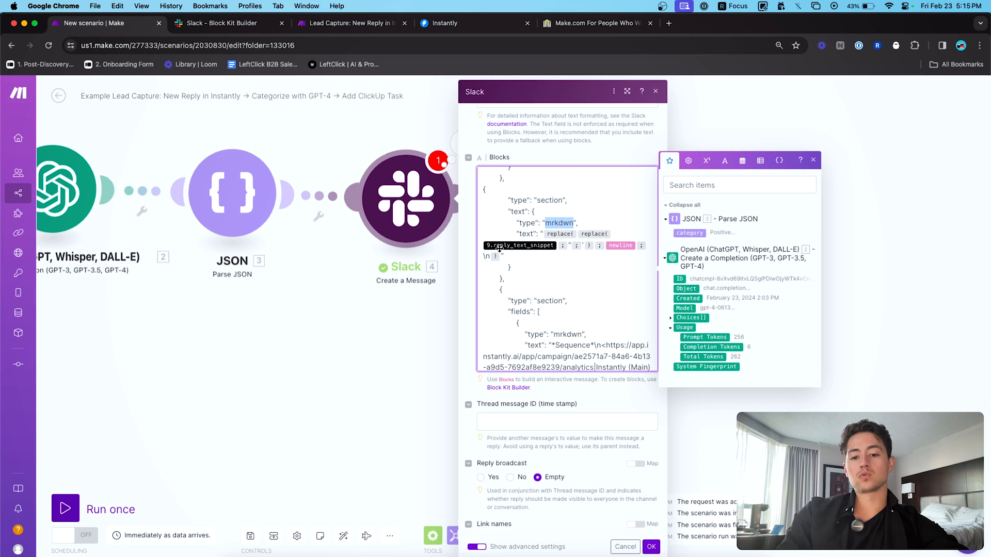
# - Select the reply text of the earlier warm-lead message in Slack's sales channel, then return to Make
pyautogui.press('super+Tab')
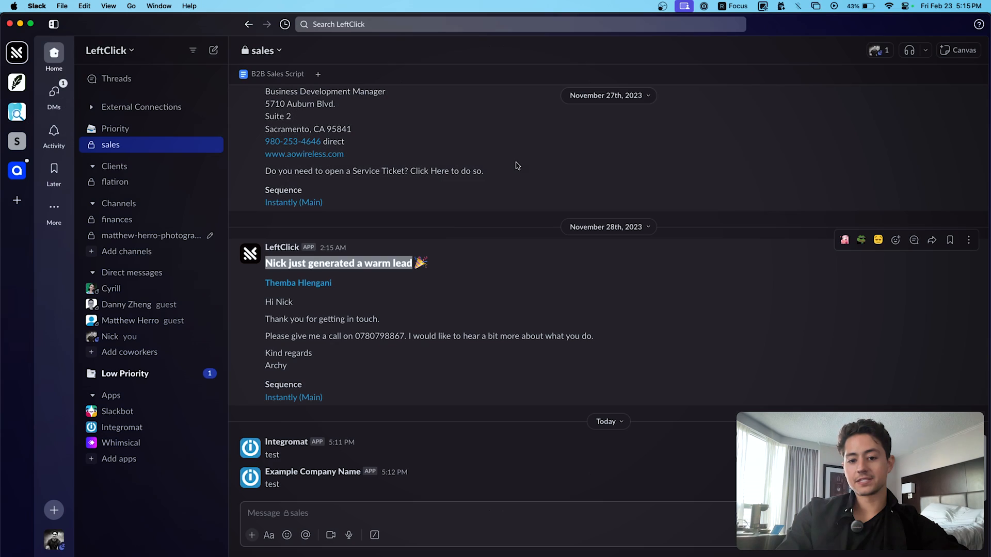
pyautogui.click(343, 340)
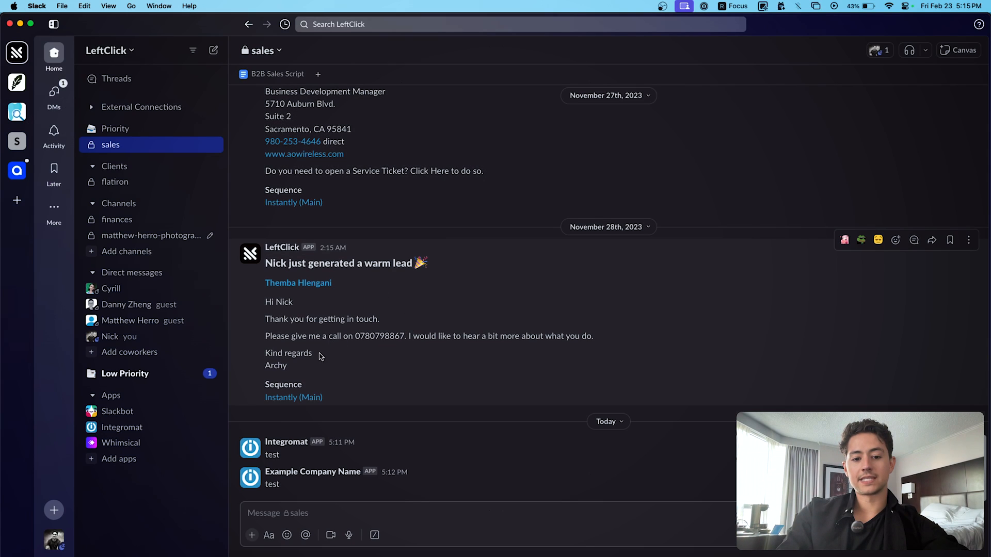
pyautogui.moveTo(310, 370); pyautogui.dragTo(264, 307)
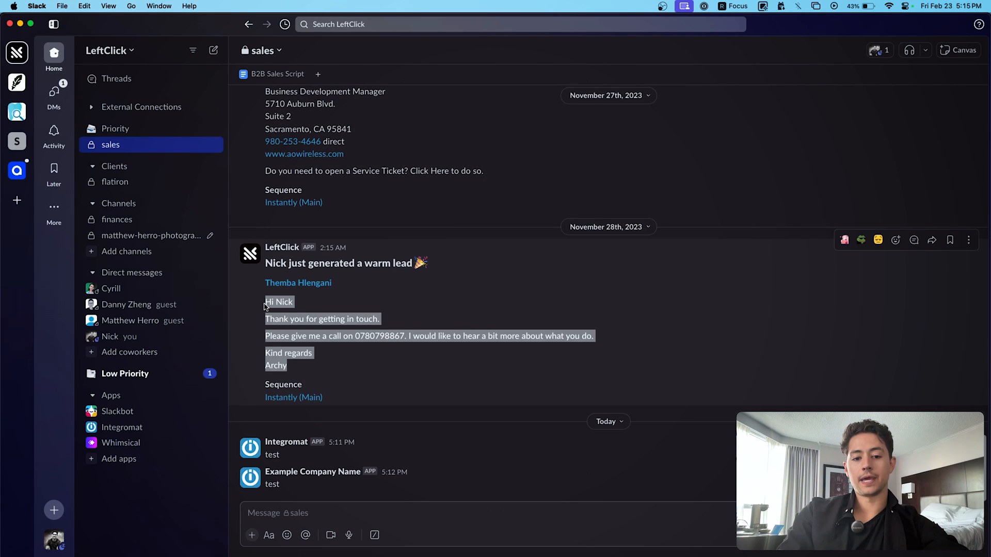
pyautogui.press('super+Tab')
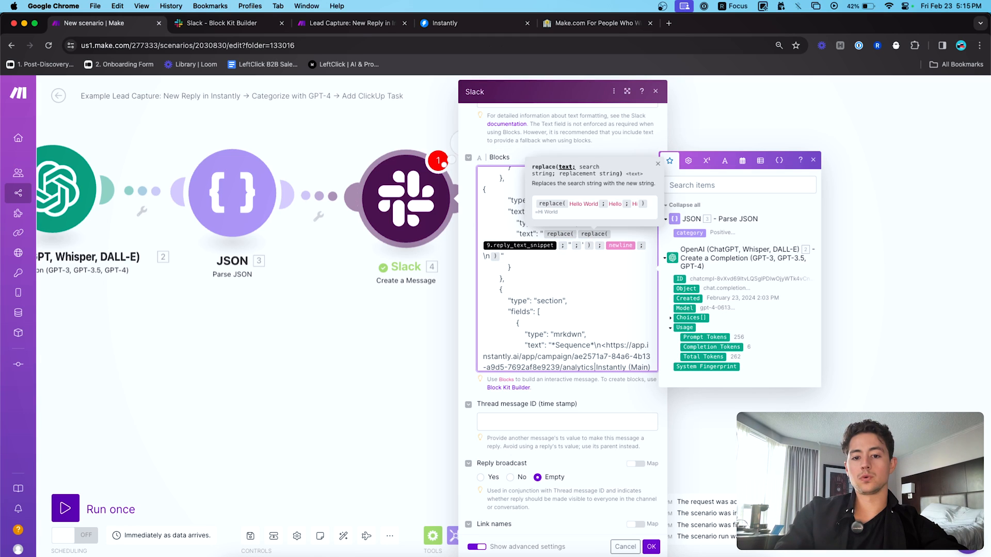
# - Replace the 9.reply_text_snippet pill with {{1.reply_text_snippet}} inside the replace() functions
pyautogui.press('BackSpace')
pyautogui.write('{{1.reply_te')
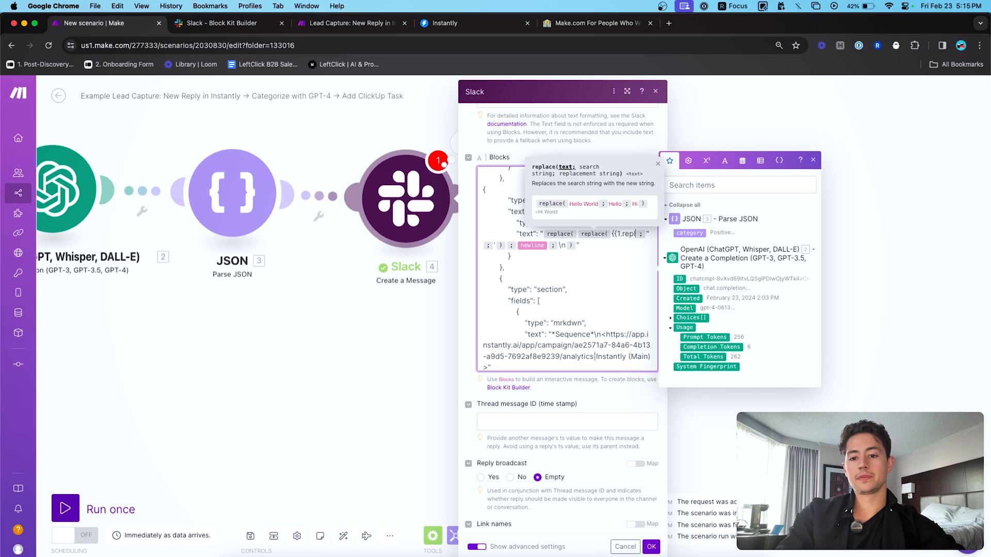
pyautogui.write('xt_snippet}}')
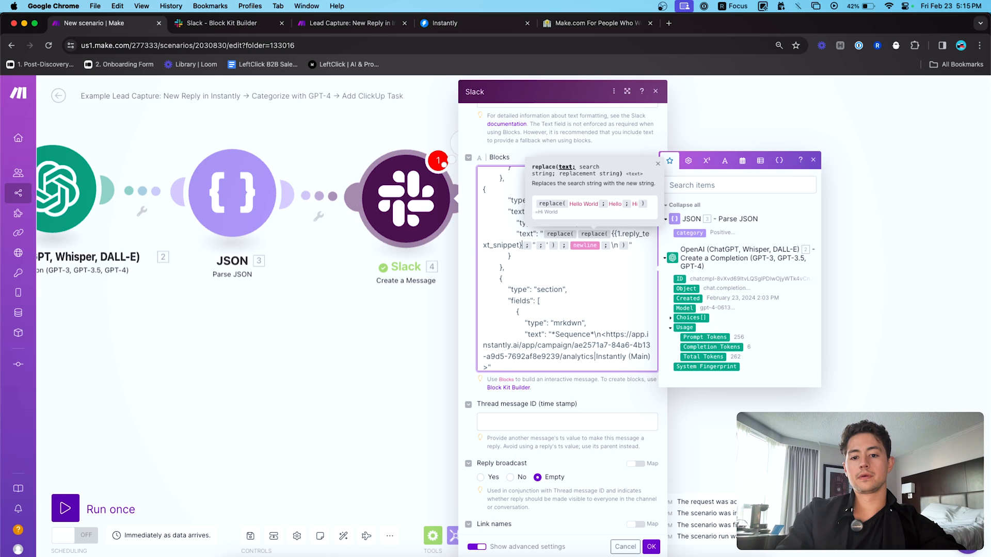
pyautogui.scroll(-1, 619, 291)
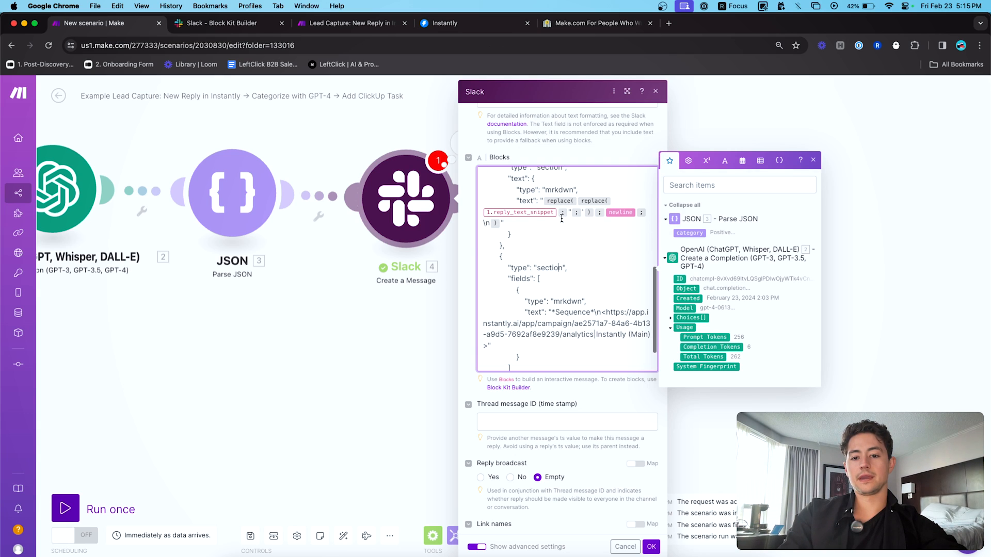
pyautogui.scroll(-3, 567, 237)
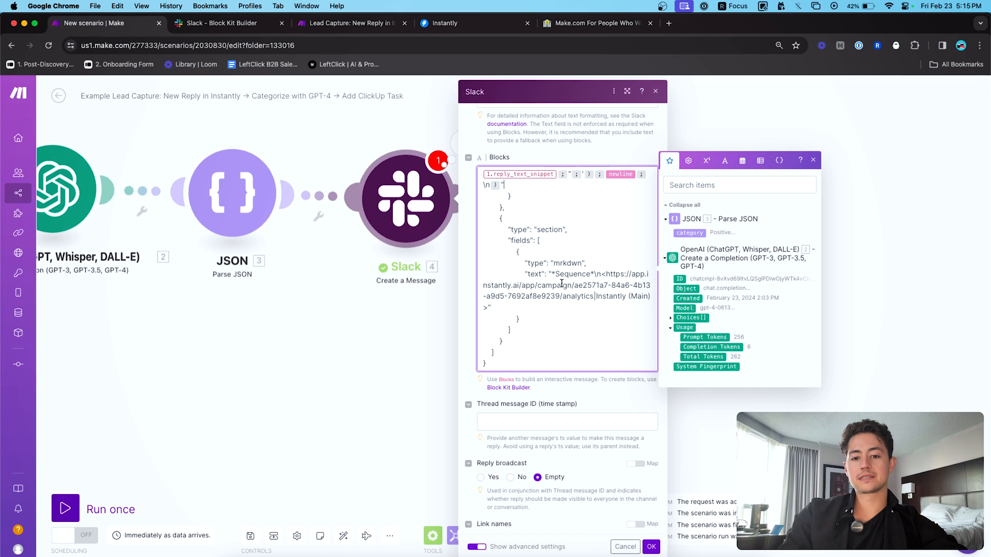
pyautogui.click(348, 23)
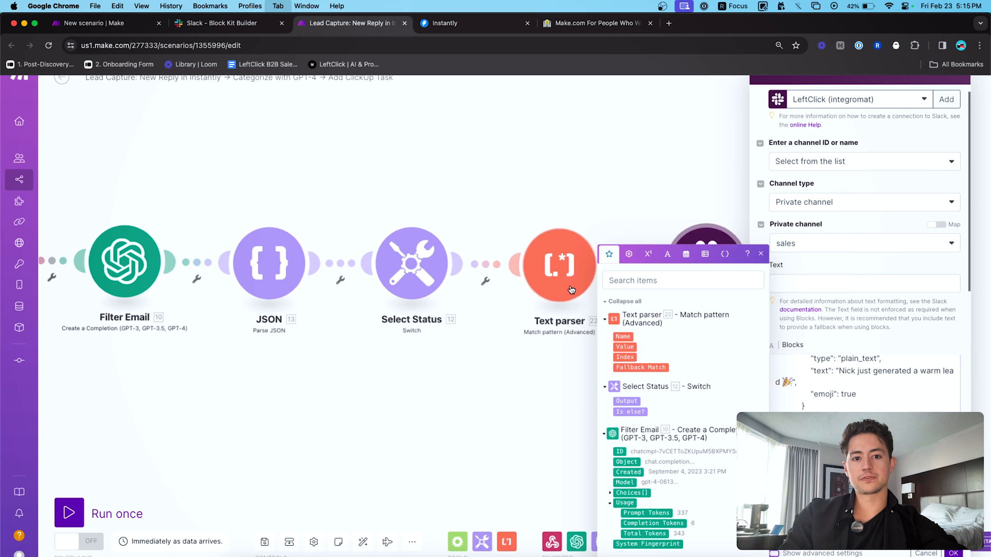
pyautogui.click(133, 26)
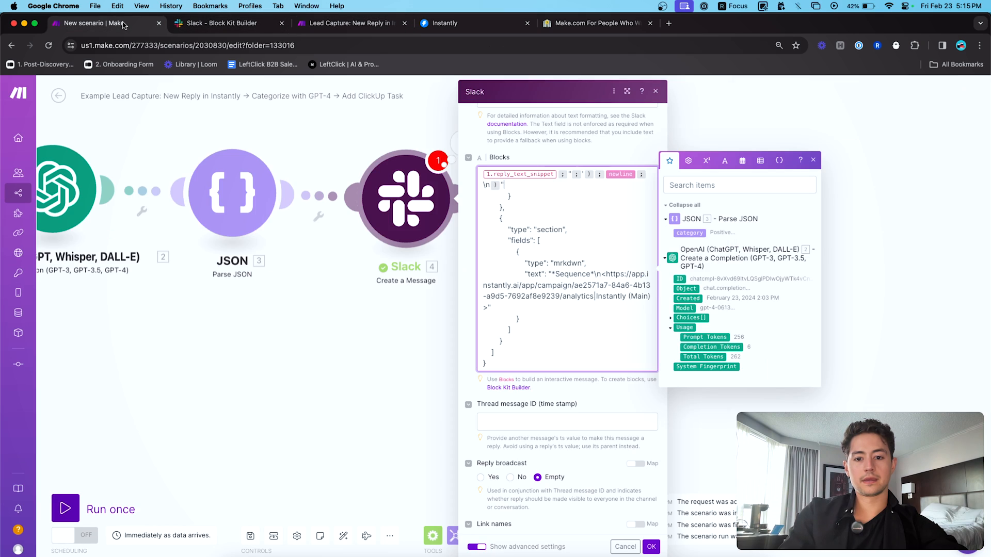
# - Cross-check the Slack message, then inspect the Sequence link's campaign id in the JSON
pyautogui.press('super+Tab')
pyautogui.click(415, 413)
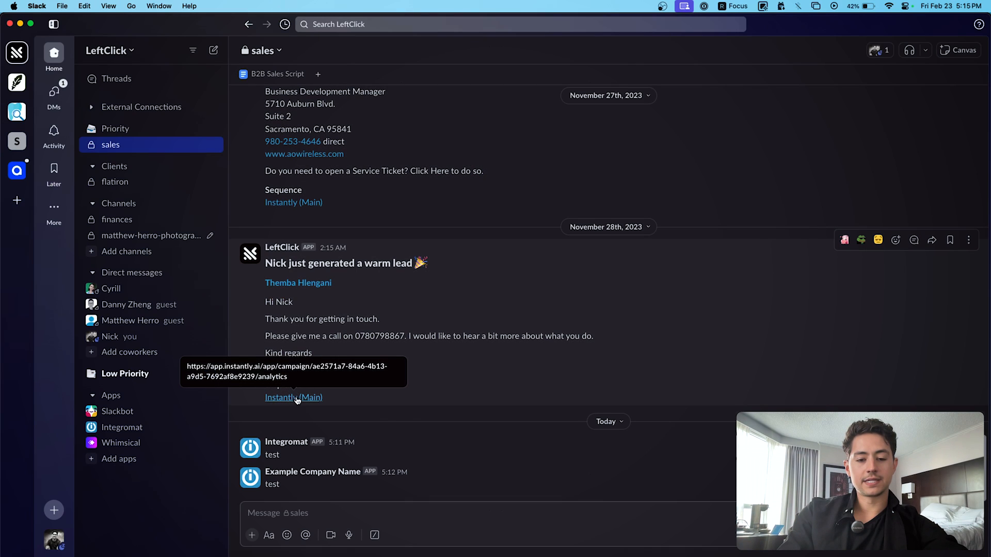
pyautogui.press('super+Tab')
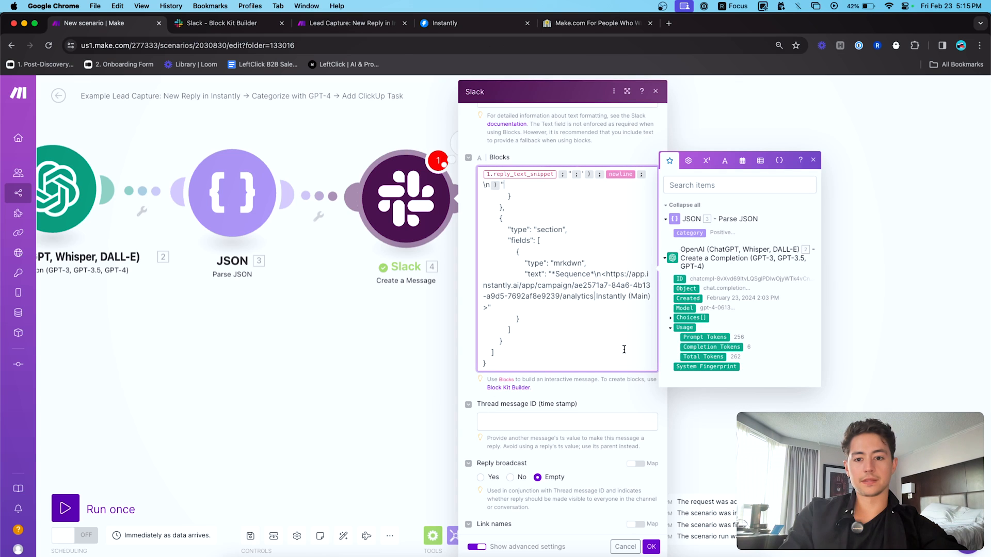
pyautogui.doubleClick(569, 277)
pyautogui.click(622, 280)
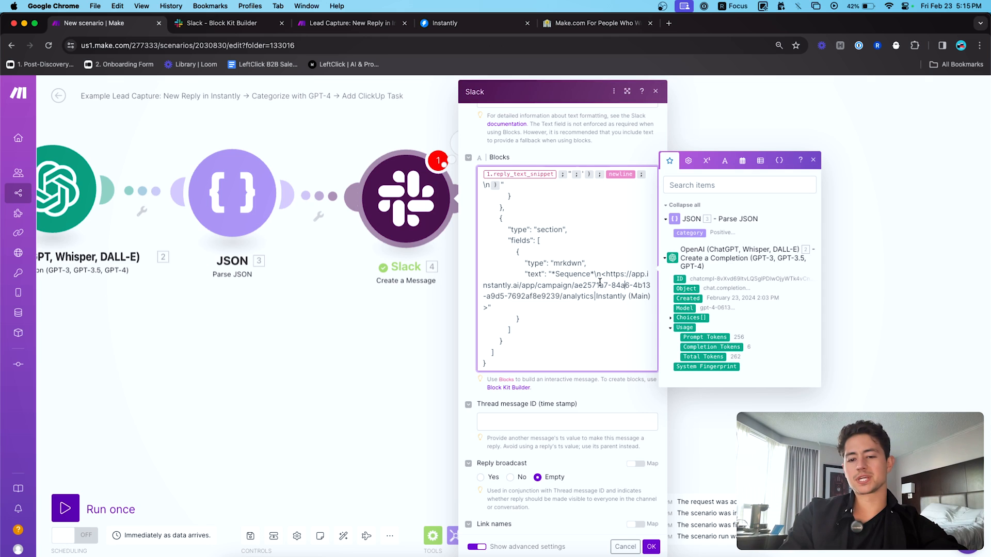
pyautogui.scroll(5, 616, 329)
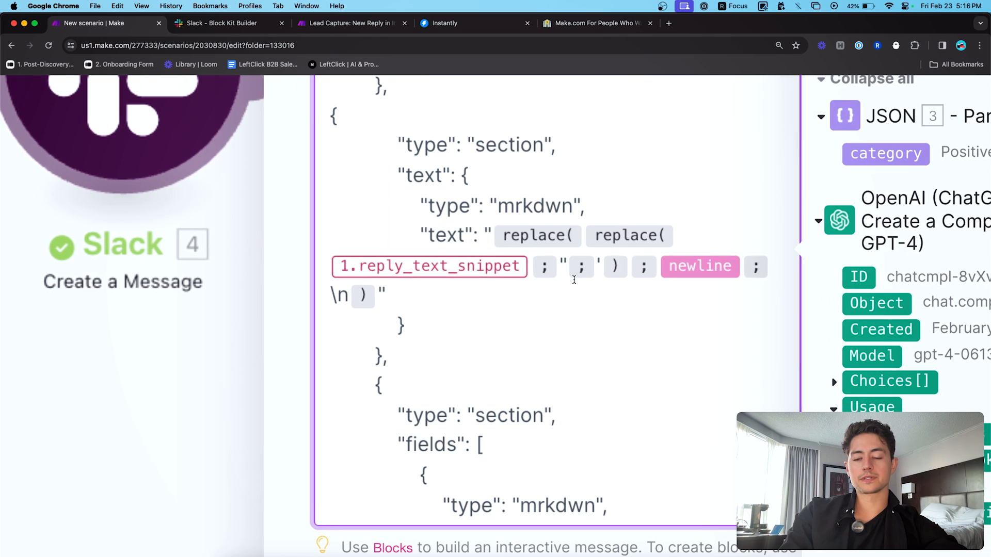
pyautogui.click(455, 46)
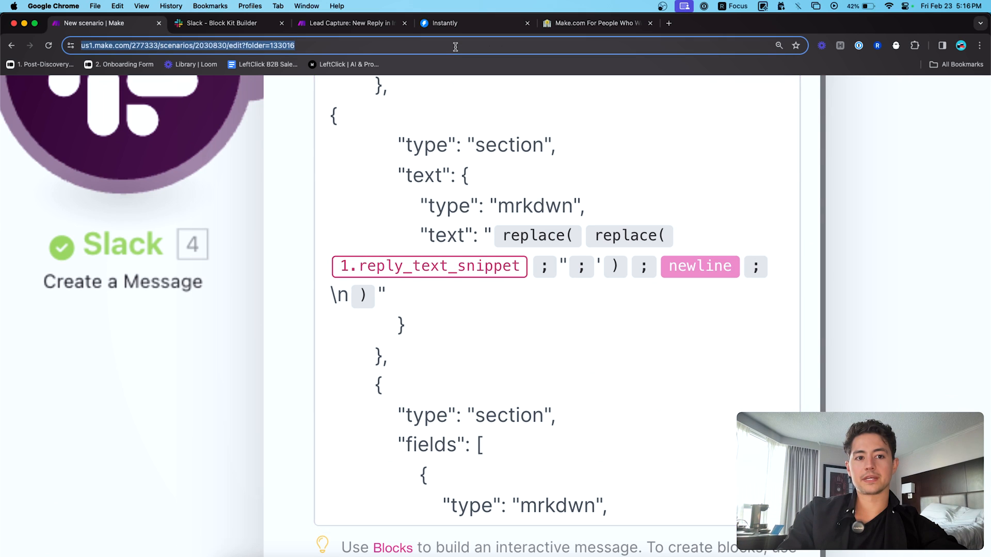
pyautogui.write('"Hey Peter, ')
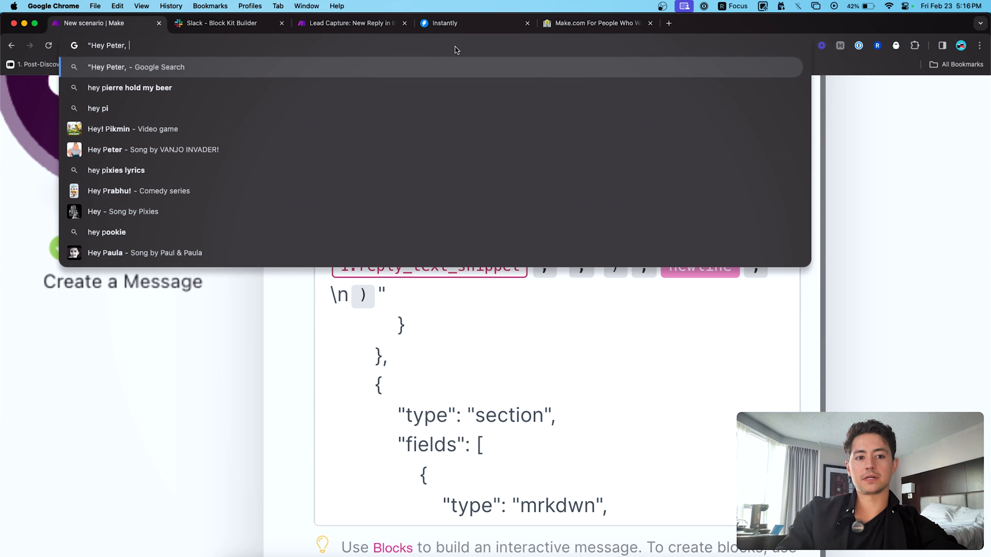
pyautogui.write('How Are you')
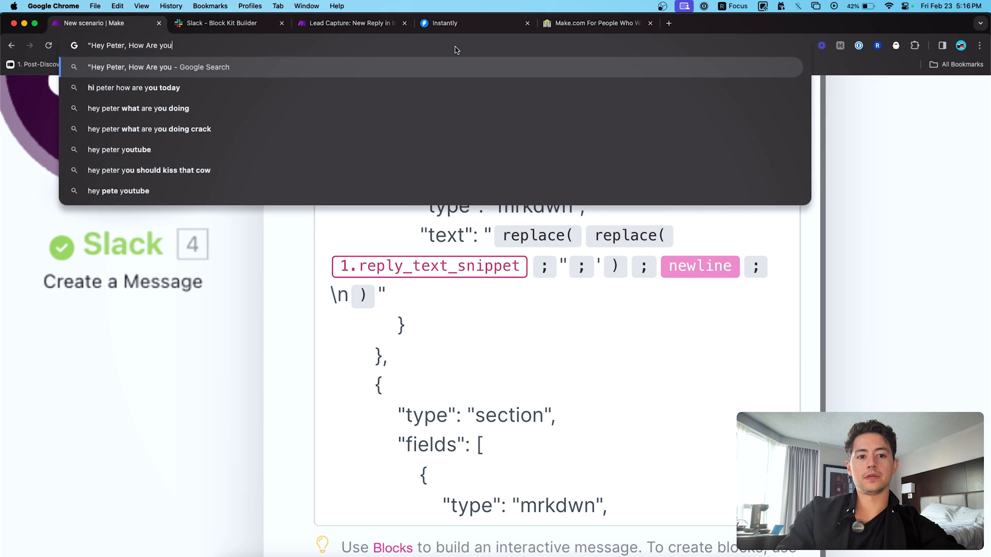
pyautogui.write(' Doing?"')
pyautogui.press('super+a')
pyautogui.press('Left')
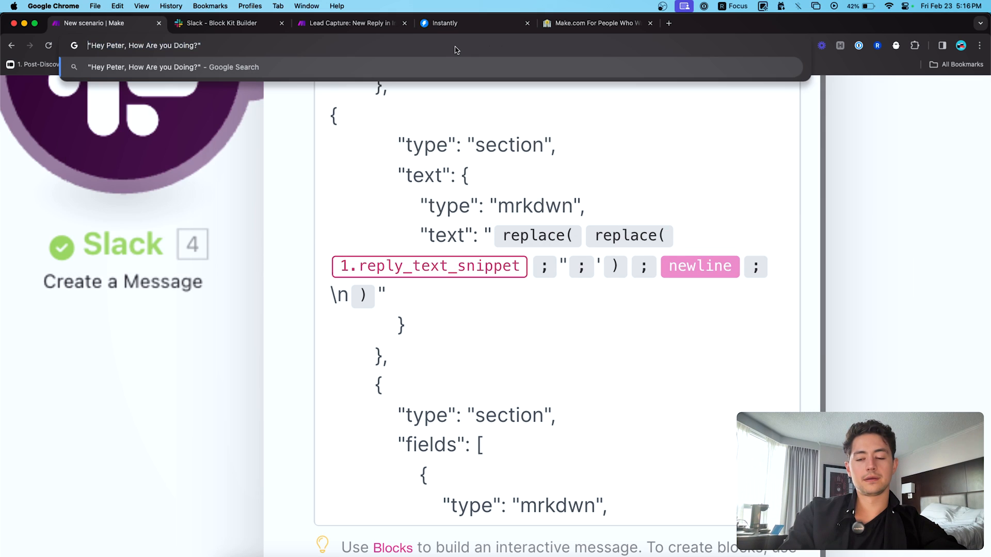
pyautogui.moveTo(617, 235)
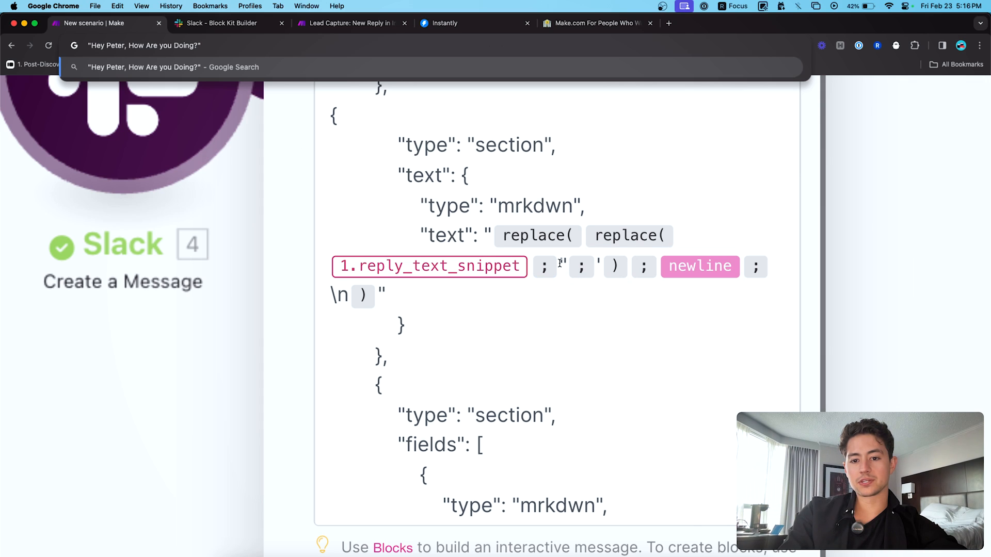
pyautogui.press('BackSpace')
pyautogui.write("'")
pyautogui.press('End')
pyautogui.press('BackSpace')
pyautogui.write("'")
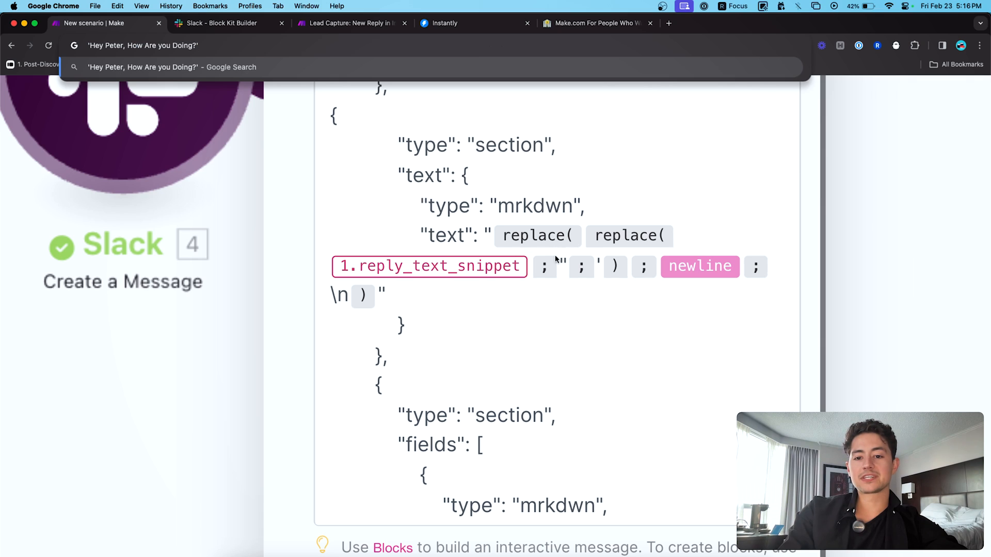
pyautogui.press('super+a')
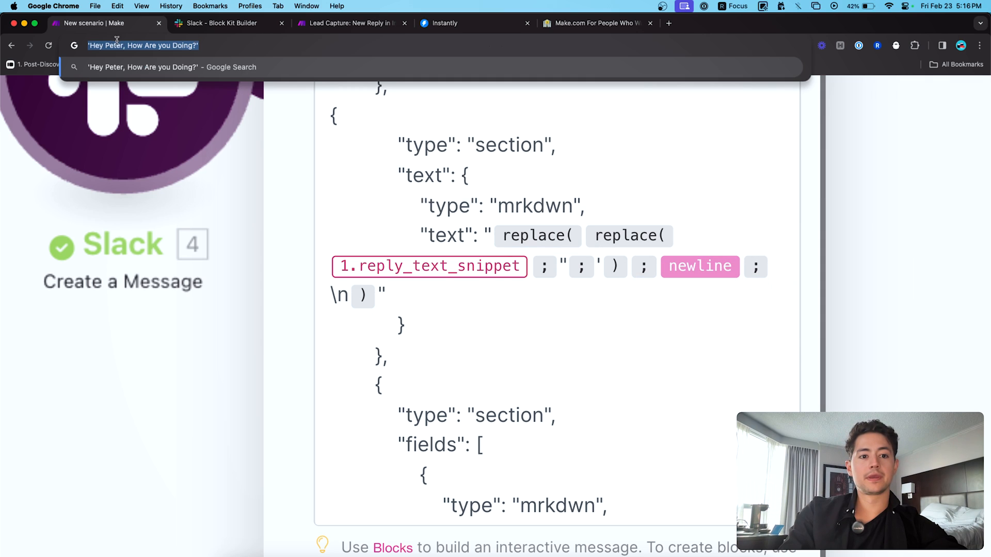
pyautogui.click(135, 45)
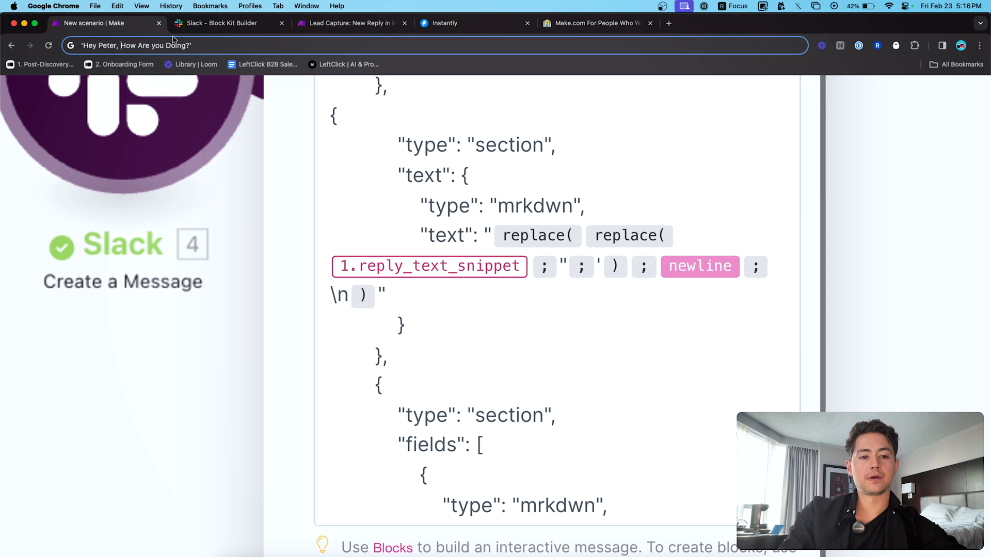
pyautogui.press('BackSpace')
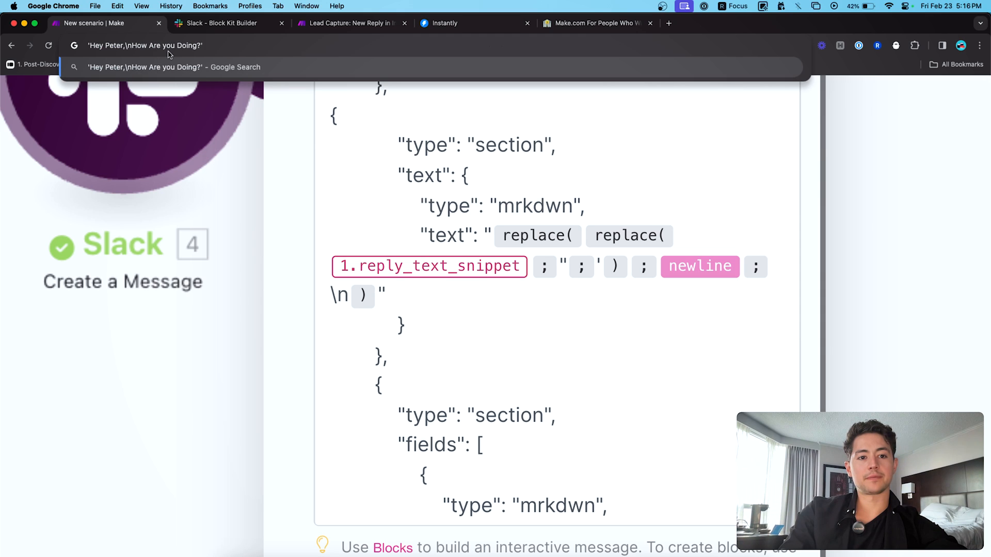
pyautogui.click(231, 43)
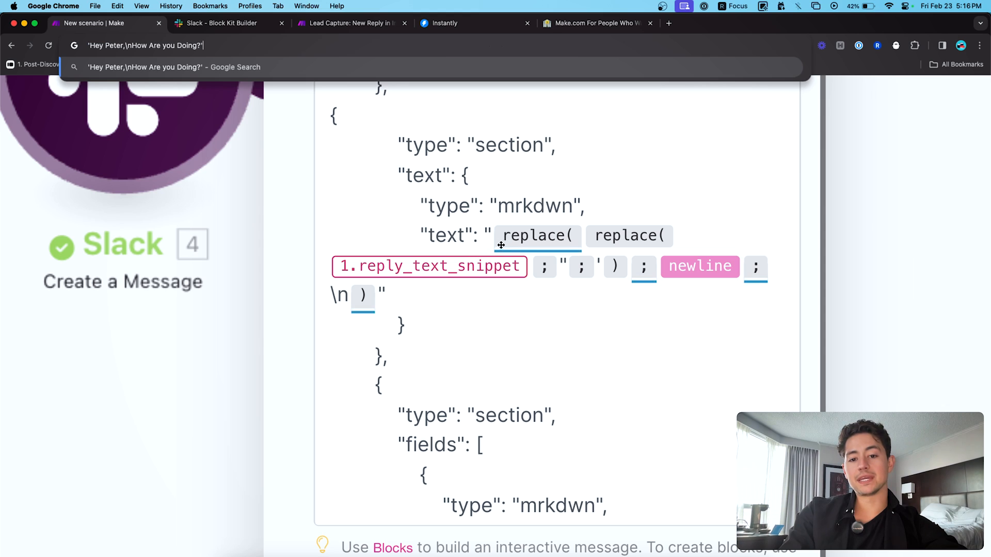
pyautogui.click(560, 268)
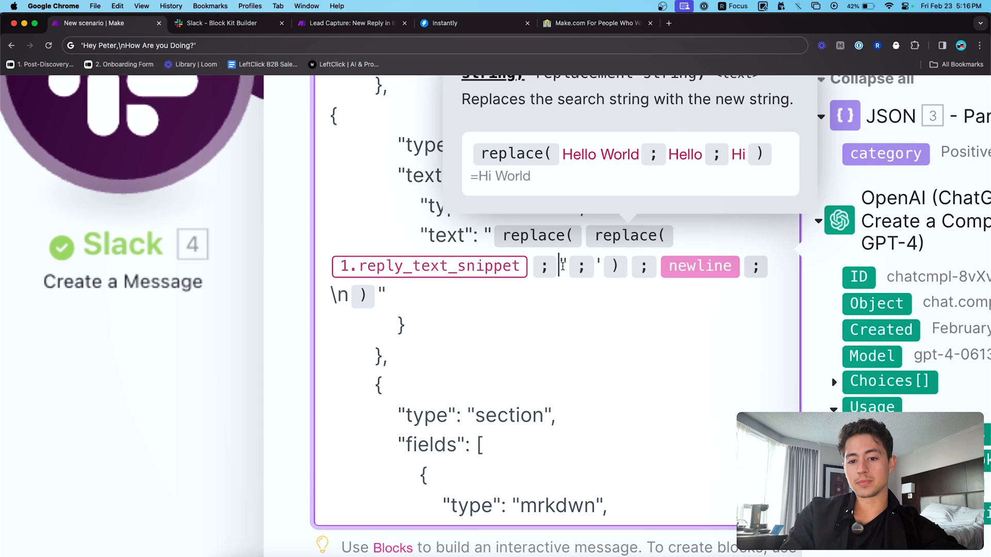
pyautogui.click(572, 288)
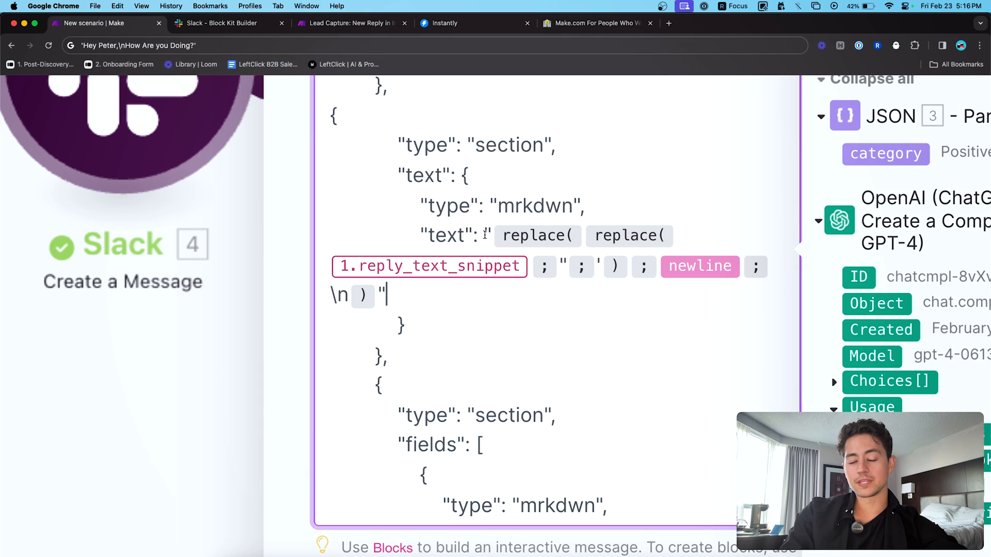
pyautogui.click(422, 235)
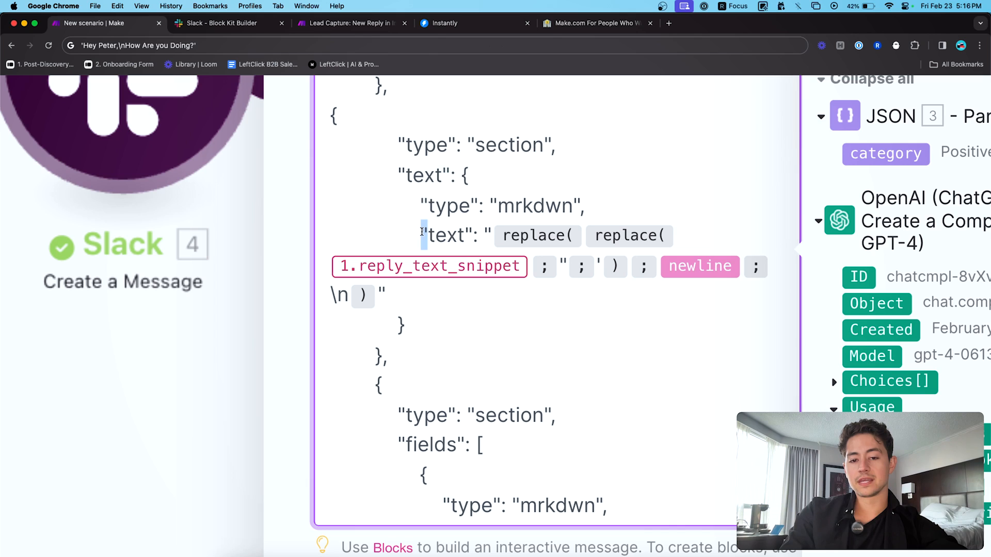
pyautogui.click(439, 234)
pyautogui.doubleClick(440, 233)
pyautogui.doubleClick(469, 231)
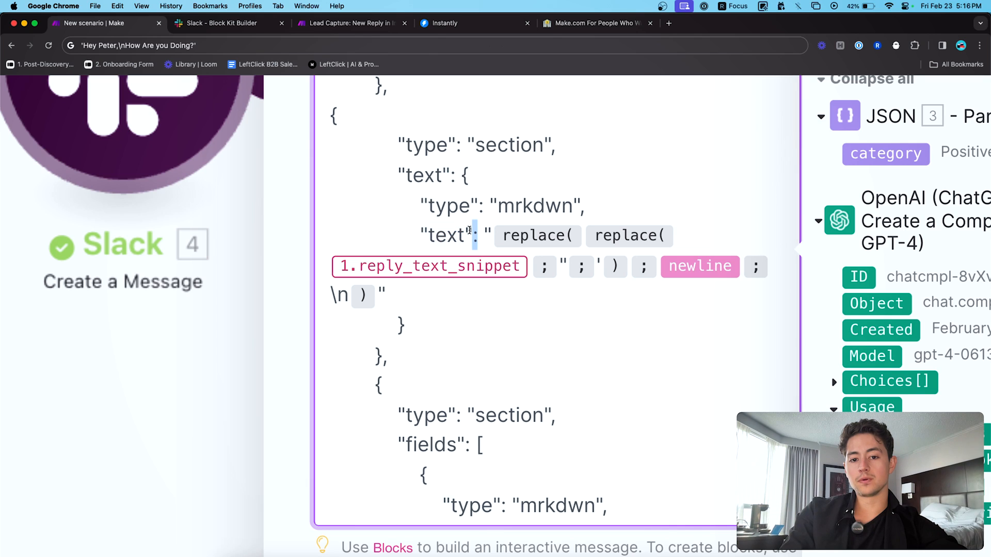
pyautogui.doubleClick(487, 231)
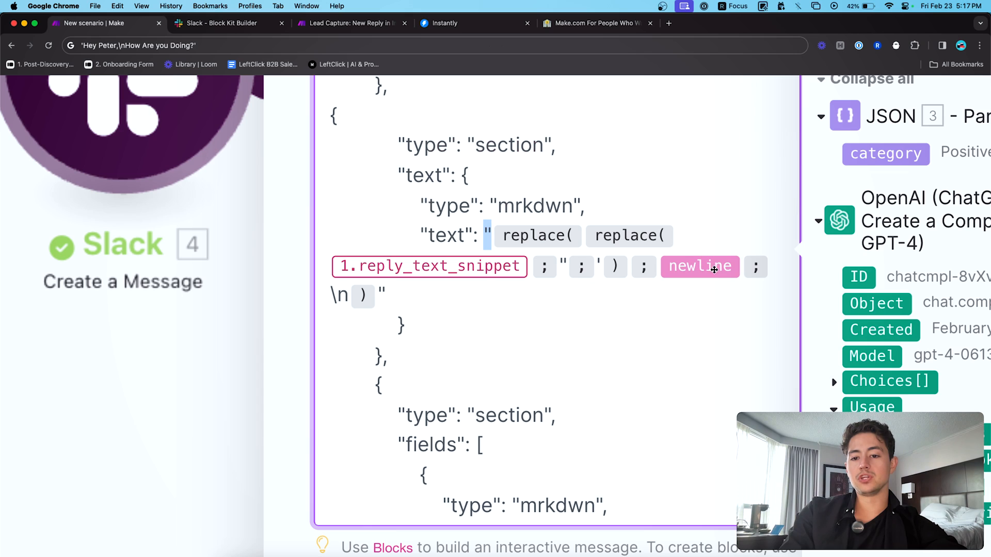
pyautogui.moveTo(349, 295); pyautogui.dragTo(328, 296)
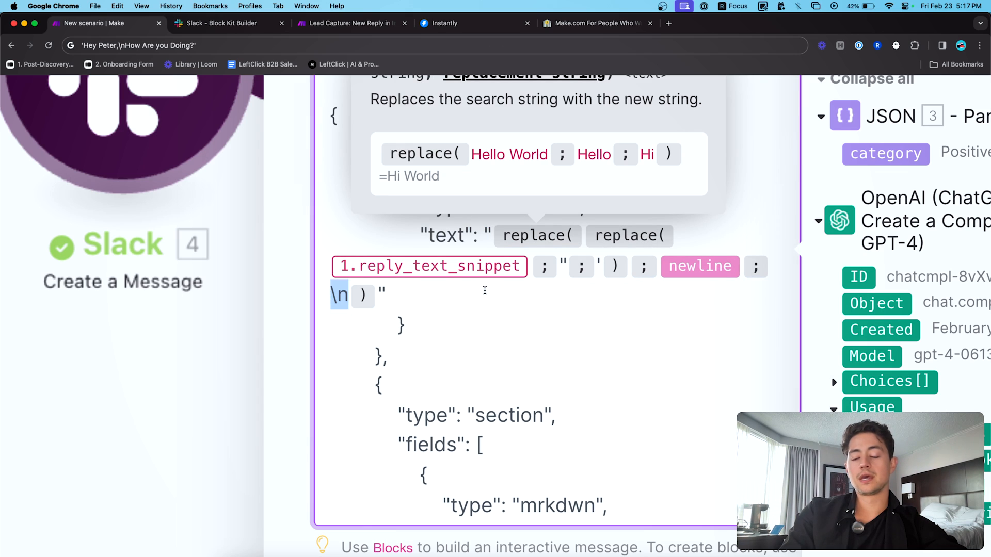
pyautogui.click(349, 296)
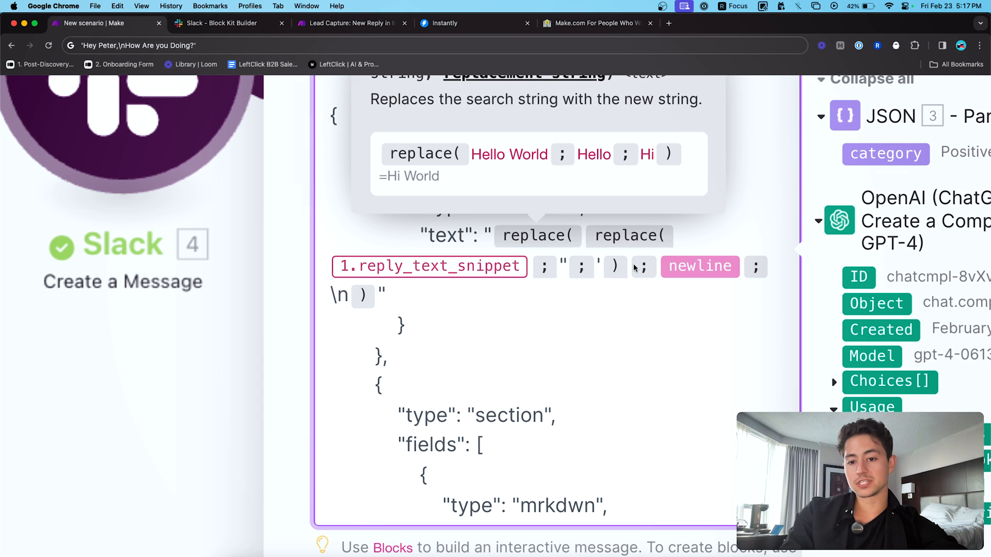
pyautogui.moveTo(349, 295); pyautogui.dragTo(329, 294)
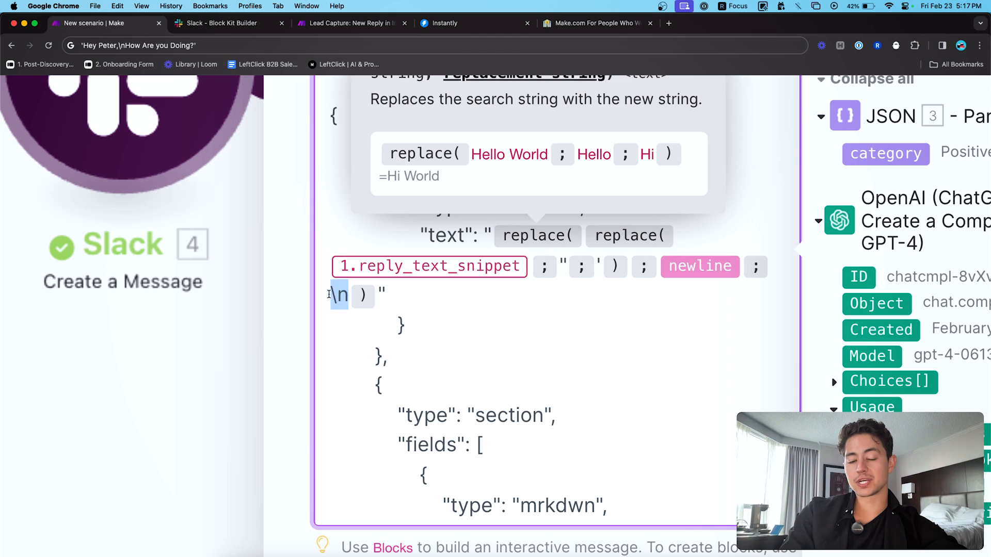
pyautogui.press('super+Tab')
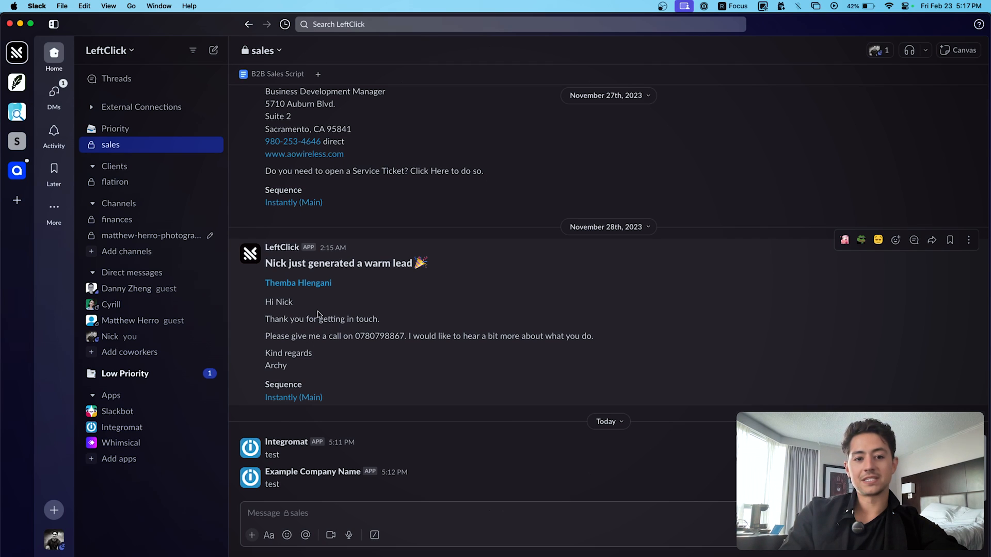
pyautogui.moveTo(265, 301); pyautogui.dragTo(327, 378)
pyautogui.press('super+c')
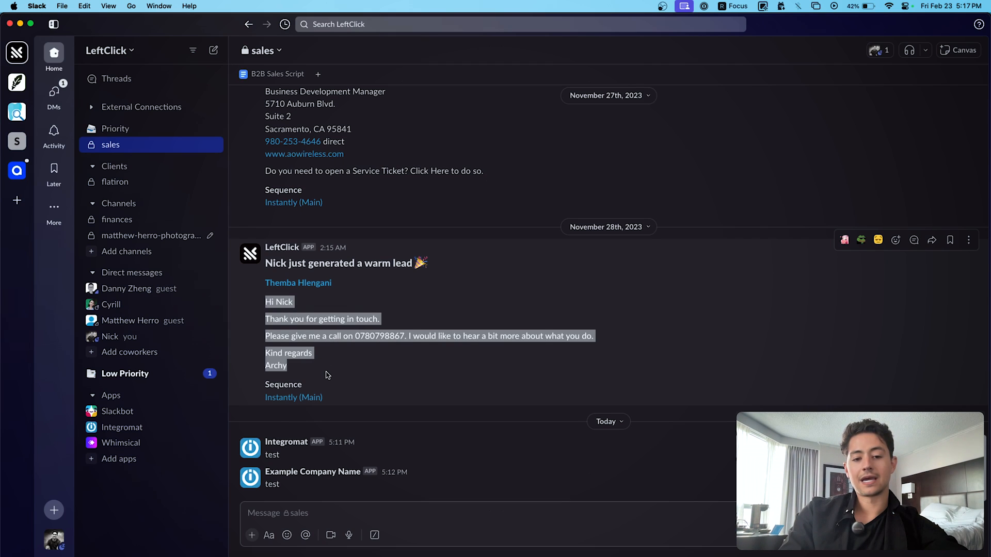
pyautogui.click(327, 375)
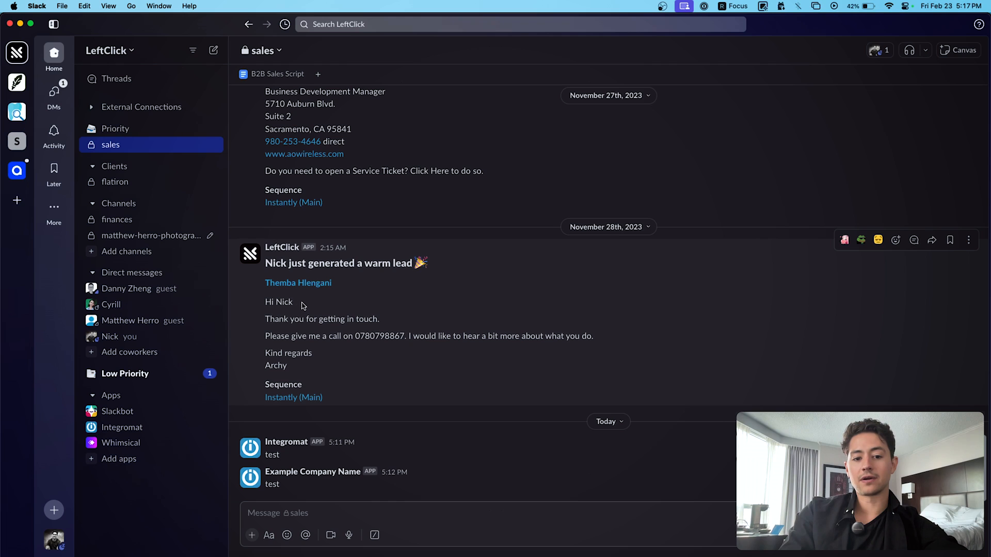
pyautogui.press('super+Tab')
# - Run only the Slack module, entering sample firstName and lastName test values
pyautogui.scroll(-5, 501, 332)
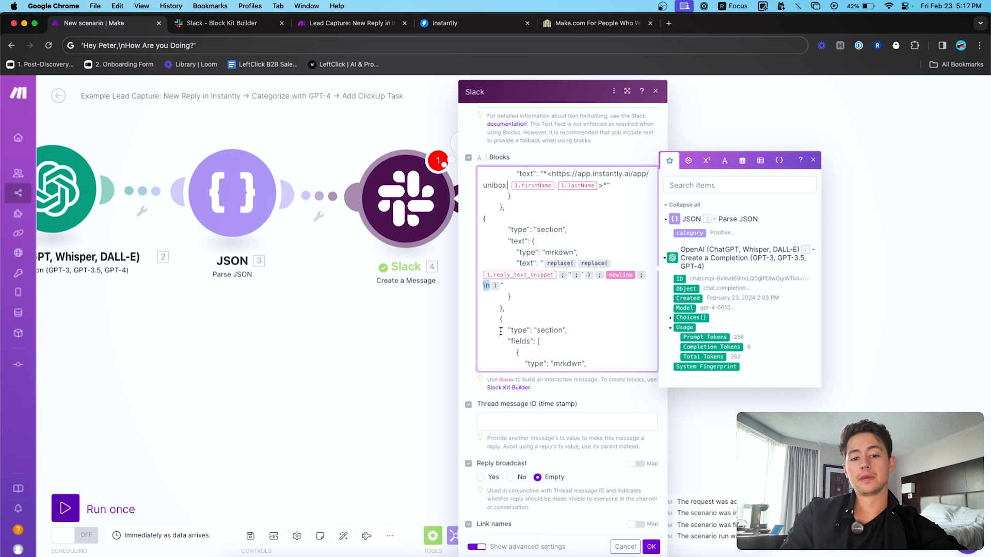
pyautogui.scroll(-5, 500, 331)
pyautogui.click(651, 546)
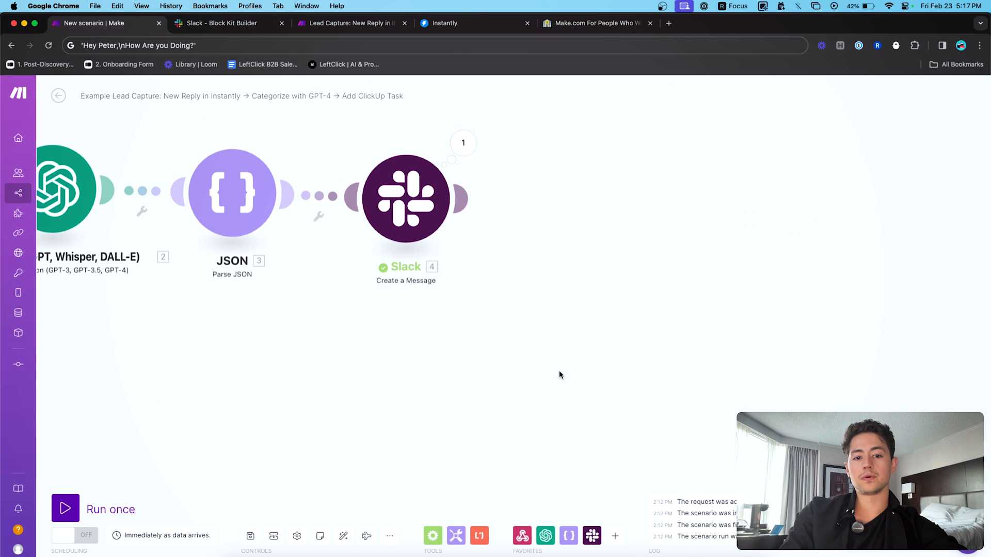
pyautogui.rightClick(625, 260)
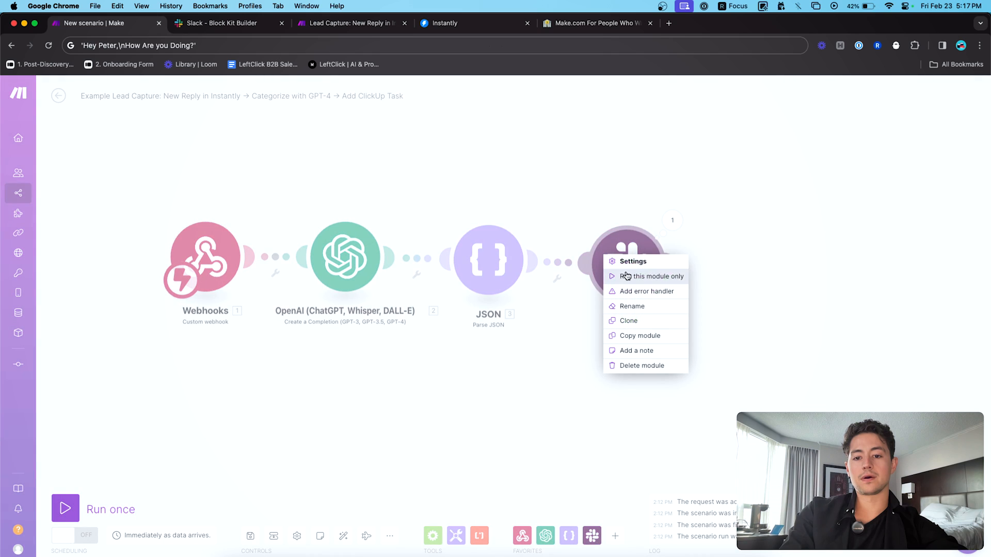
pyautogui.click(626, 276)
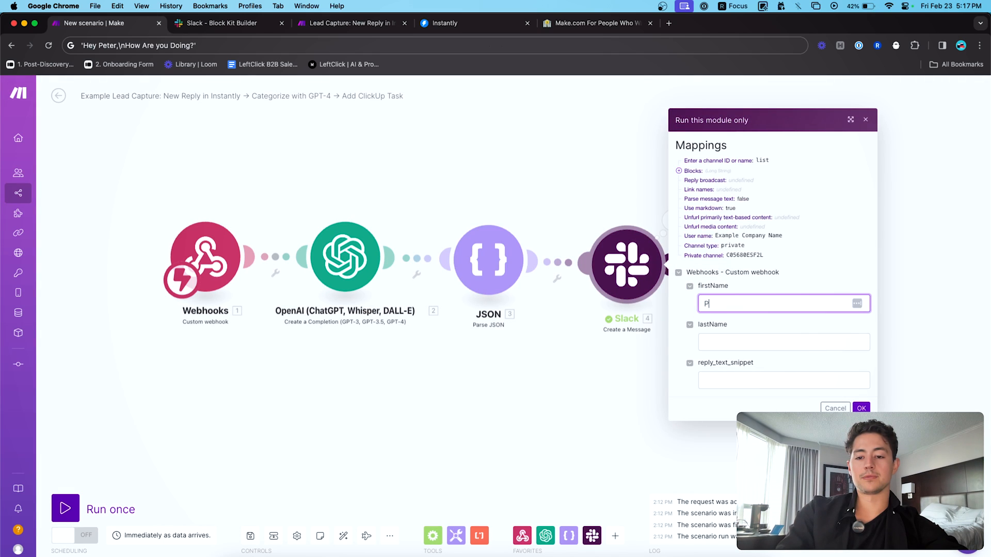
pyautogui.press('Tab')
pyautogui.press('Tab')
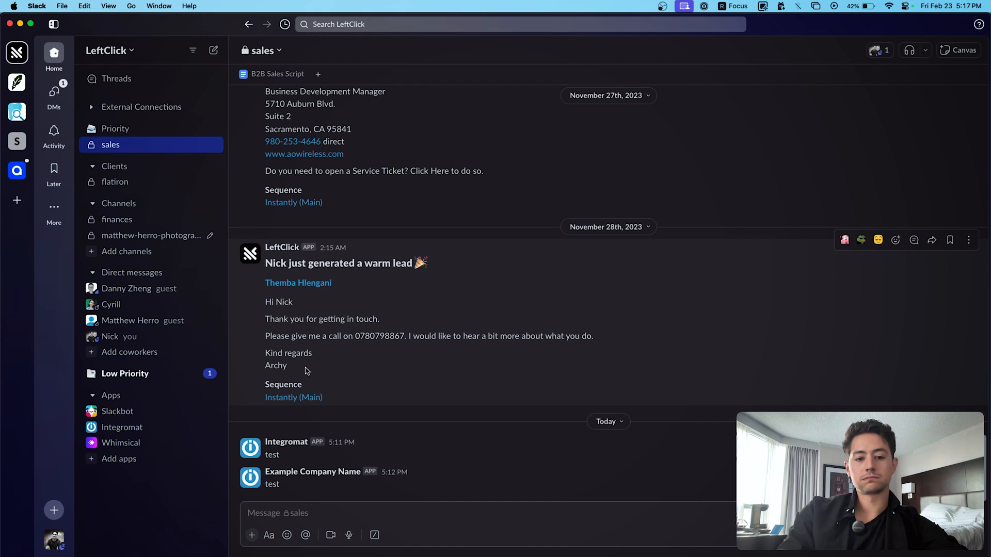
# - Paste the sample Slack reply as reply_text_snippet, remove its stray space, and run the module
pyautogui.moveTo(325, 366); pyautogui.dragTo(265, 316)
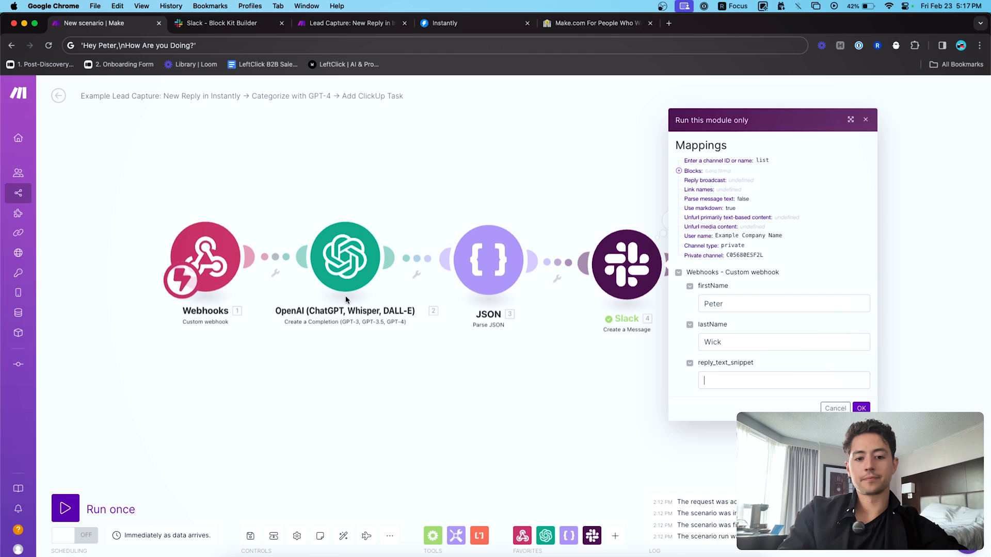
pyautogui.press('super+v')
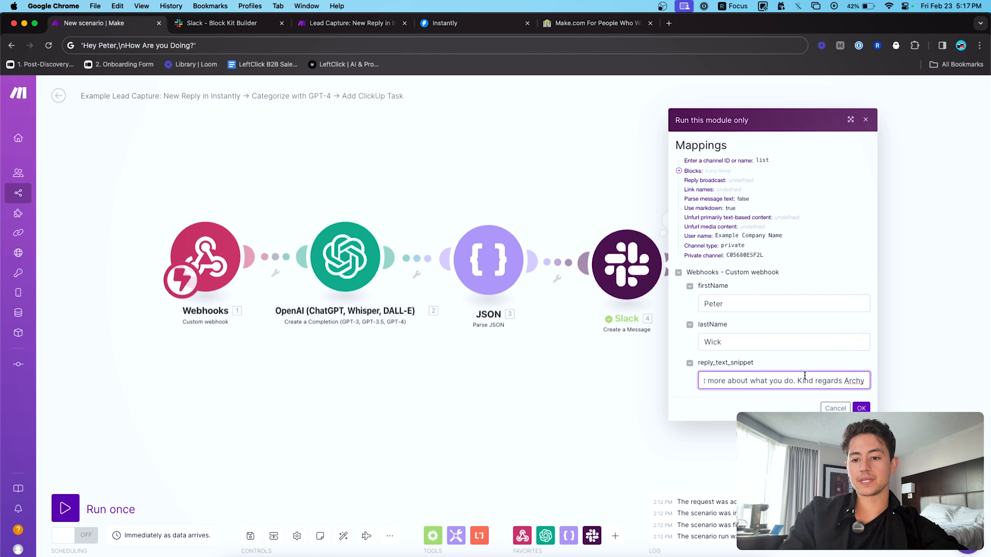
pyautogui.press('super+a')
pyautogui.press('Left')
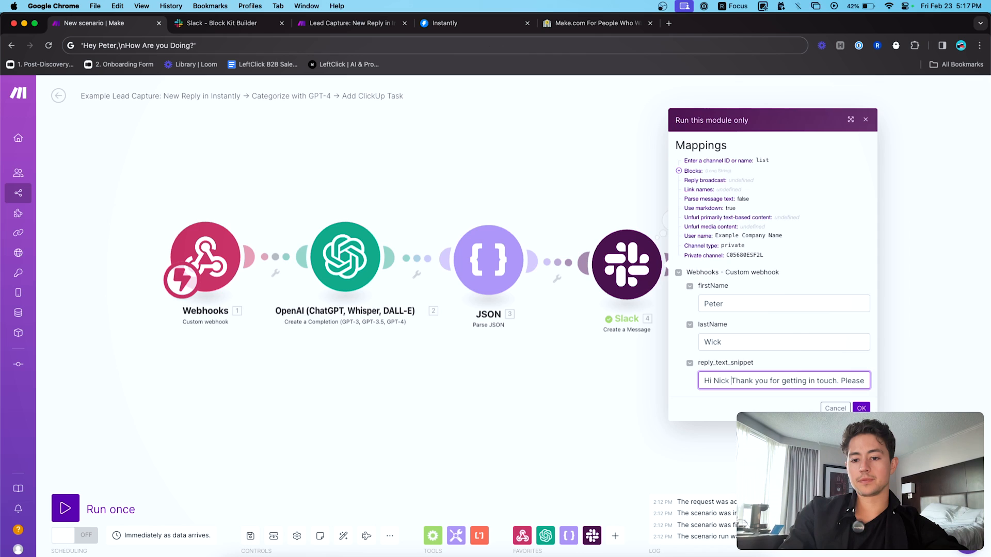
pyautogui.press('BackSpace')
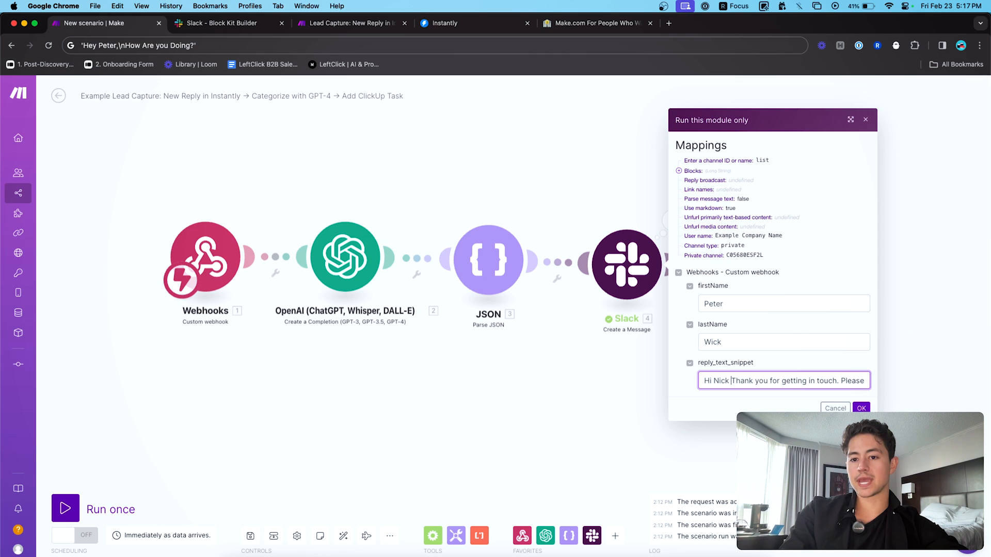
pyautogui.press('Down')
pyautogui.press('Up')
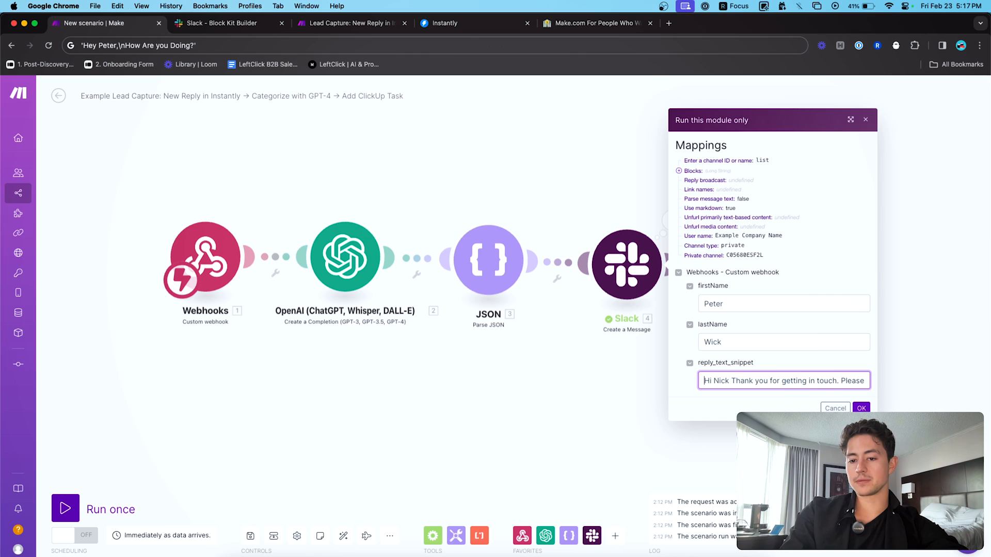
pyautogui.click(861, 408)
# - In Slack, review the new warm-lead post in #sales, selecting its heading and body
pyautogui.press('super+Tab')
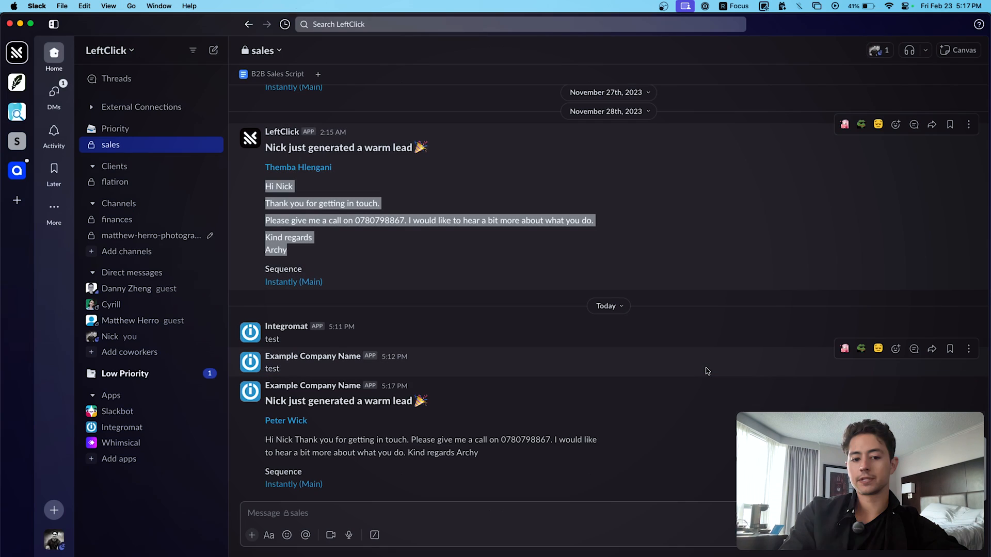
pyautogui.click(489, 466)
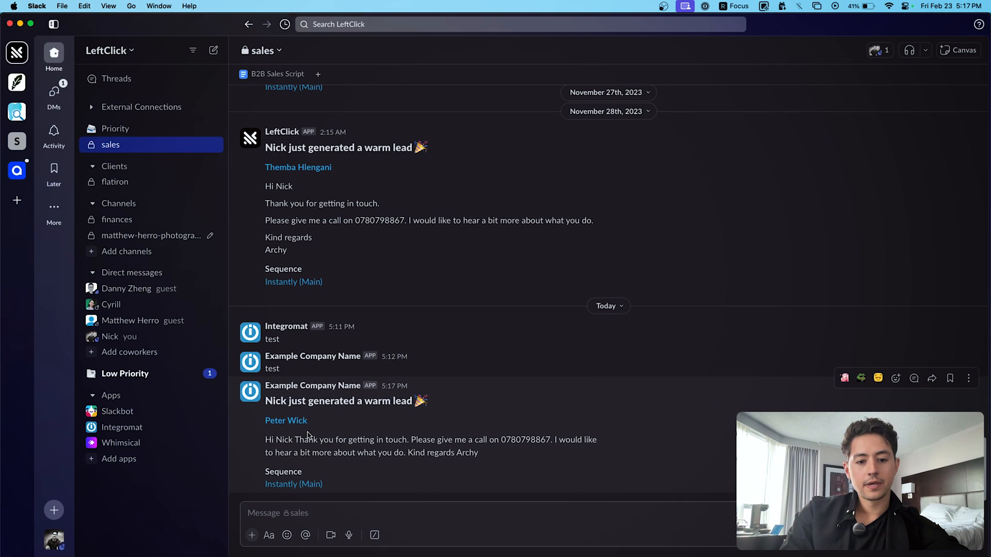
pyautogui.tripleClick(267, 401)
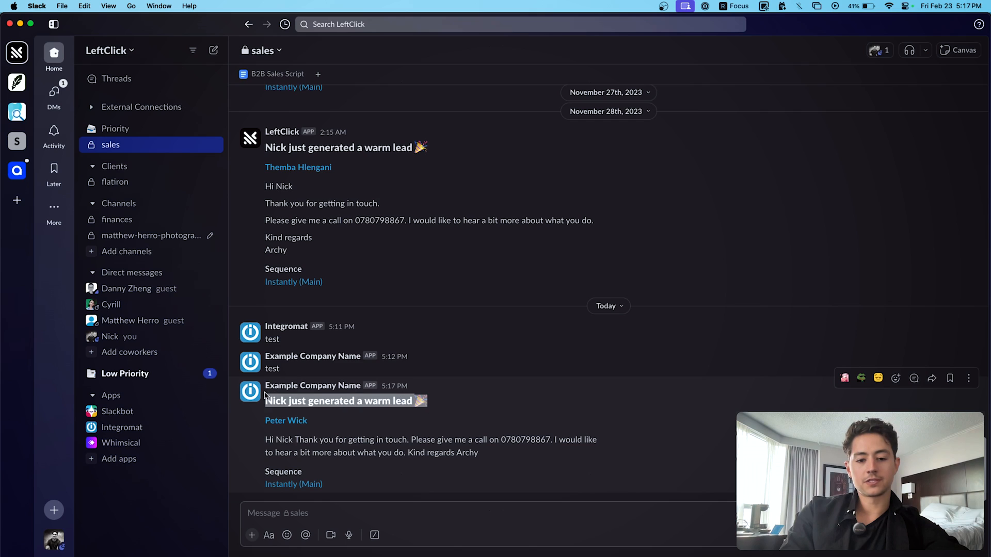
pyautogui.click(328, 423)
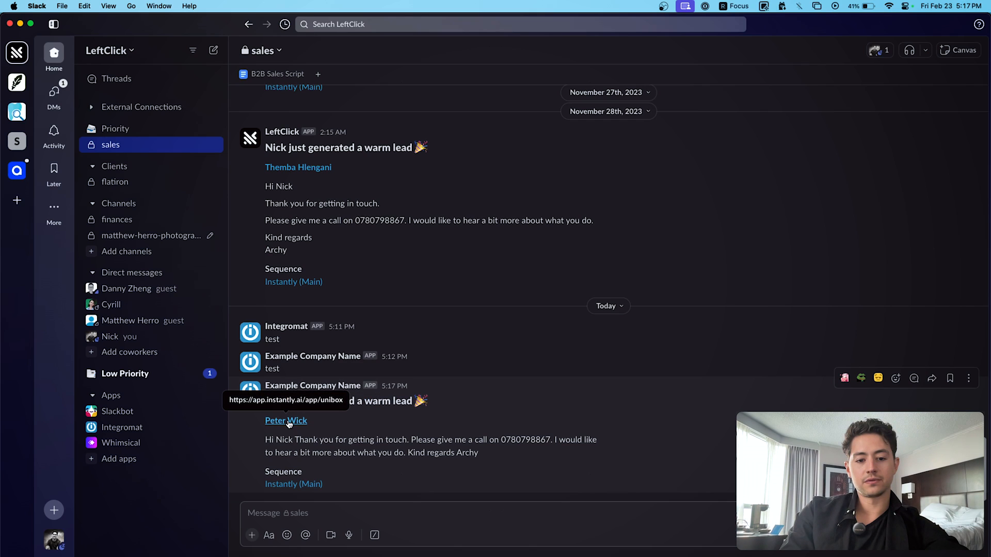
pyautogui.tripleClick(269, 440)
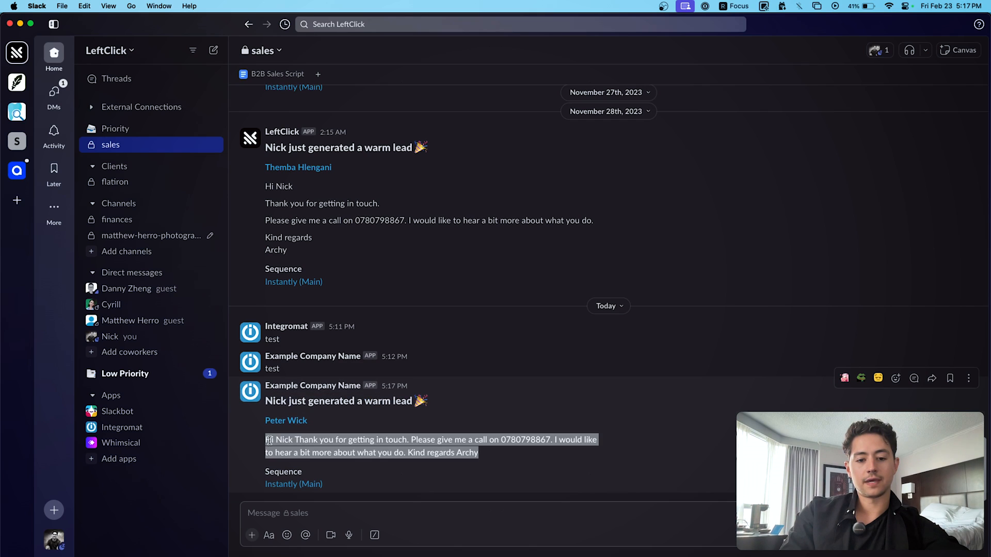
pyautogui.click(269, 441)
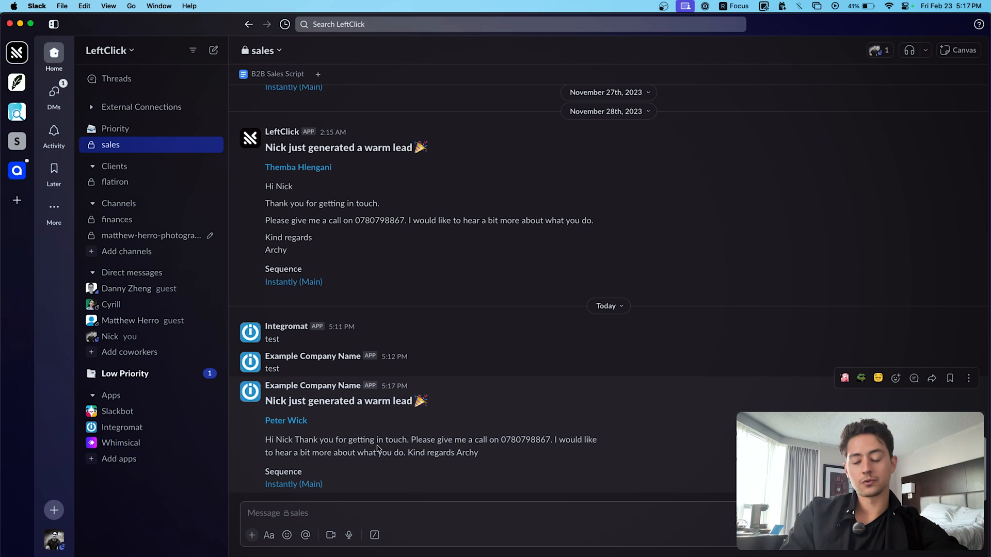
pyautogui.moveTo(324, 488); pyautogui.dragTo(261, 416)
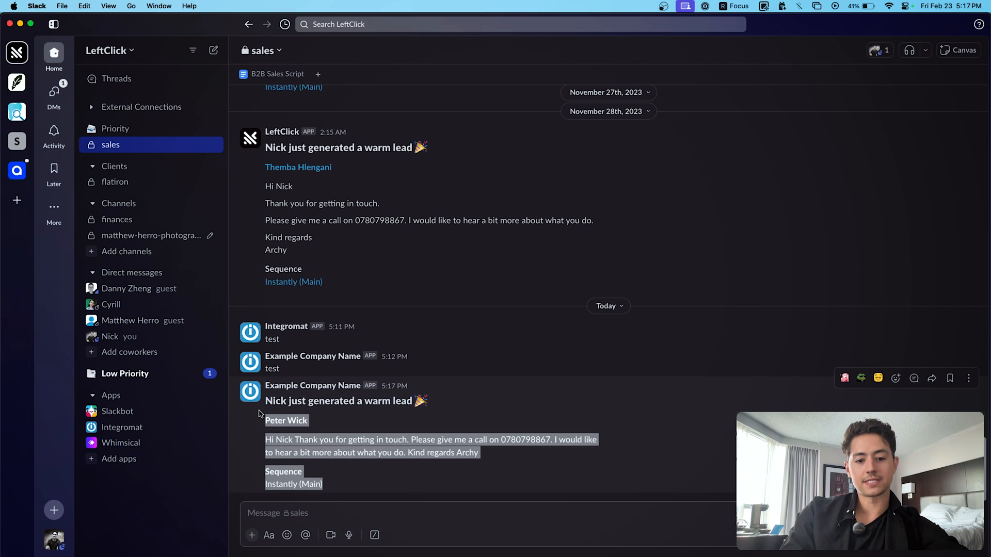
pyautogui.click(449, 436)
# - Return to the Make scenario and pan the canvas to show all modules
pyautogui.press('super+Tab')
pyautogui.moveTo(670, 334)
pyautogui.mouseDown()
pyautogui.moveTo(783, 334)
pyautogui.moveTo(673, 336)
pyautogui.mouseUp()
pyautogui.scroll(-2, 735, 335)
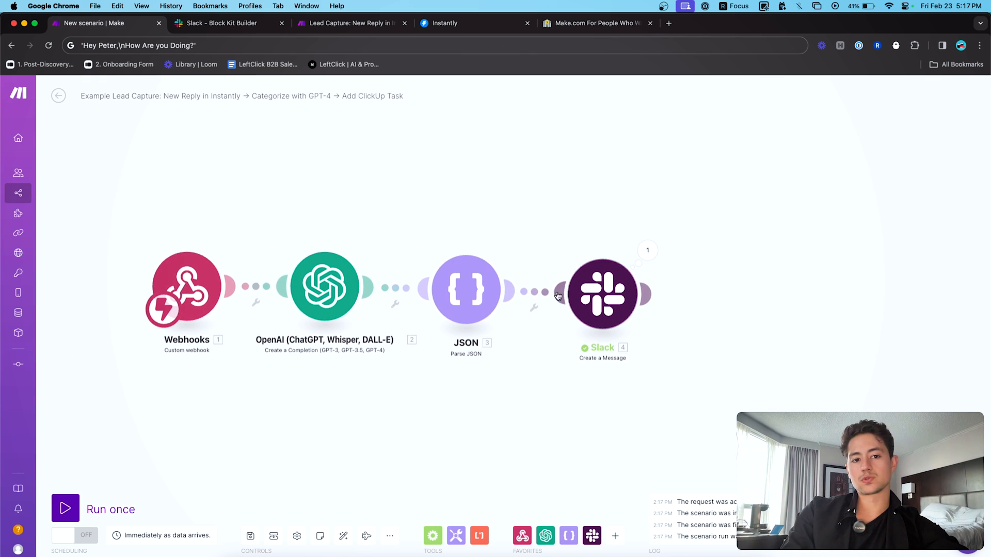
# - Check the Slack module's last run output, then switch to the Lead Capture scenario
pyautogui.click(646, 250)
pyautogui.click(614, 236)
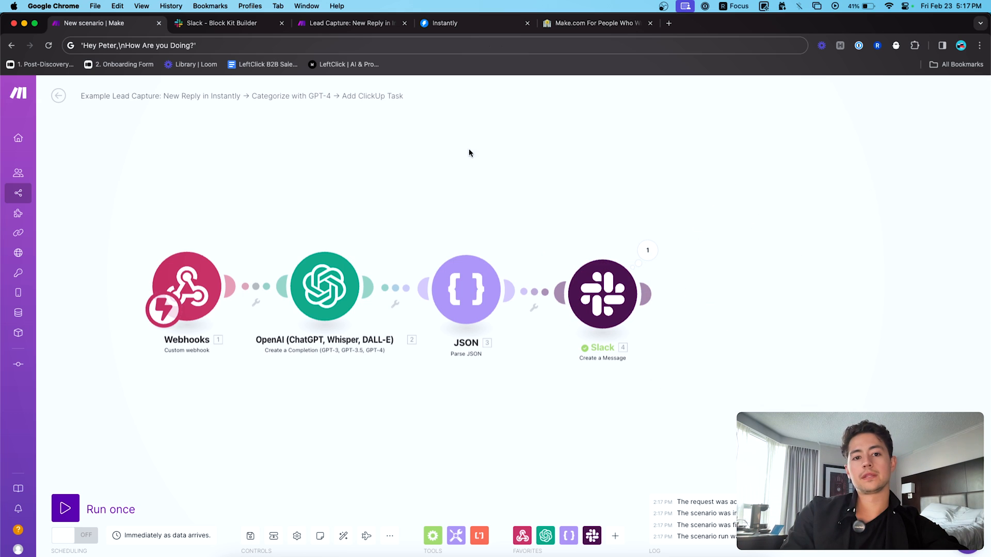
pyautogui.click(299, 24)
pyautogui.click(500, 142)
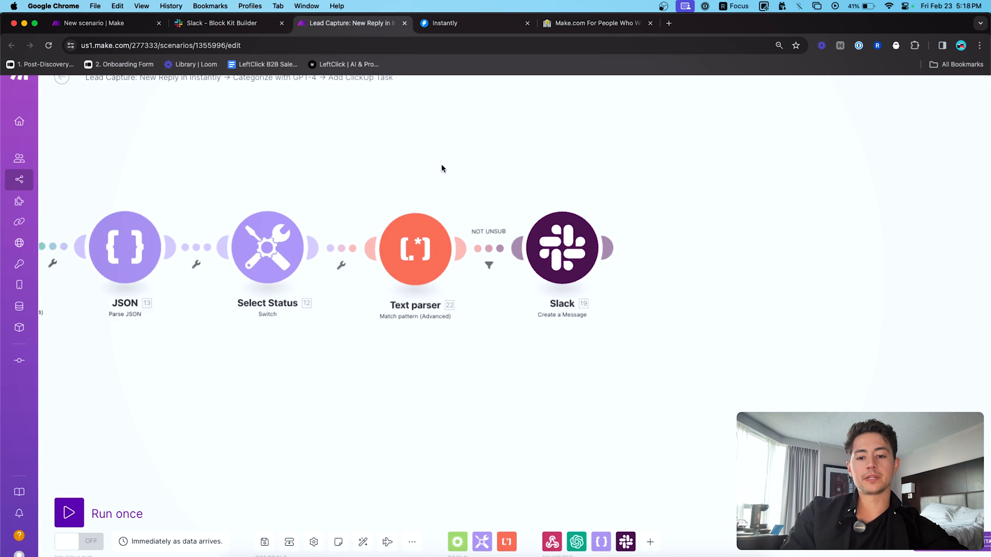
# - Inspect the Text parser's mapped input text, then go back to the scenario overview
pyautogui.click(416, 240)
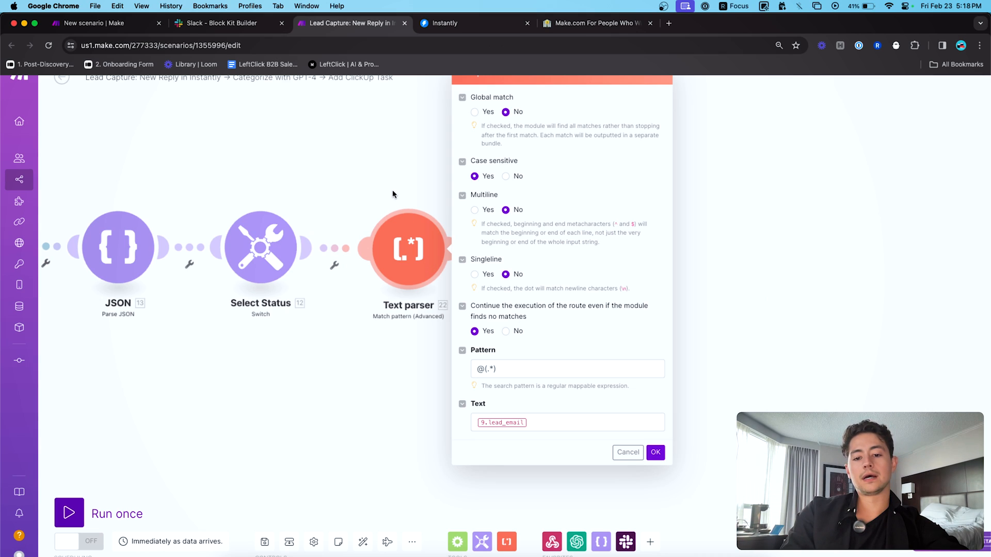
pyautogui.click(542, 420)
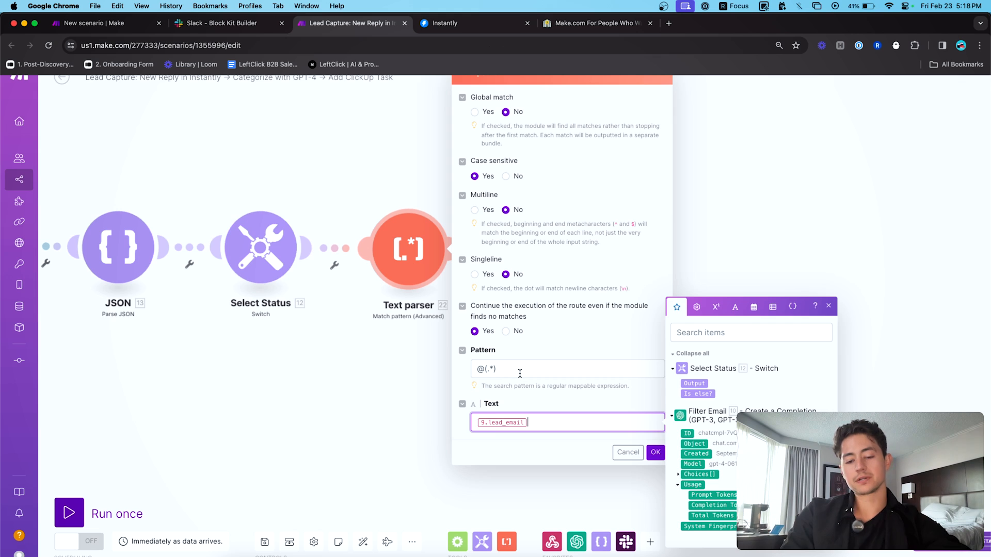
pyautogui.click(268, 161)
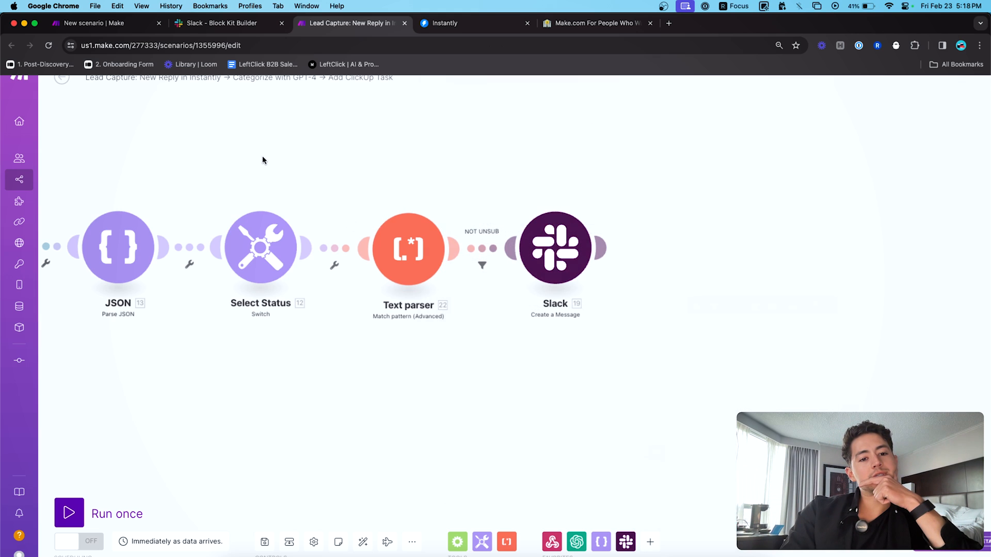
pyautogui.click(61, 84)
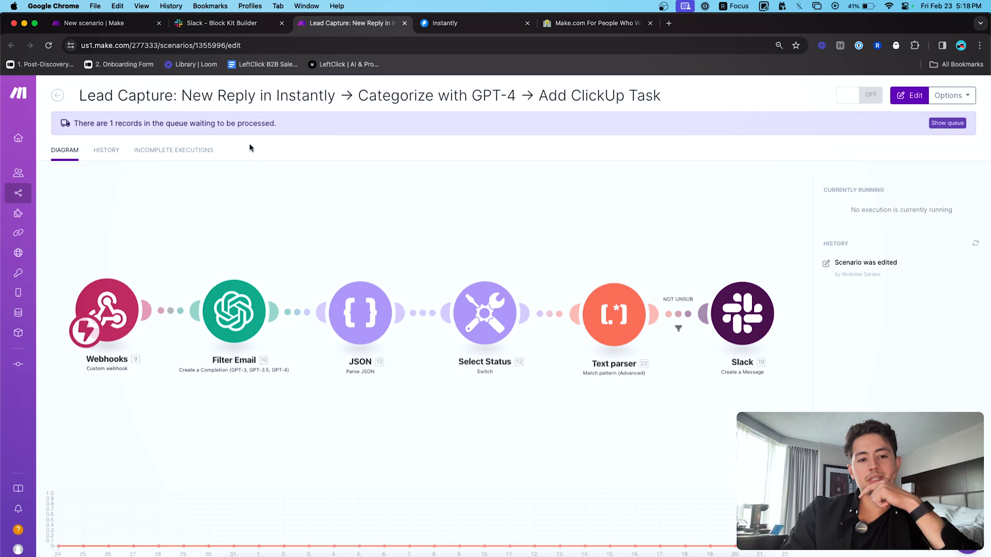
# - Edit the Lead Capture scenario and run it once using the existing queued data
pyautogui.click(286, 175)
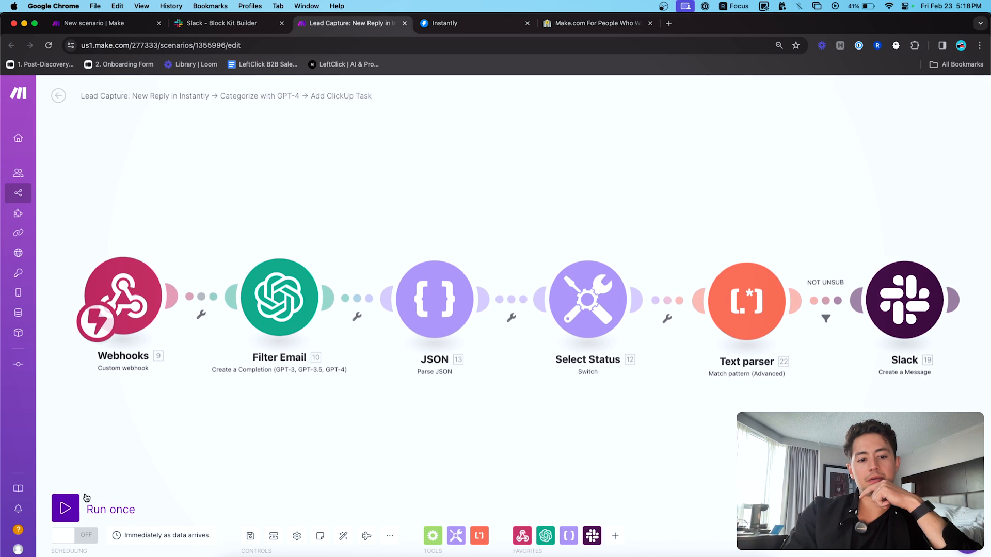
pyautogui.click(85, 499)
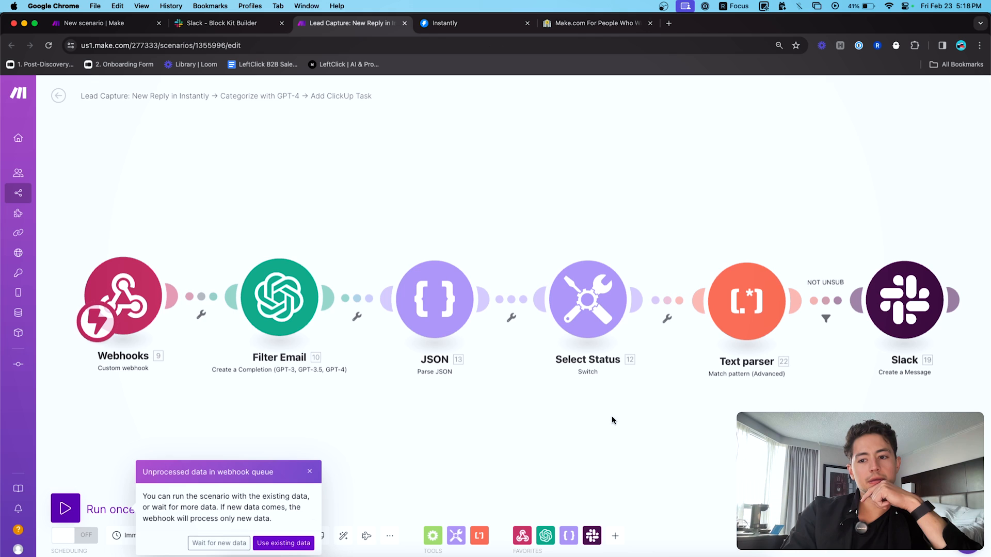
pyautogui.click(289, 543)
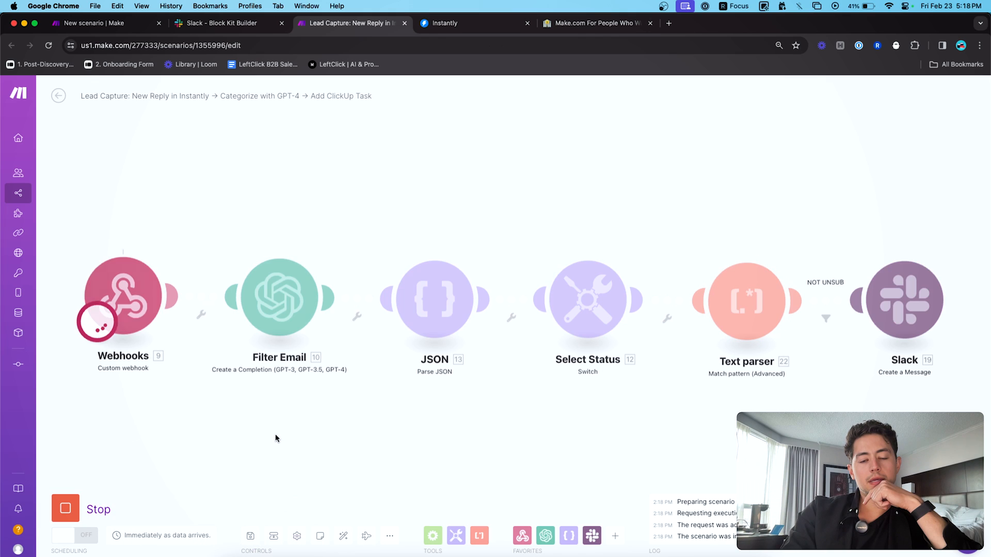
pyautogui.moveTo(320, 435); pyautogui.dragTo(278, 435)
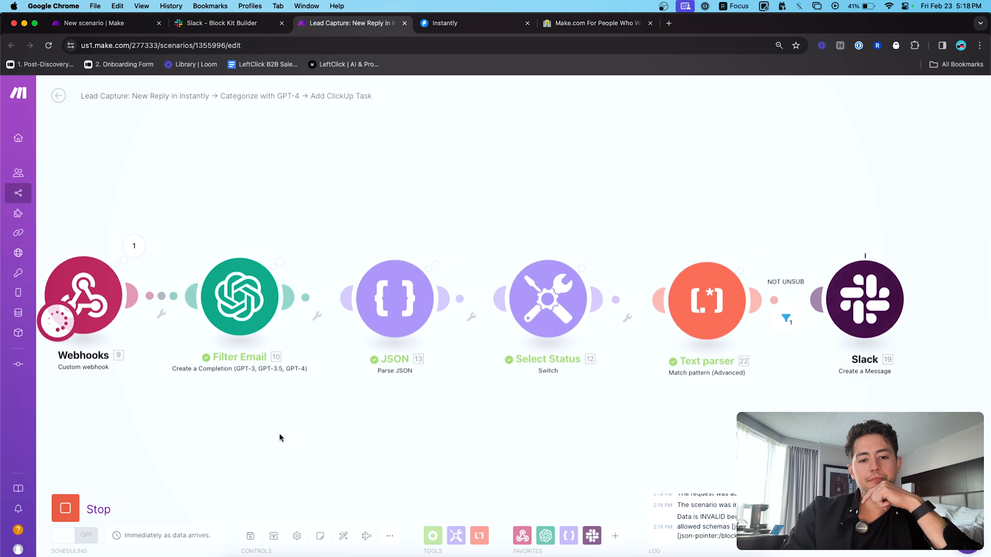
pyautogui.hscroll(5, 437, 420)
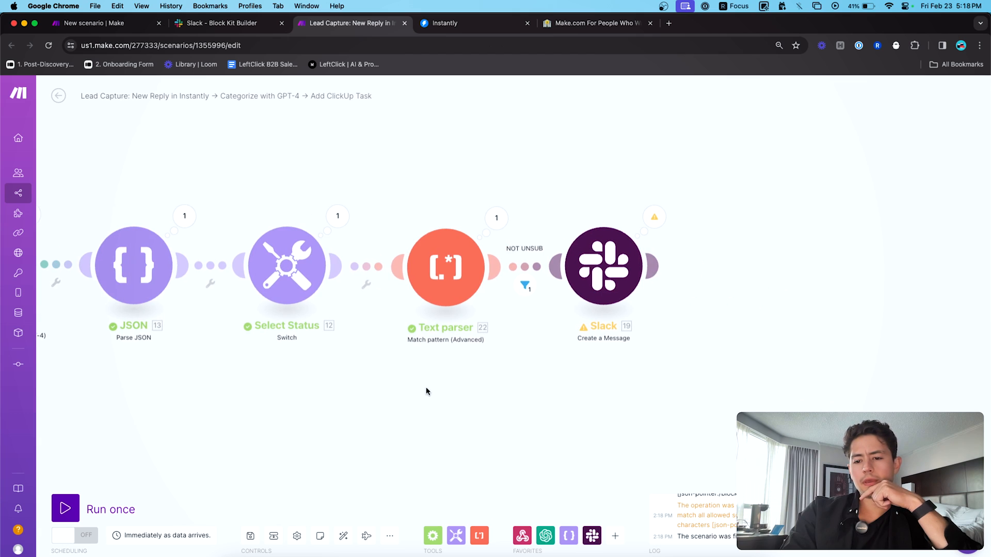
pyautogui.hscroll(3, 426, 391)
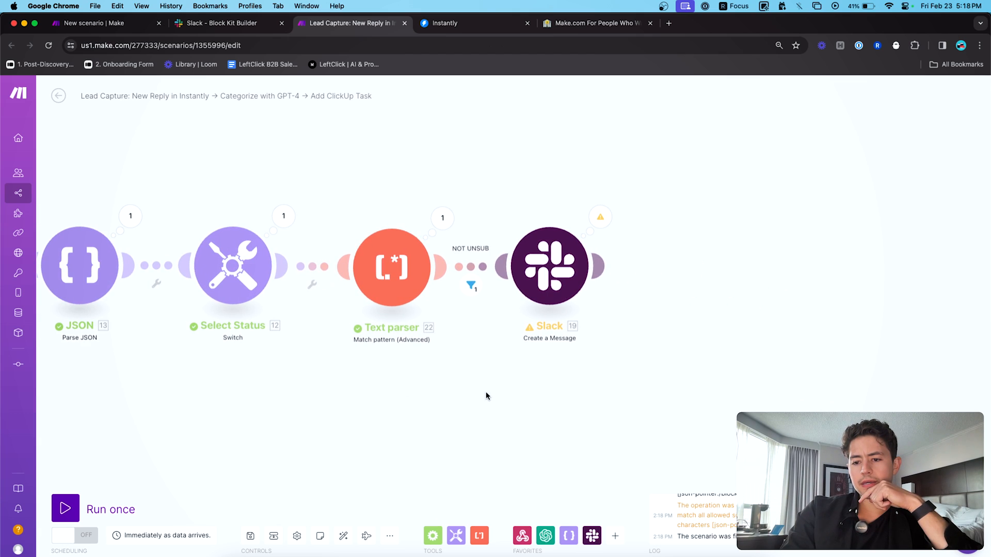
# - Read the Slack module's DataError and check the Text parser and webhook run outputs
pyautogui.click(596, 220)
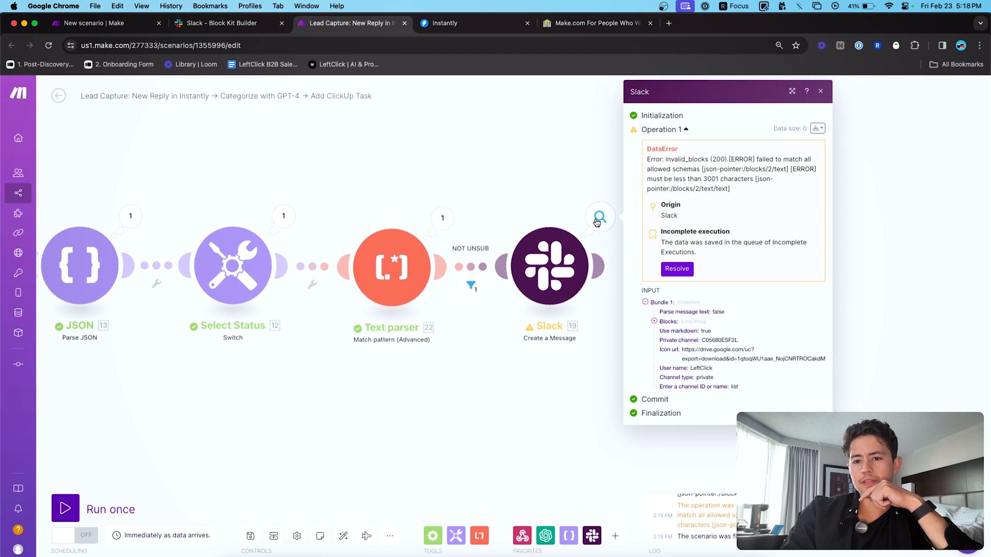
pyautogui.click(443, 218)
pyautogui.click(441, 217)
pyautogui.hscroll(-4, 394, 173)
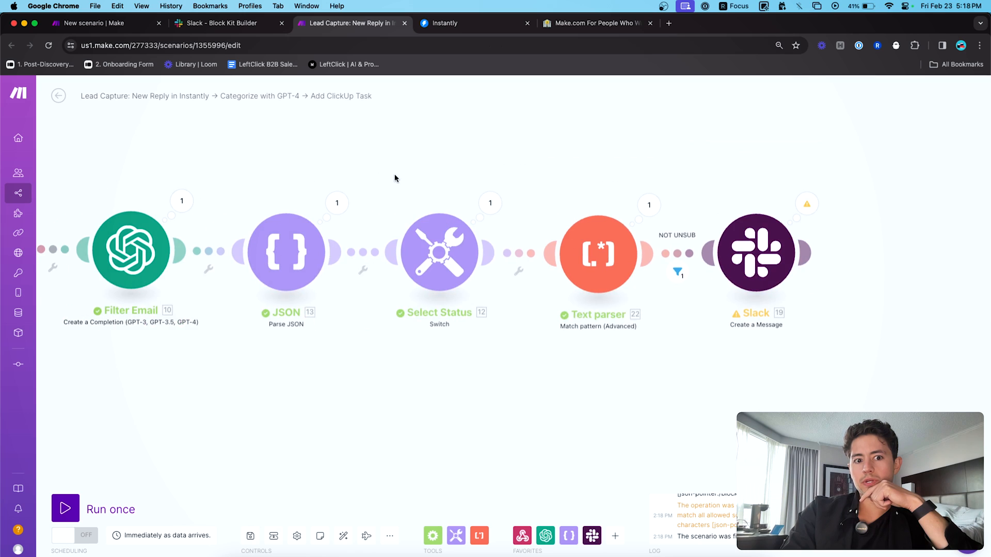
pyautogui.hscroll(-5, 394, 175)
pyautogui.click(275, 199)
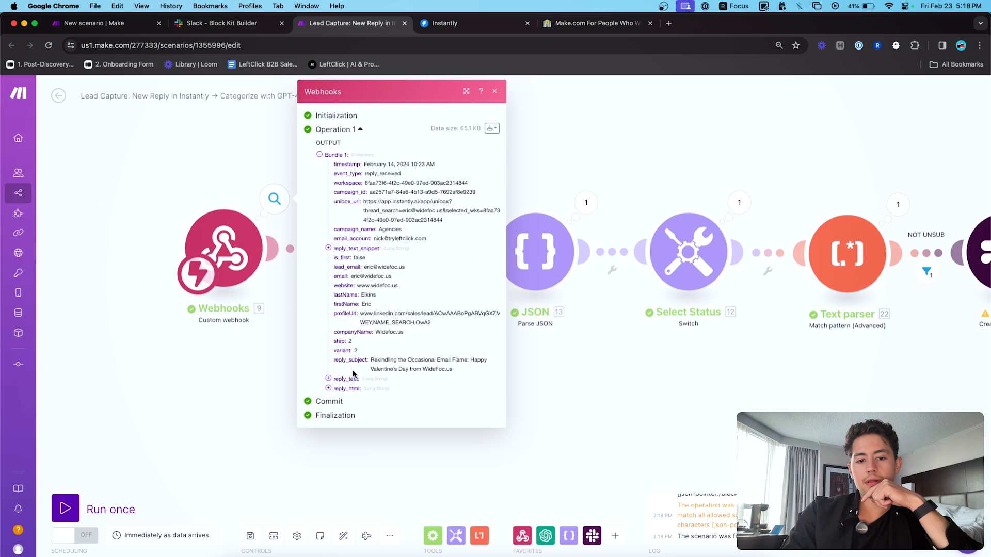
# - Expand the reply_text_snippet field in the Webhooks output, read it, then collapse it
pyautogui.click(361, 249)
pyautogui.scroll(-5, 413, 310)
pyautogui.scroll(-10, 416, 313)
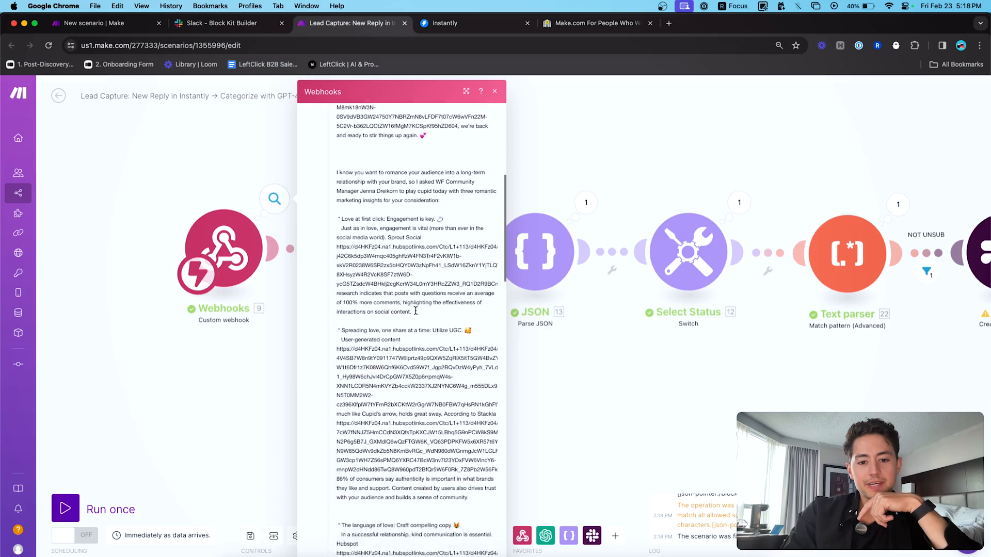
pyautogui.scroll(15, 416, 313)
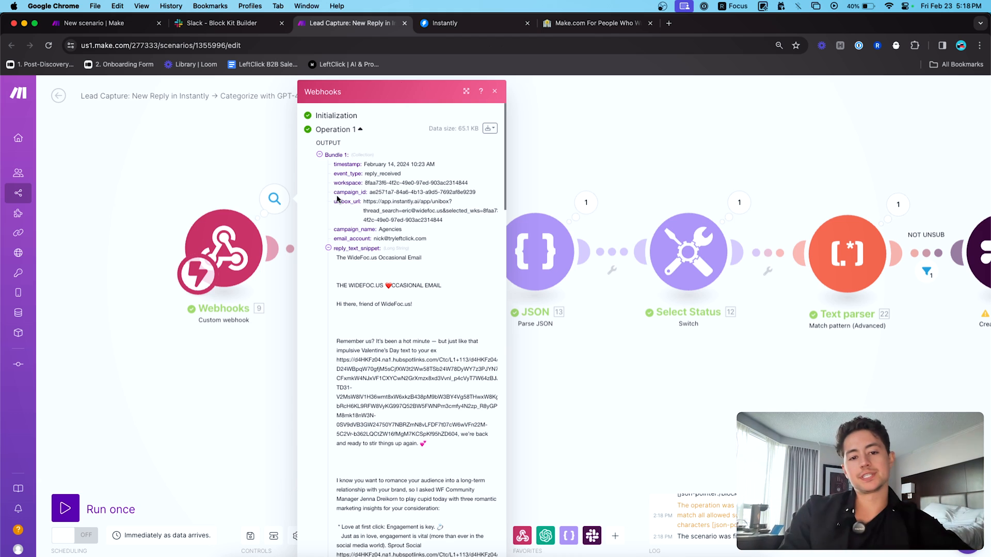
pyautogui.scroll(5, 348, 178)
pyautogui.scroll(1, 350, 178)
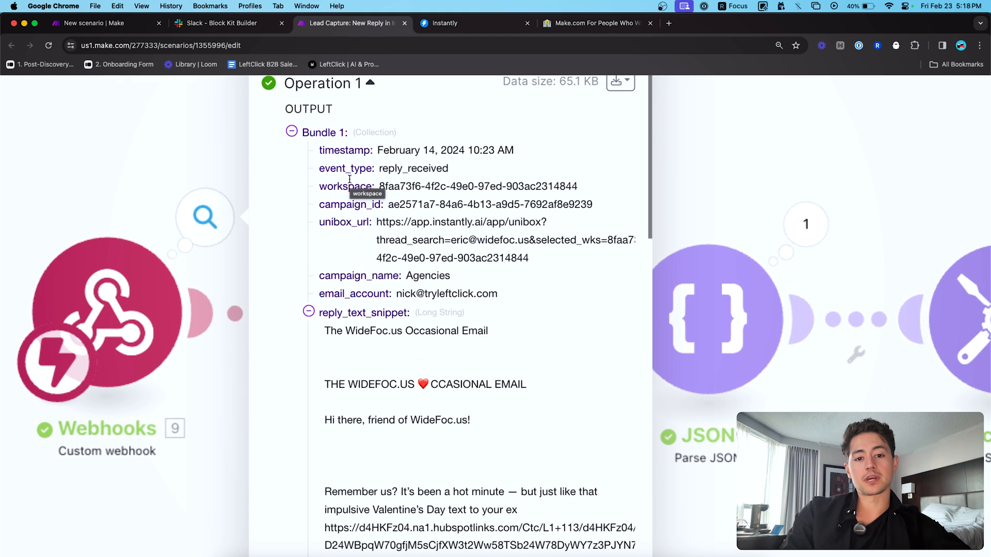
pyautogui.scroll(1, 380, 181)
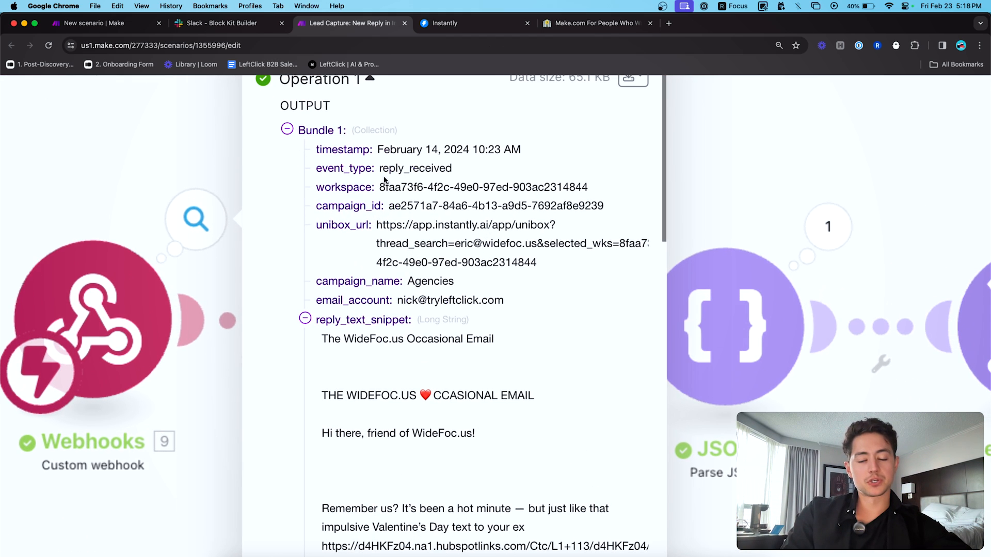
pyautogui.click(309, 312)
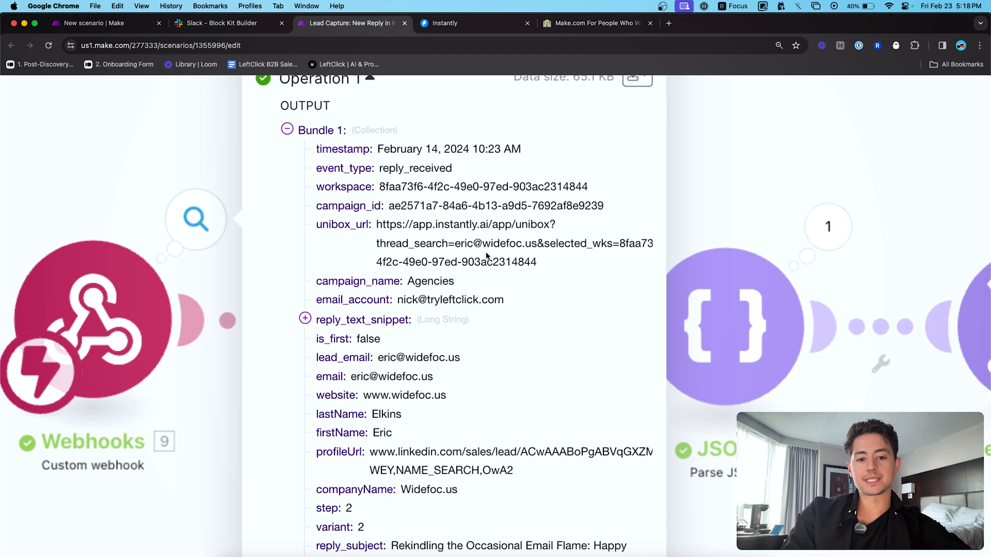
# - Select the profileUrl value, then pan the canvas toward the Text parser module
pyautogui.scroll(-4, 487, 256)
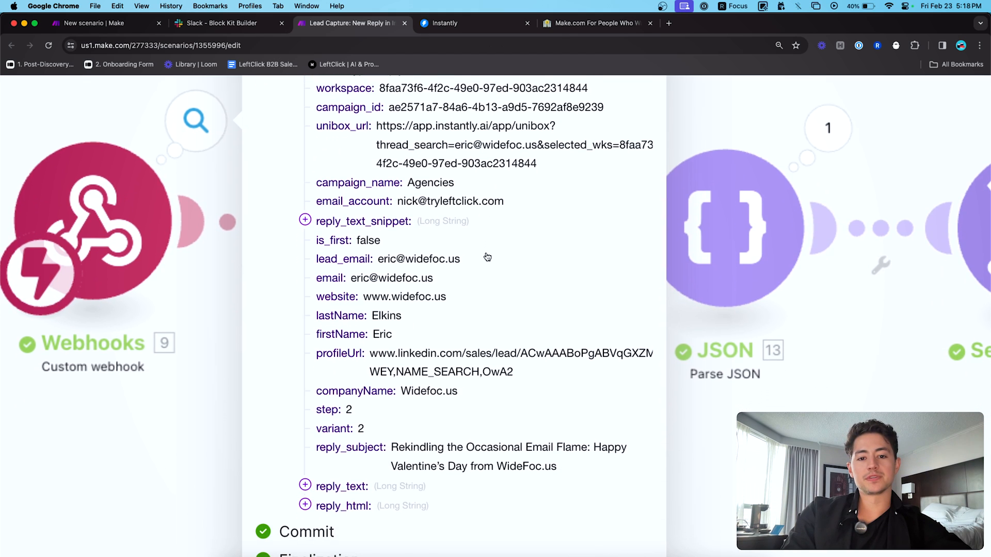
pyautogui.scroll(-1, 487, 256)
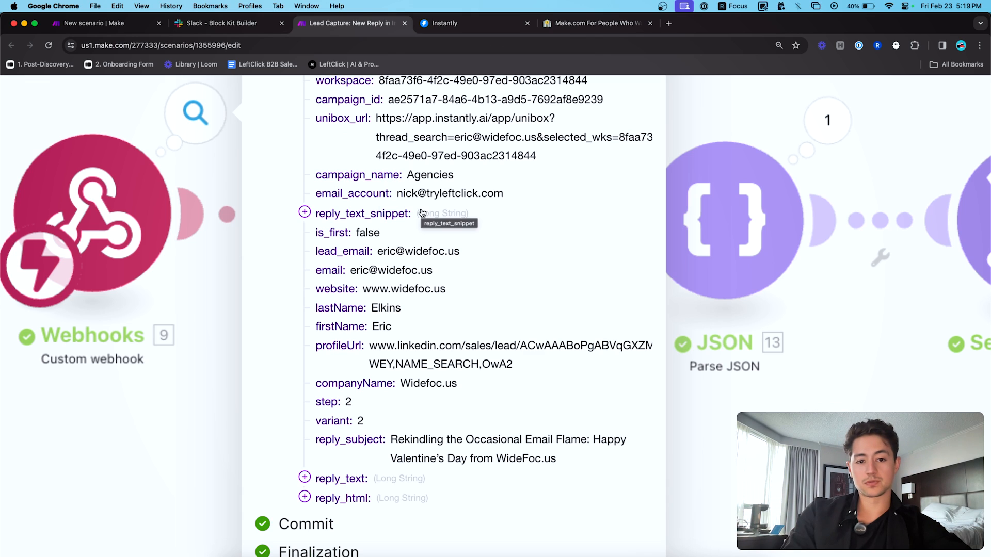
pyautogui.scroll(-2, 379, 223)
pyautogui.scroll(-1, 380, 223)
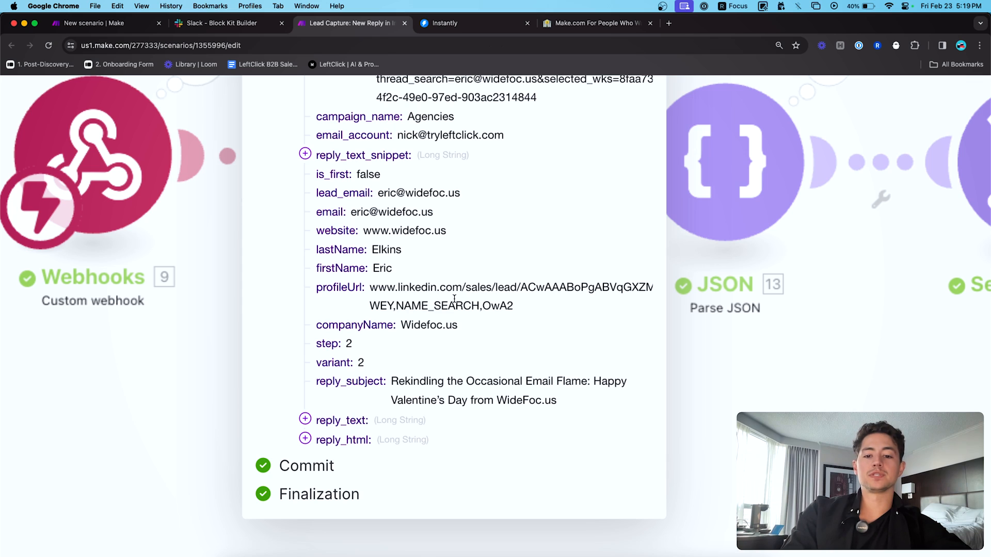
pyautogui.moveTo(514, 305); pyautogui.dragTo(370, 288)
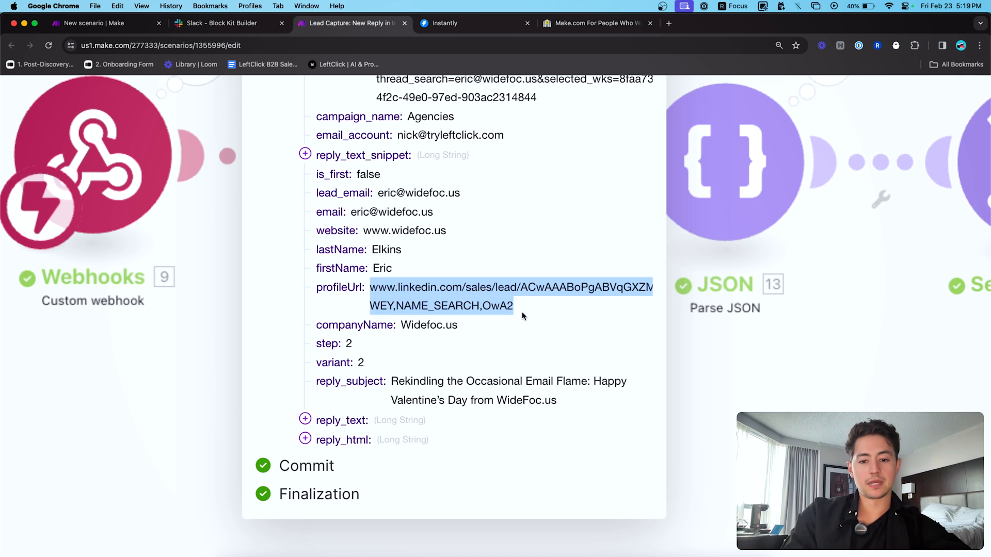
pyautogui.scroll(-5, 521, 337)
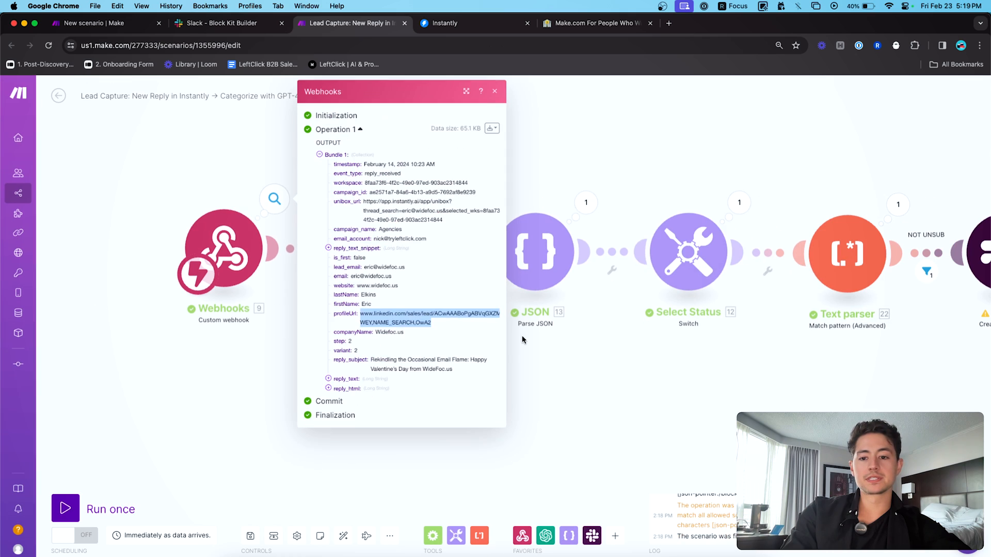
pyautogui.moveTo(644, 354); pyautogui.dragTo(430, 351)
pyautogui.moveTo(583, 351); pyautogui.dragTo(463, 351)
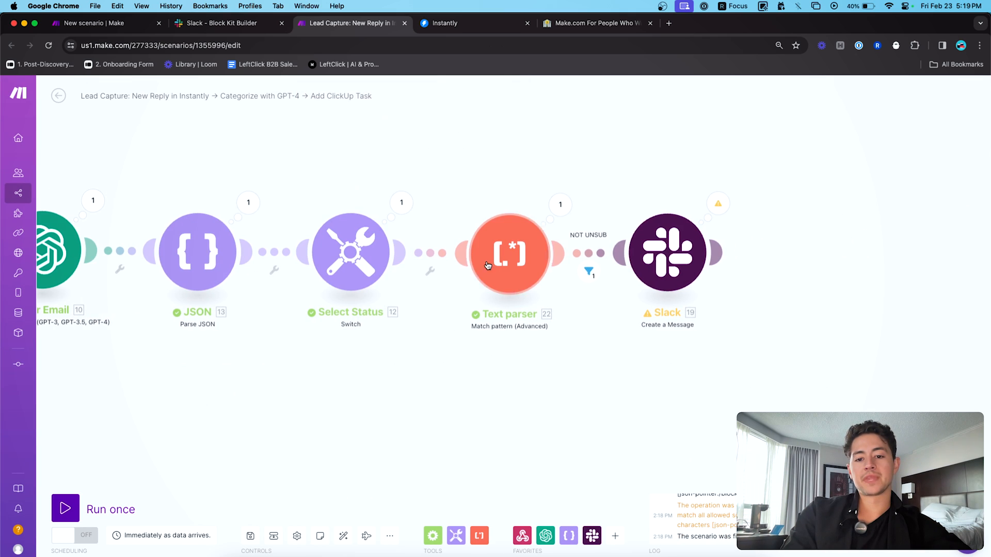
pyautogui.click(544, 211)
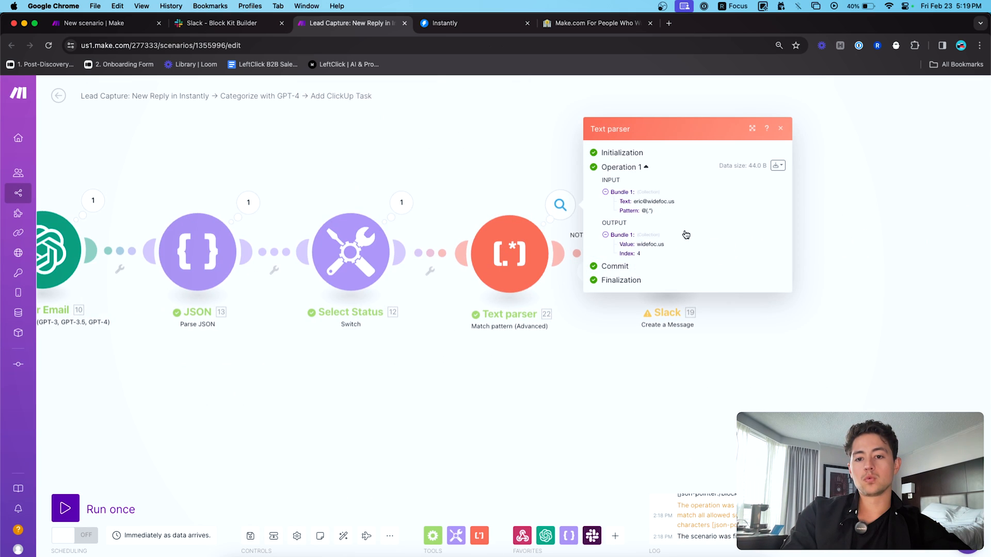
pyautogui.scroll(3, 672, 210)
pyautogui.scroll(2, 670, 197)
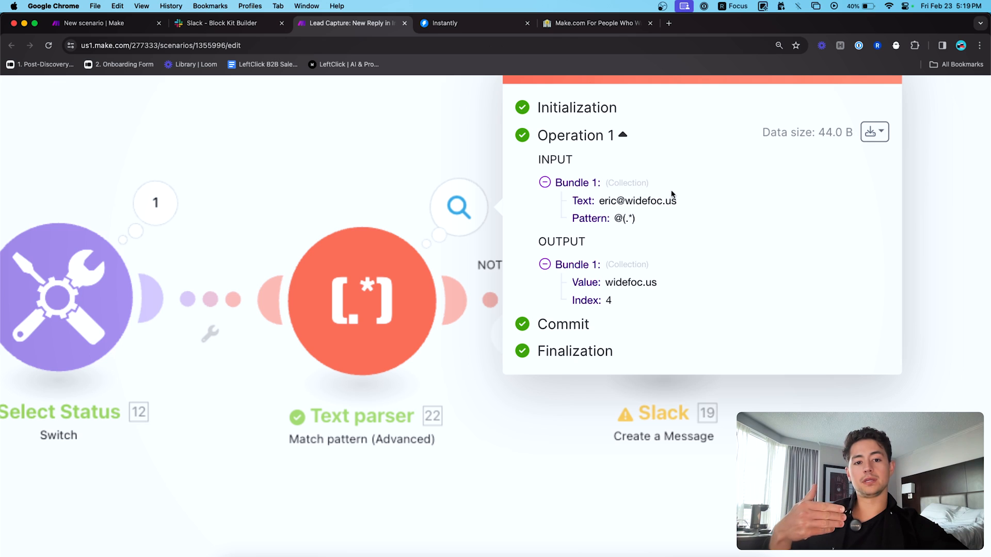
pyautogui.scroll(-3, 640, 234)
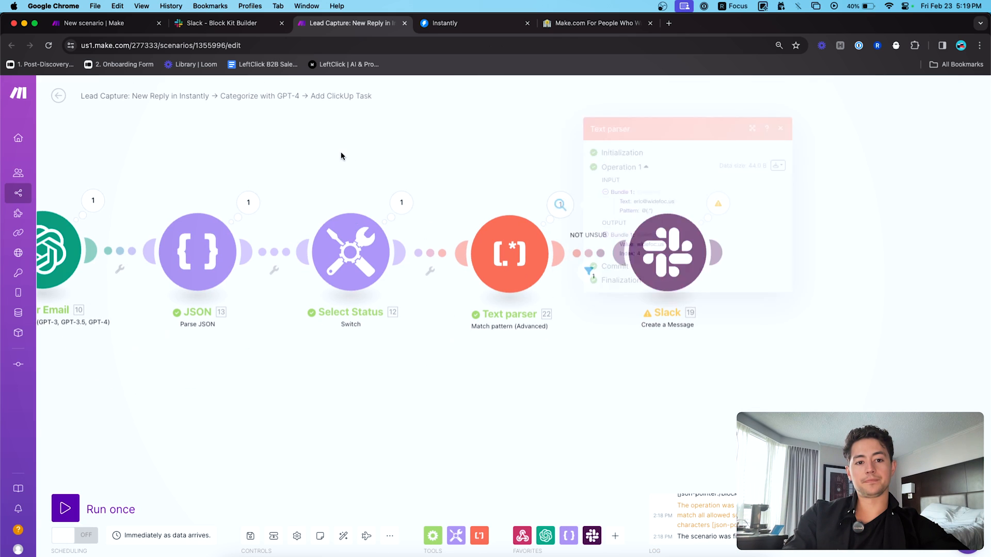
pyautogui.moveTo(341, 151); pyautogui.dragTo(496, 150)
pyautogui.click(155, 197)
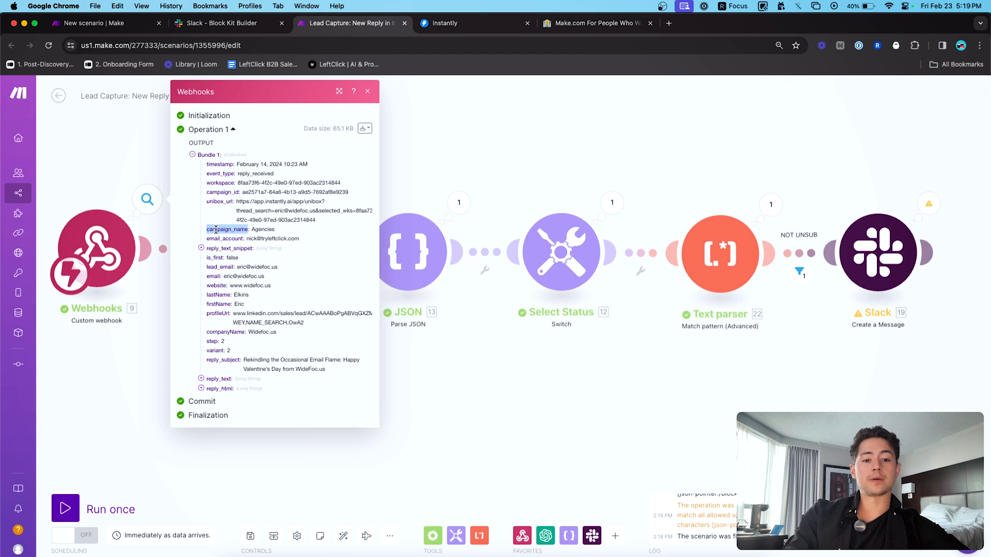
pyautogui.click(216, 251)
pyautogui.click(215, 251)
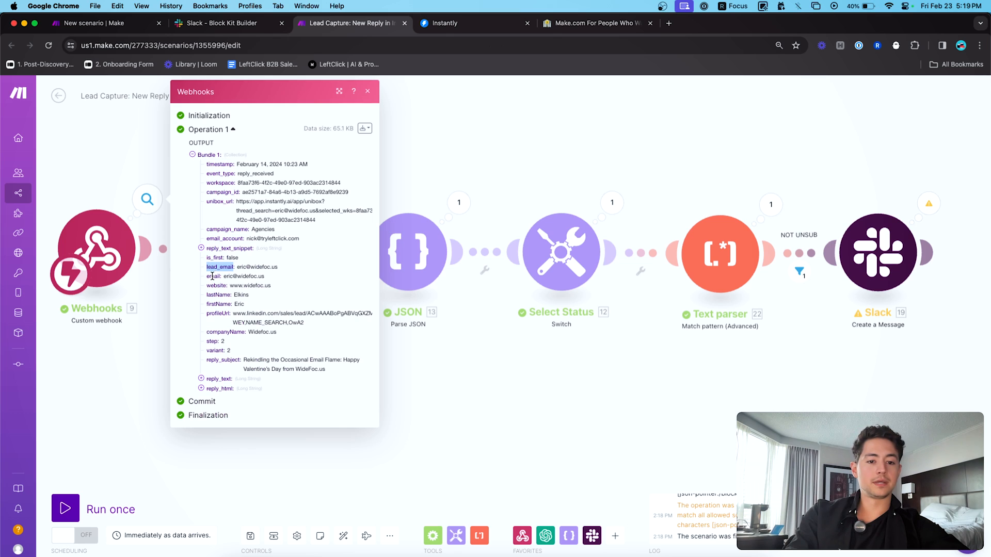
pyautogui.scroll(5, 216, 285)
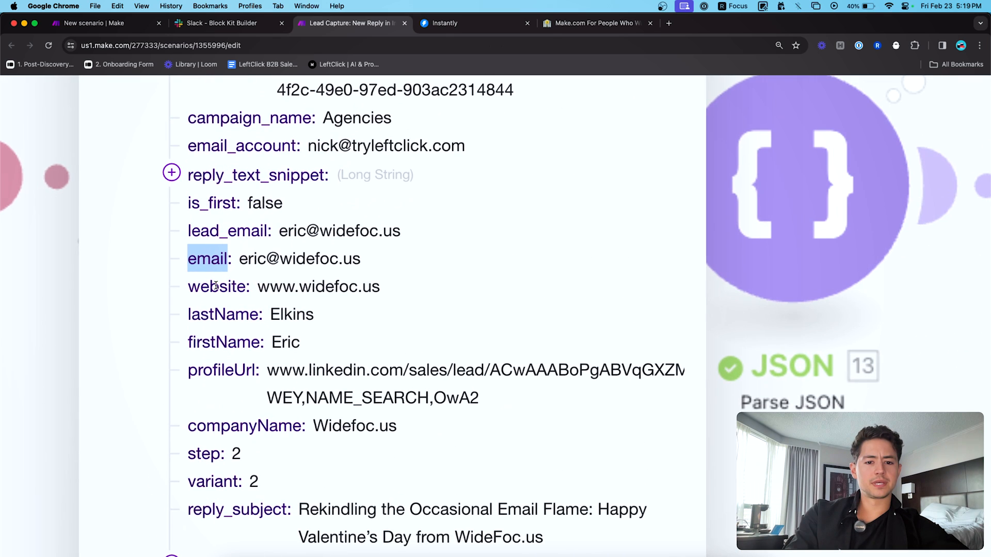
pyautogui.moveTo(256, 285); pyautogui.dragTo(371, 286)
pyautogui.scroll(-5, 411, 318)
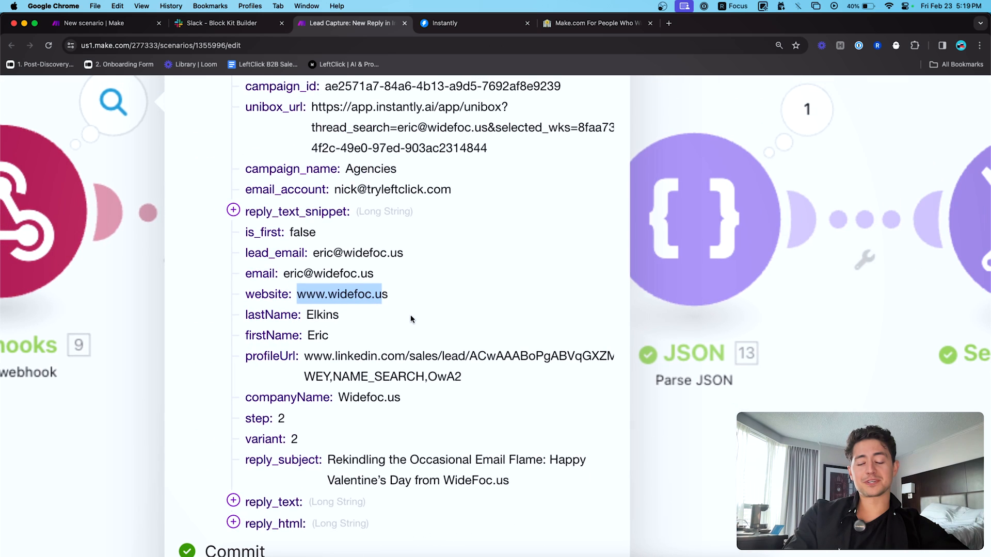
pyautogui.click(566, 388)
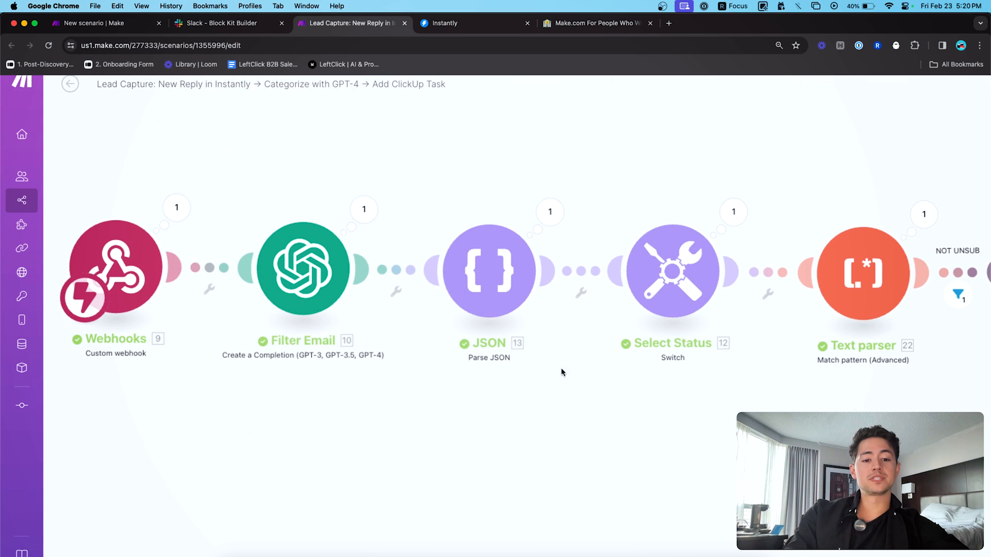
pyautogui.hscroll(5, 584, 364)
pyautogui.click(710, 199)
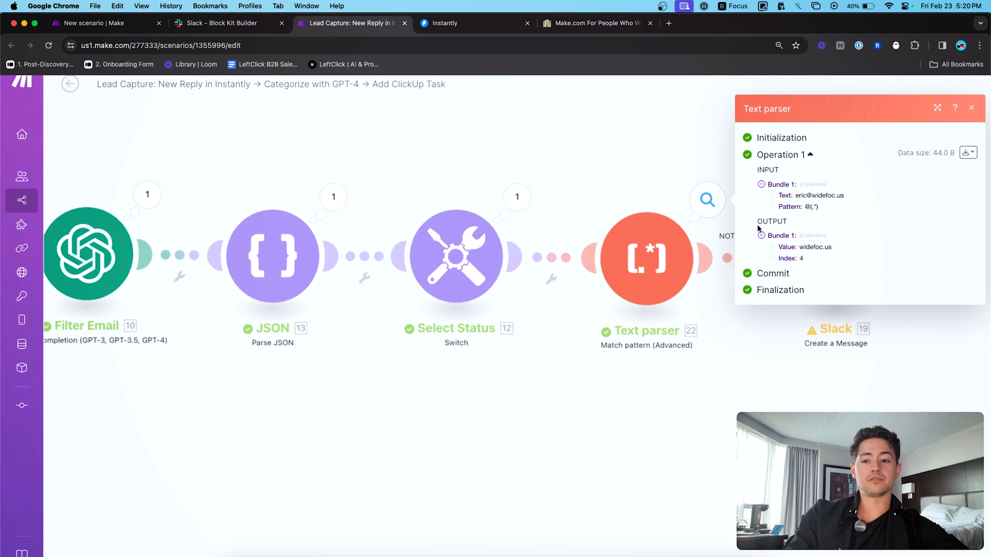
pyautogui.scroll(5, 694, 199)
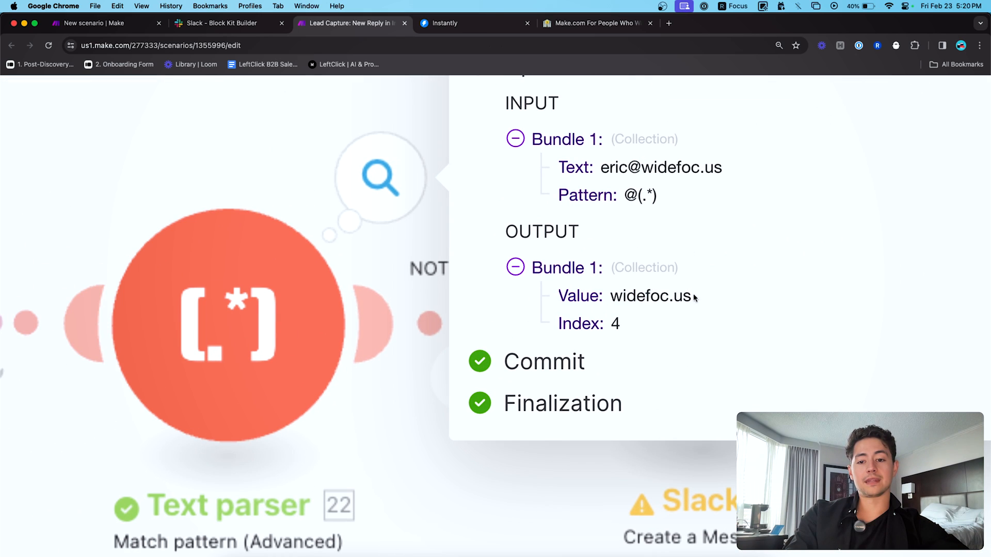
pyautogui.moveTo(694, 295); pyautogui.dragTo(611, 295)
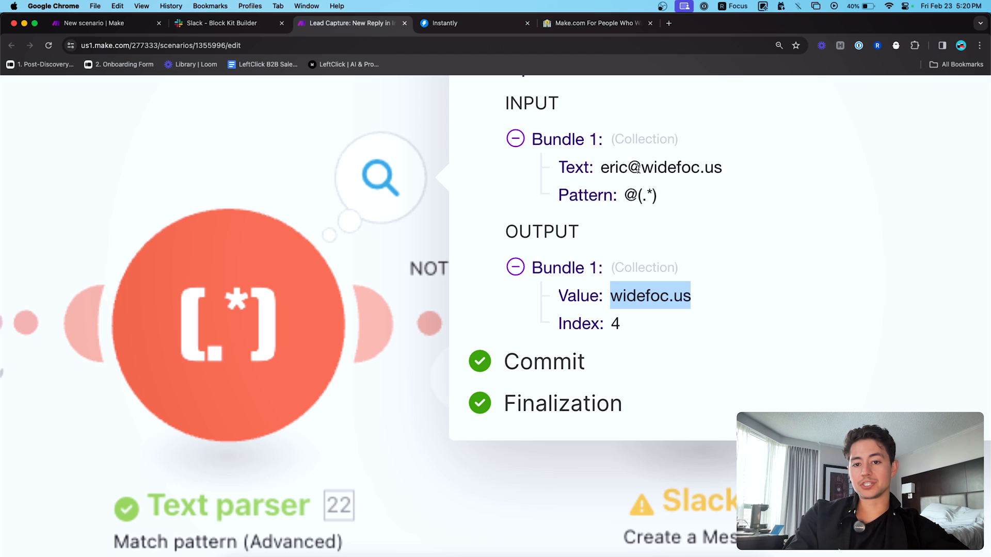
pyautogui.moveTo(640, 168); pyautogui.dragTo(720, 172)
pyautogui.click(712, 210)
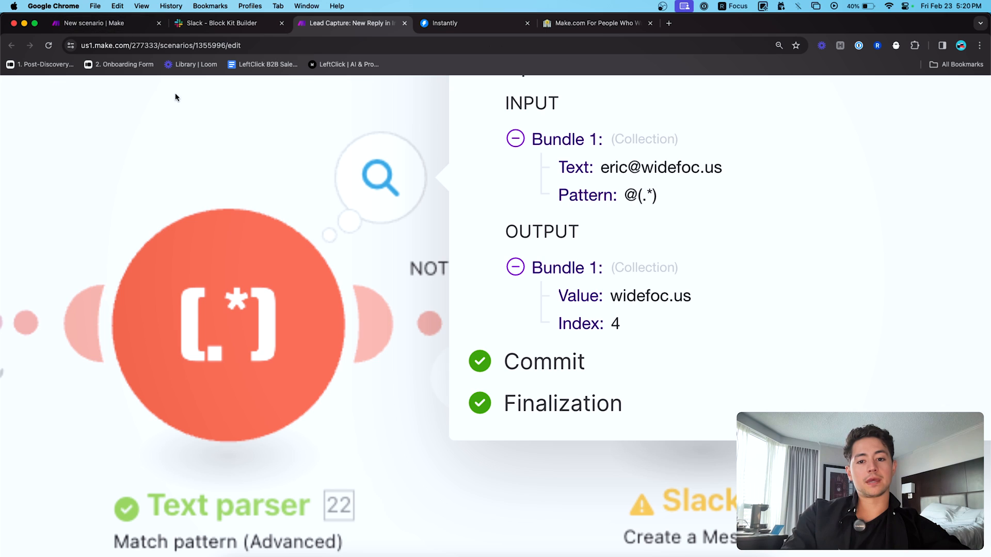
pyautogui.scroll(-5, 560, 173)
pyautogui.click(505, 159)
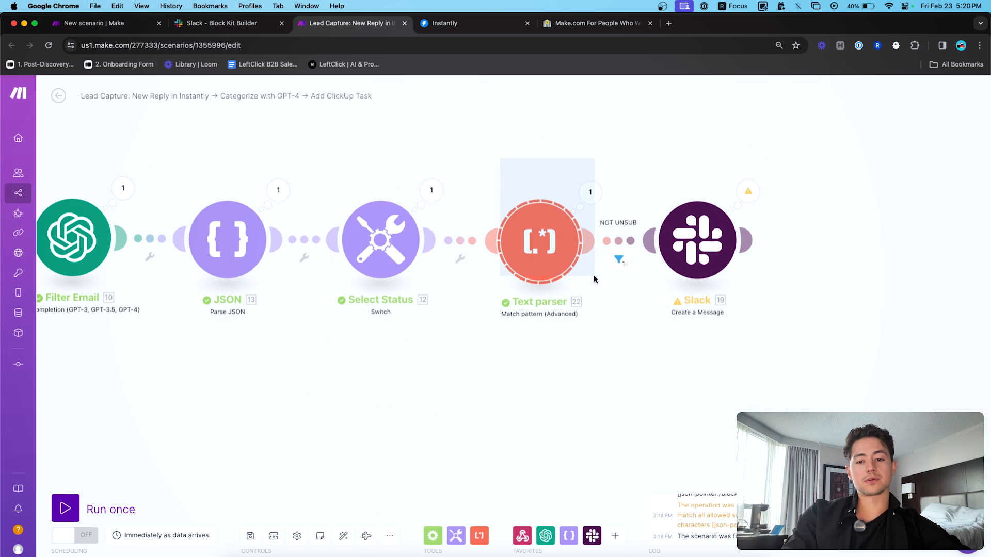
# - Paste the copied Text parser between JSON and Slack in the New scenario and review its settings
pyautogui.press('super+1')
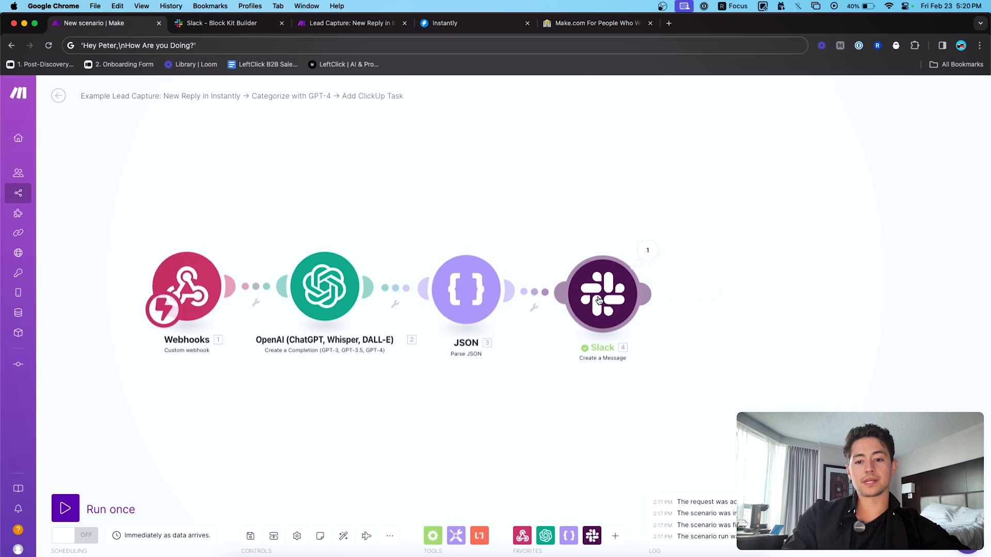
pyautogui.moveTo(597, 299); pyautogui.dragTo(754, 294)
pyautogui.press('super+v')
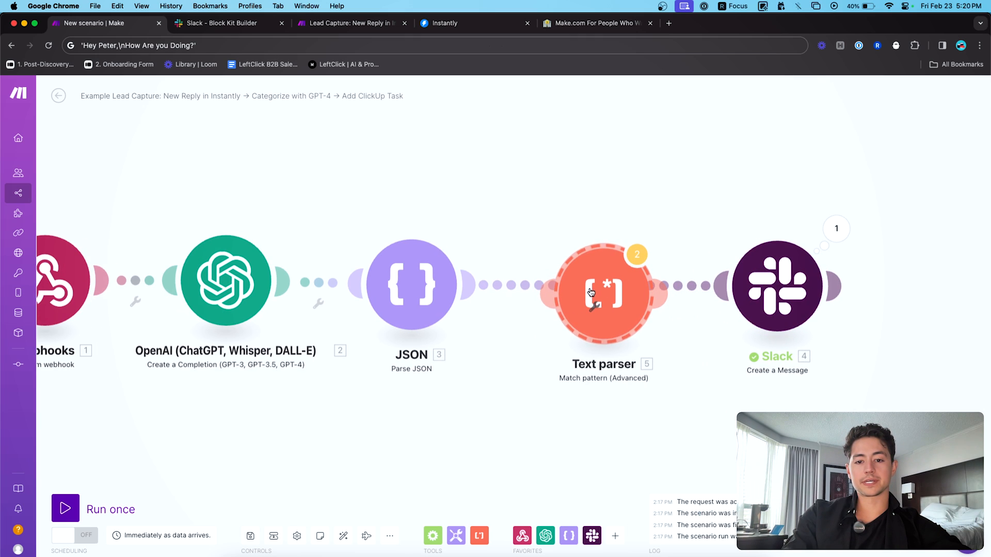
pyautogui.click(573, 282)
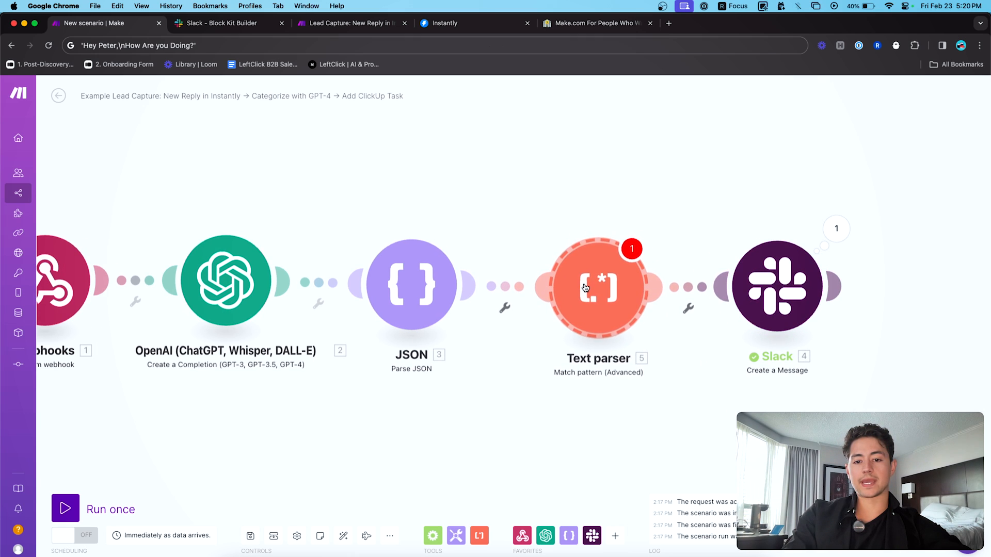
pyautogui.moveTo(775, 292); pyautogui.dragTo(783, 293)
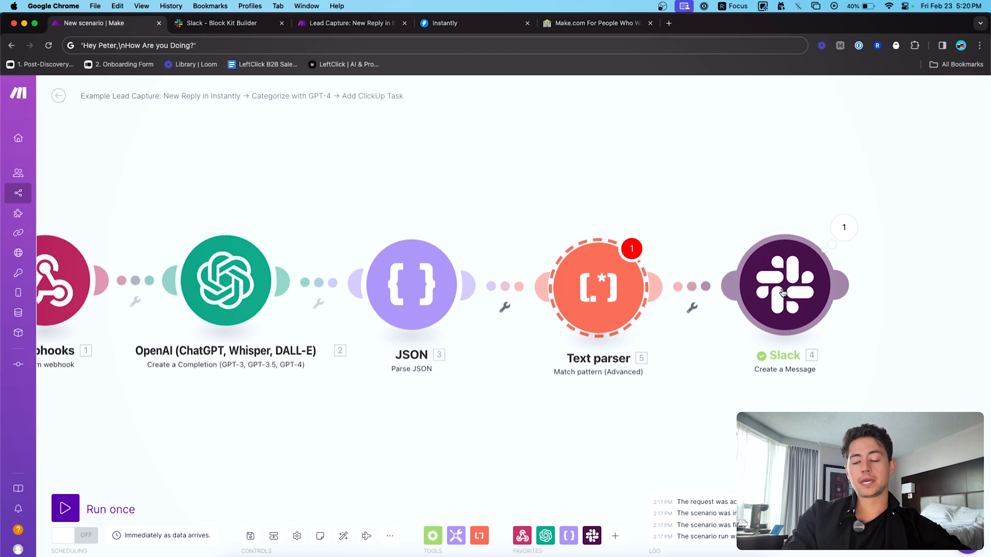
pyautogui.click(609, 299)
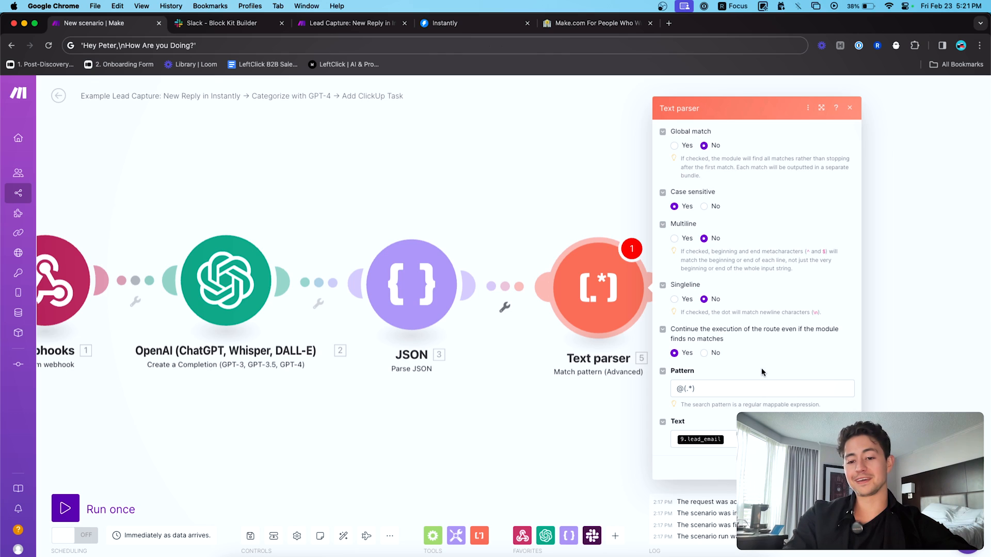
pyautogui.press('Escape')
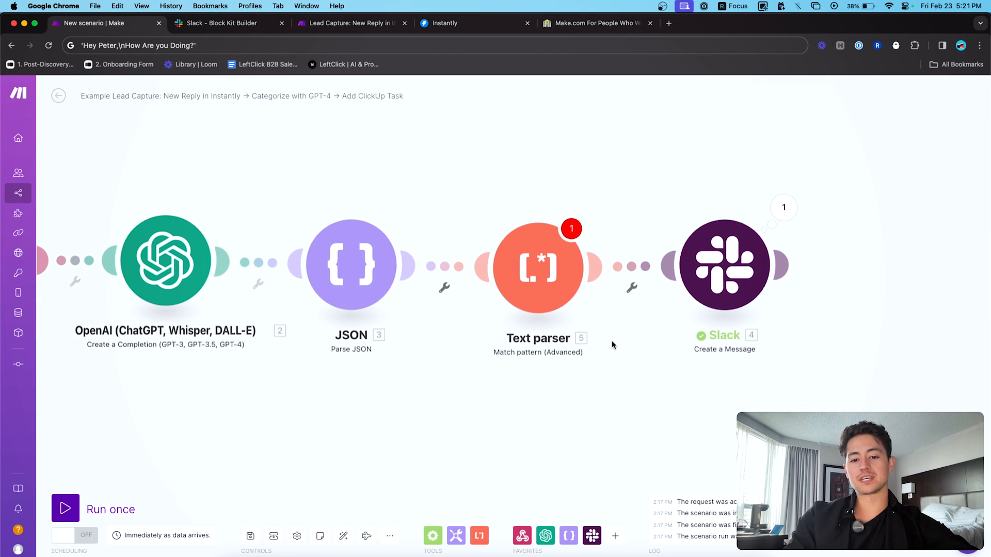
# - Replace the Text parser's 9.lead_email input with {{1.lead_email}} from the Webhooks module
pyautogui.click(551, 291)
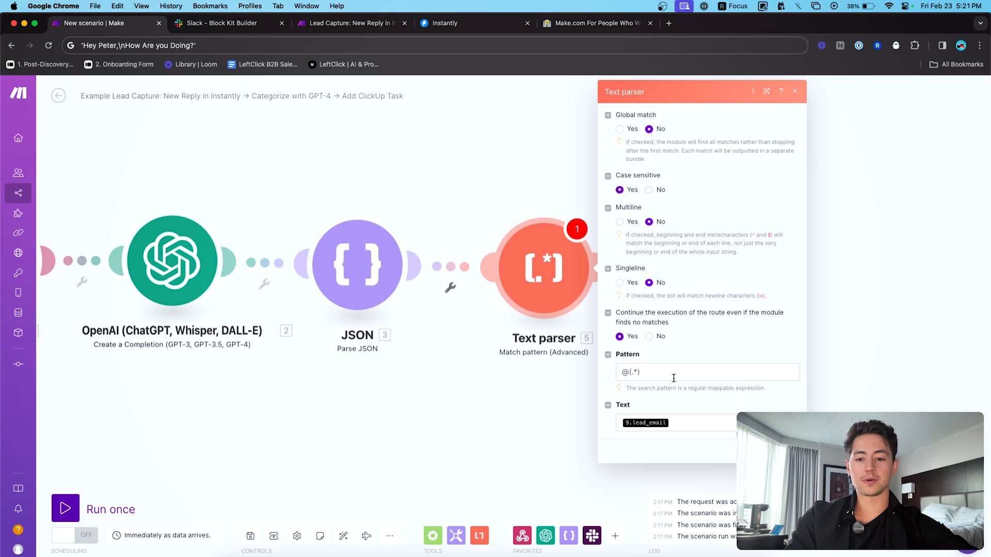
pyautogui.click(726, 431)
pyautogui.press('BackSpace')
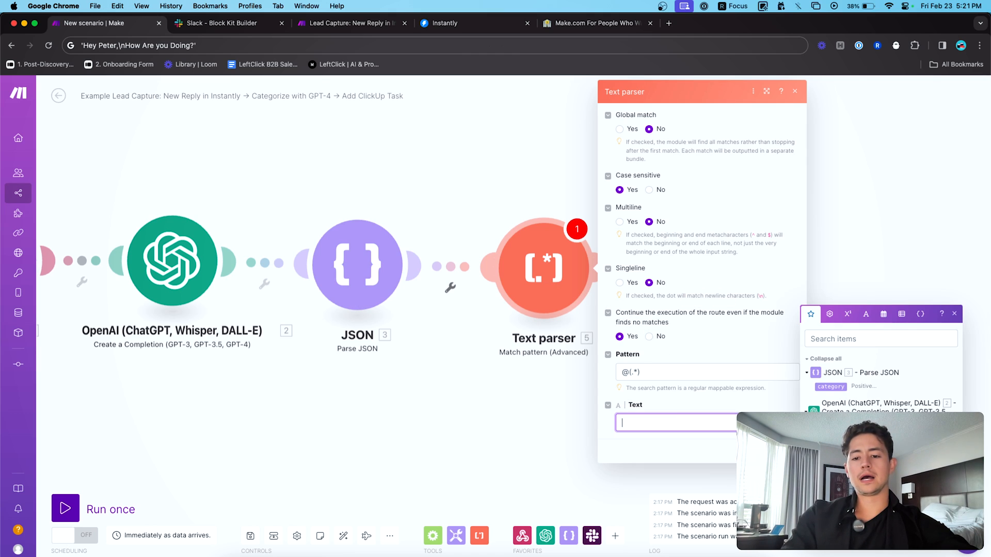
pyautogui.write('{{1.')
pyautogui.write('lead_email}}')
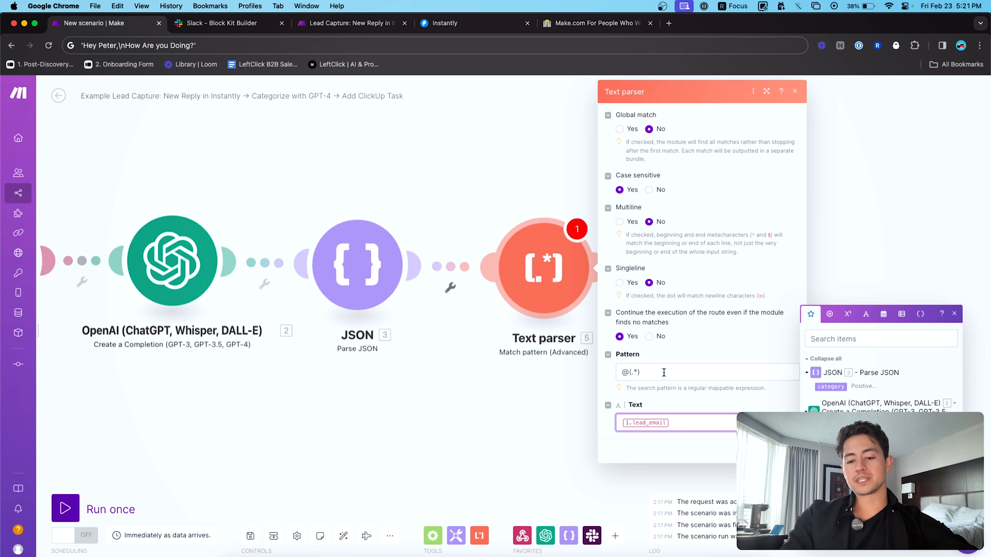
# - Walk through the @(.*) pattern, highlighting the @, parentheses and asterisk in turn
pyautogui.doubleClick(624, 372)
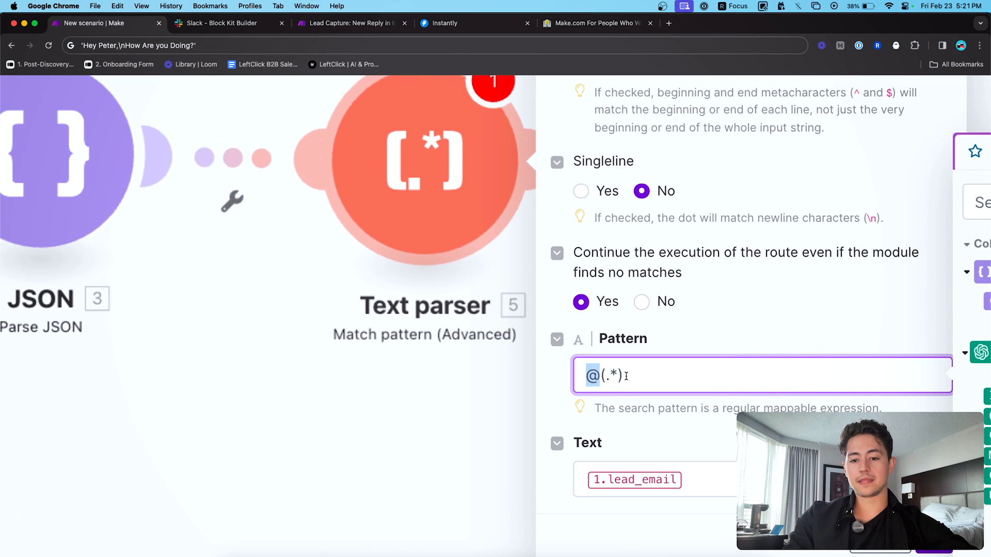
pyautogui.click(647, 379)
pyautogui.press('Left')
pyautogui.press('Left')
pyautogui.press('Left')
pyautogui.hotkey('shift', 'Left')
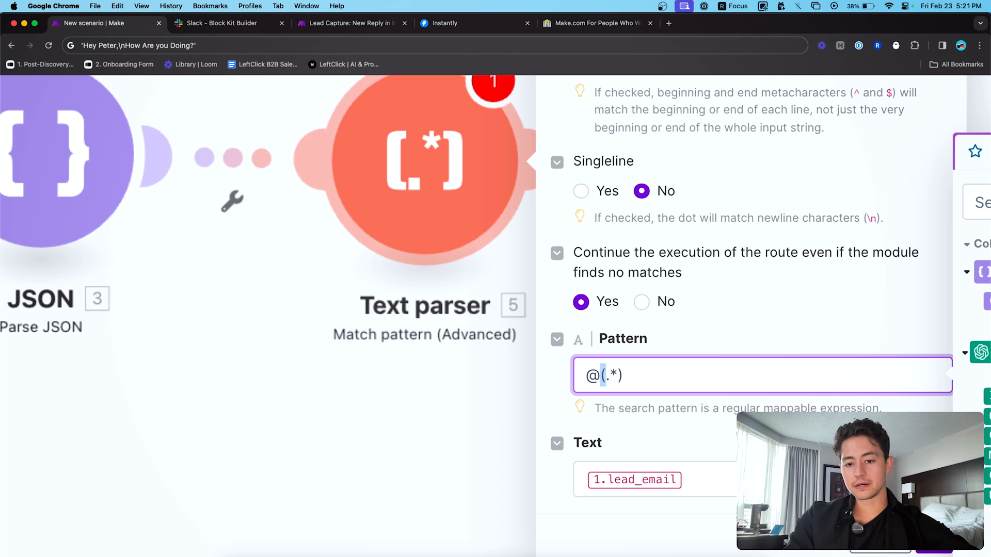
pyautogui.click(641, 378)
pyautogui.hotkey('shift', 'Left')
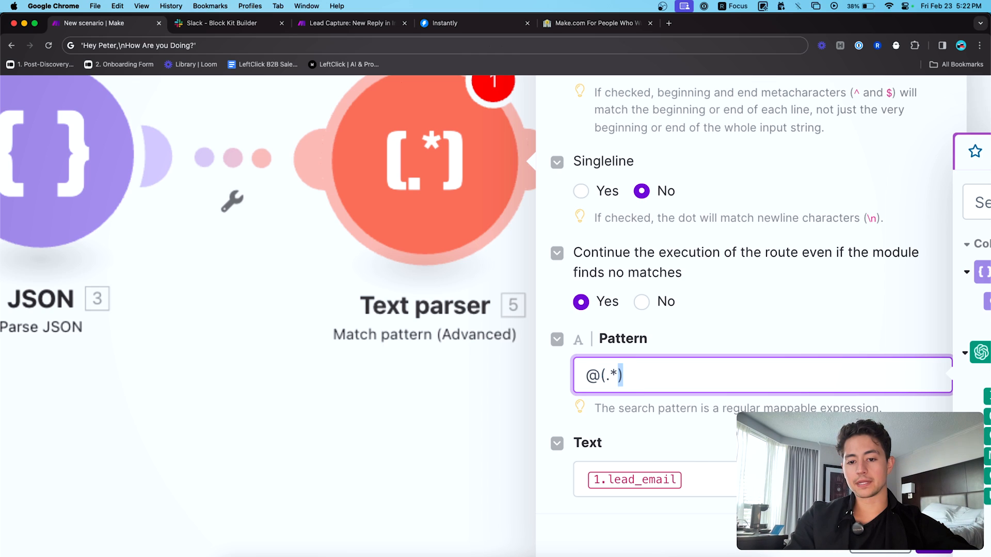
pyautogui.click(609, 380)
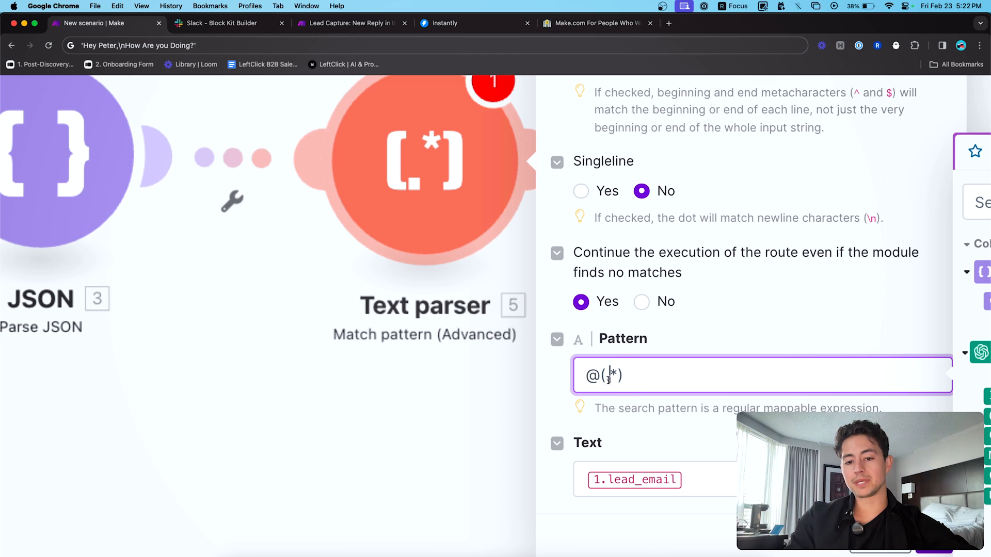
pyautogui.moveTo(616, 377); pyautogui.dragTo(612, 376)
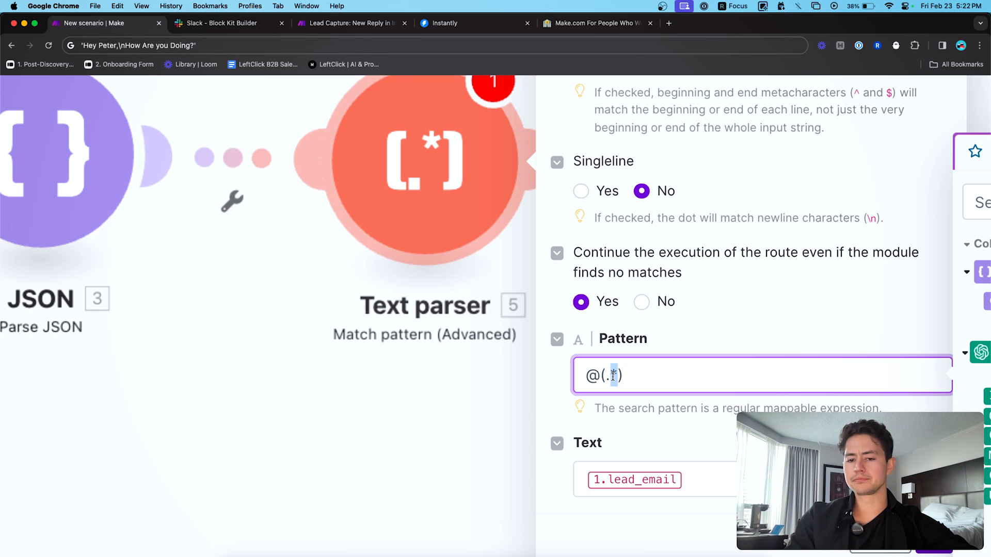
pyautogui.tripleClick(628, 377)
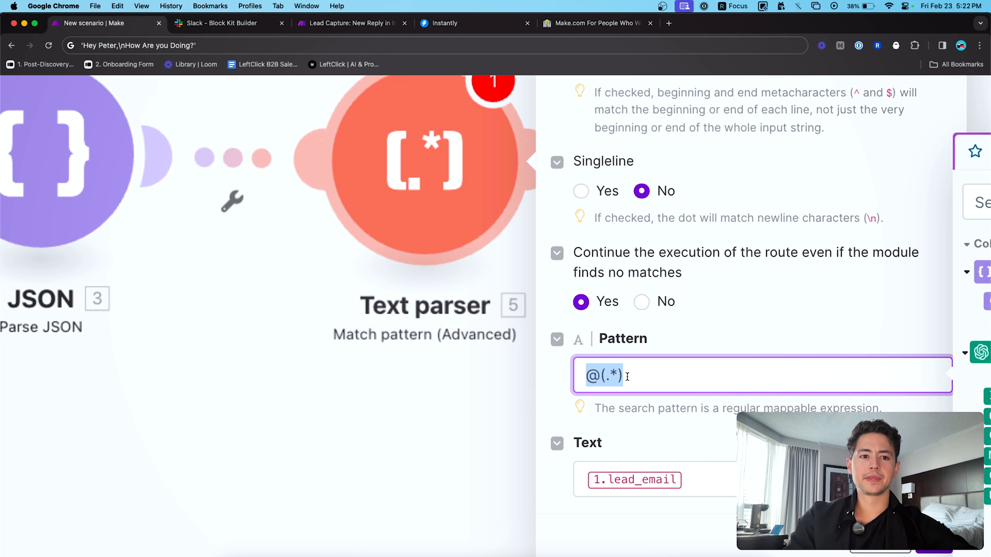
pyautogui.click(379, 45)
pyautogui.press('BackSpace')
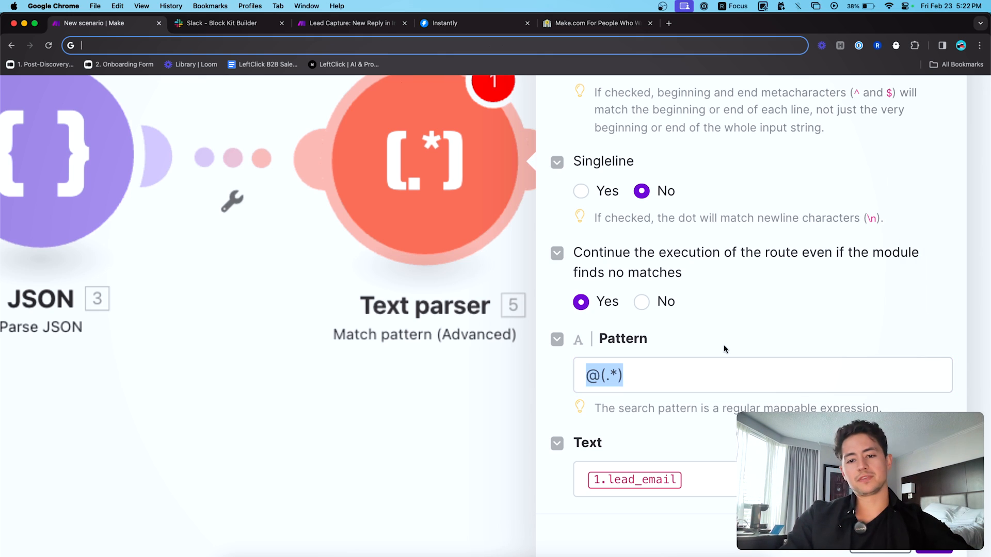
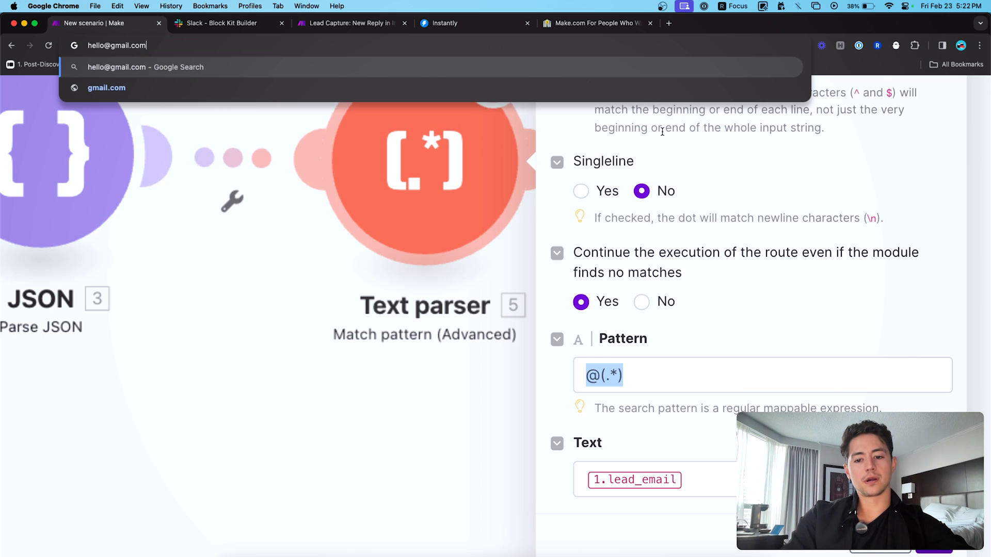
pyautogui.click(709, 387)
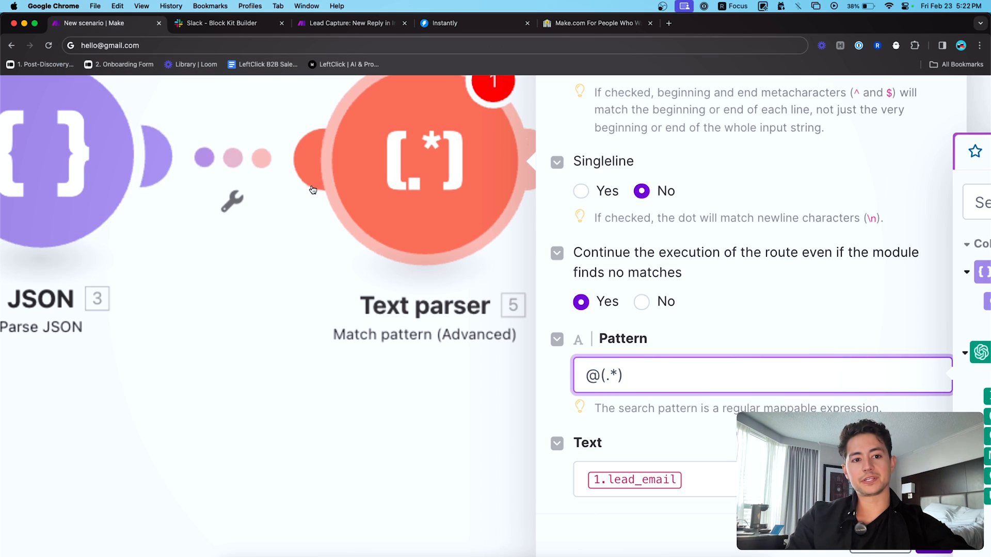
pyautogui.click(101, 46)
pyautogui.click(108, 46)
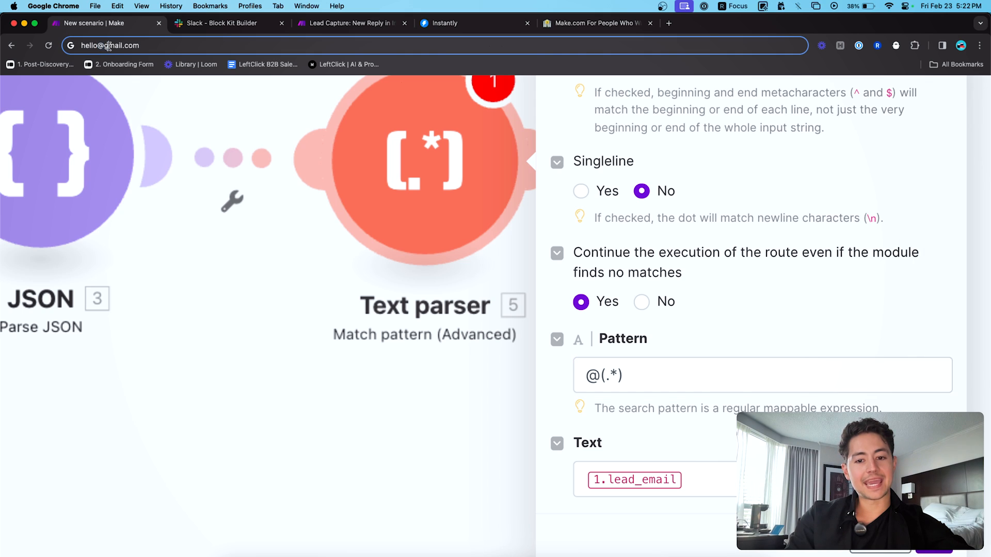
pyautogui.doubleClick(174, 47)
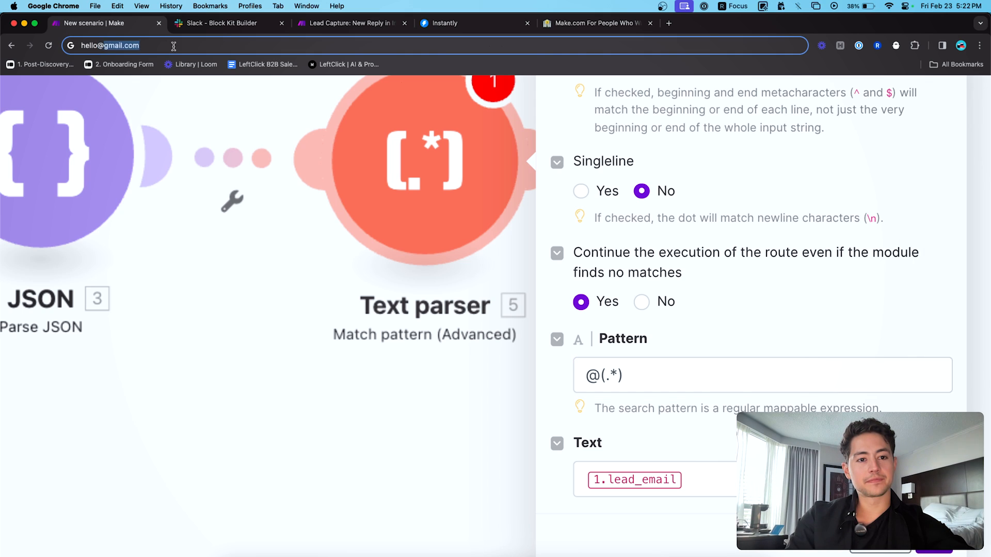
pyautogui.click(639, 380)
pyautogui.moveTo(639, 381); pyautogui.dragTo(618, 376)
pyautogui.doubleClick(604, 374)
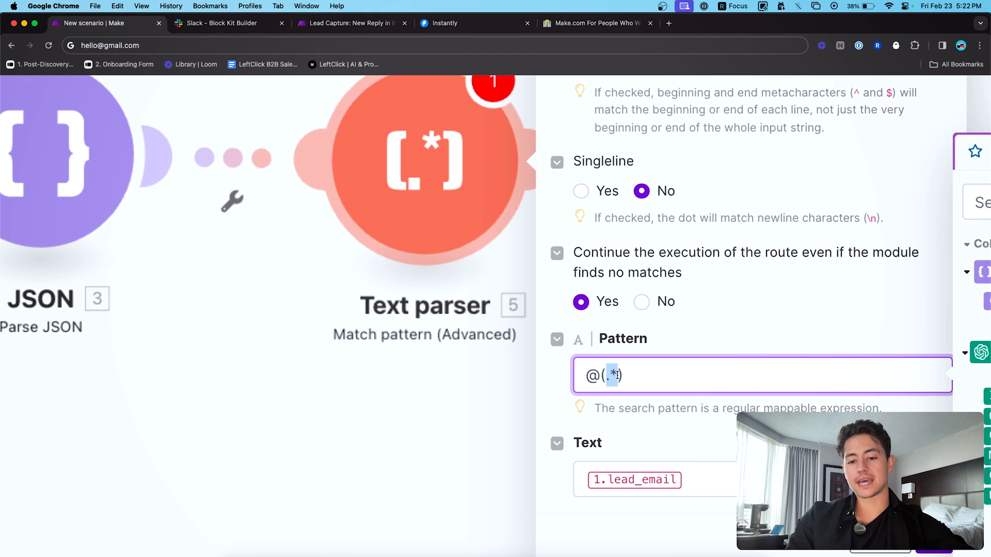
pyautogui.click(605, 375)
pyautogui.click(200, 44)
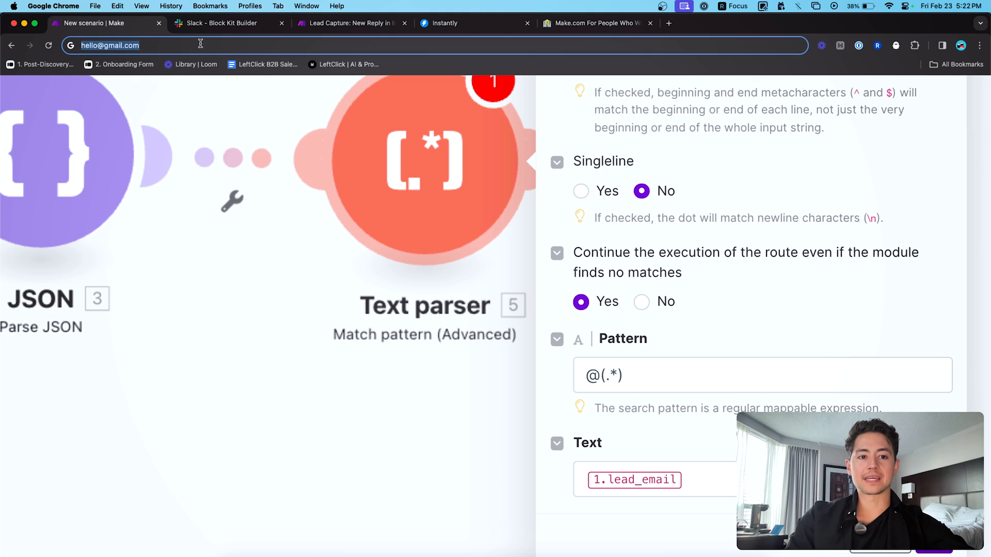
pyautogui.hotkey('alt', 'Left')
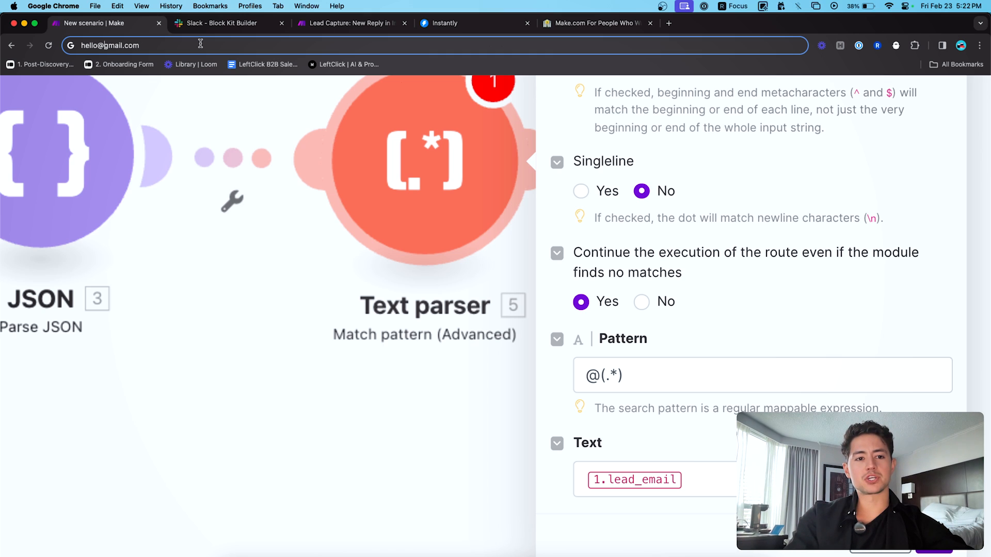
# - Select the @(.*) pattern, then write @(gmail.com) in the address bar as an example
pyautogui.click(620, 376)
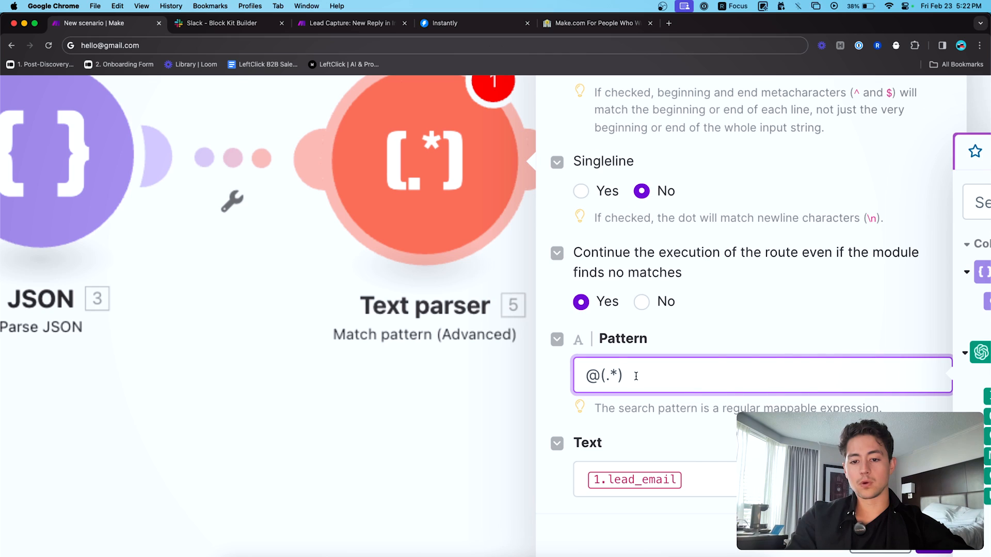
pyautogui.press('super+a')
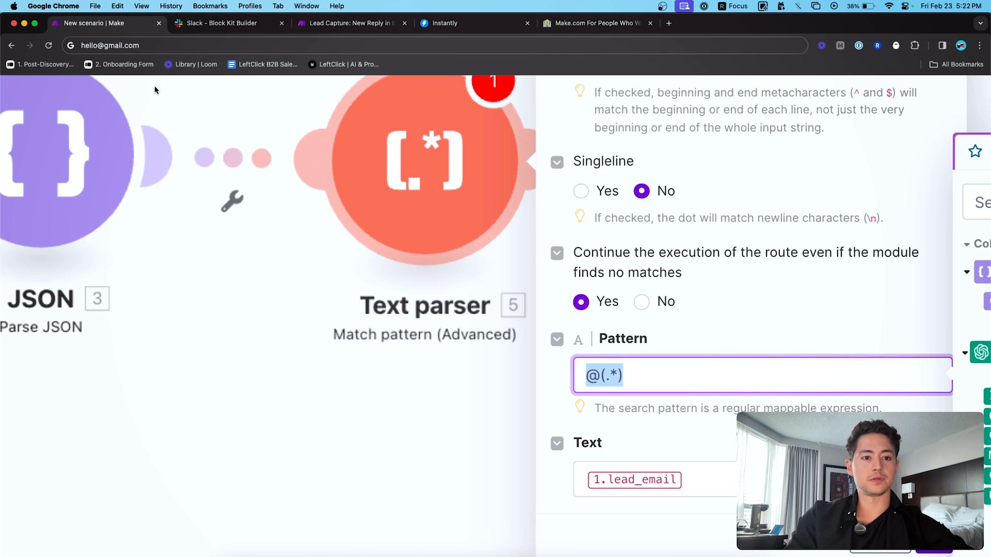
pyautogui.click(156, 46)
pyautogui.press('BackSpace')
pyautogui.write('@(')
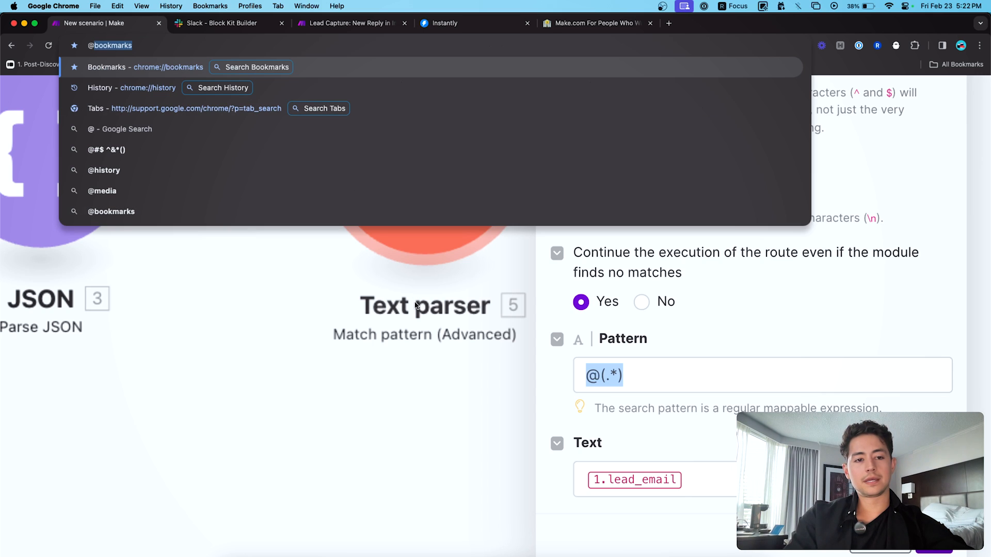
pyautogui.write('gmail.com')
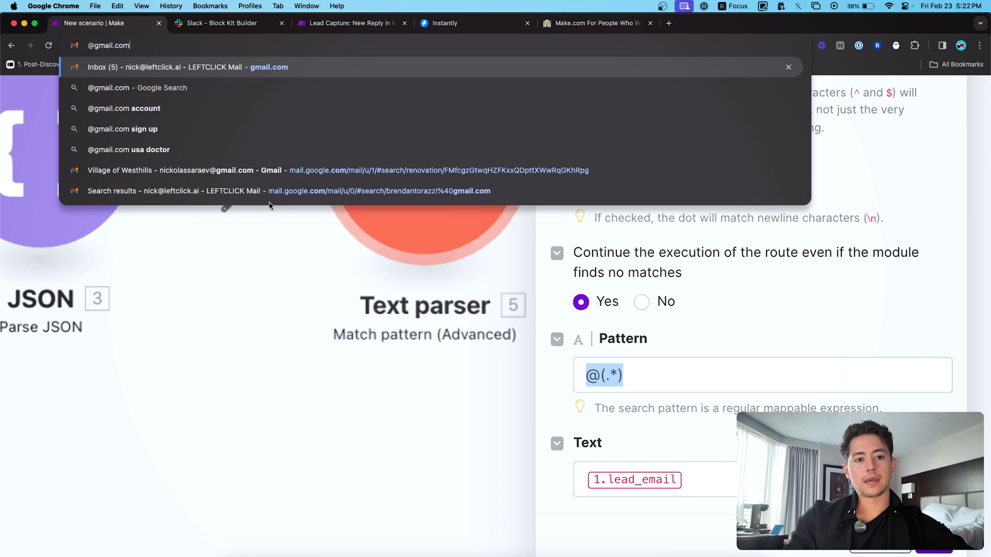
pyautogui.write(')')
pyautogui.press('Left')
pyautogui.press('Left')
pyautogui.press('Left')
pyautogui.press('Left')
pyautogui.press('Left')
pyautogui.press('Left')
pyautogui.press('Left')
pyautogui.press('Left')
pyautogui.press('Left')
pyautogui.press('Left')
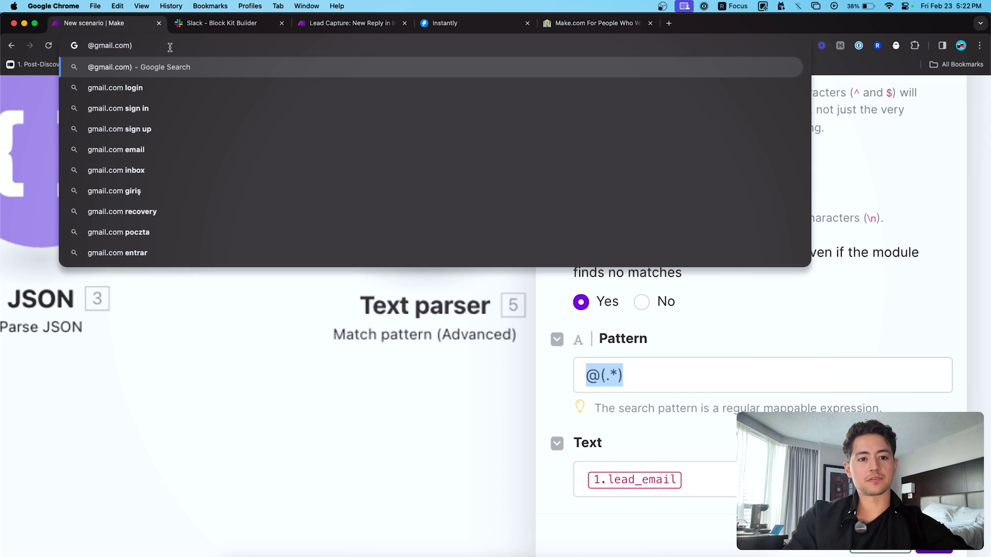
pyautogui.write('(')
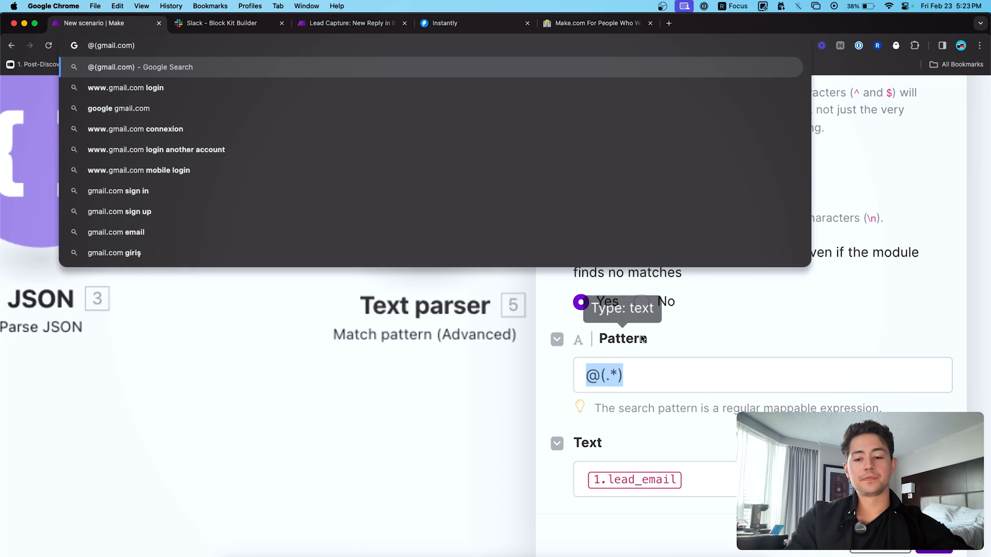
# - Highlight the .* wildcard in the pattern and write .* and @ in the address bar
pyautogui.click(657, 389)
pyautogui.press('Left')
pyautogui.hotkey('shift', 'Left')
pyautogui.hotkey('shift', 'Left')
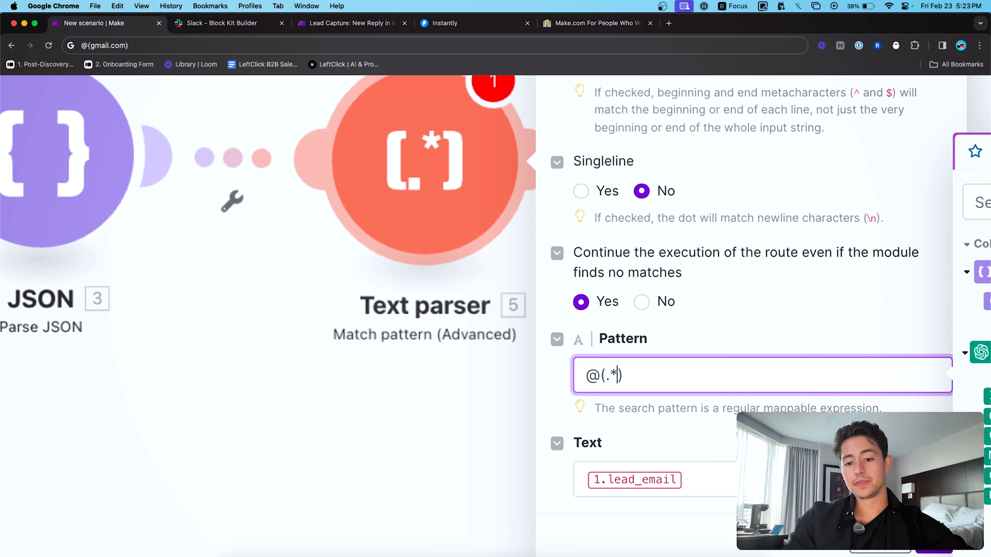
pyautogui.click(386, 45)
pyautogui.write('.')
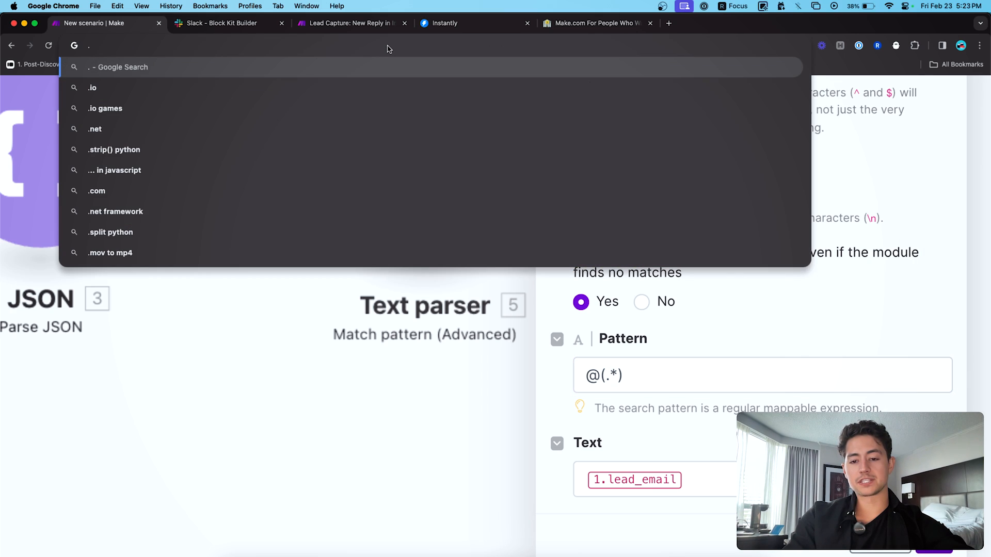
pyautogui.write('*')
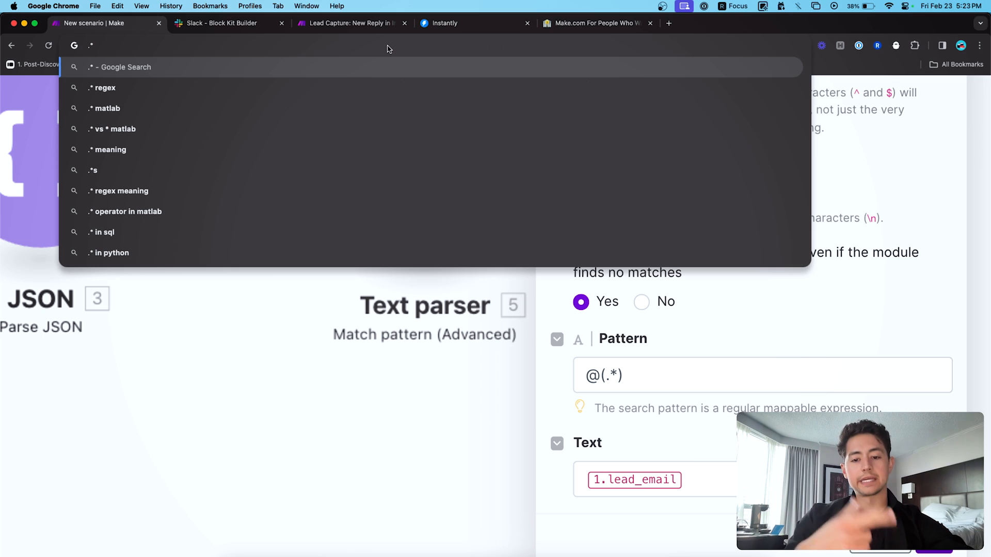
pyautogui.write('@')
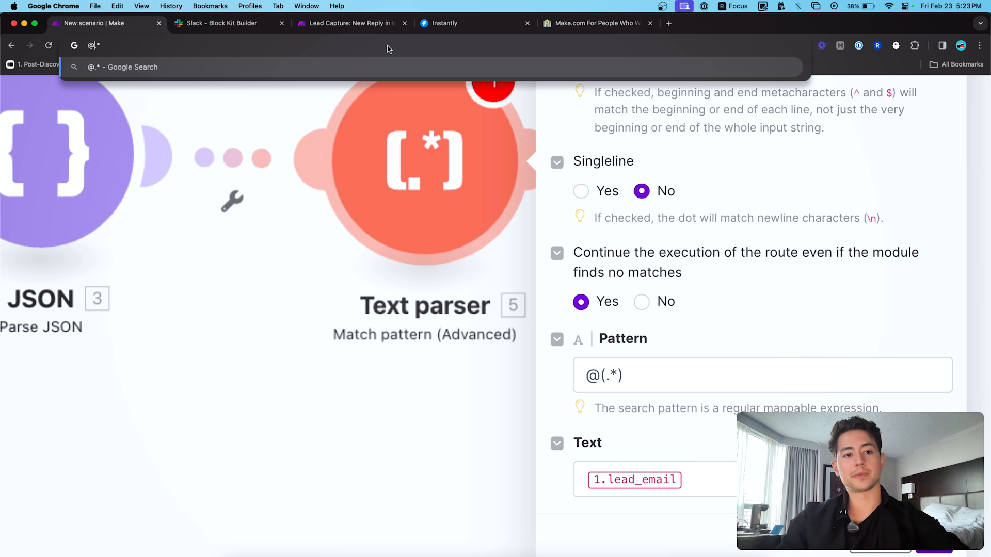
# - Replace the scratch text with a sample leftclick.ai business e-mail and highlight its domain
pyautogui.press('super+a')
pyautogui.press('BackSpace')
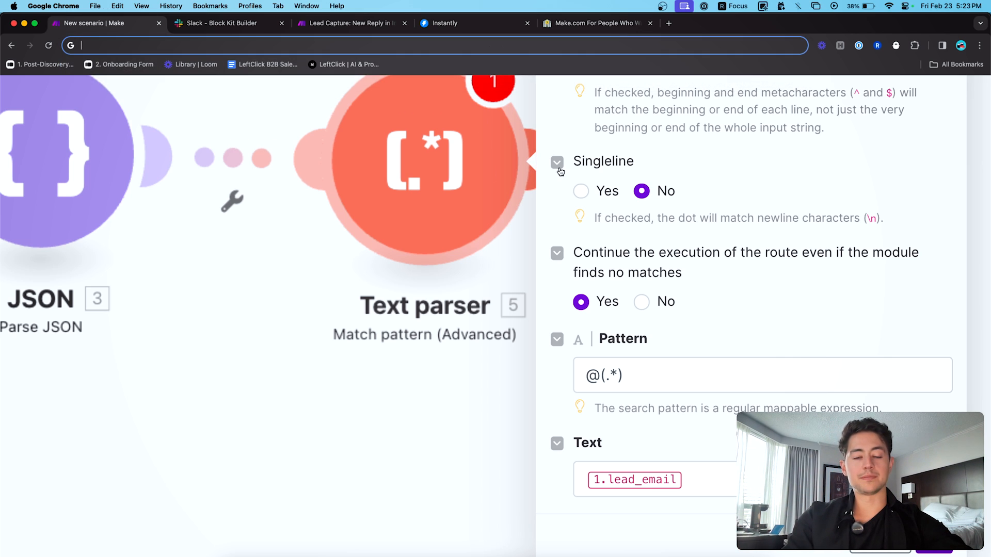
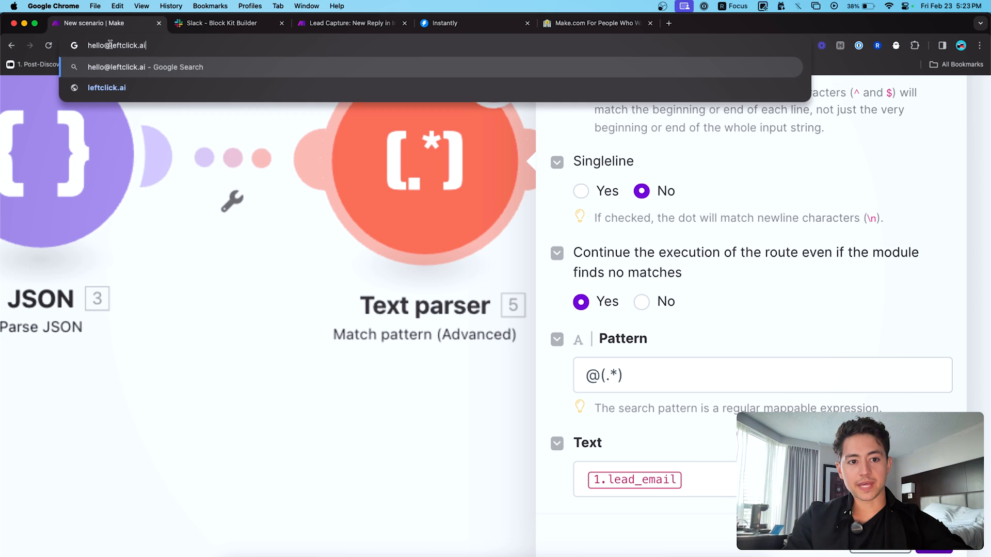
pyautogui.moveTo(110, 45); pyautogui.dragTo(181, 45)
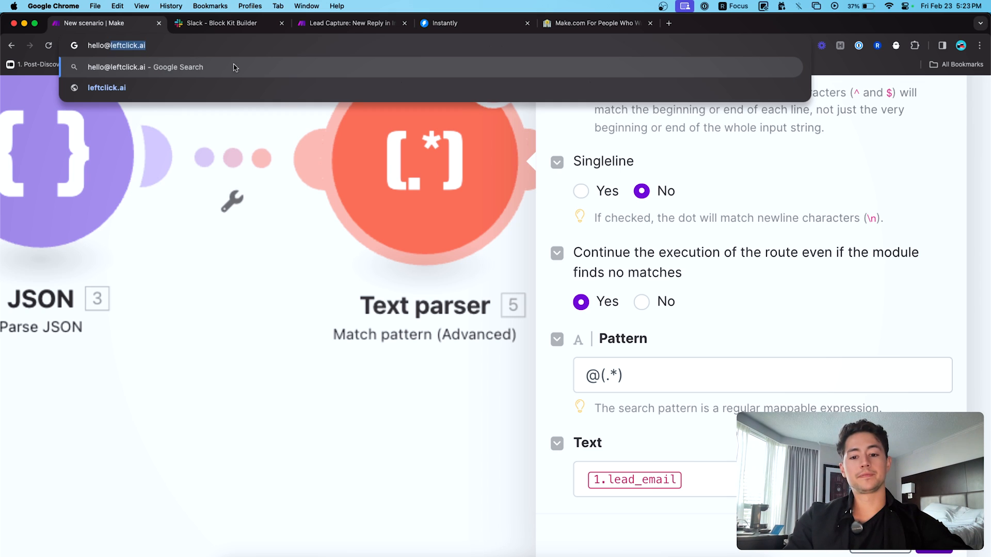
pyautogui.click(697, 319)
# - Close the Text parser settings and rename the module to 'Extract Website'
pyautogui.scroll(-5, 681, 299)
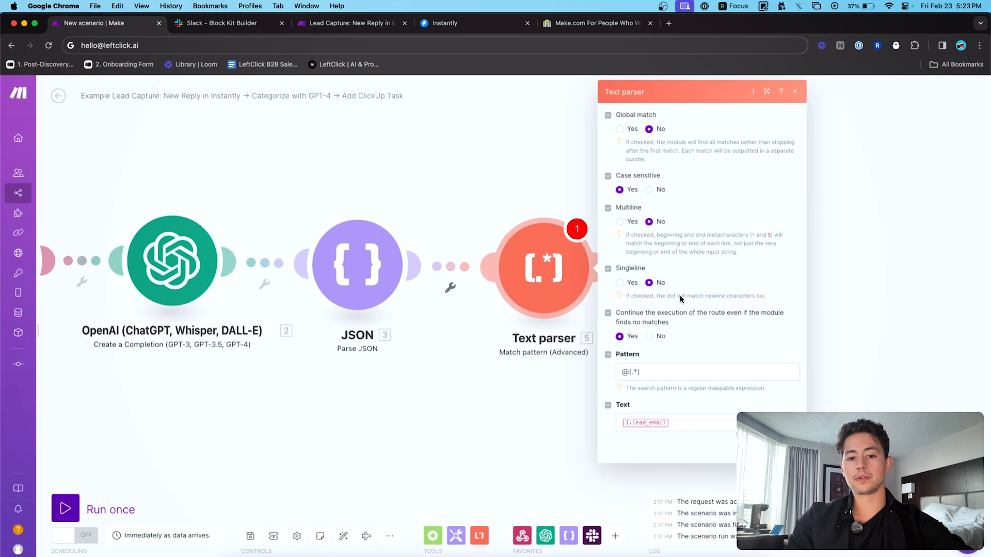
pyautogui.click(792, 452)
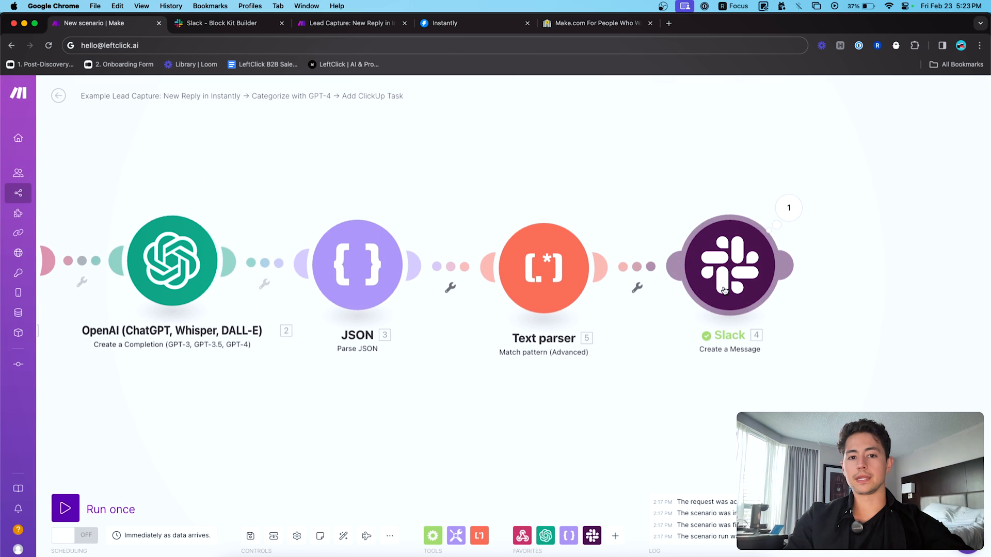
pyautogui.scroll(-5, 670, 365)
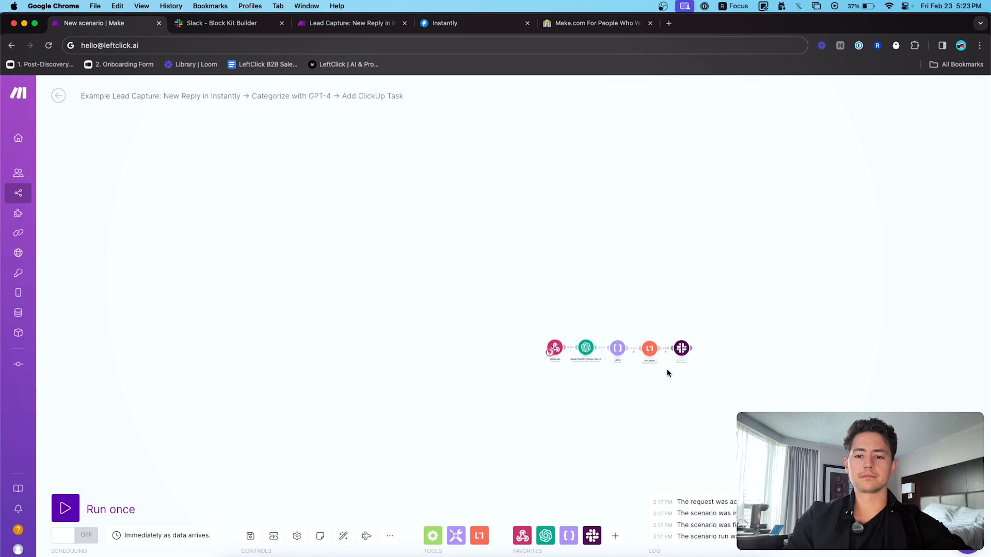
pyautogui.scroll(5, 666, 368)
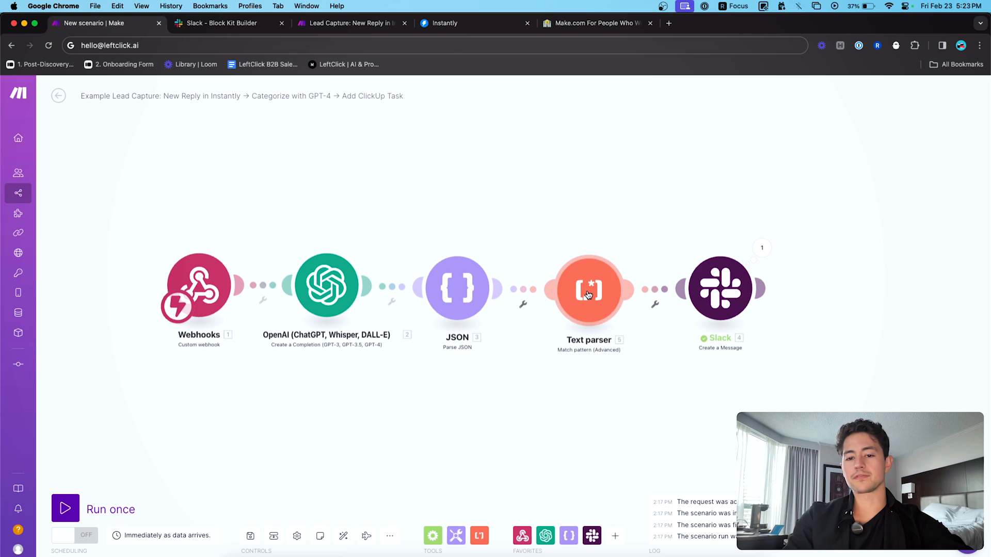
pyautogui.rightClick(588, 292)
pyautogui.click(625, 344)
pyautogui.write('Extra')
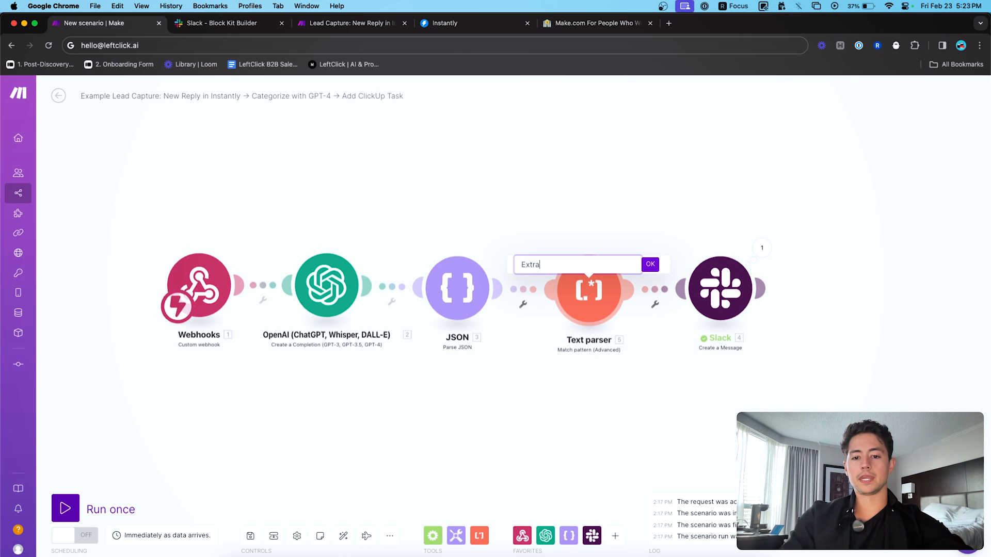
pyautogui.write('ct Website')
pyautogui.click(649, 264)
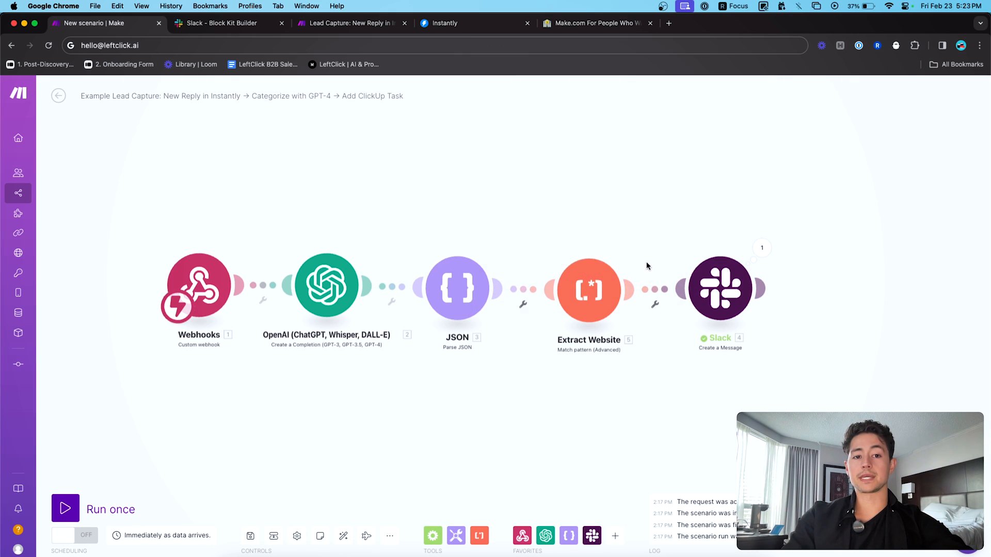
# - Centre the scenario modules on the canvas, then switch to Slack's sales channel
pyautogui.scroll(3, 598, 230)
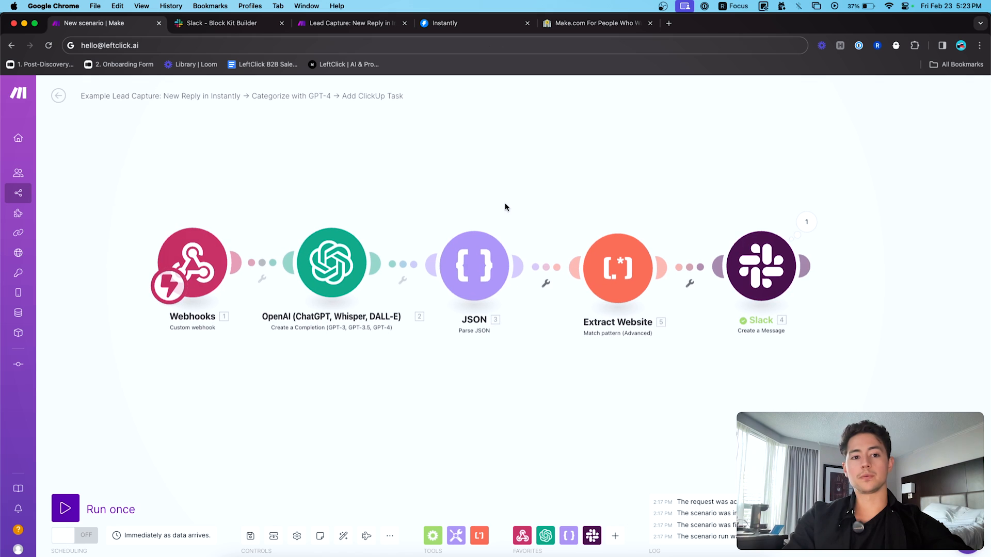
pyautogui.moveTo(553, 175); pyautogui.dragTo(553, 154)
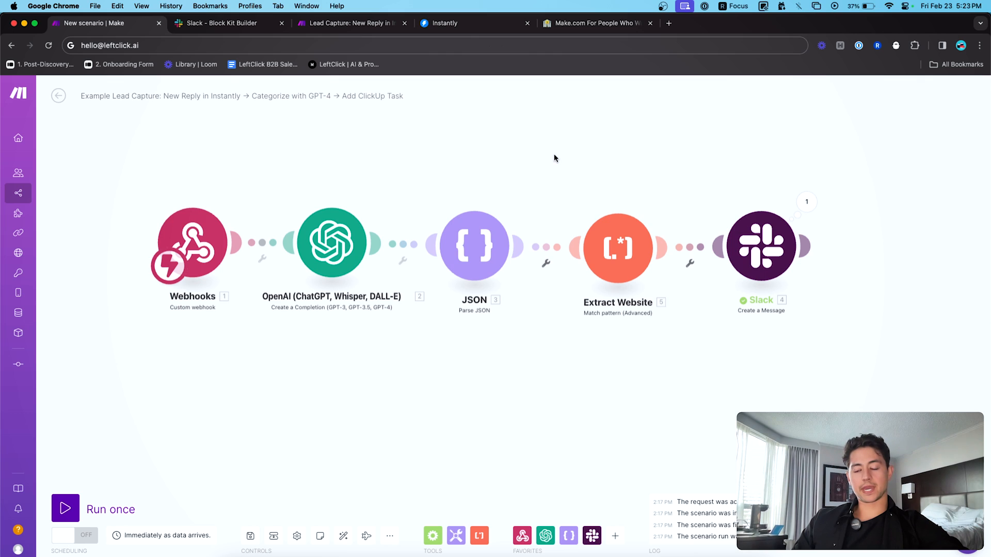
pyautogui.press('super+Tab')
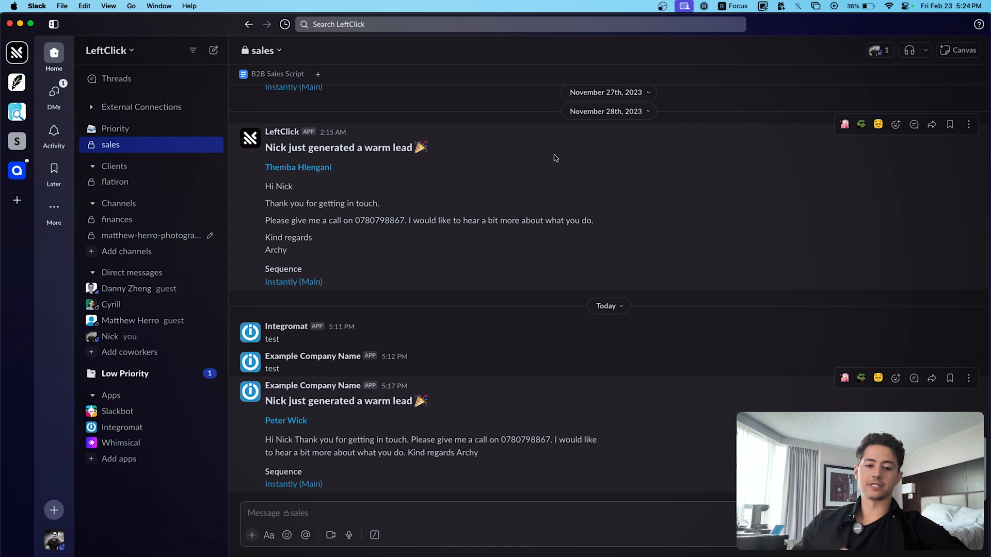
pyautogui.press('super+Tab')
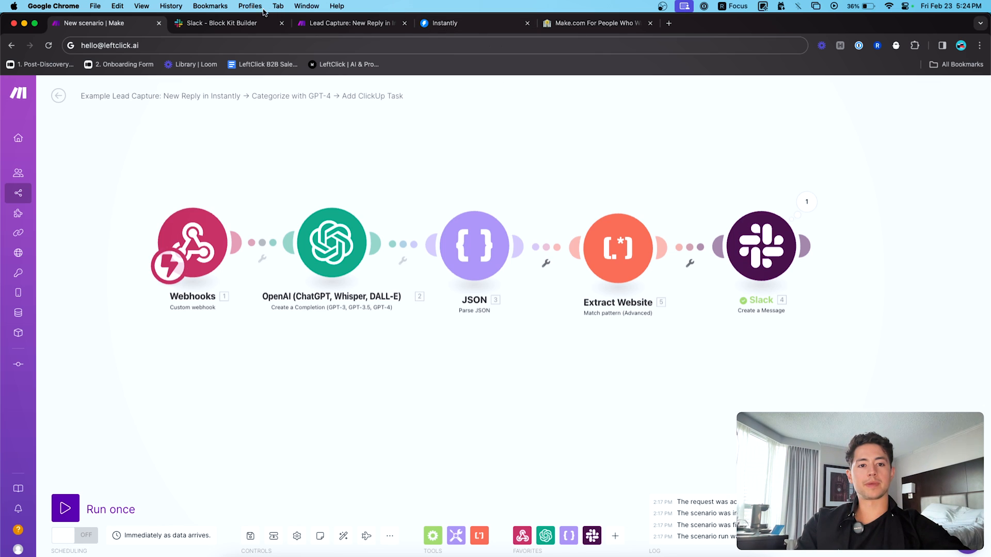
# - Bring up the Slack Block Kit Builder page with its sample request message preview
pyautogui.click(248, 23)
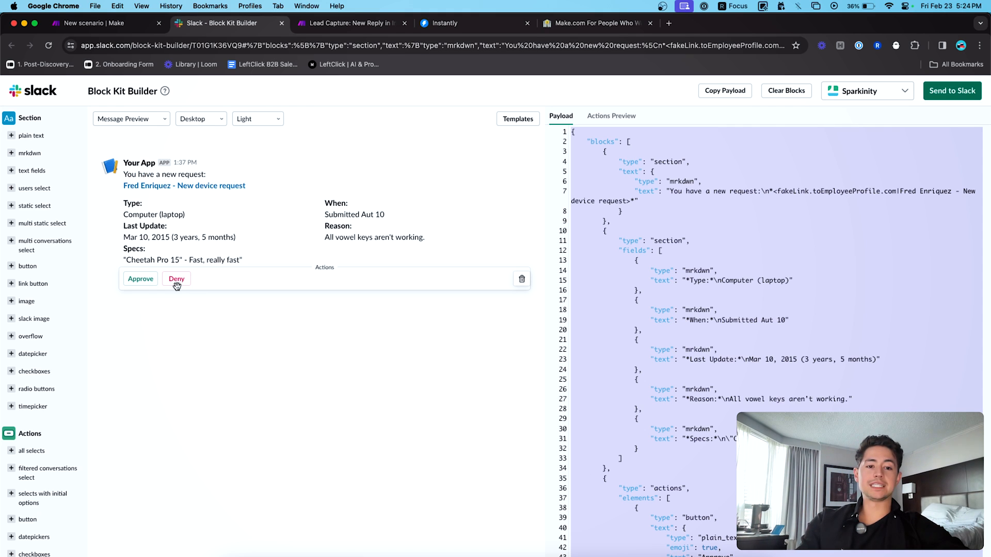
pyautogui.click(245, 403)
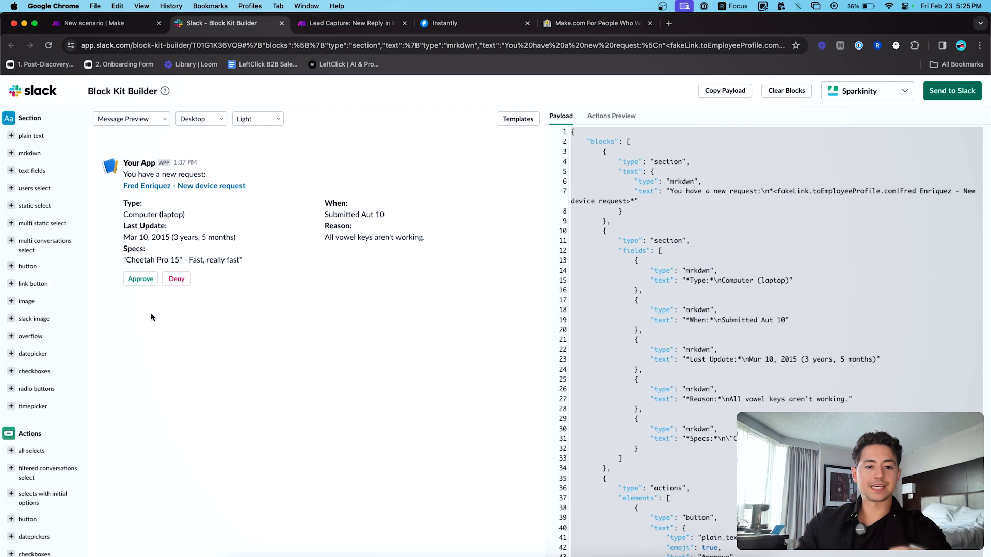